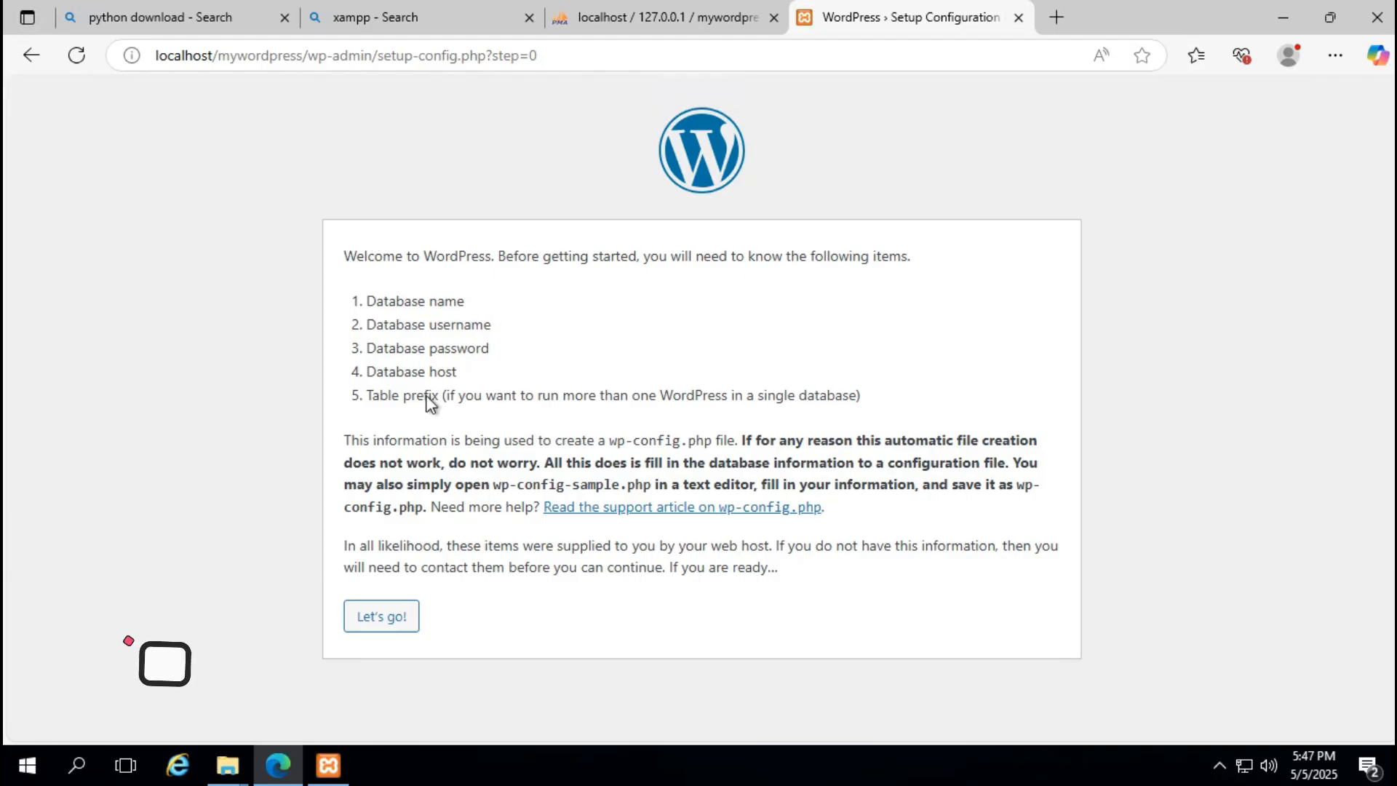
Step: Start the WordPress setup with Let's go! and put the cursor in the Database Name field
left_click(405, 614)
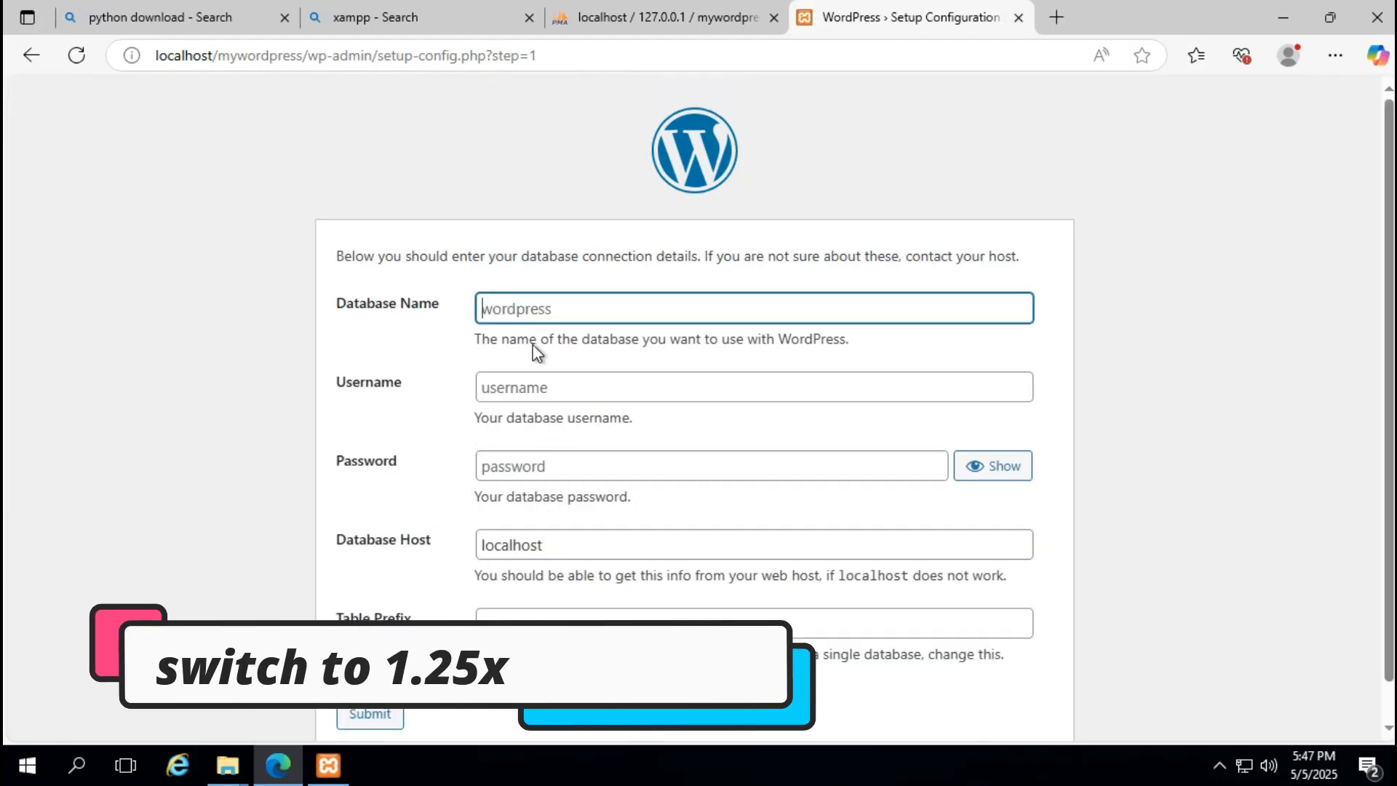
left_click(486, 286)
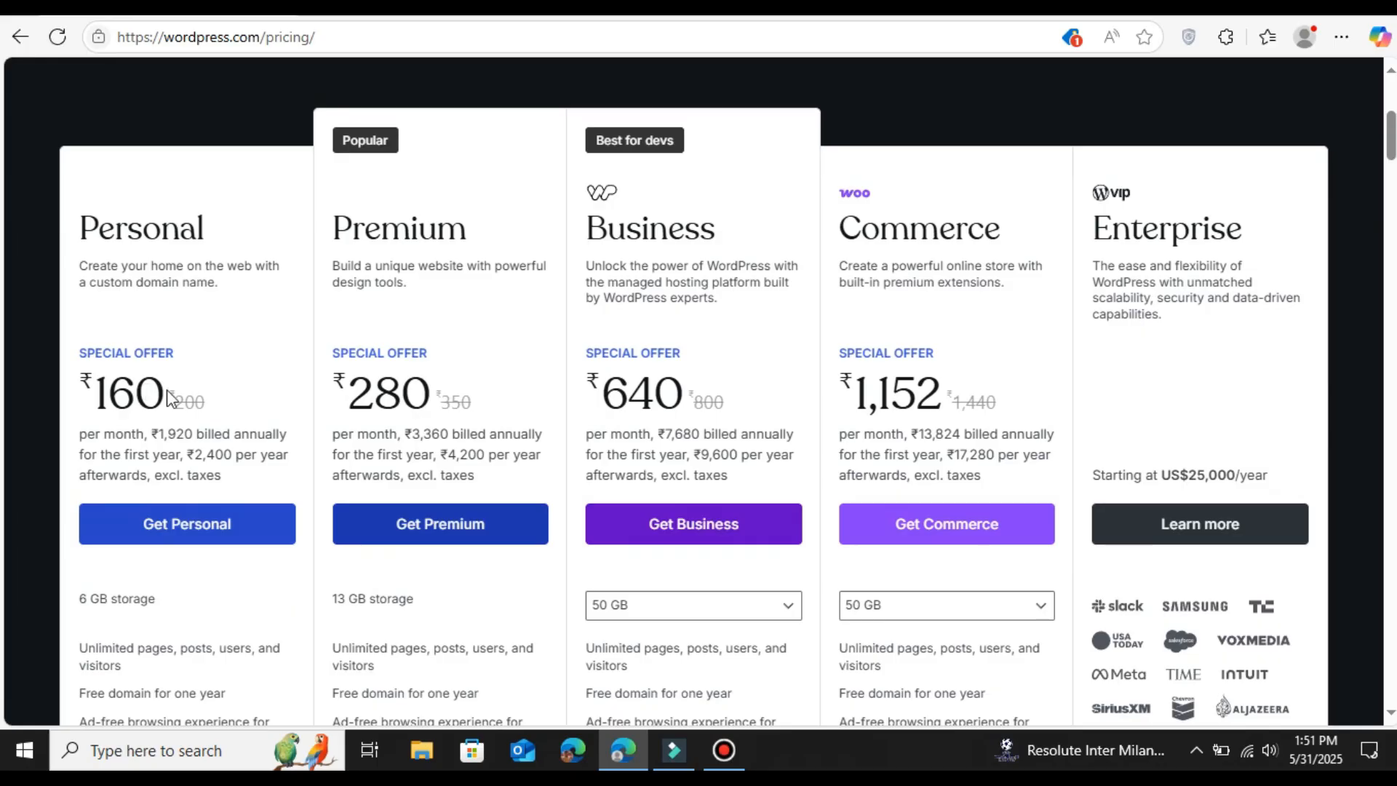
Step: Highlight the Business plan's ₹7,680 annual price and the Commerce plan's 1,152 monthly and 13,824 annual prices
left_click(168, 392)
left_click(157, 437)
double_click(650, 229)
double_click(677, 434)
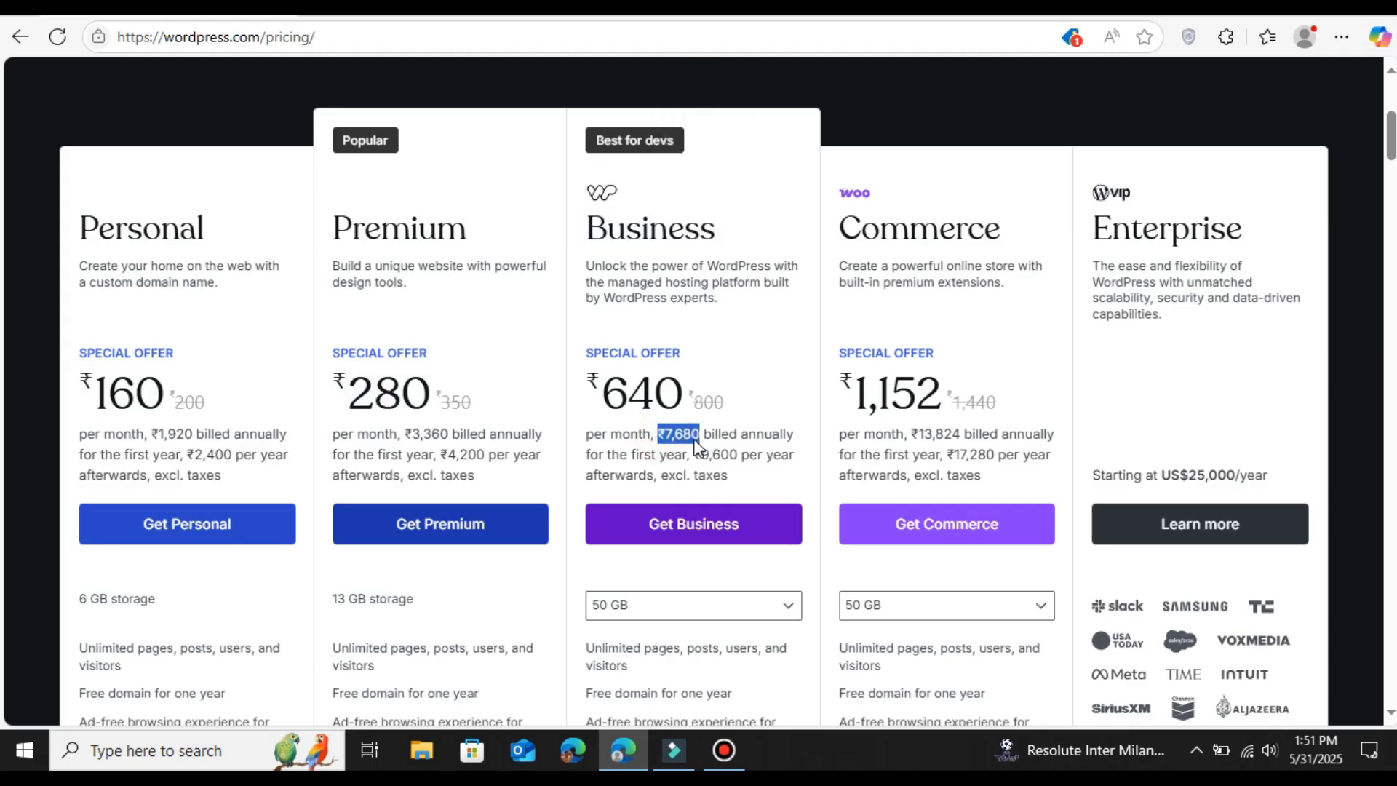
double_click(903, 393)
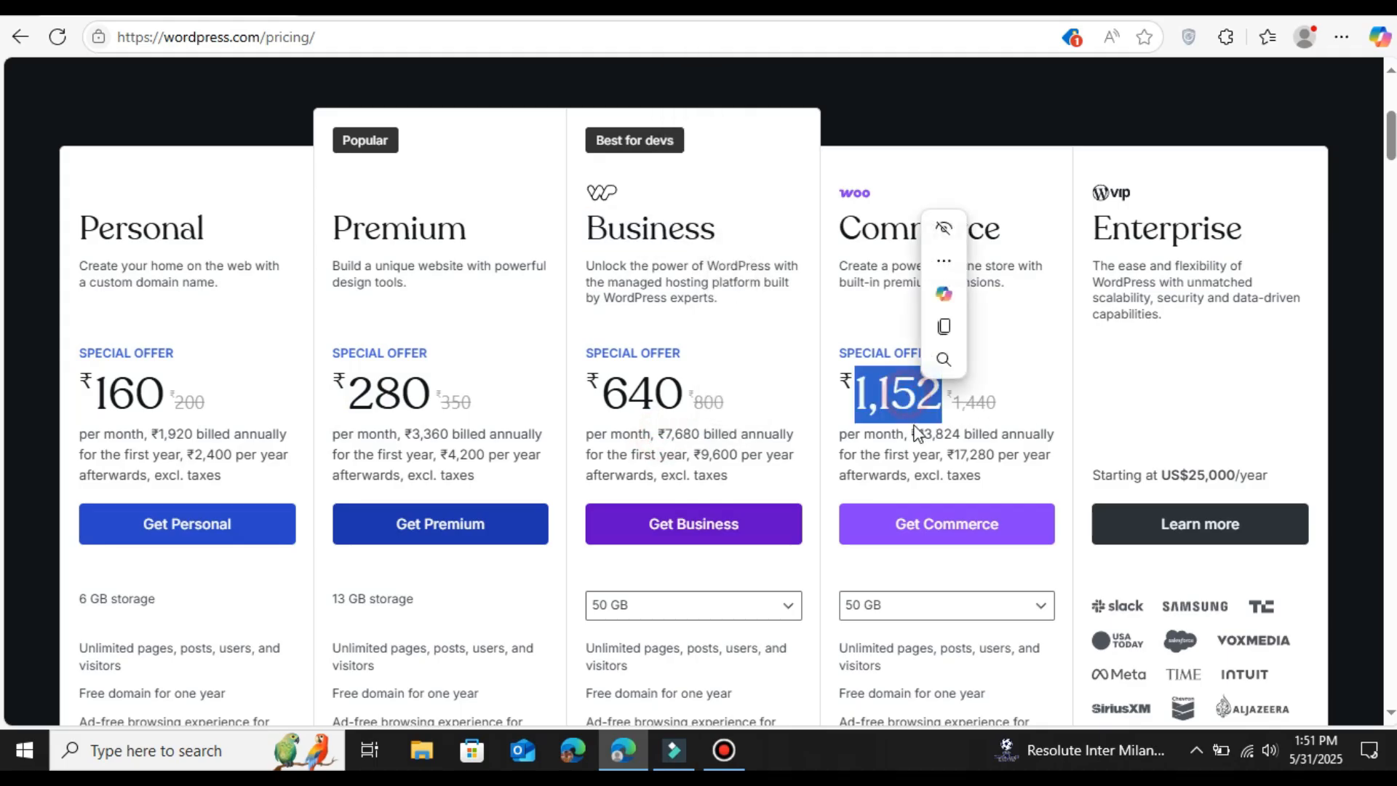
double_click(937, 435)
left_click(884, 433)
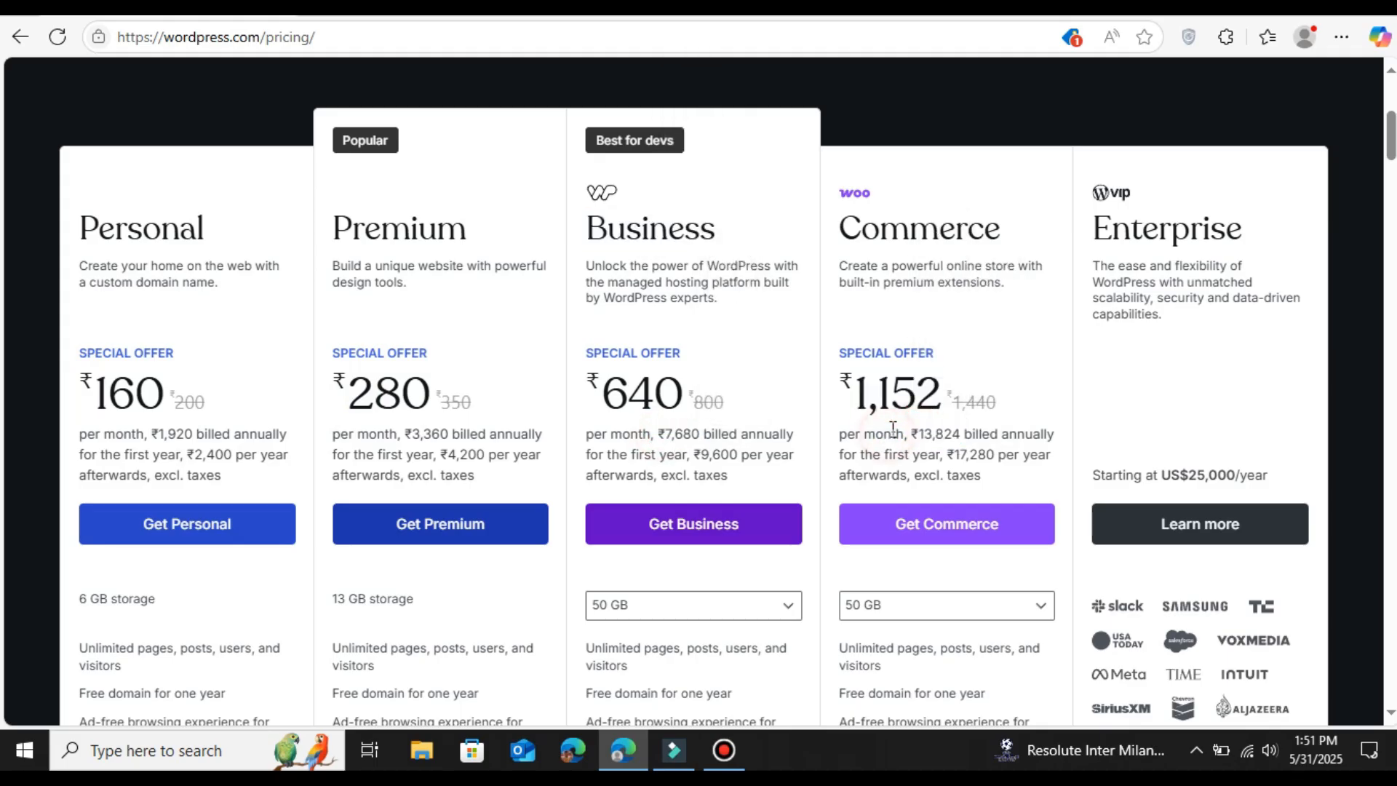
scroll(887, 437, "down", 6)
scroll(888, 437, "up", 3)
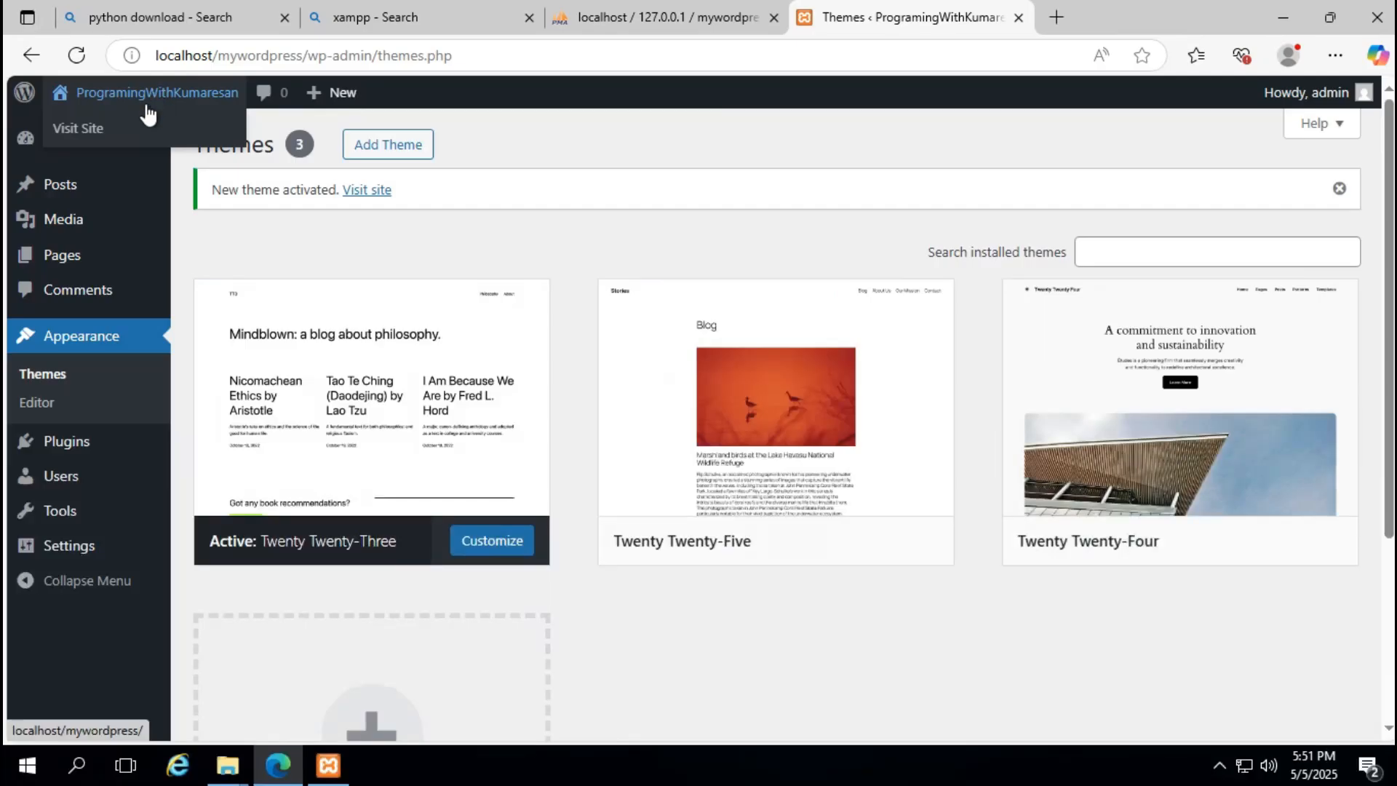
Step: View the local site's Hello world front page, then minimize the browser window
left_click(95, 127)
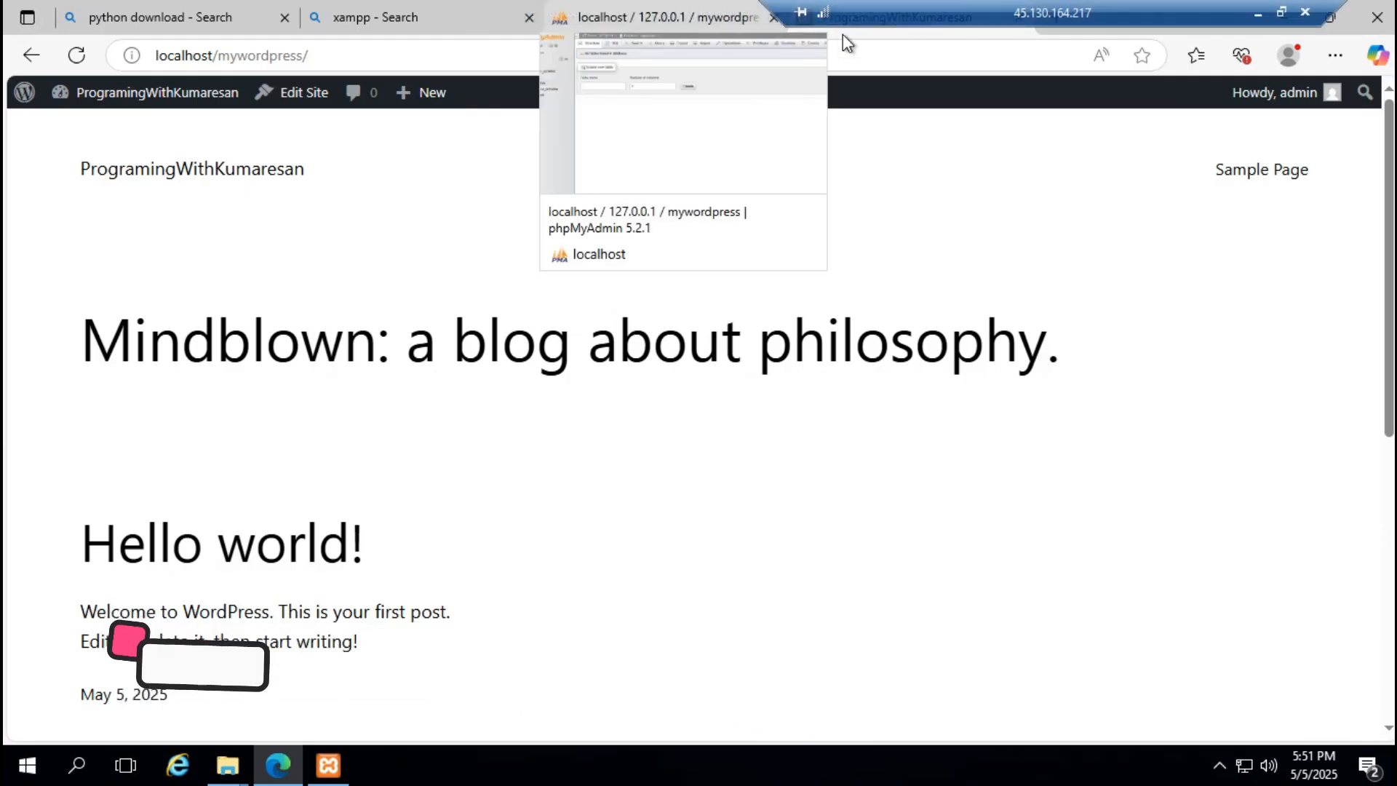
left_click(282, 56)
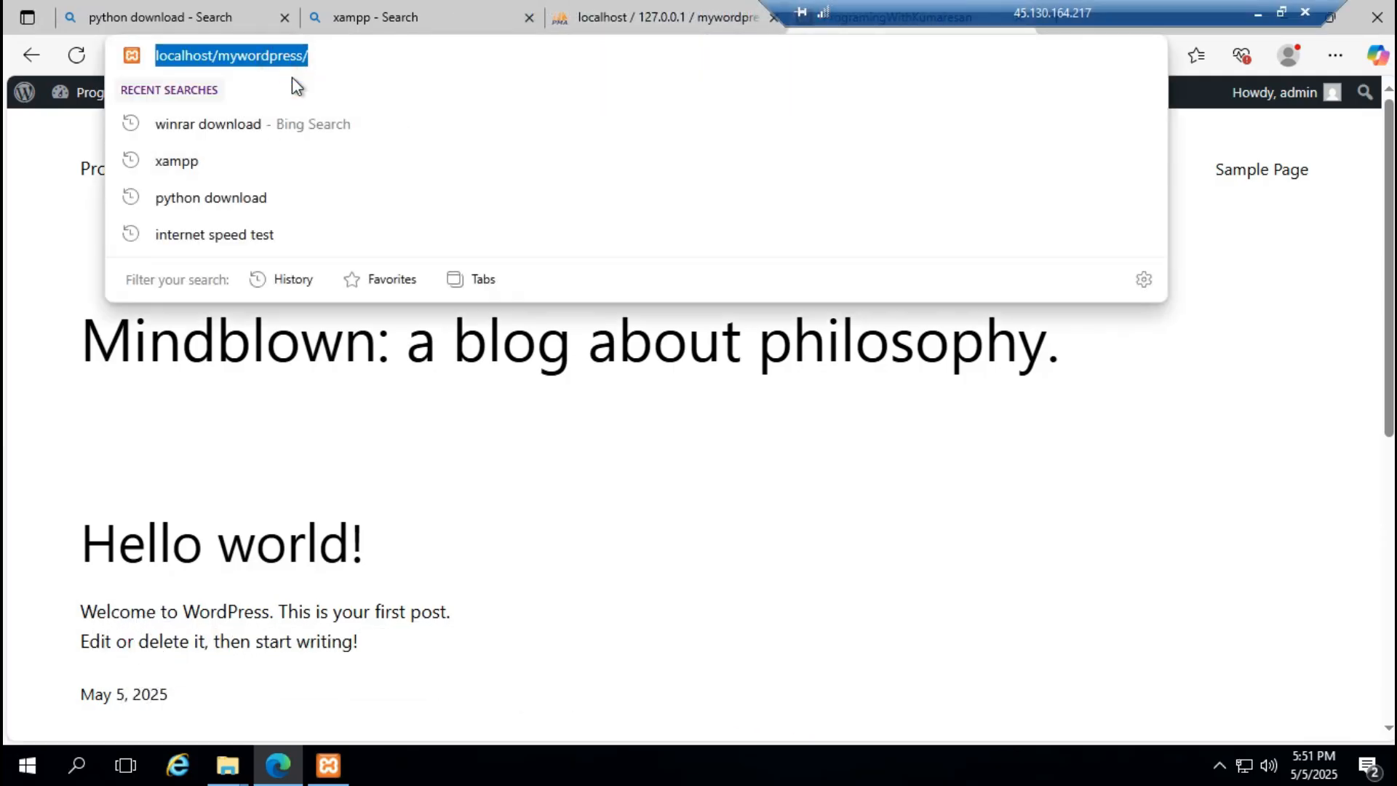
left_click(583, 437)
left_click(1285, 17)
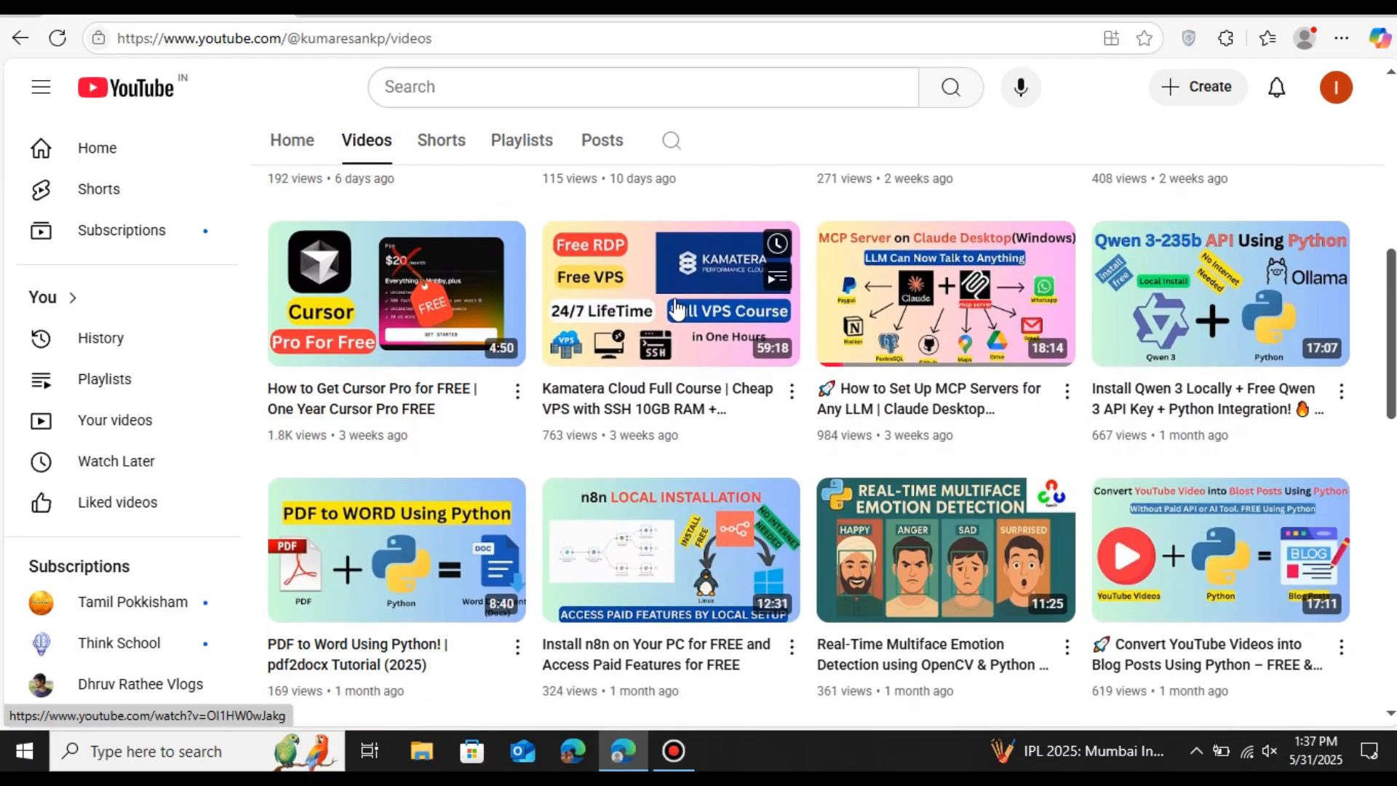
scroll(679, 305, "down", 2)
Step: Play the Kamatera Cloud Full Course video from the channel's Videos grid and pause it right away
scroll(530, 408, "down", 2)
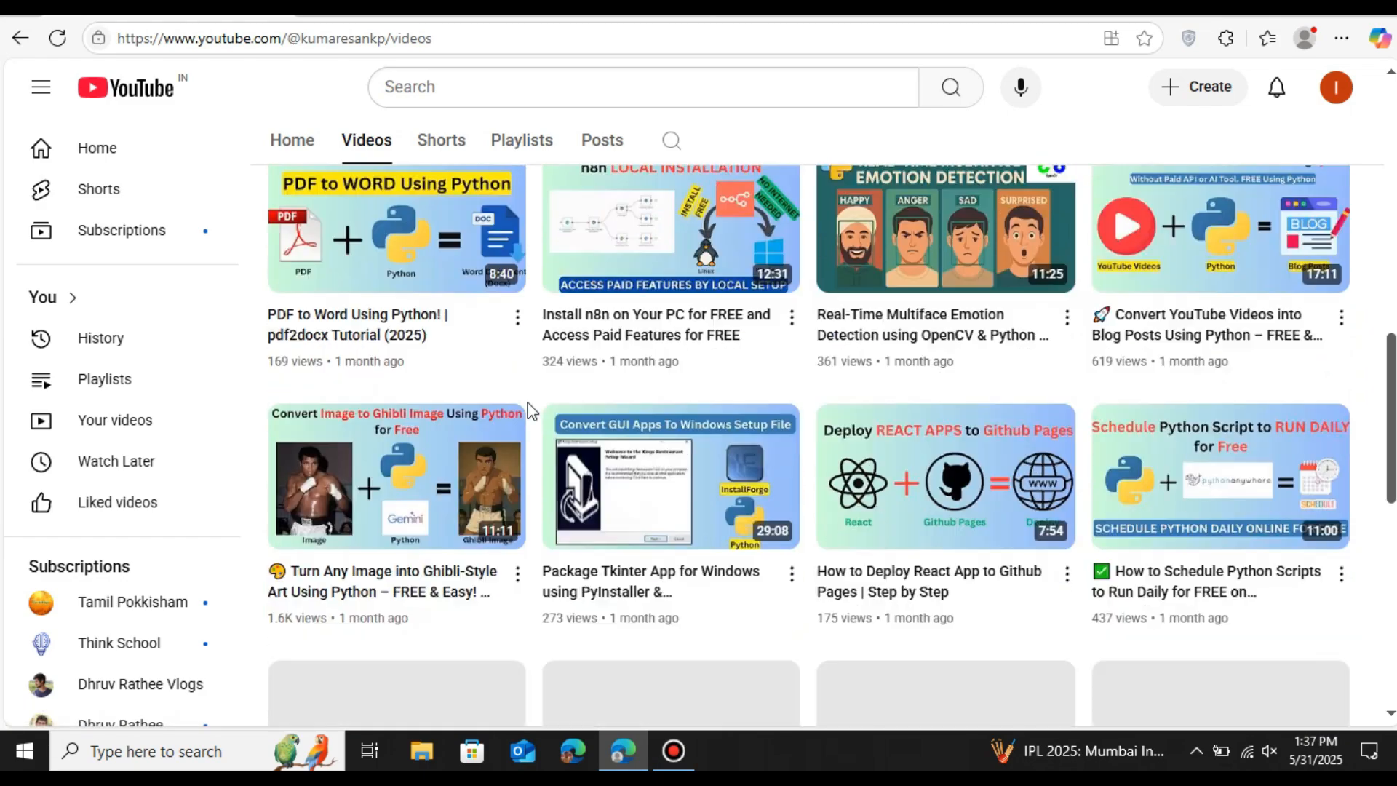
scroll(590, 415, "up", 4)
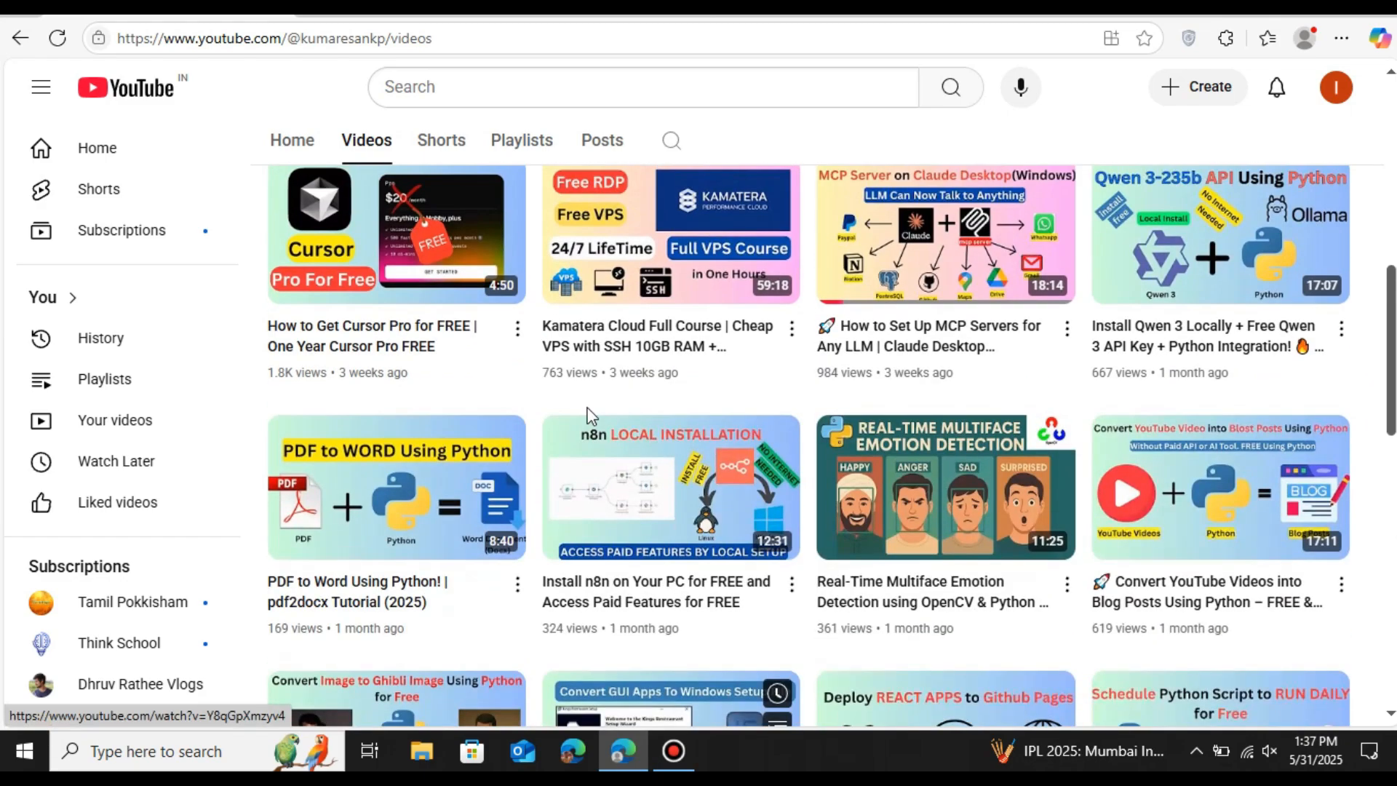
left_click(606, 283)
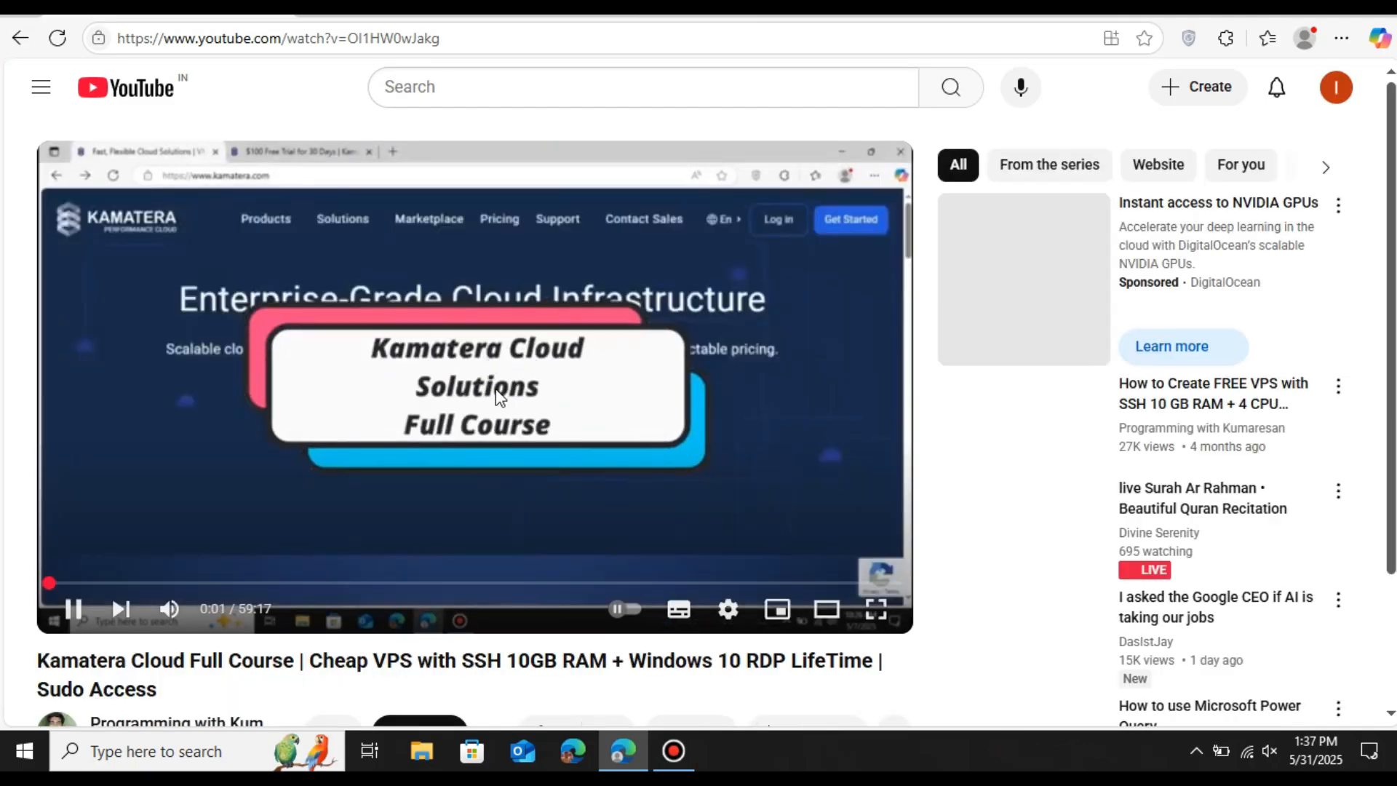
left_click(564, 395)
scroll(609, 390, "down", 3)
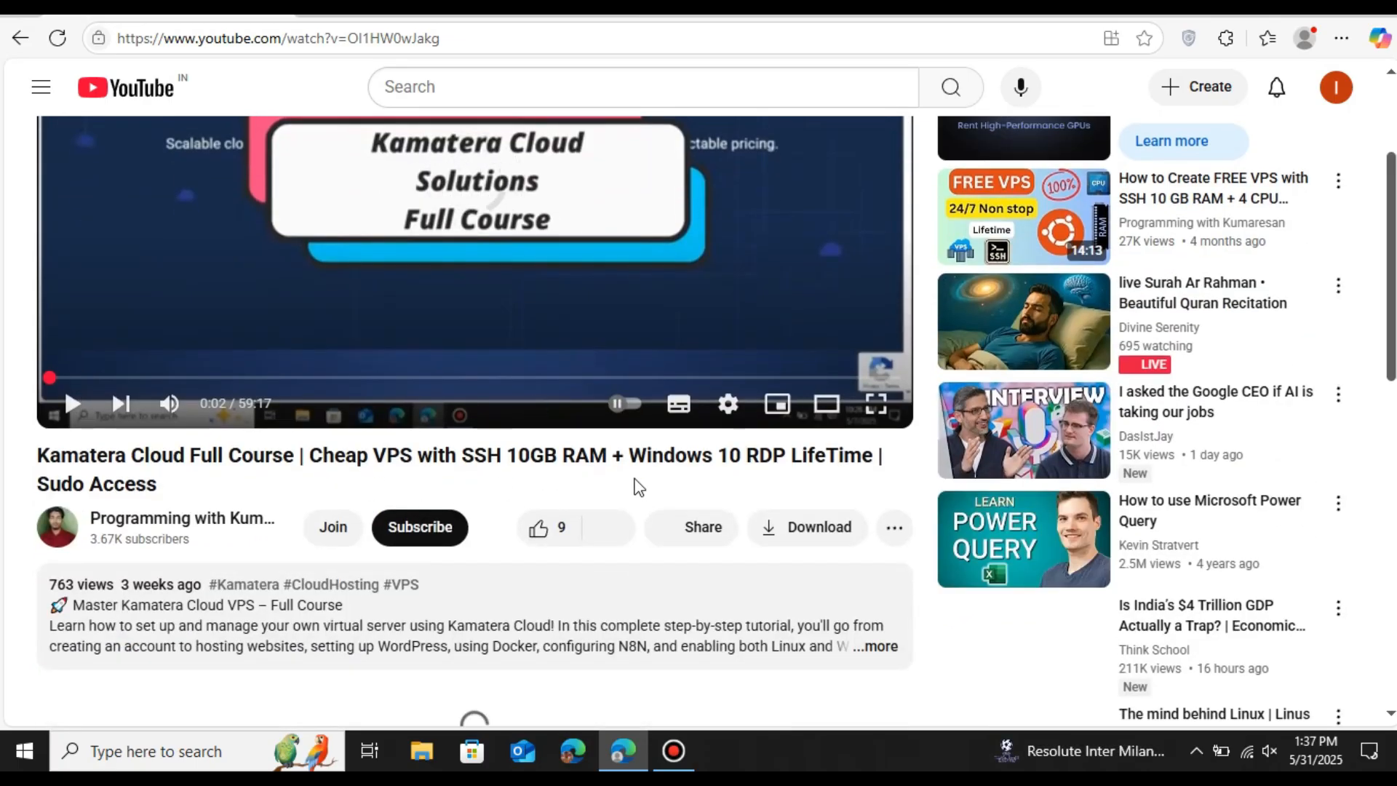
scroll(421, 495, "up", 3)
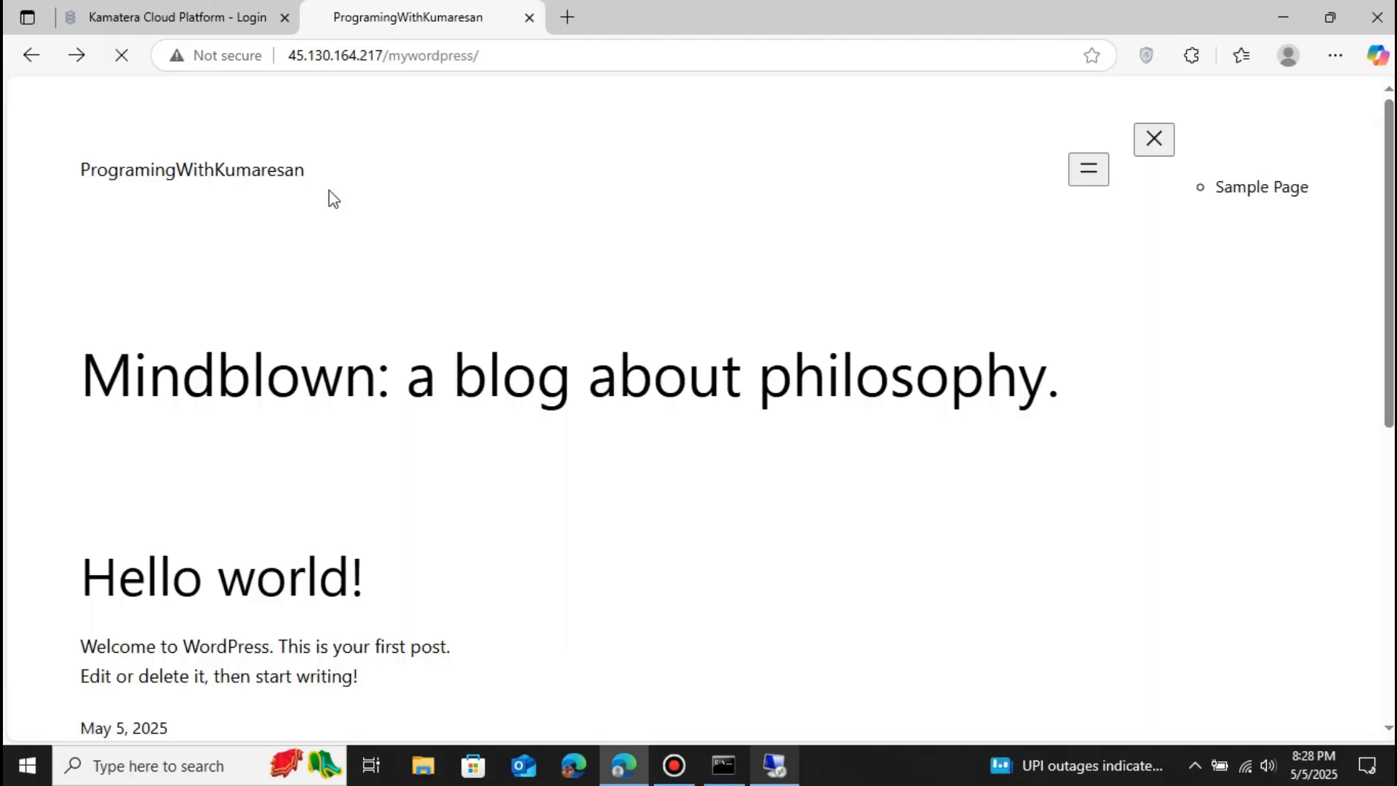
Step: Scroll through the site at 45.130.164.217/mywordpress to confirm it loads from the public IP
scroll(412, 243, "down", 7)
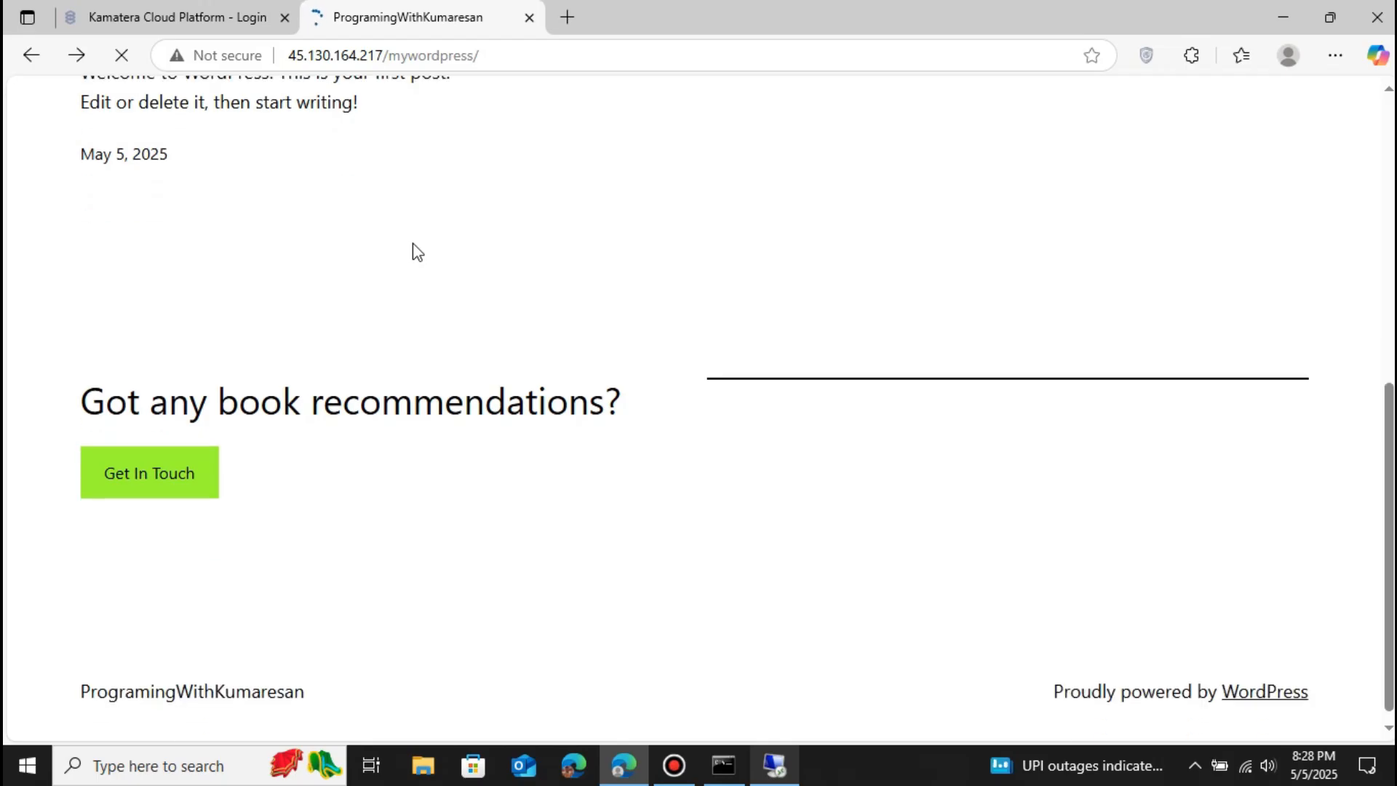
scroll(413, 243, "up", 7)
scroll(412, 243, "down", 7)
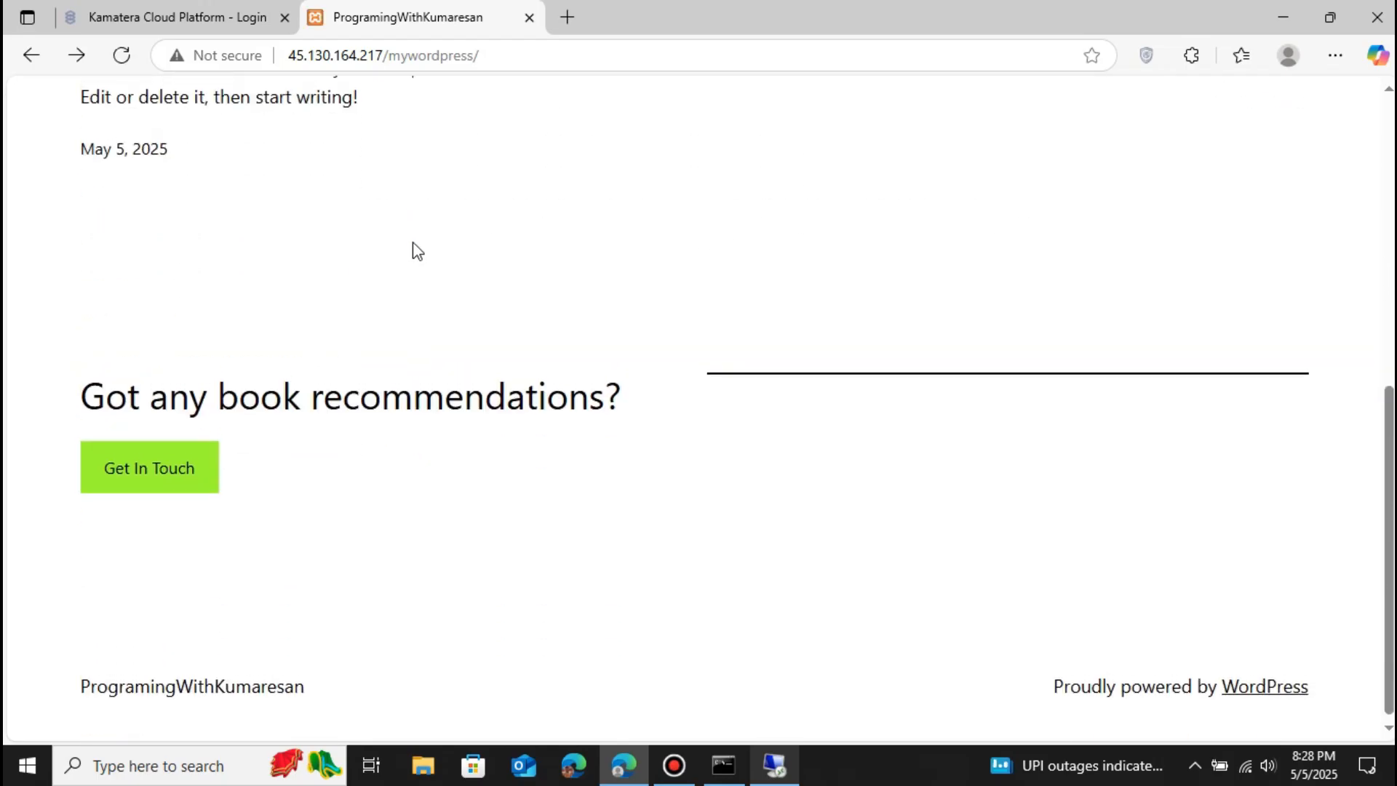
scroll(413, 249, "up", 7)
scroll(412, 249, "down", 7)
scroll(413, 250, "up", 7)
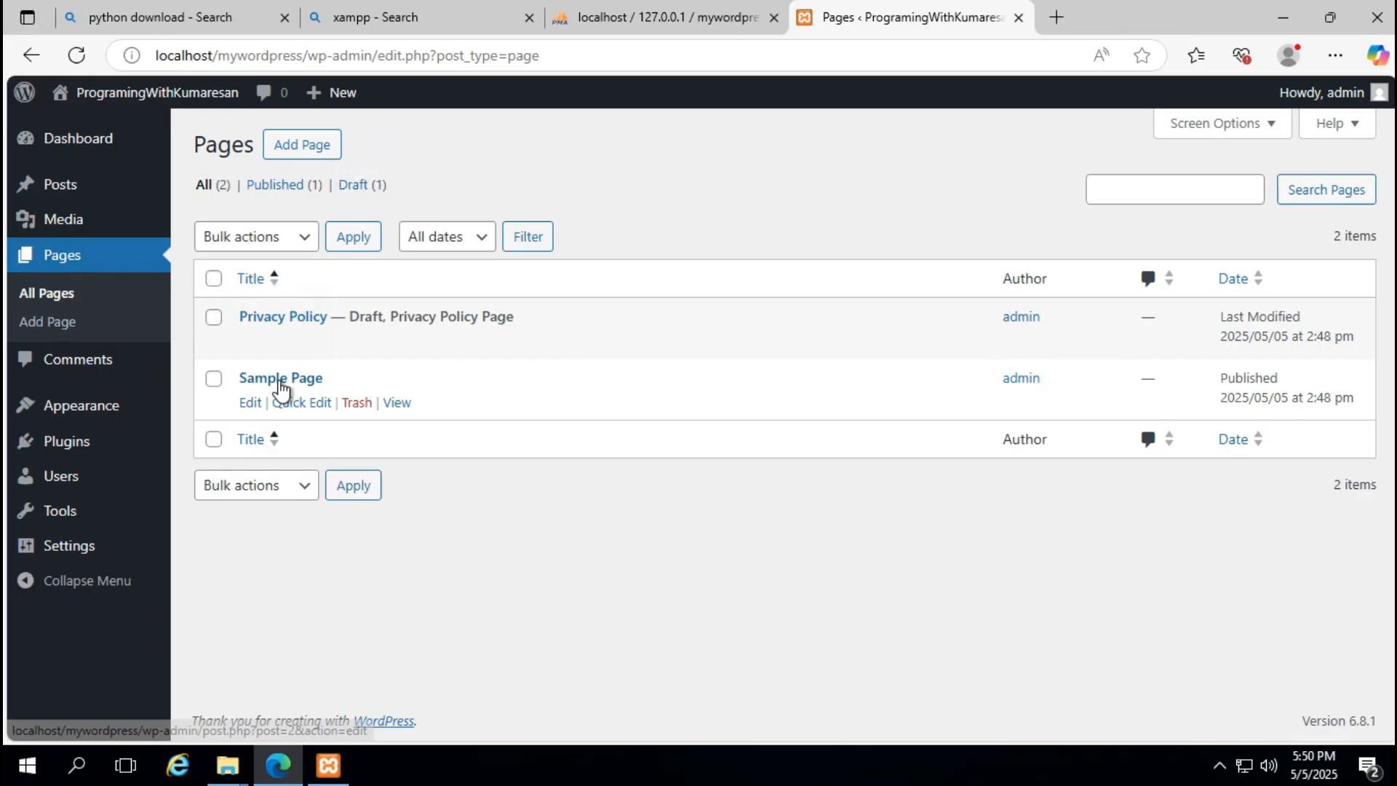
Step: Edit Sample Page and step through the editor's welcome guide tips
left_click(251, 404)
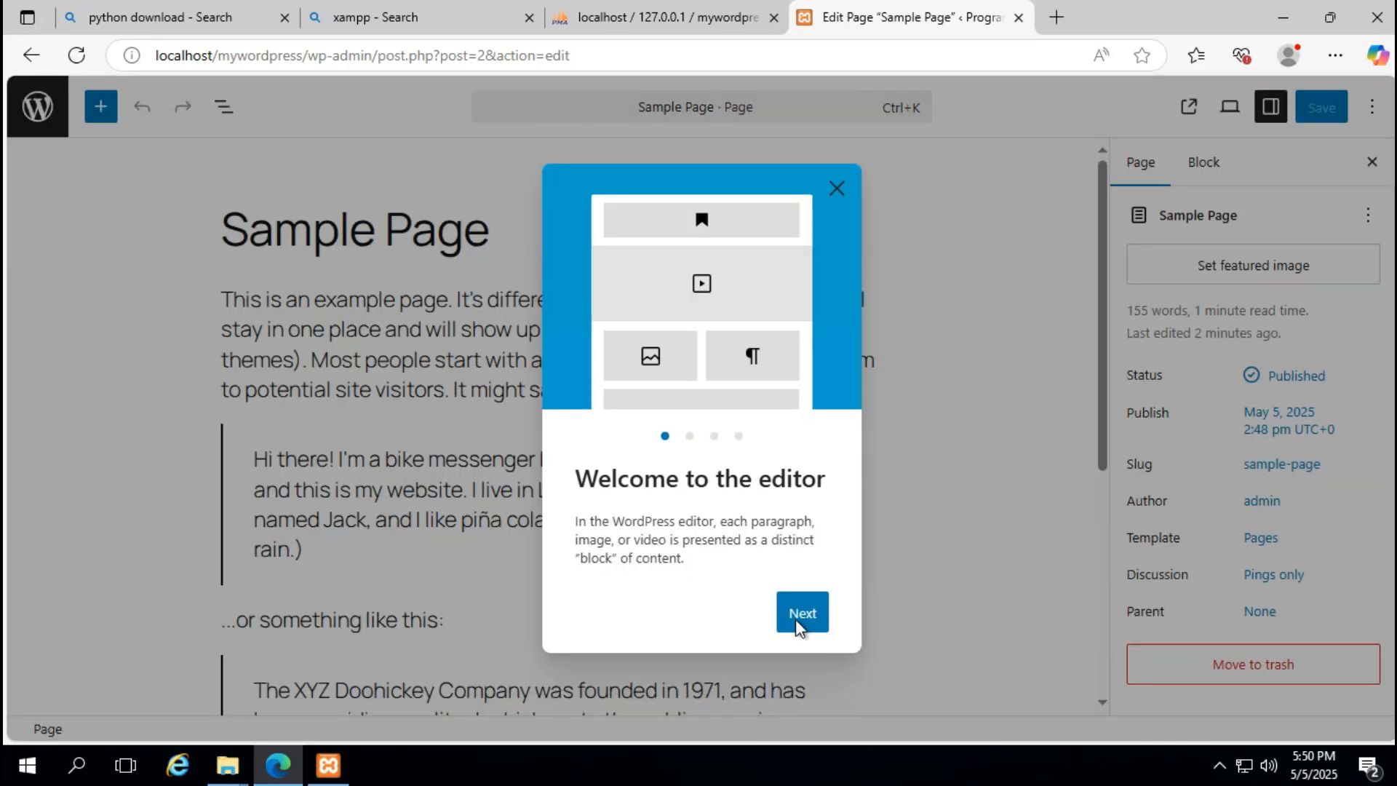
left_click(804, 630)
left_click(806, 629)
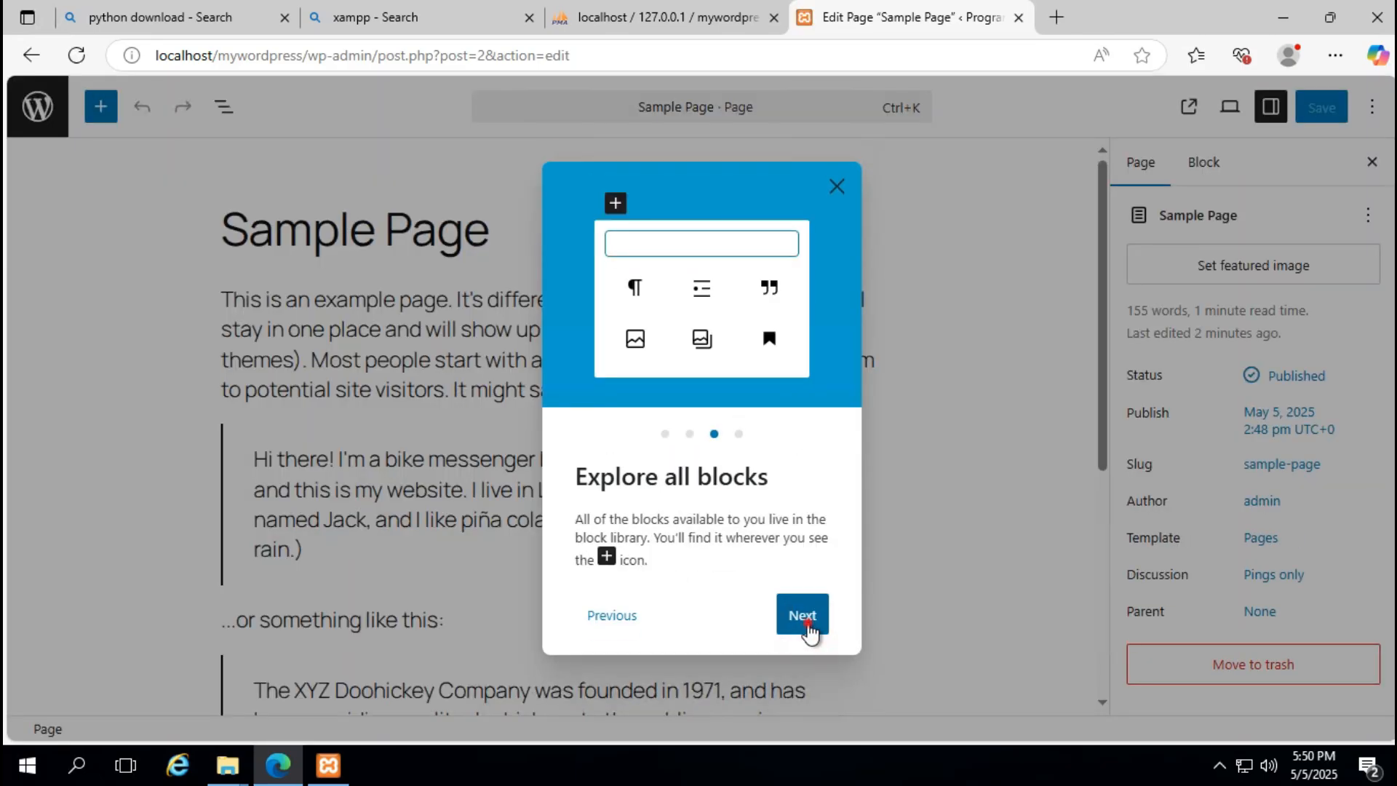
left_click(807, 628)
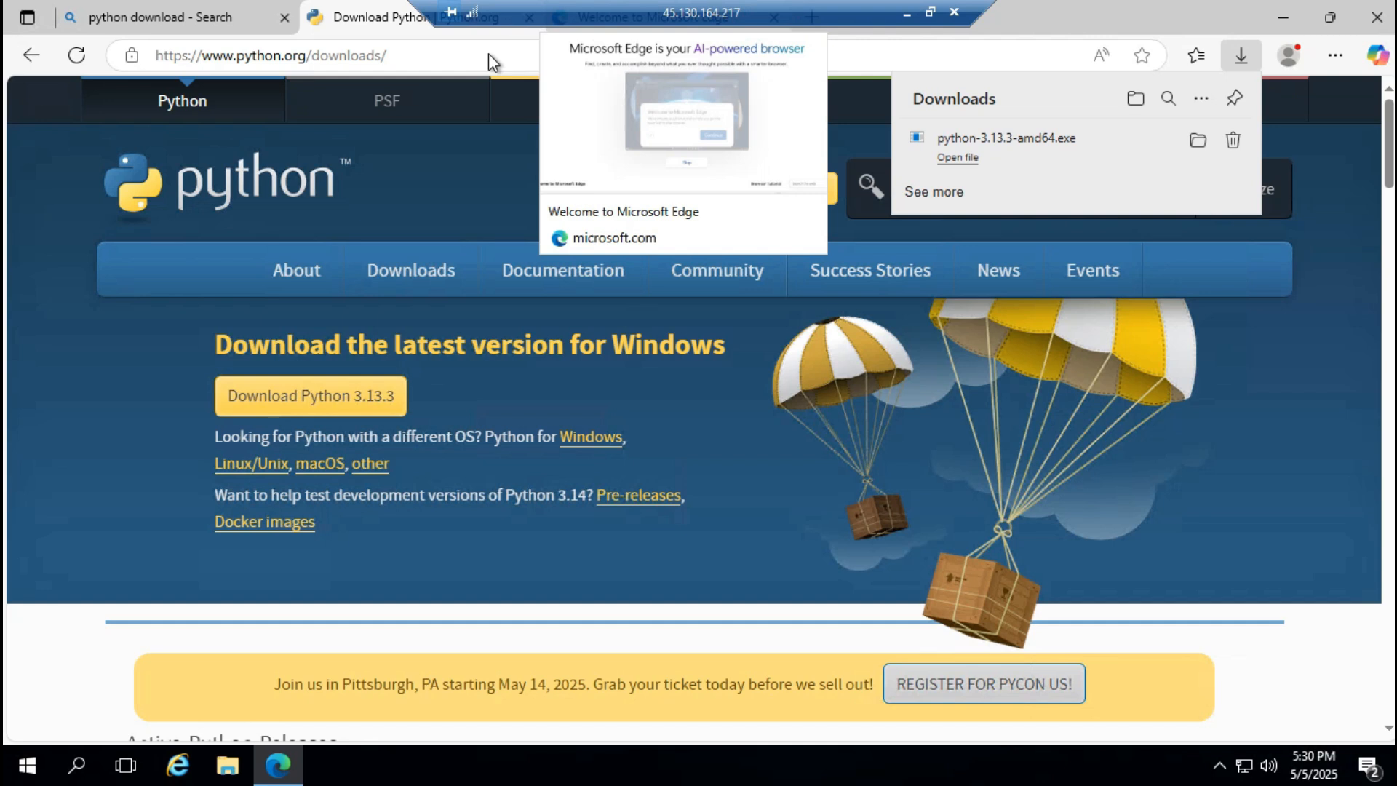
Step: Search for xampp, open the Apache Friends XAMPP download page, then return to the local browser
left_click(488, 55)
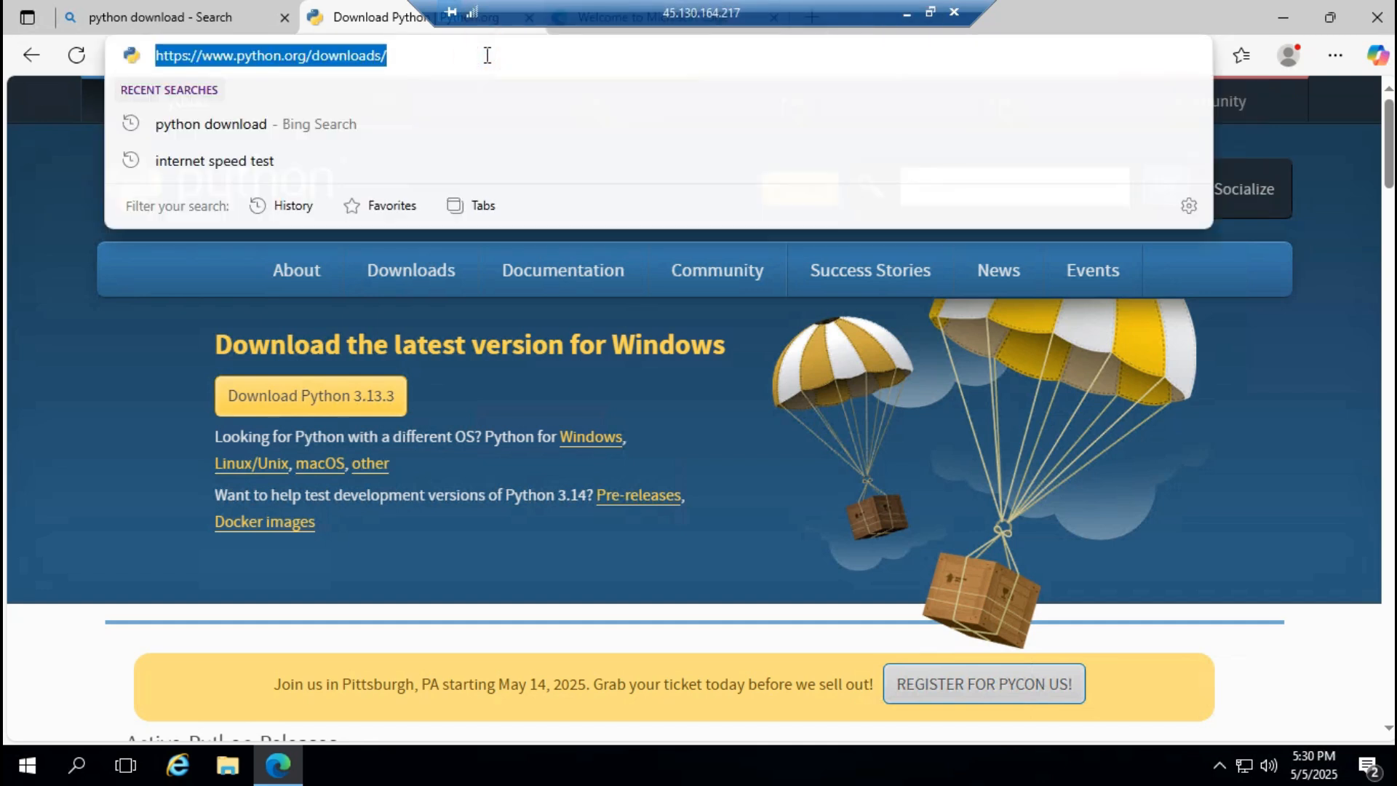
type("xampp")
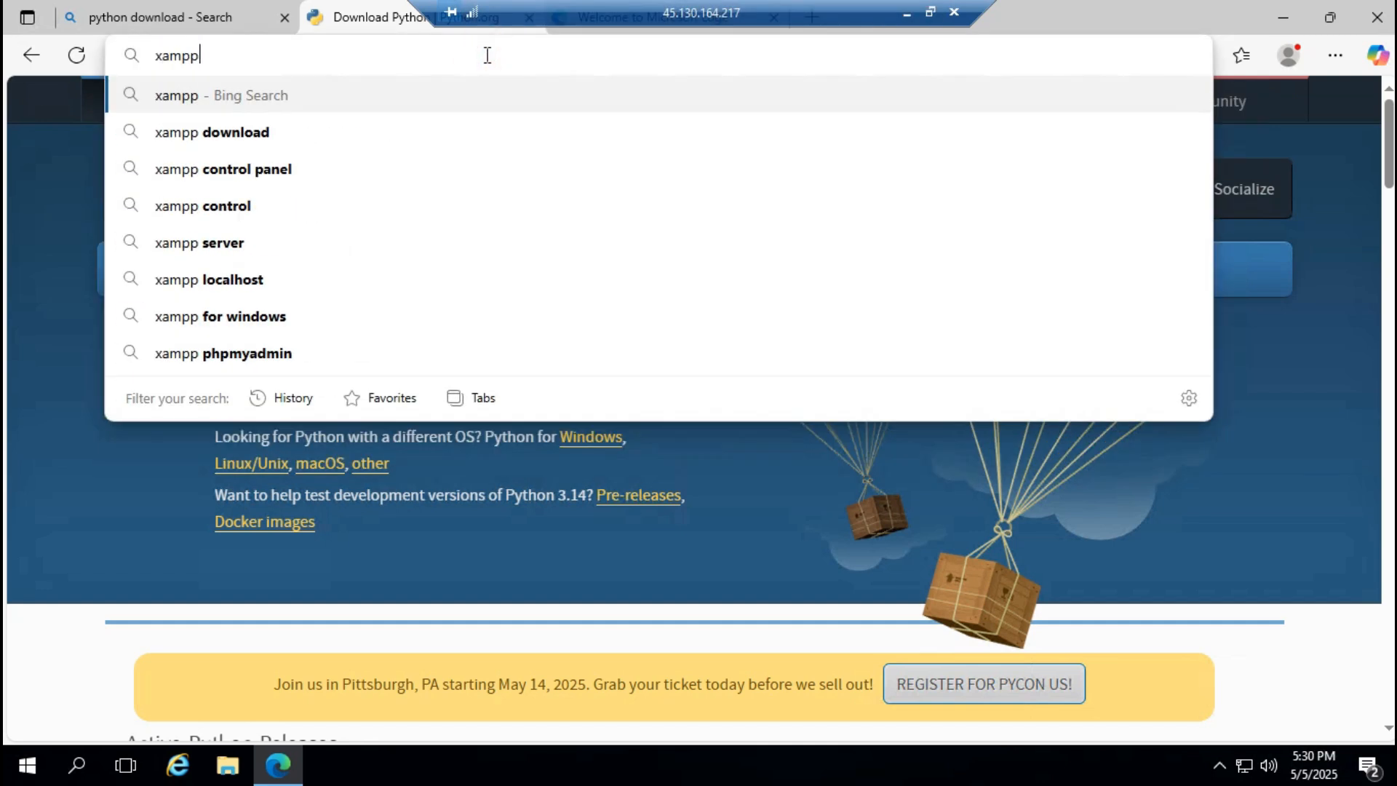
key("Return")
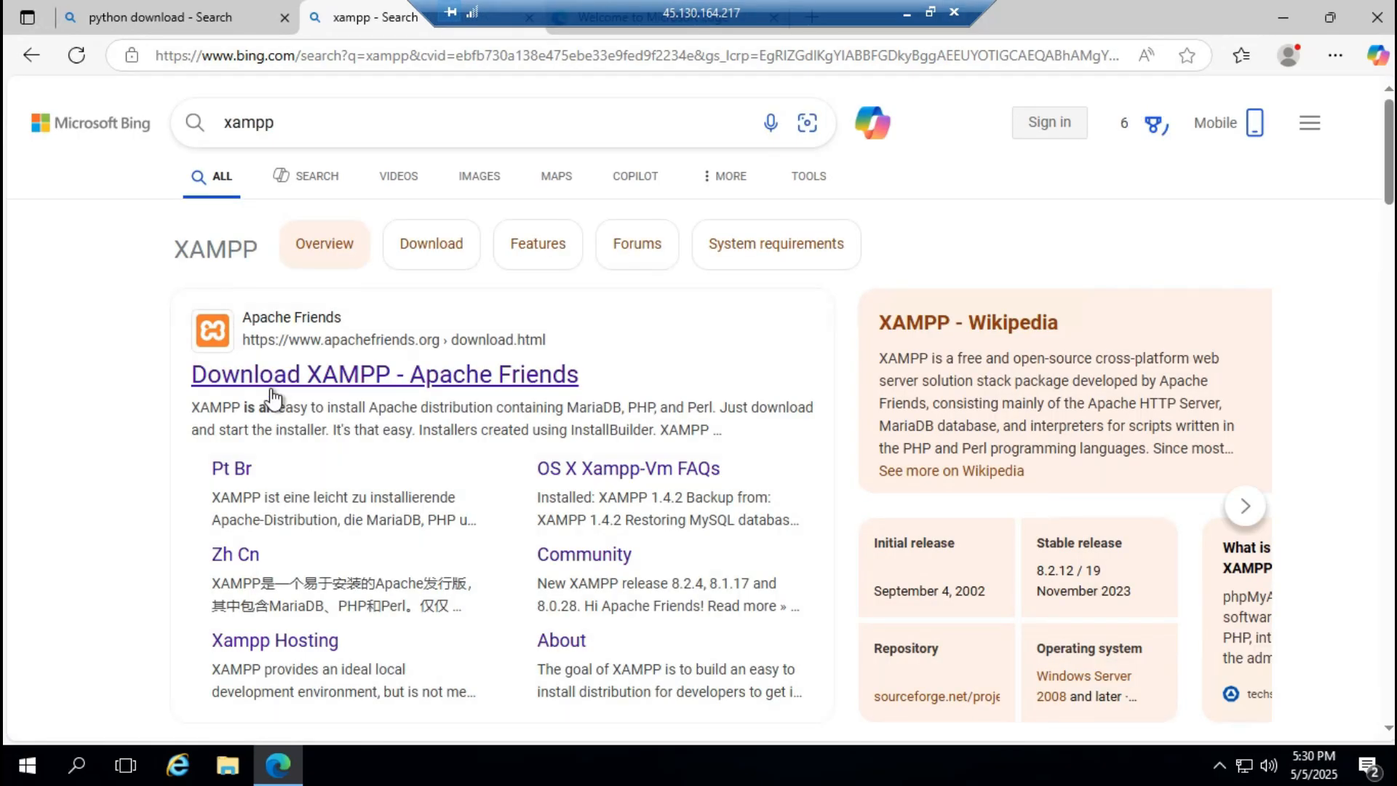
left_click(277, 380)
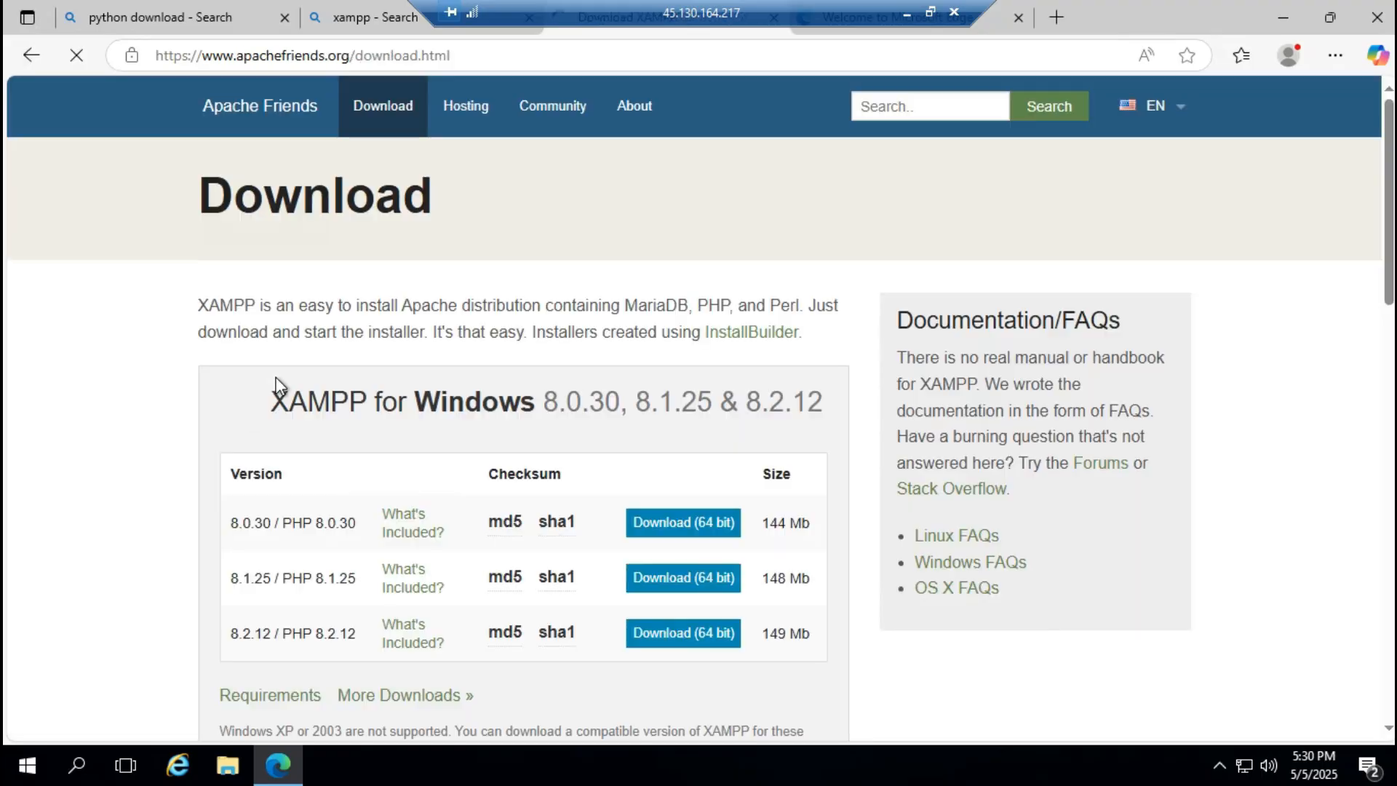
left_click(906, 14)
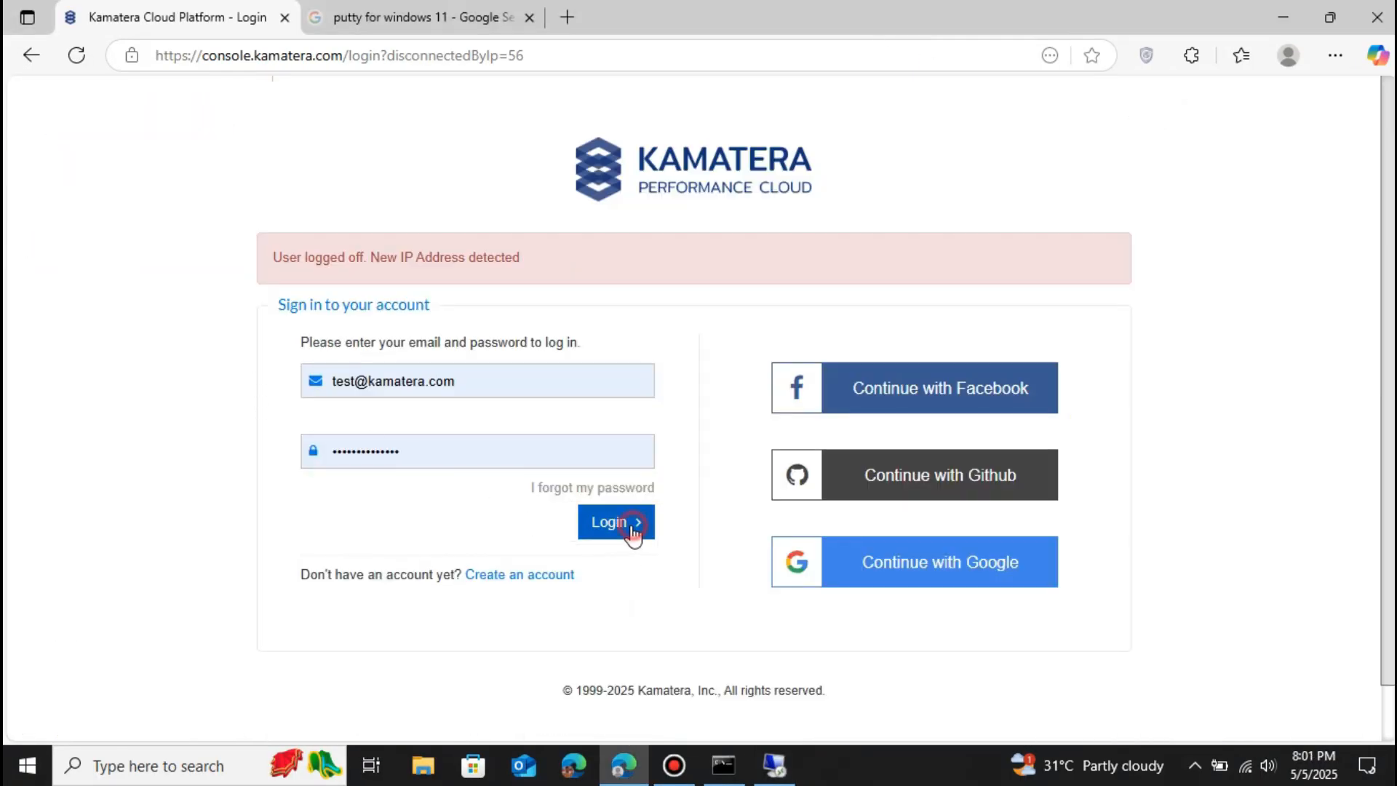
Step: Sign in to Kamatera Console and launch Create New App from Servers under My Cloud
left_click(634, 532)
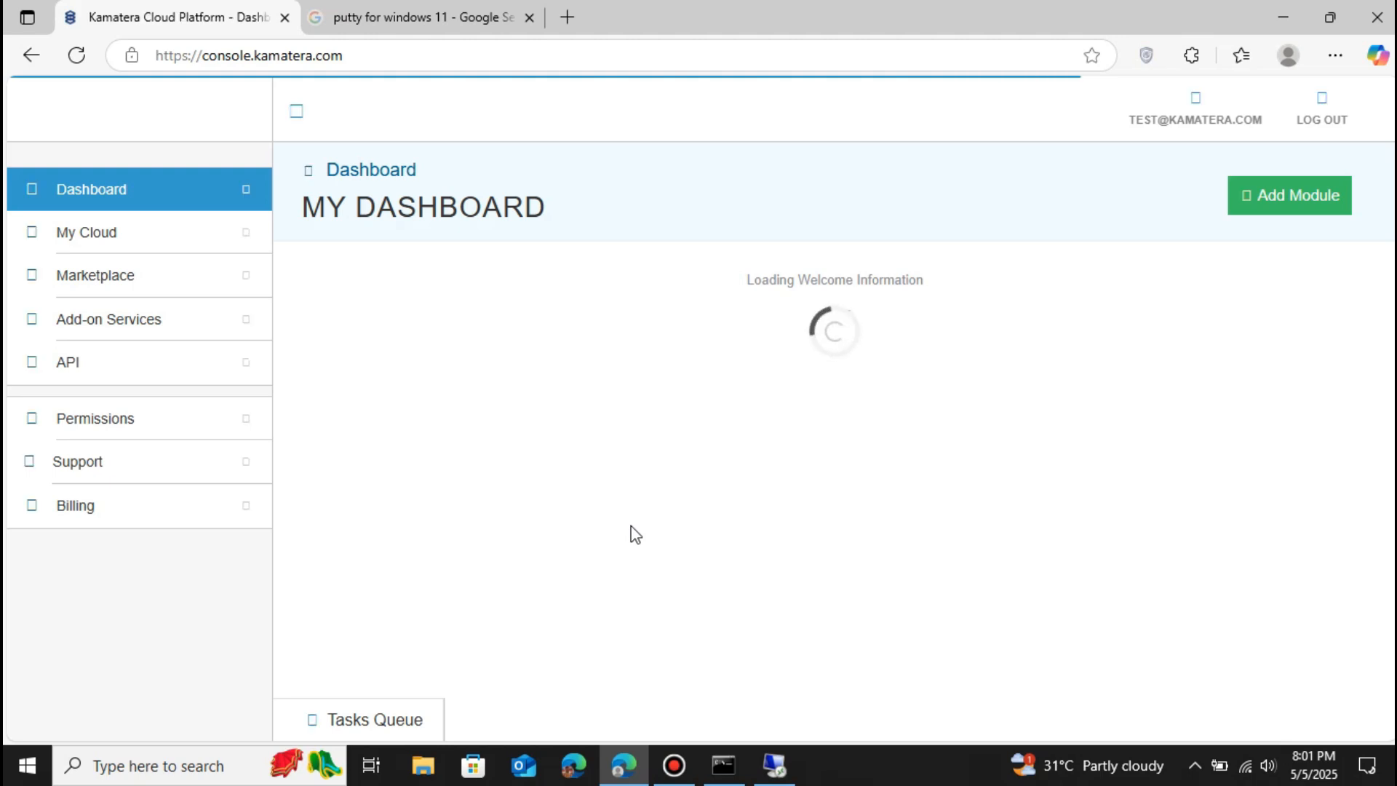
left_click(135, 251)
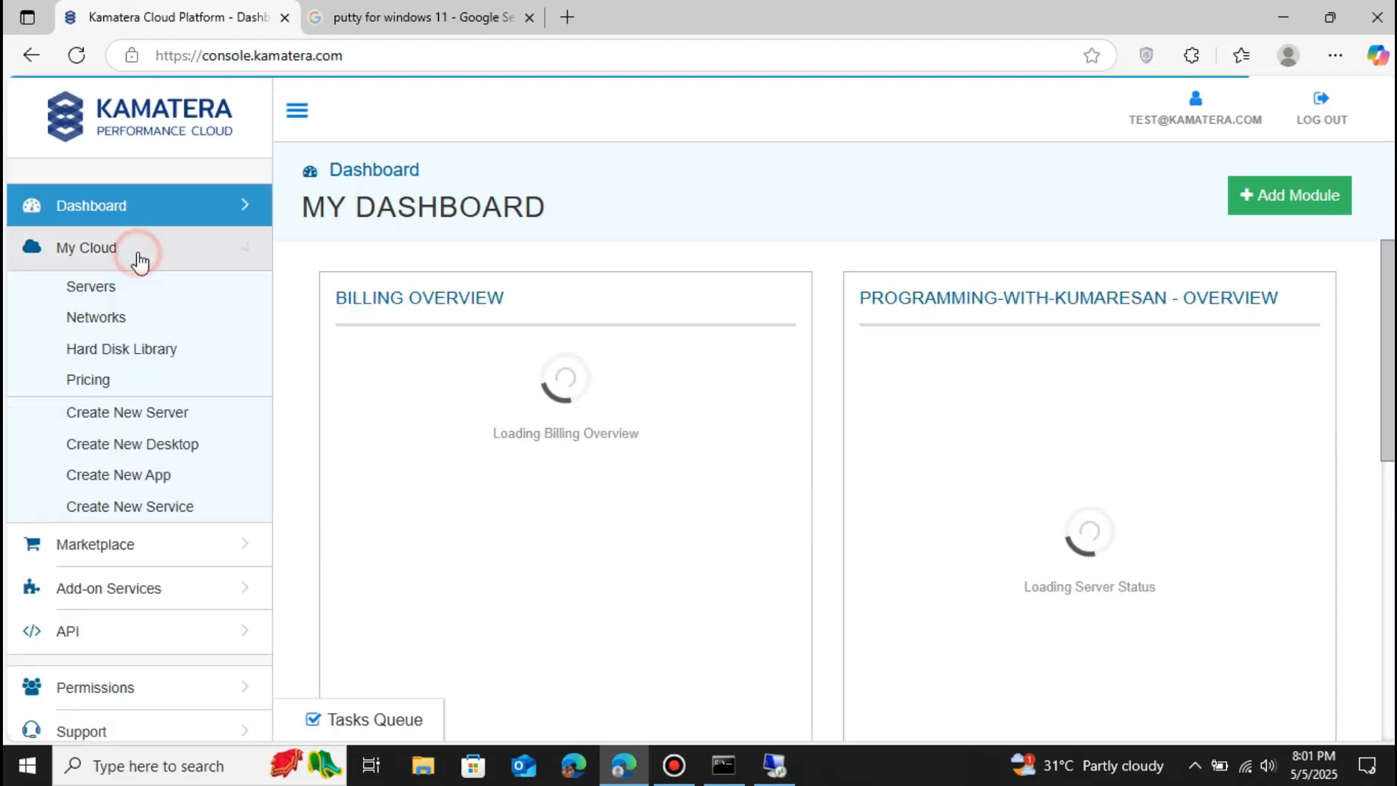
left_click(120, 287)
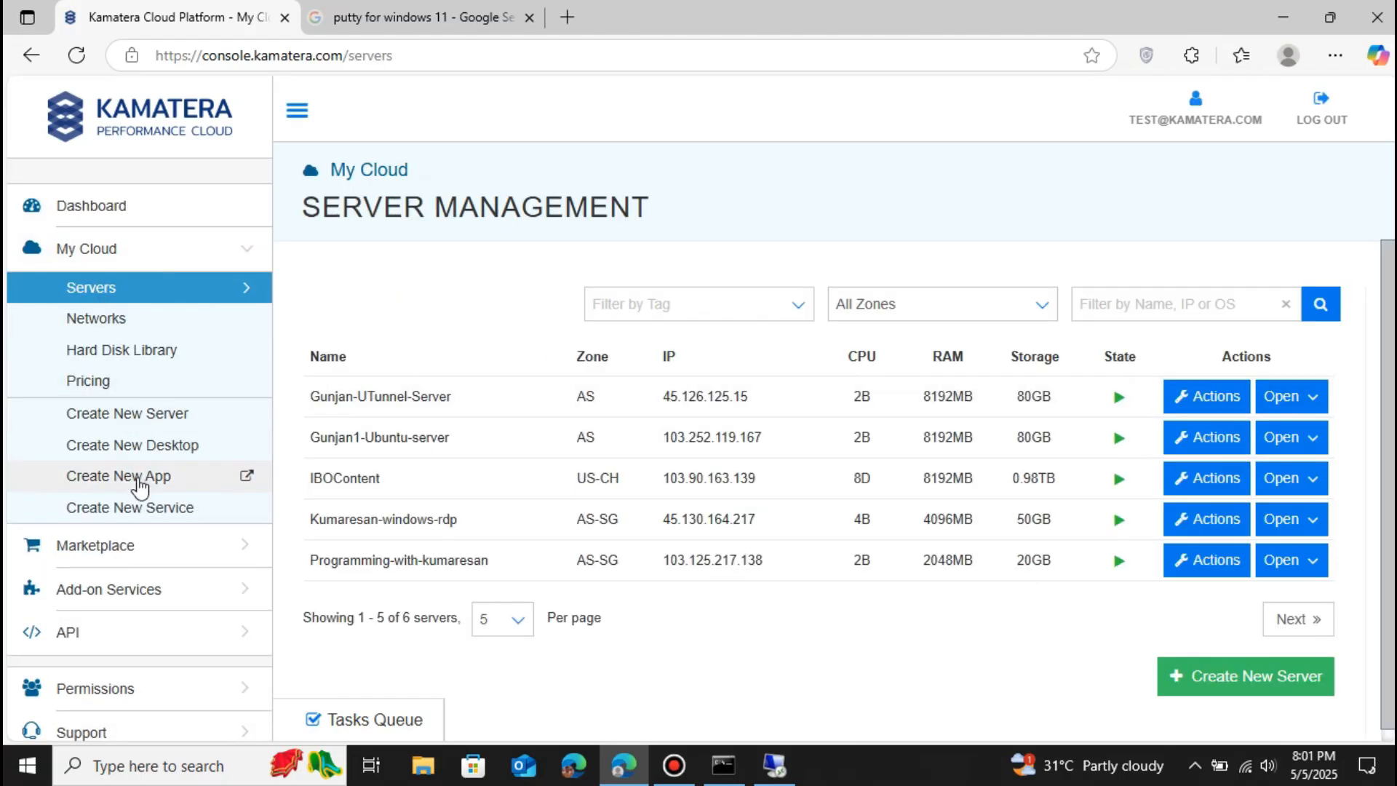
left_click(131, 477)
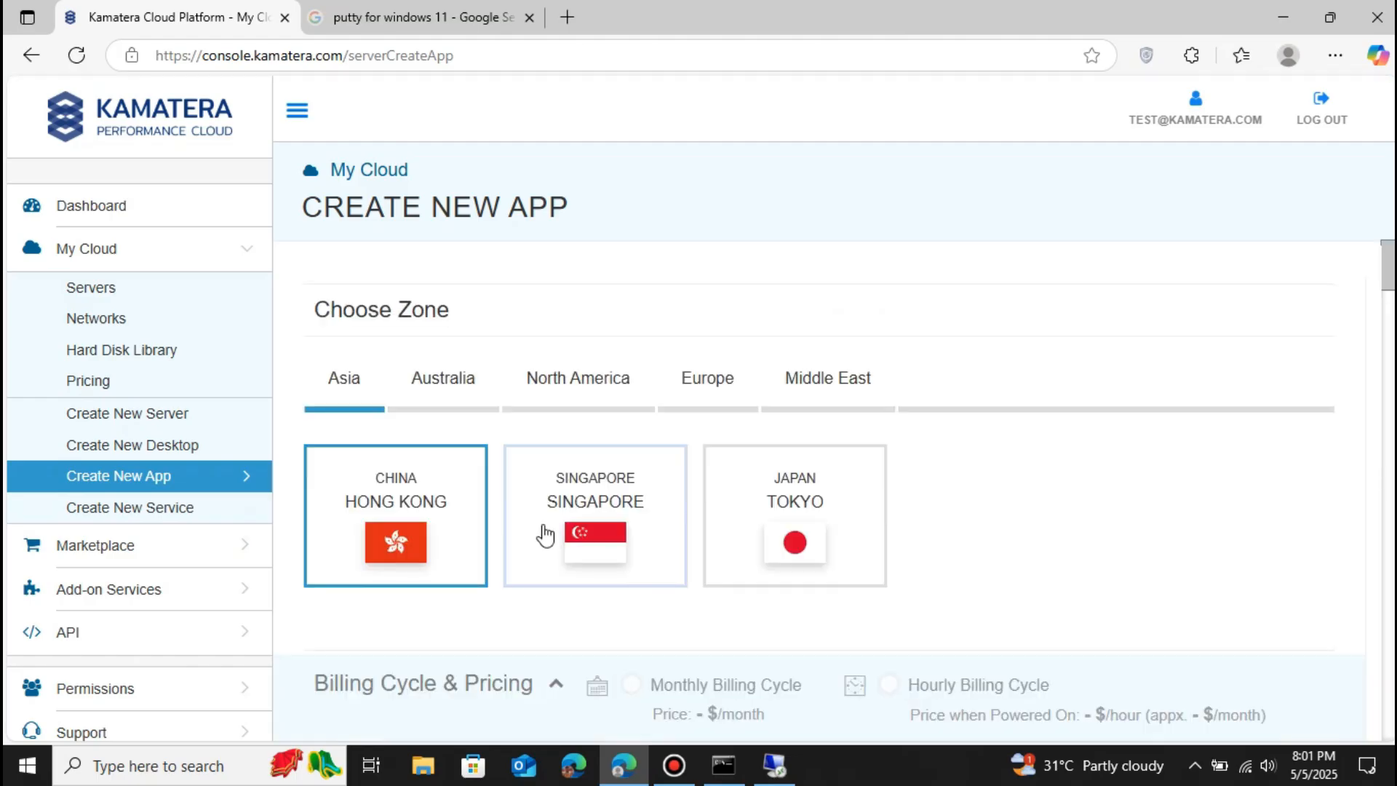
Step: Choose the Singapore zone and browse the Choose App grid
left_click(545, 535)
scroll(583, 499, "down", 3)
scroll(583, 499, "up", 3)
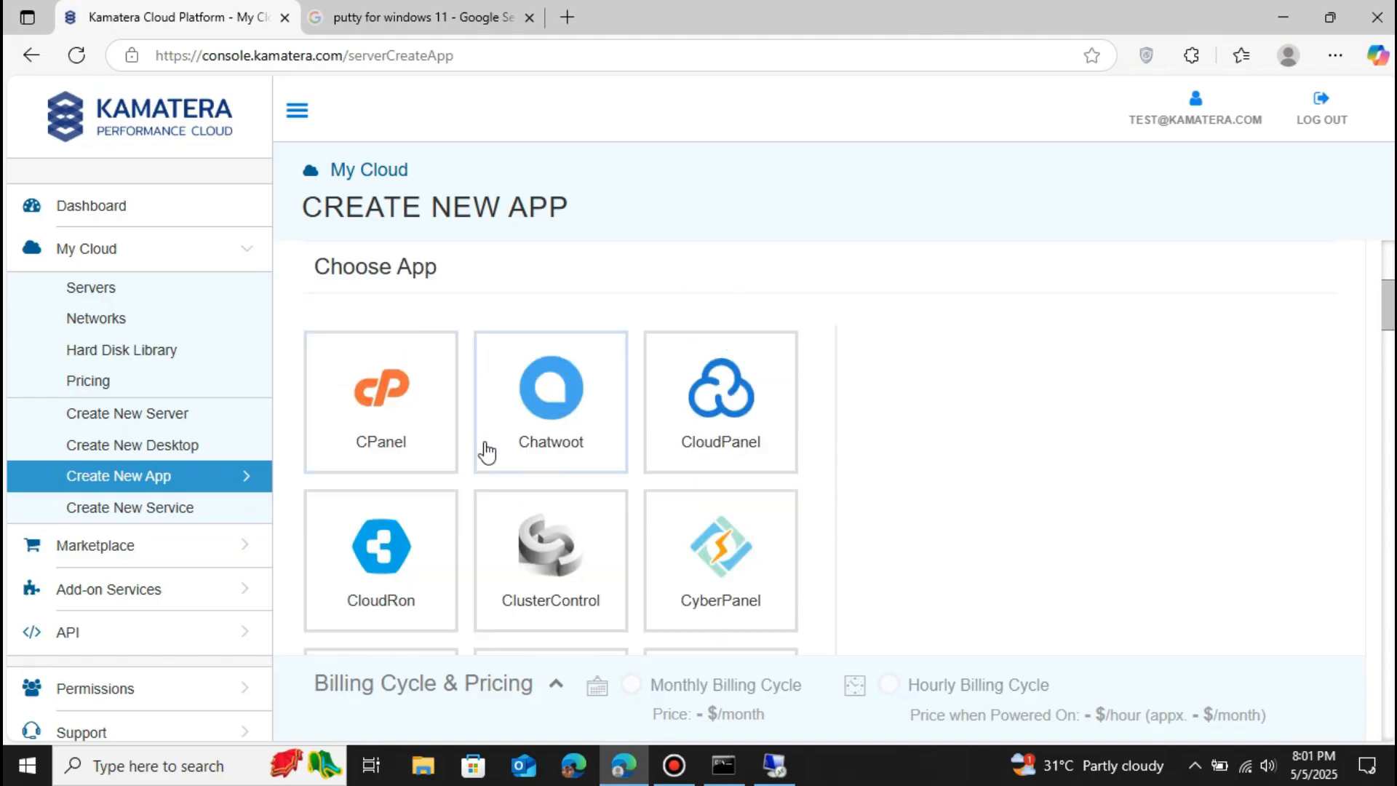
scroll(486, 451, "down", 5)
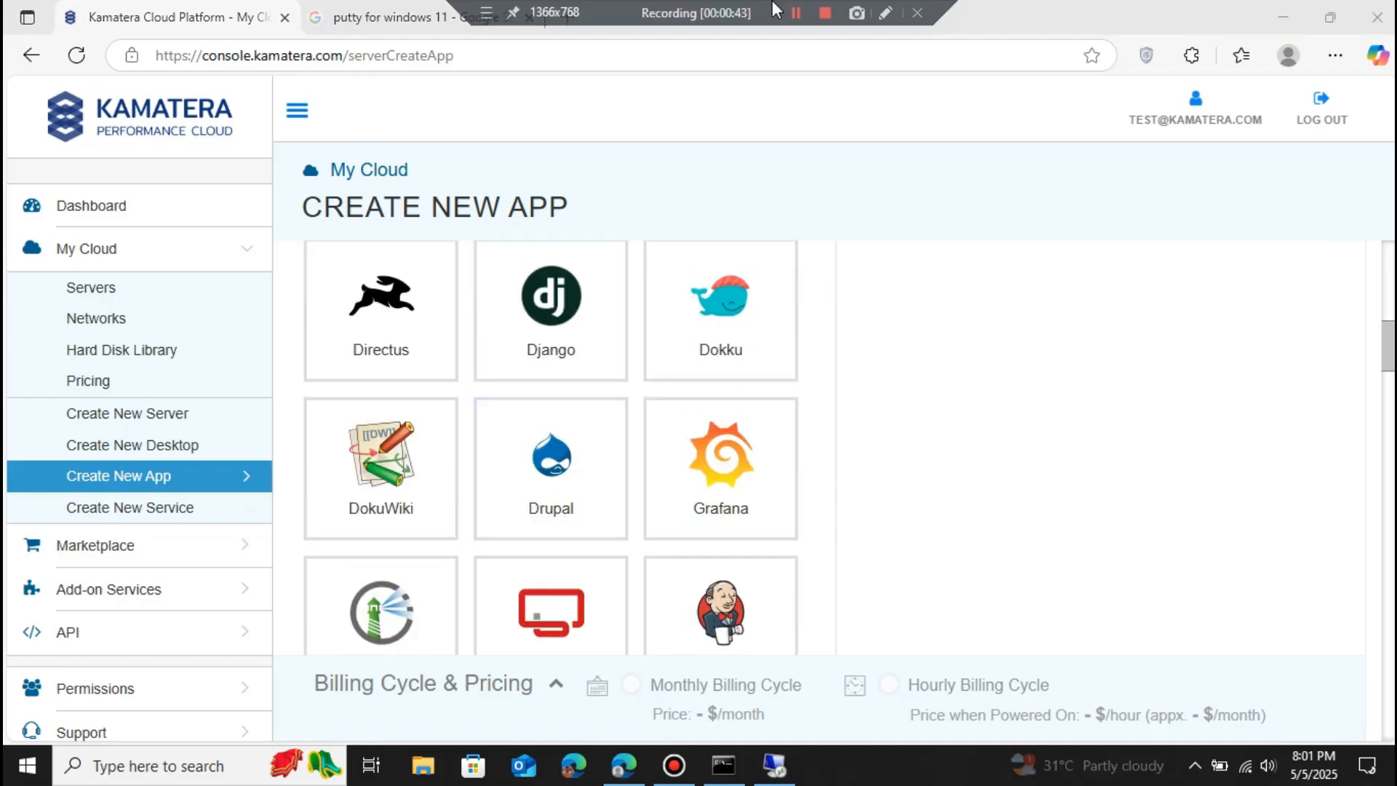
scroll(517, 432, "down", 4)
scroll(515, 431, "down", 5)
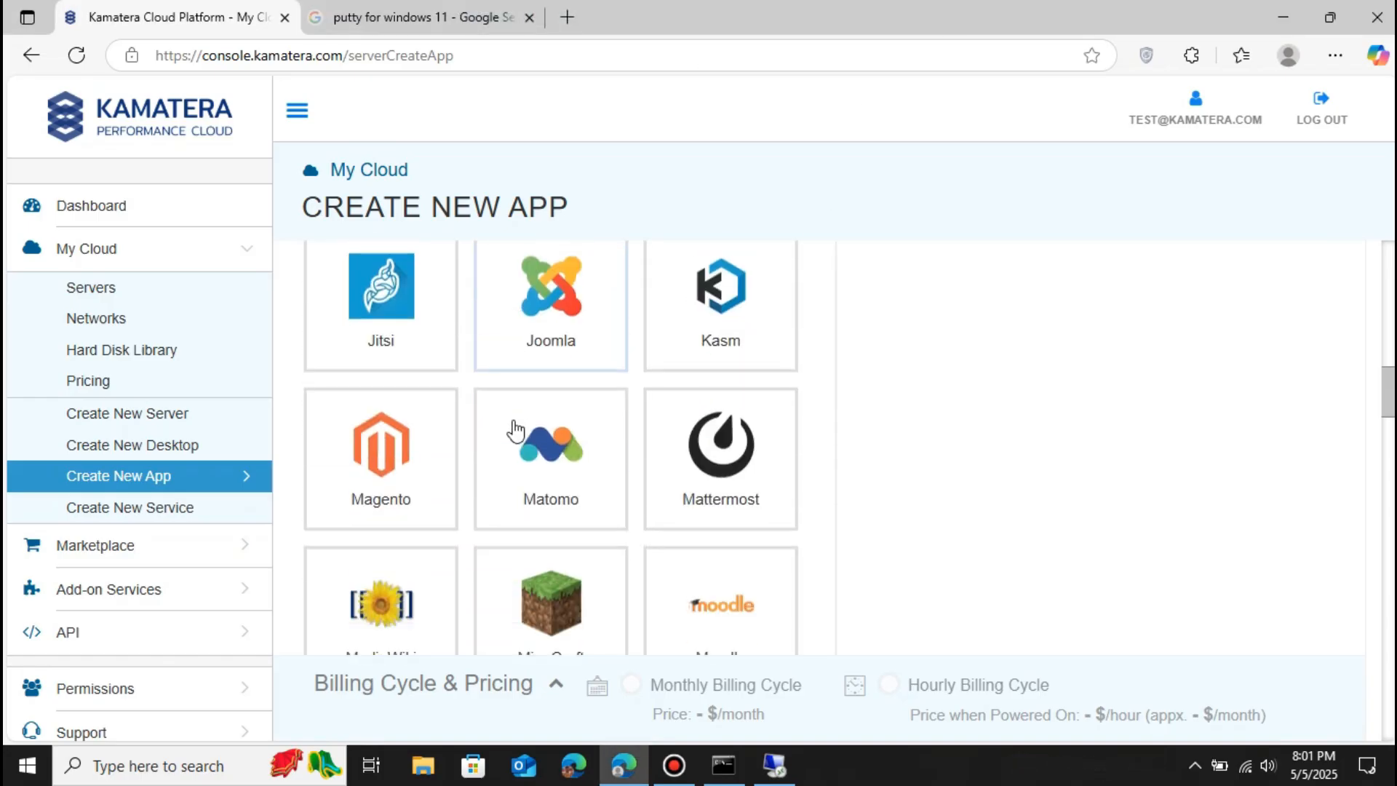
scroll(515, 431, "down", 5)
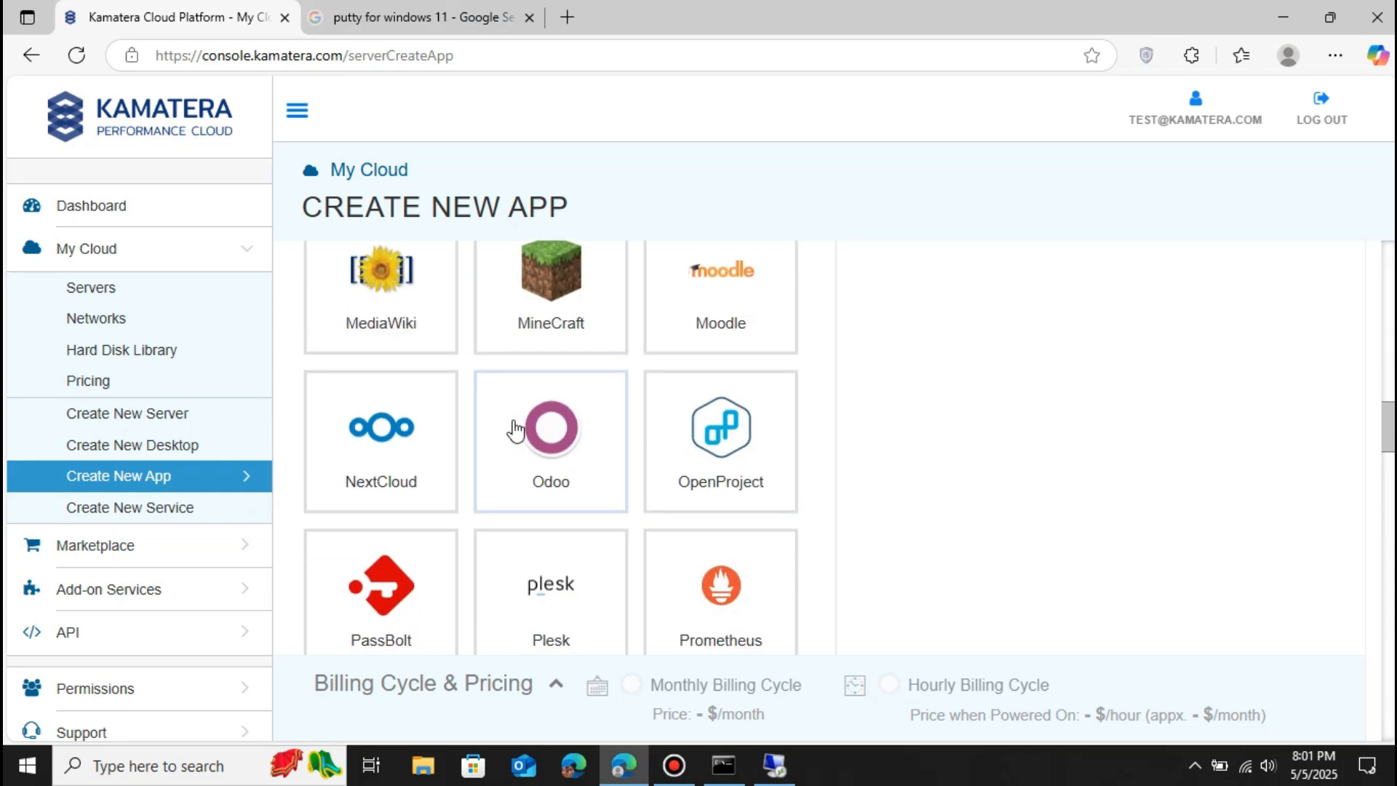
scroll(516, 431, "down", 3)
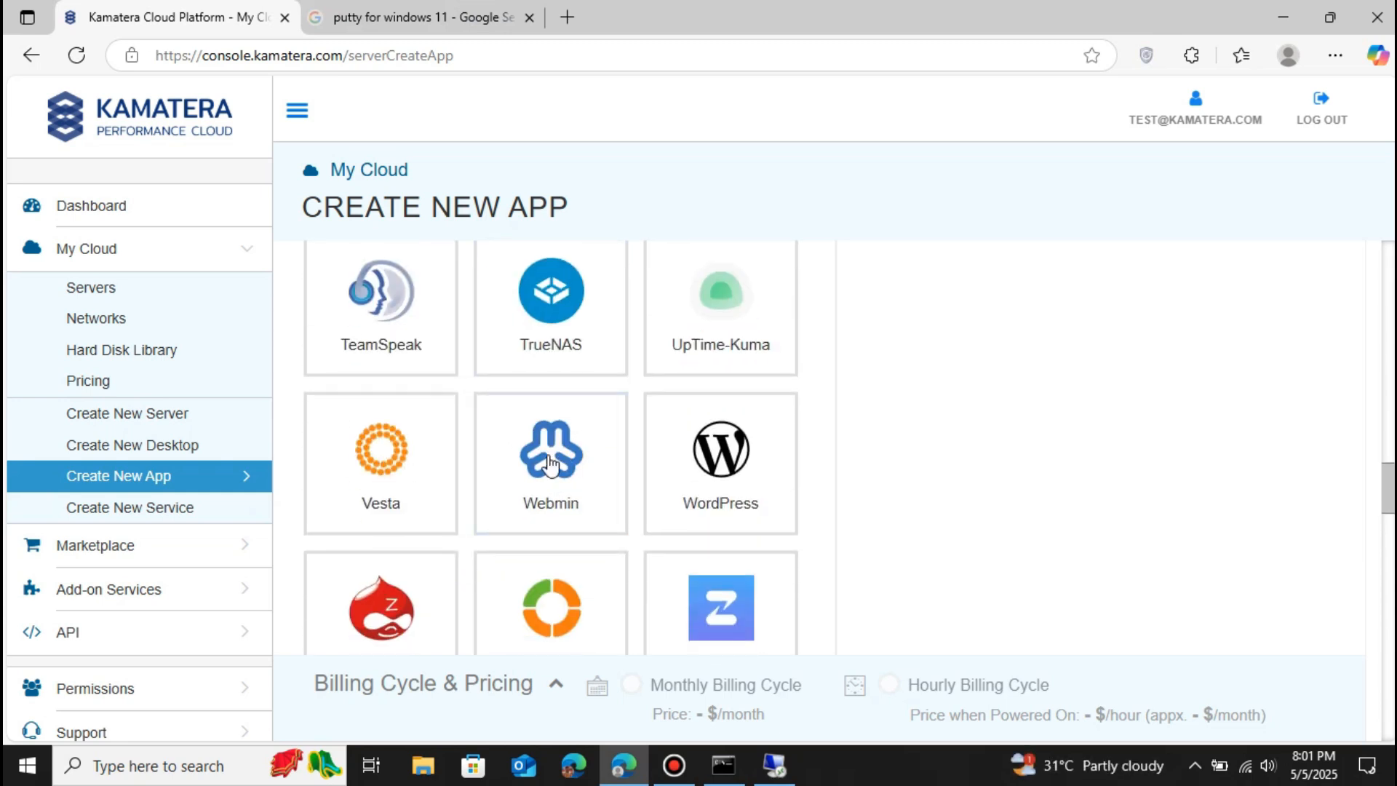
scroll(867, 484, "up", 10)
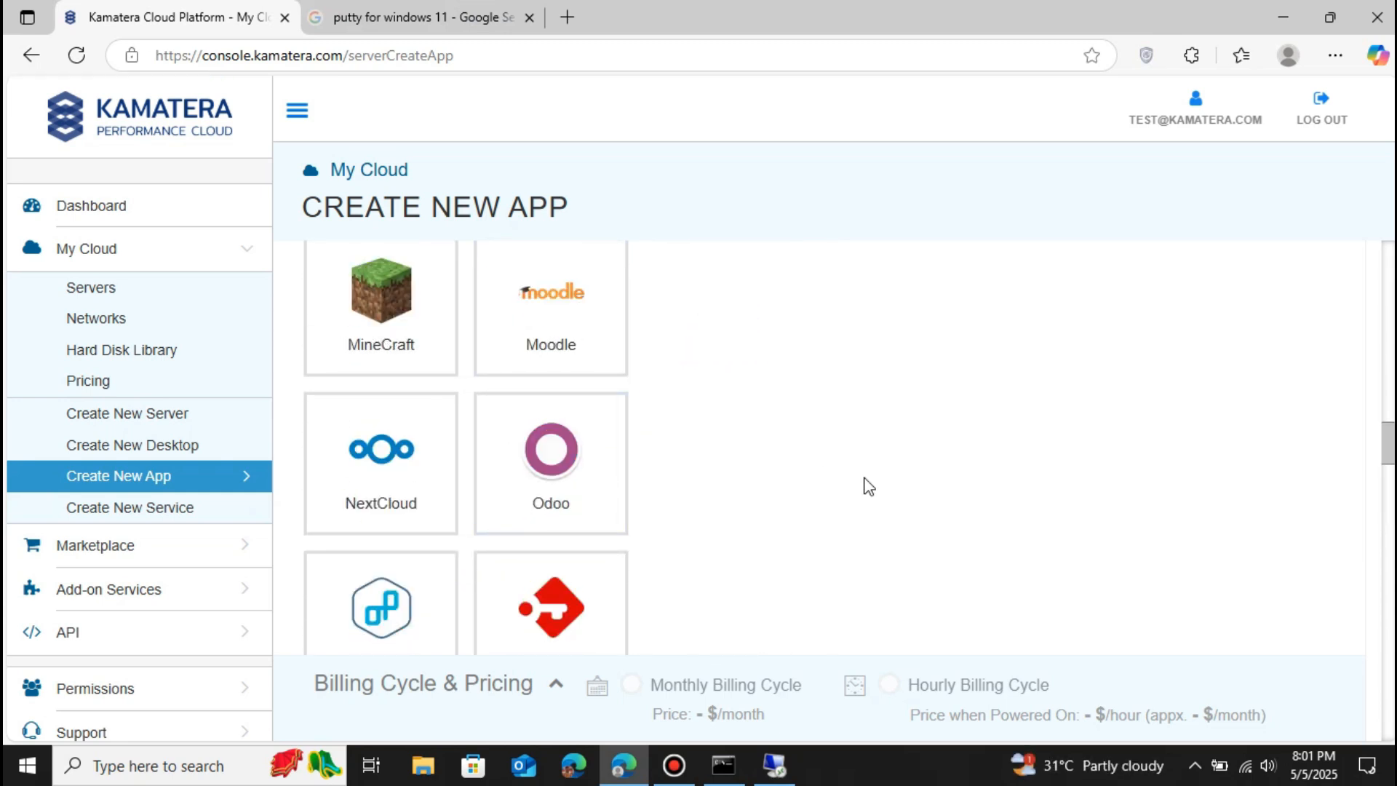
scroll(867, 487, "up", 10)
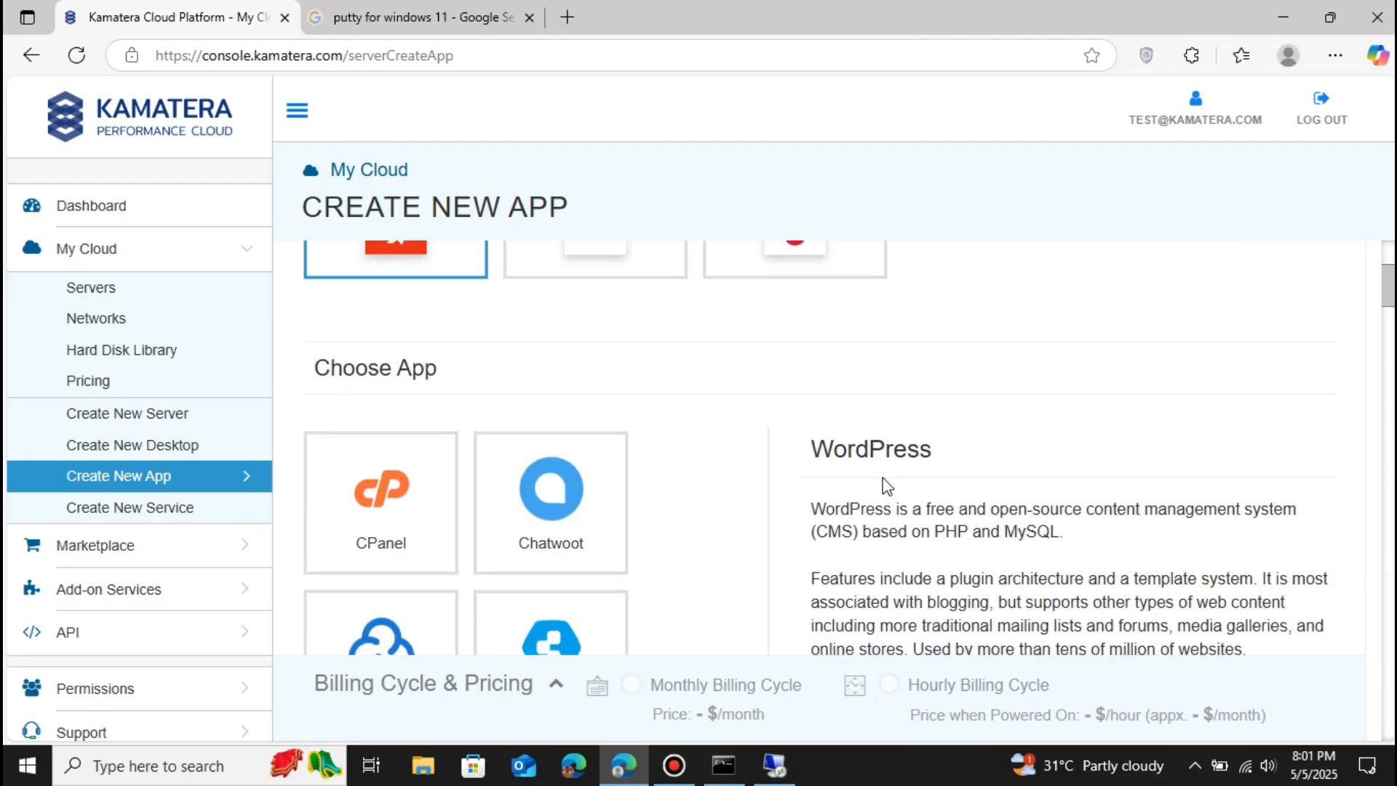
scroll(882, 483, "down", 4)
Step: Review the WordPress version options without picking one, then return to the remote desktop
left_click(893, 555)
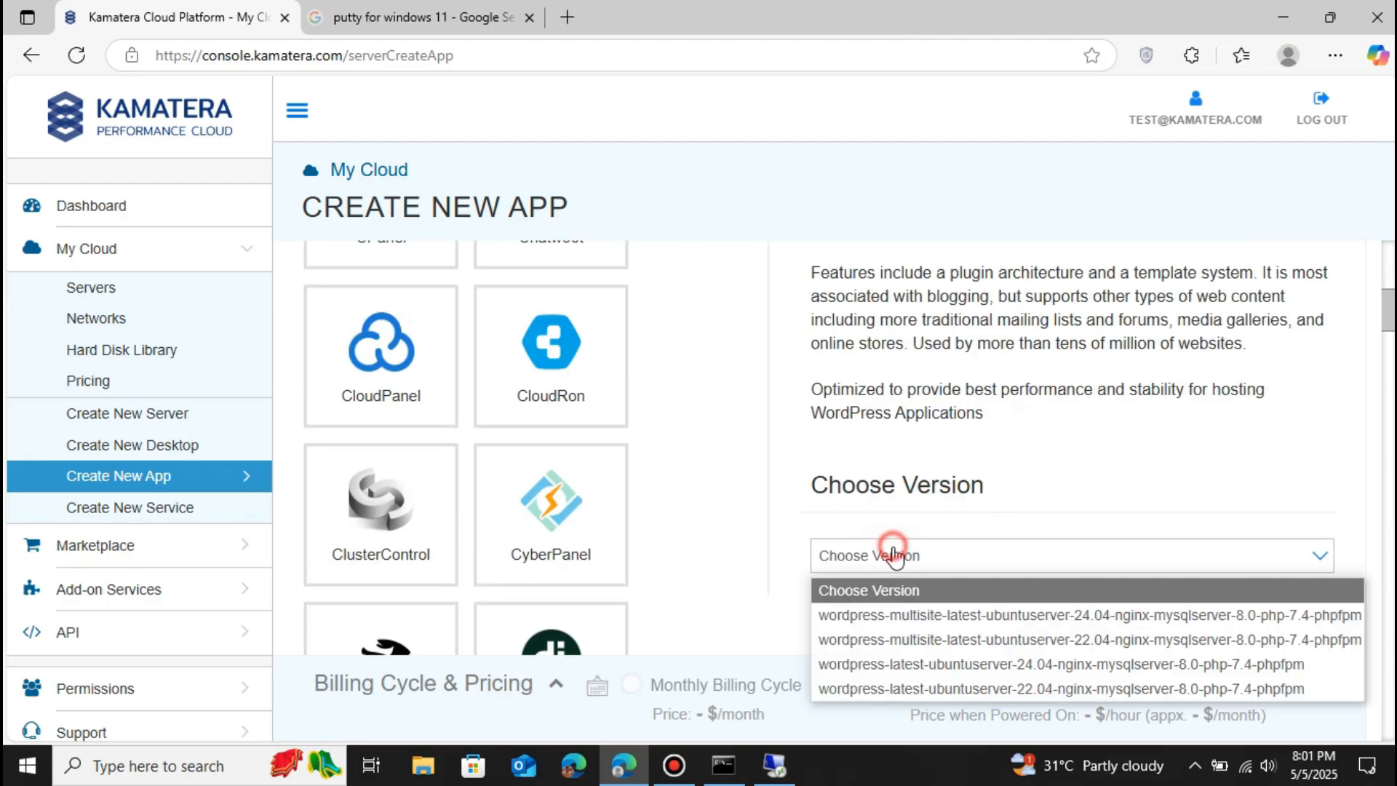
left_click(762, 526)
left_click(775, 765)
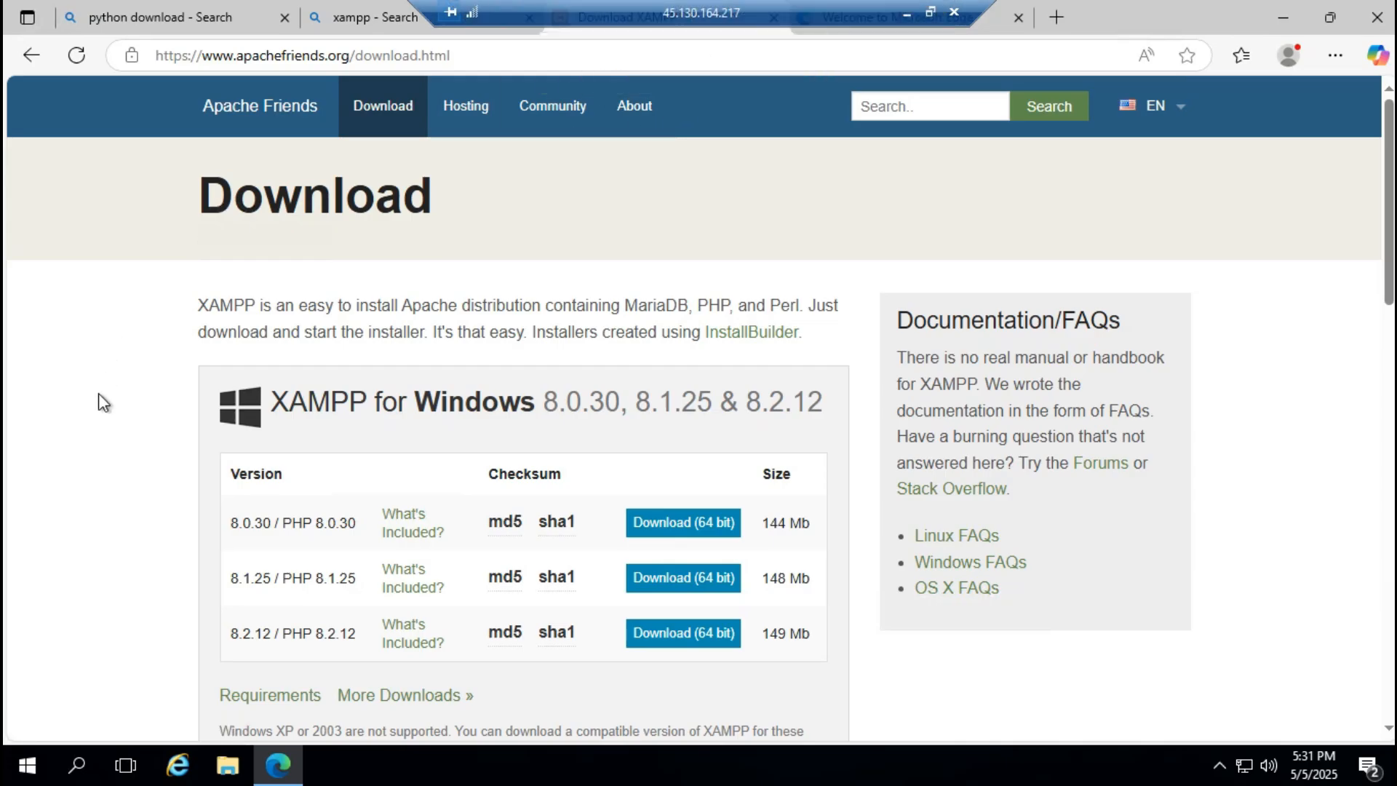
Step: Download the 64-bit XAMPP 8.0.30 Windows installer via SourceForge and open it
left_click(649, 524)
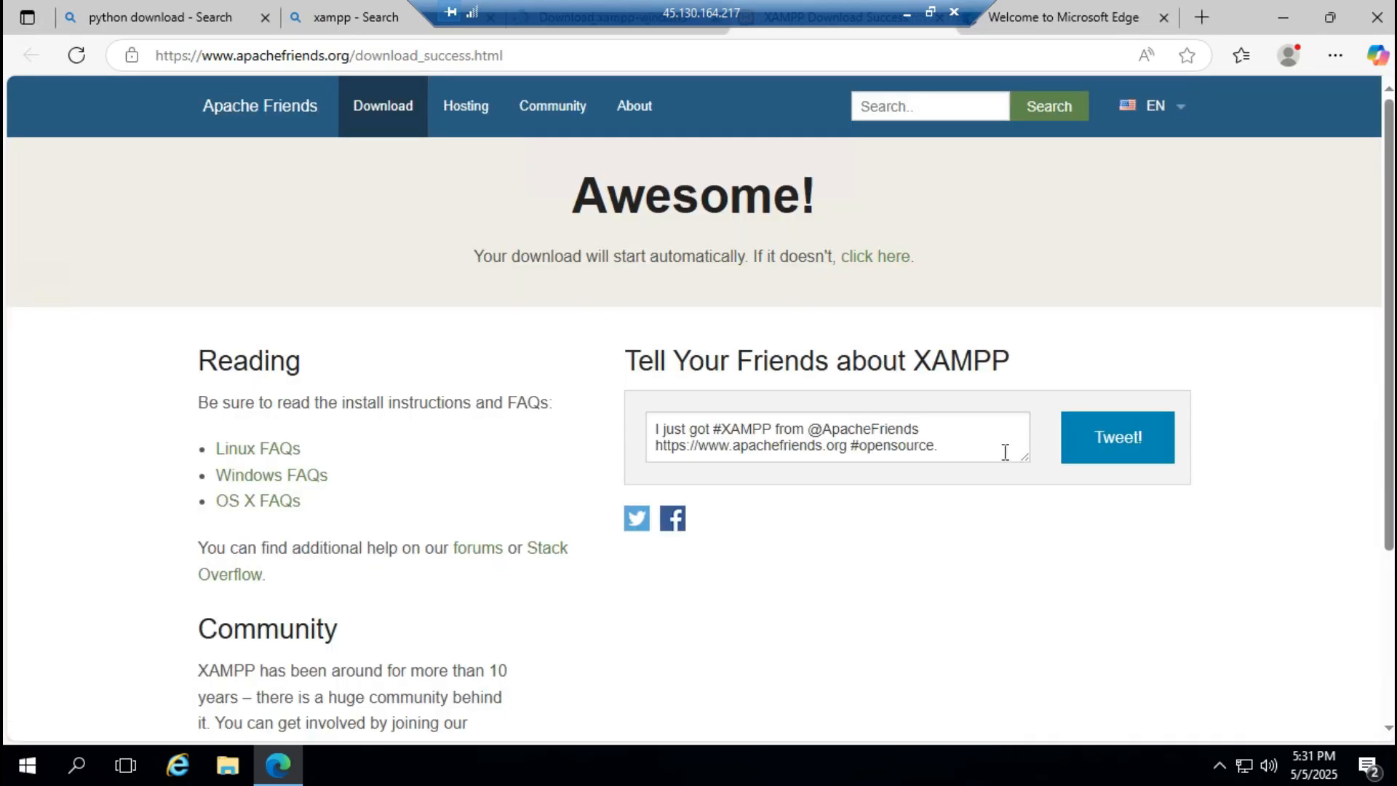
left_click(865, 256)
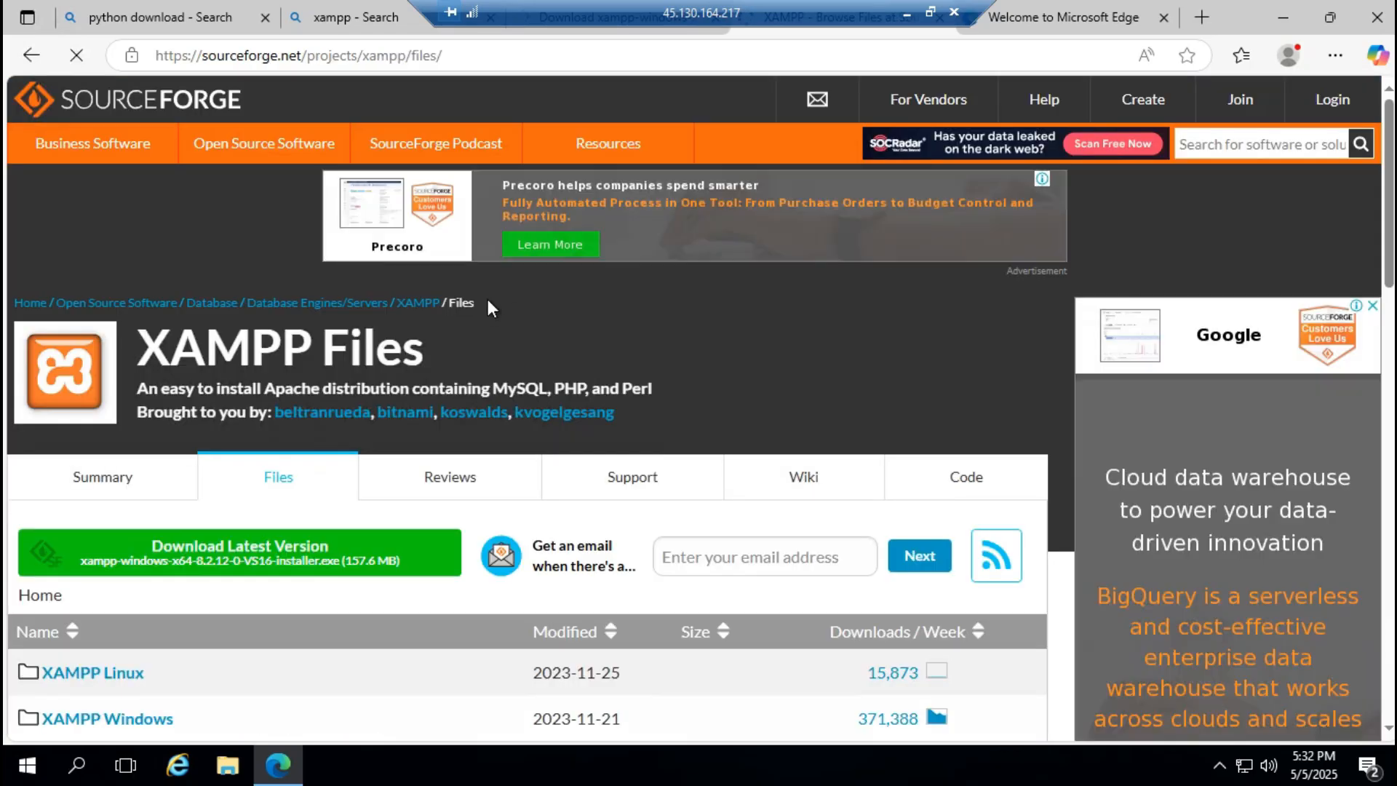
scroll(488, 299, "down", 3)
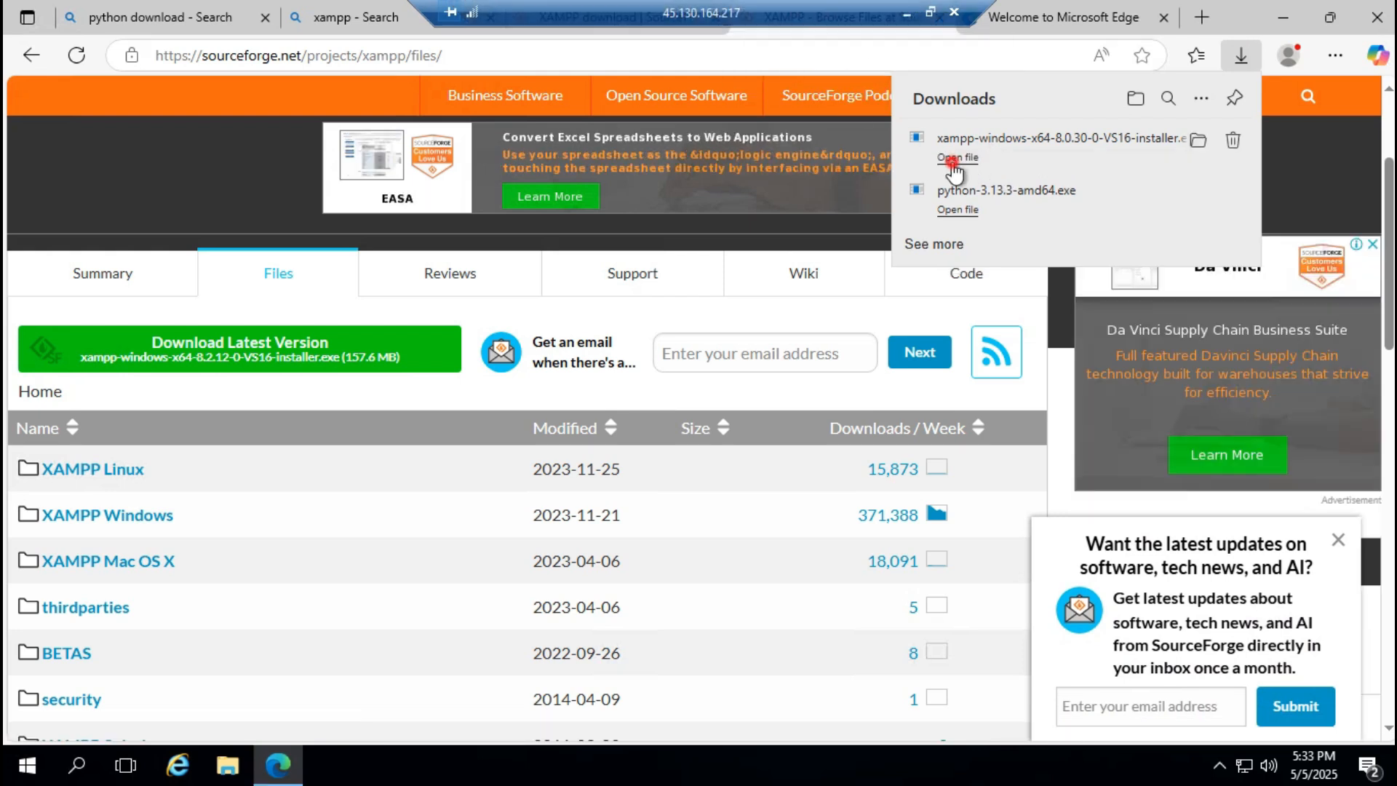
left_click(953, 159)
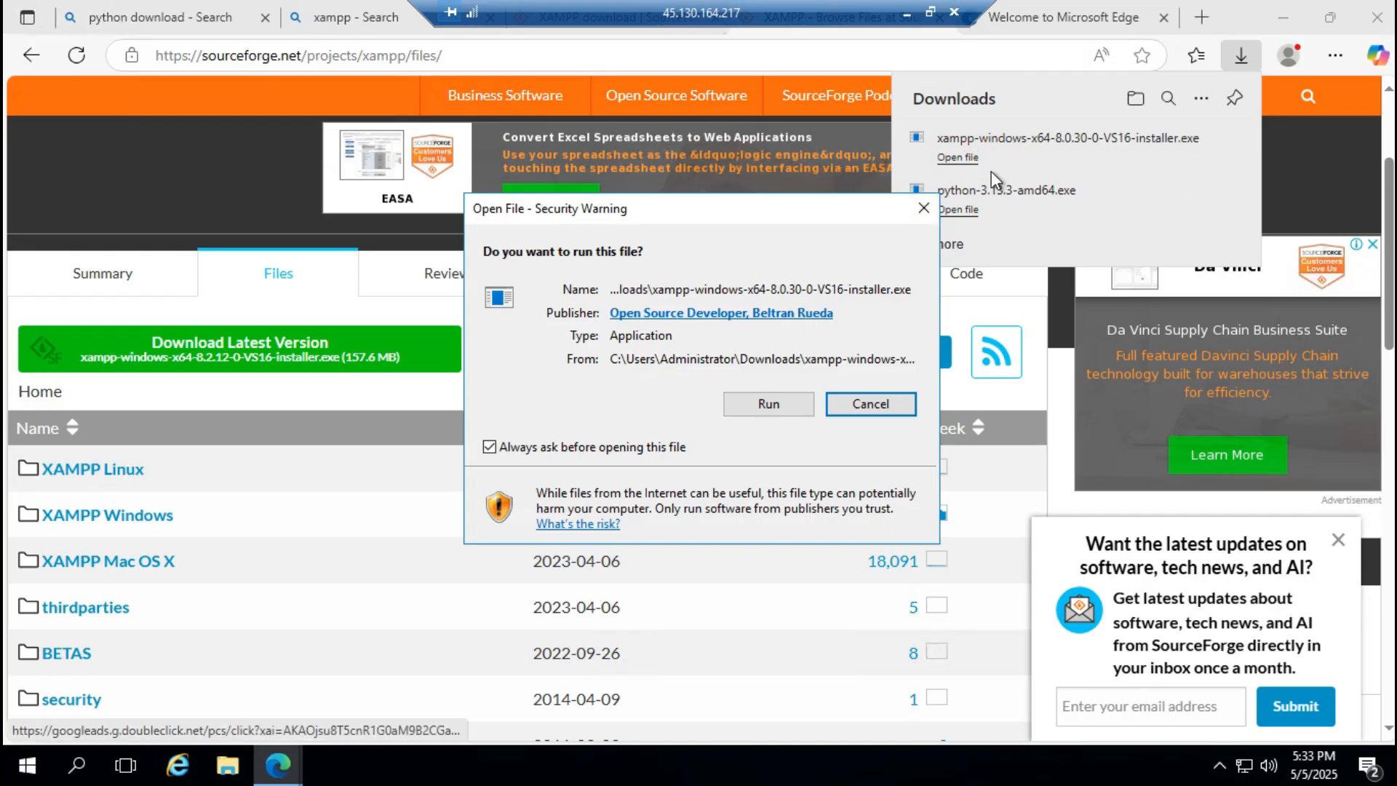
Step: Run the XAMPP installer, acknowledging the security and UAC warnings
left_click(786, 408)
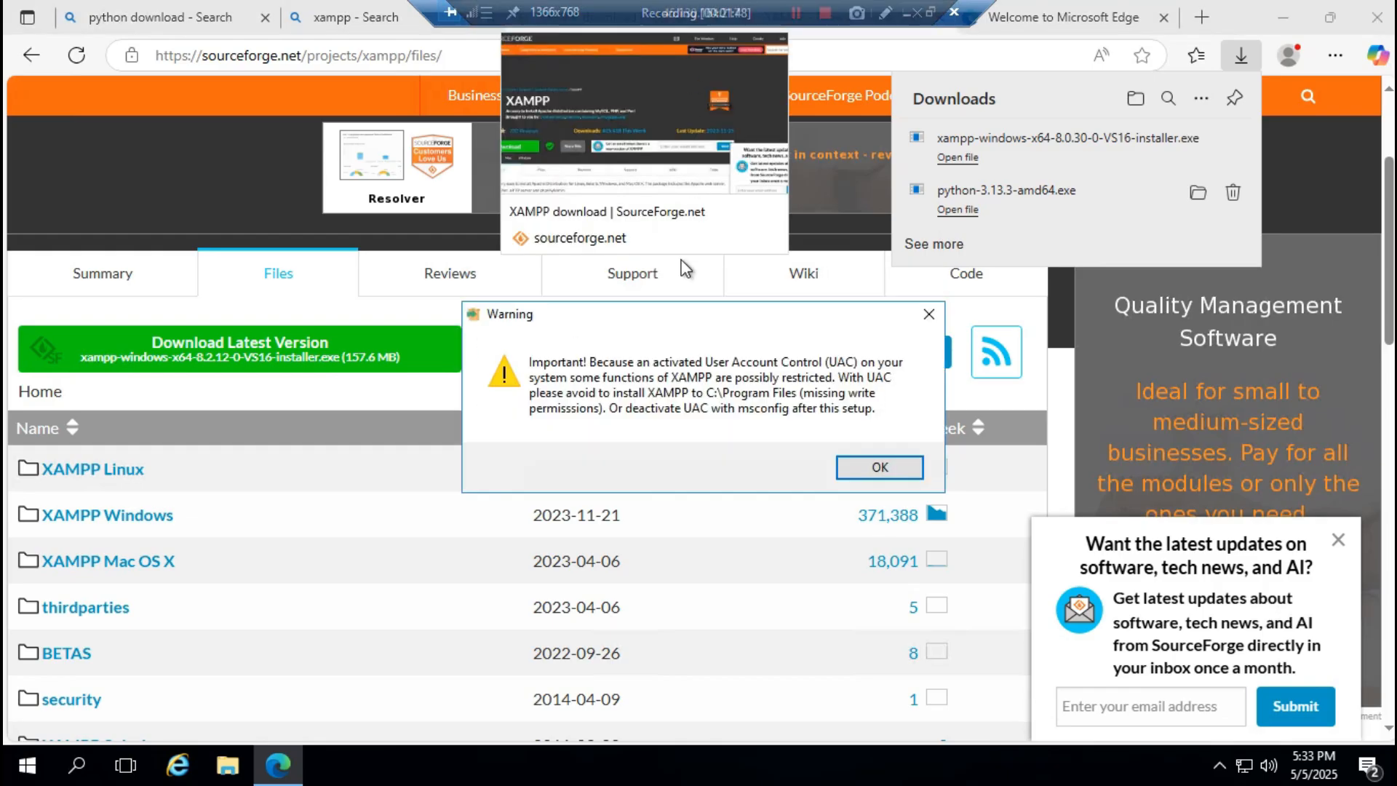
left_click(864, 469)
left_click(804, 580)
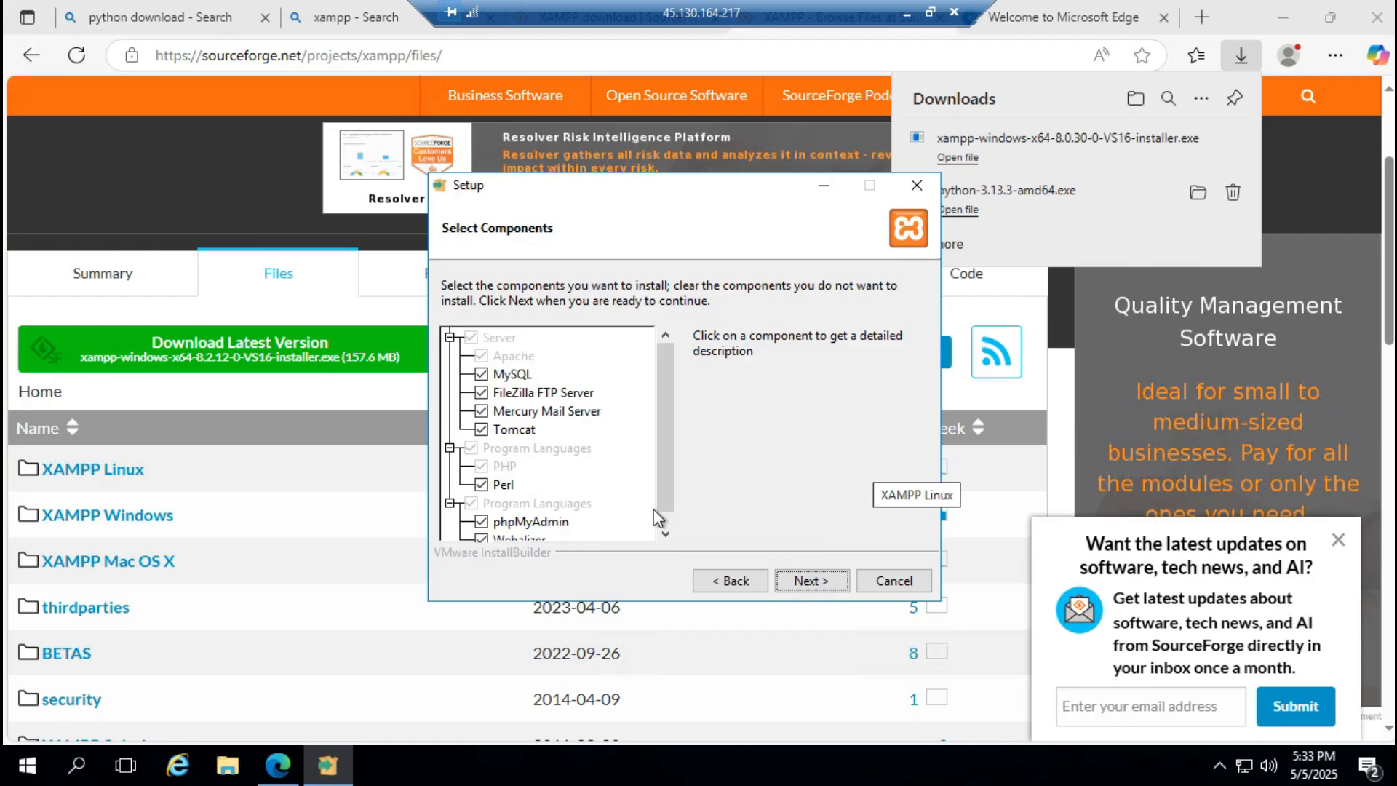
Step: Install with default components and language into C:\xampp, finishing with the Control Panel set to launch
left_click(795, 580)
left_click(795, 580)
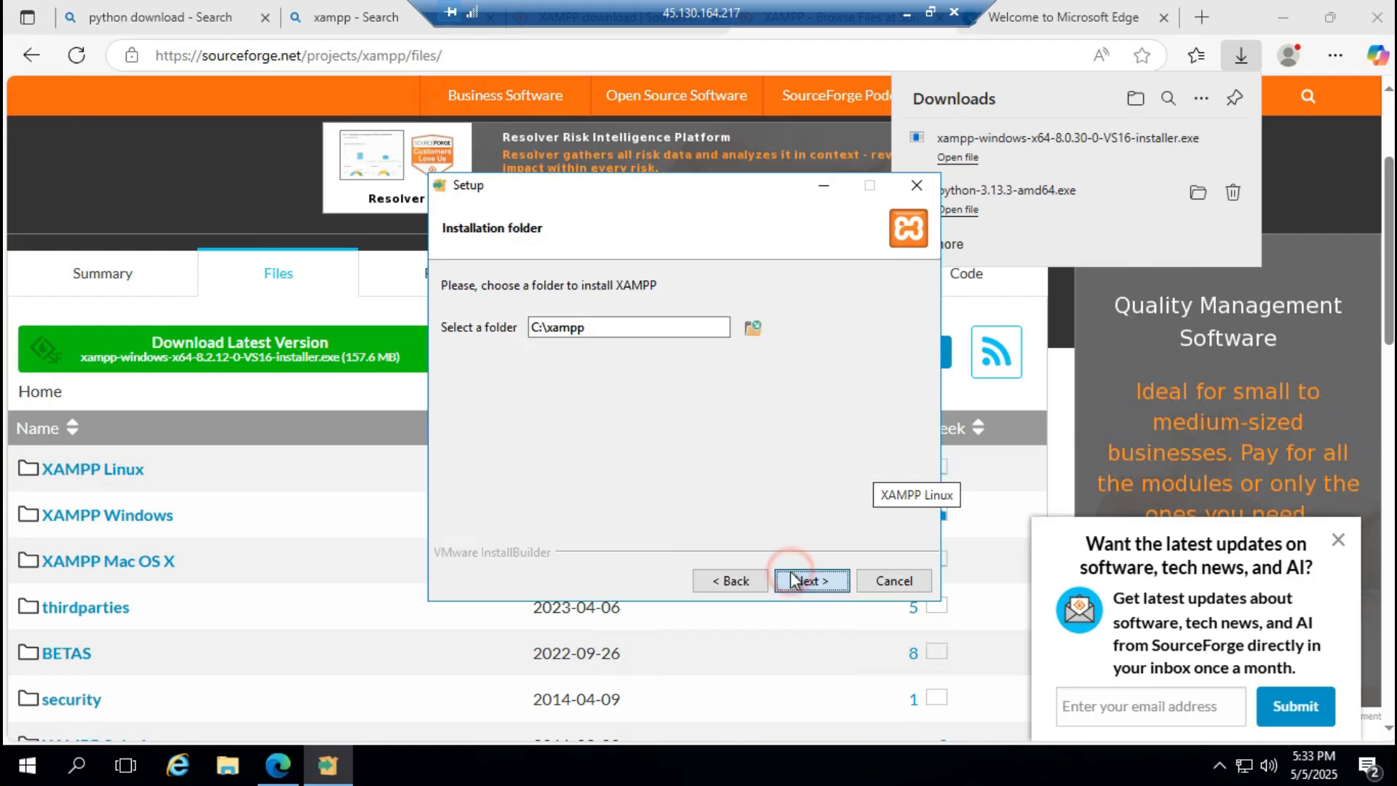
left_click(794, 580)
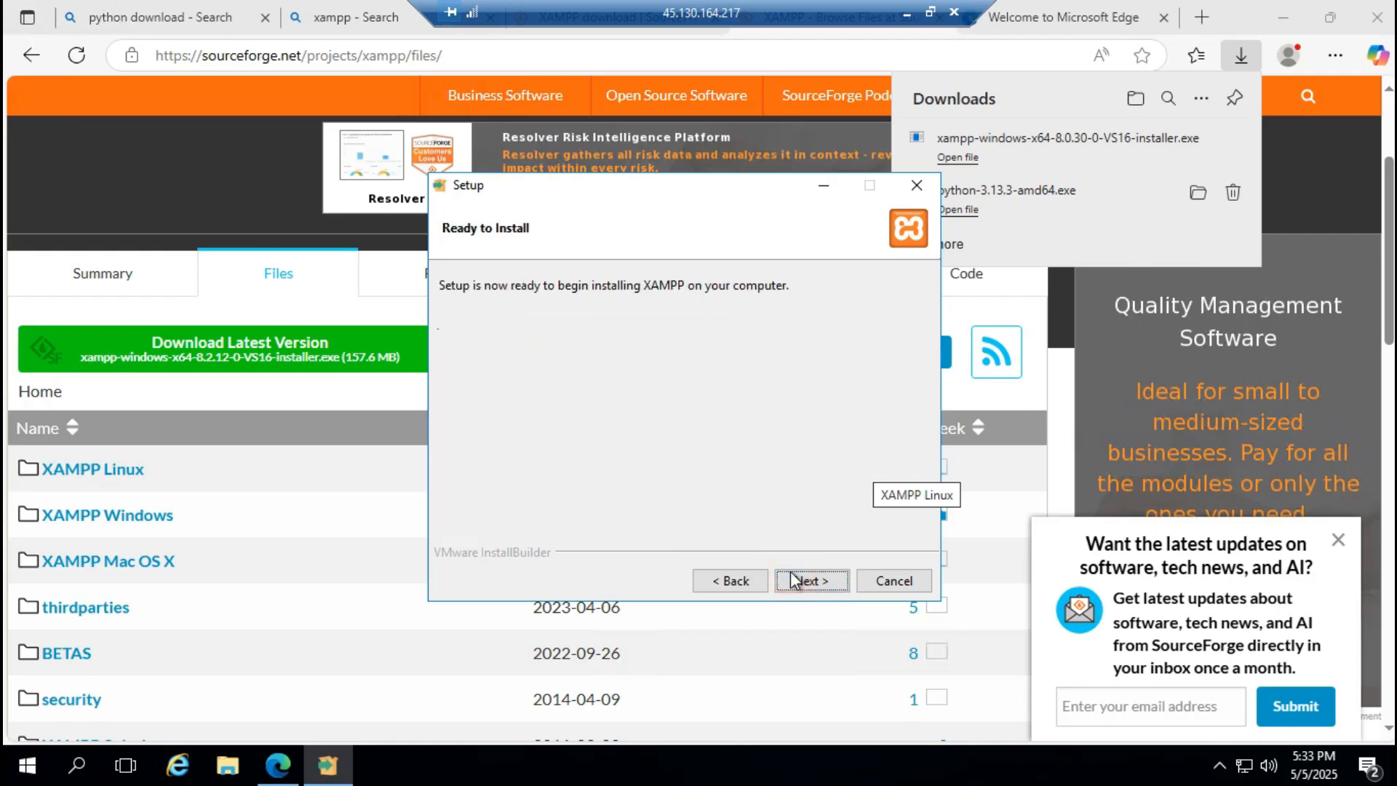
left_click(793, 579)
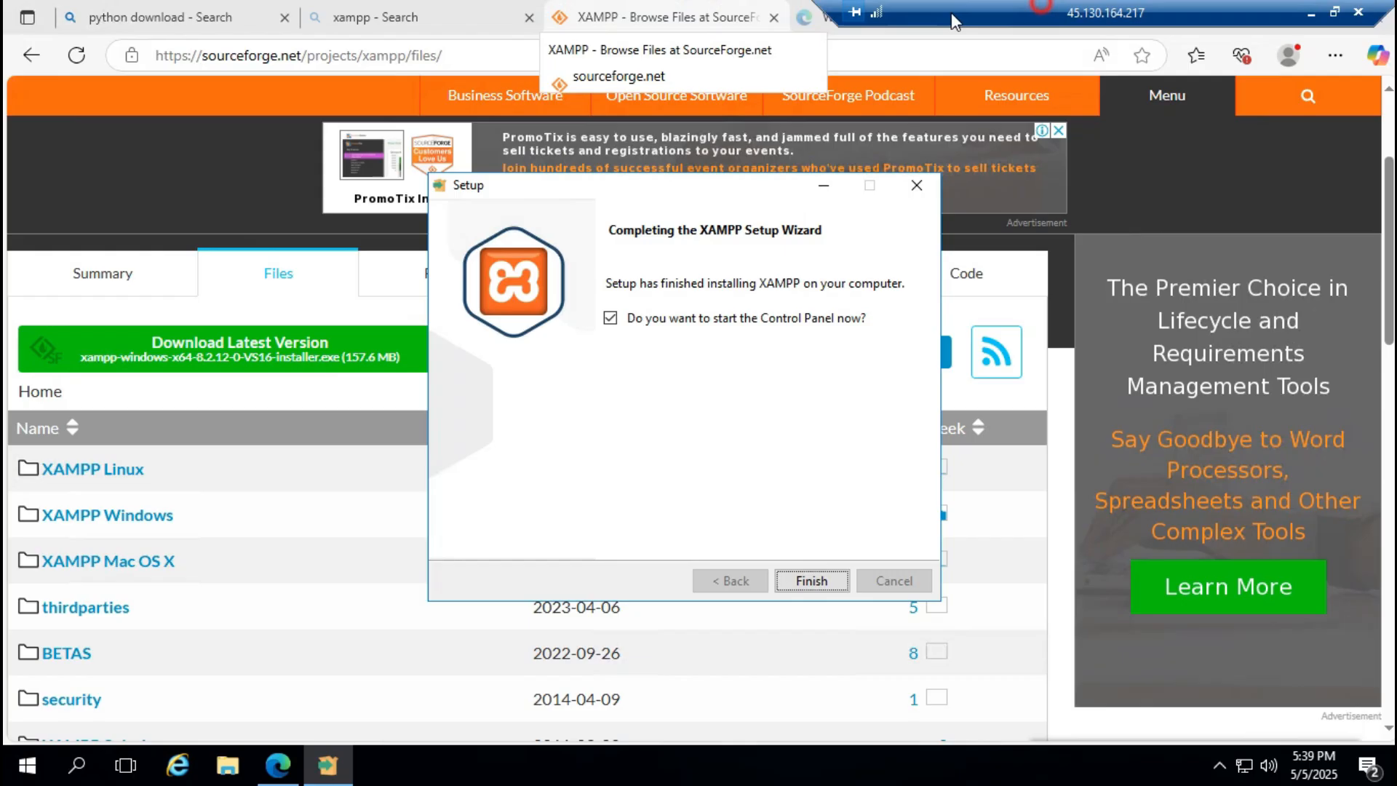
left_click_drag(950, 12, 706, 2)
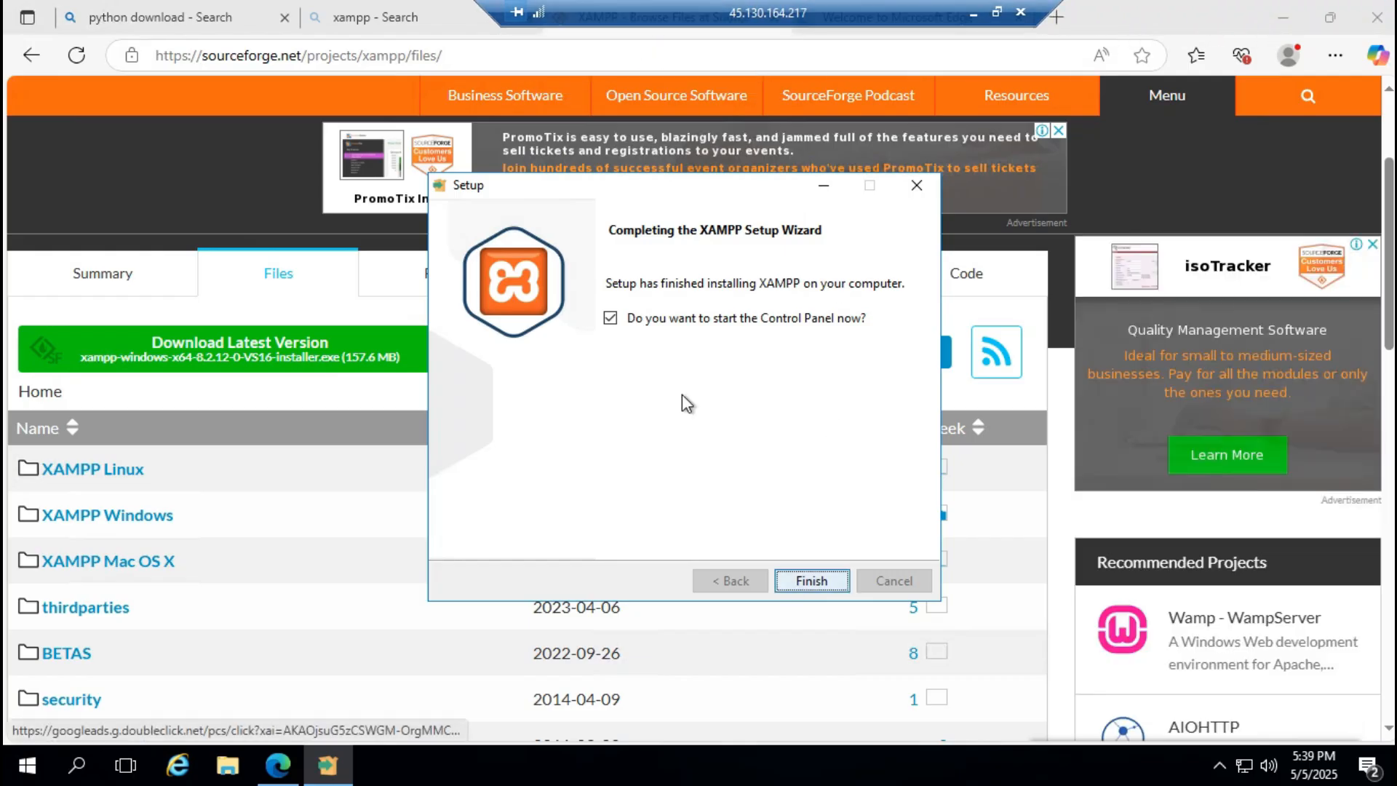
left_click(805, 580)
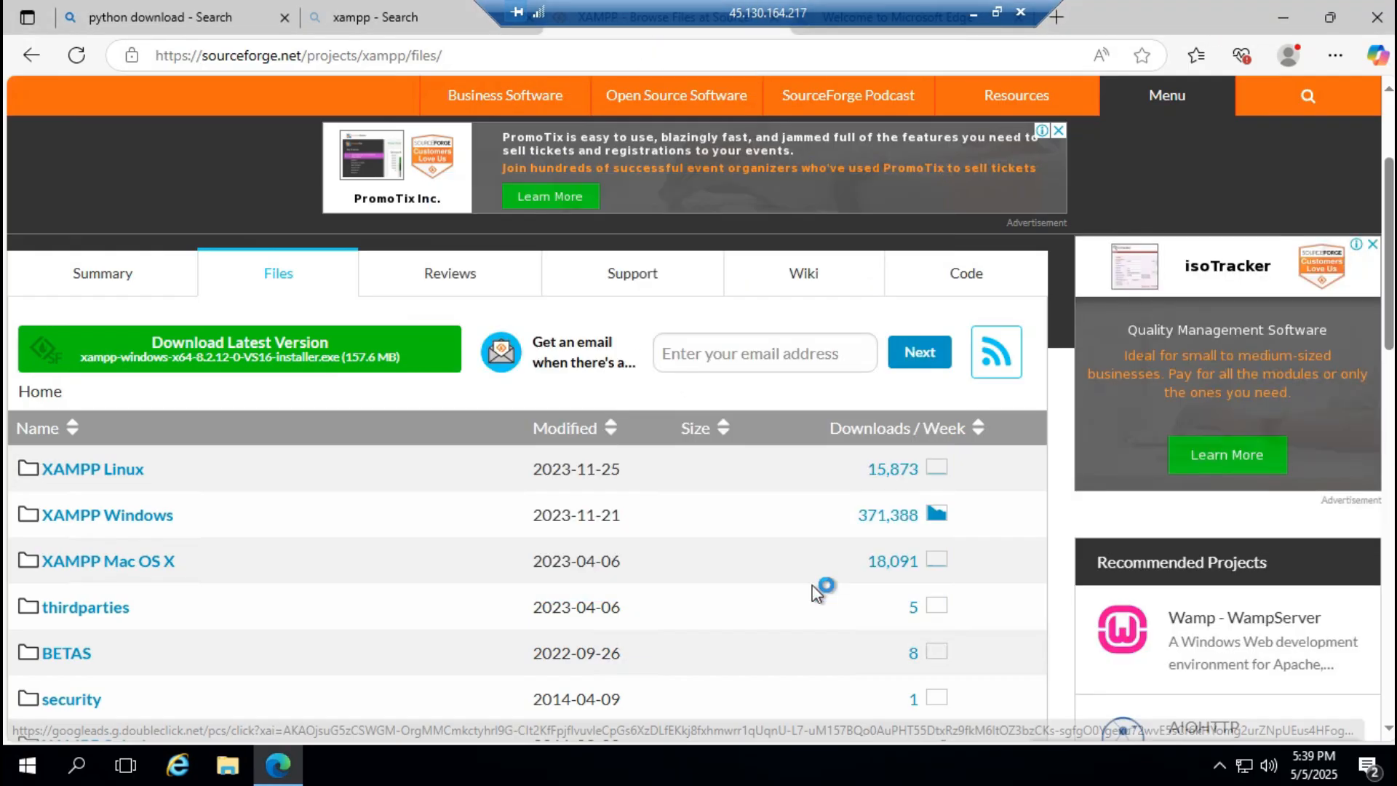
Step: Start Apache on ports 80/443 and MySQL on 3306, then open File Explorer
left_click(1285, 14)
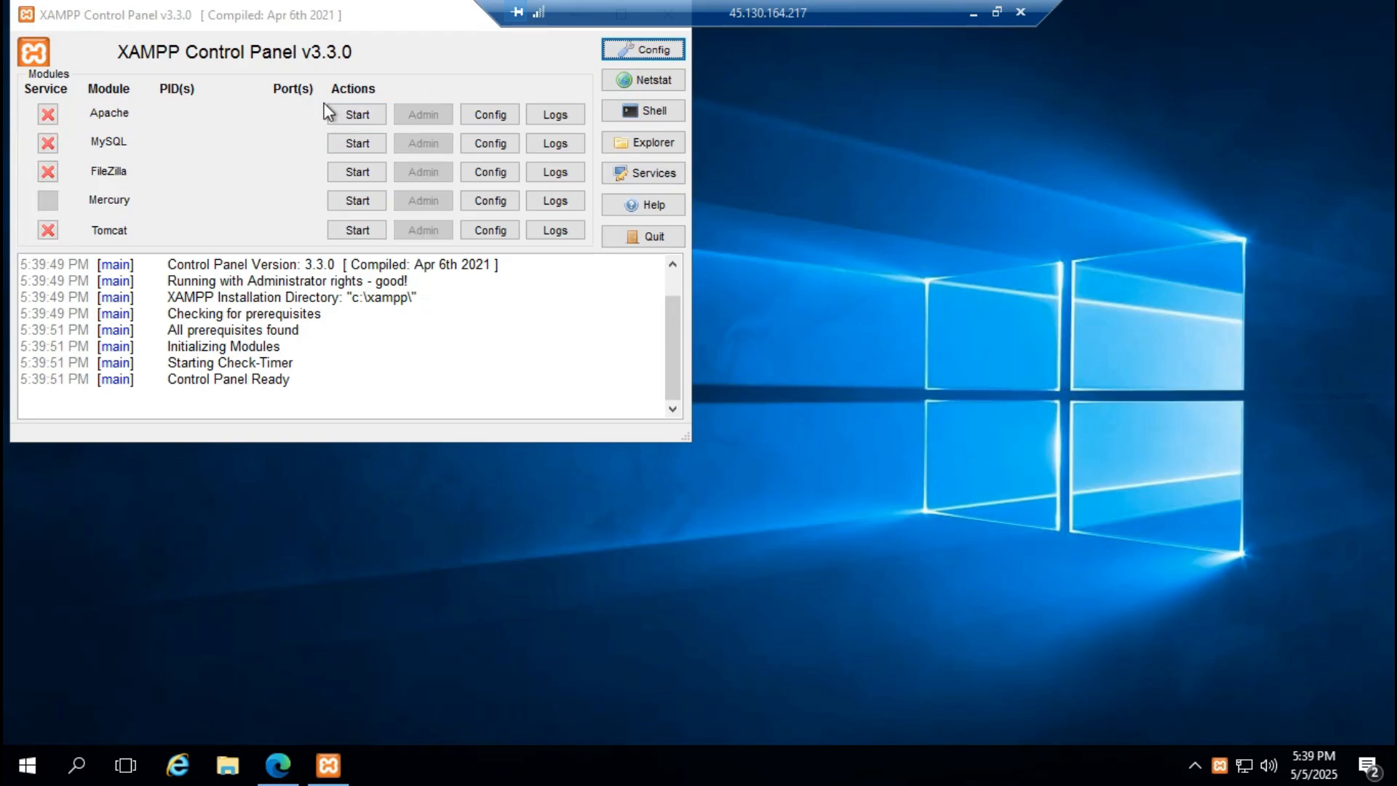
left_click(345, 117)
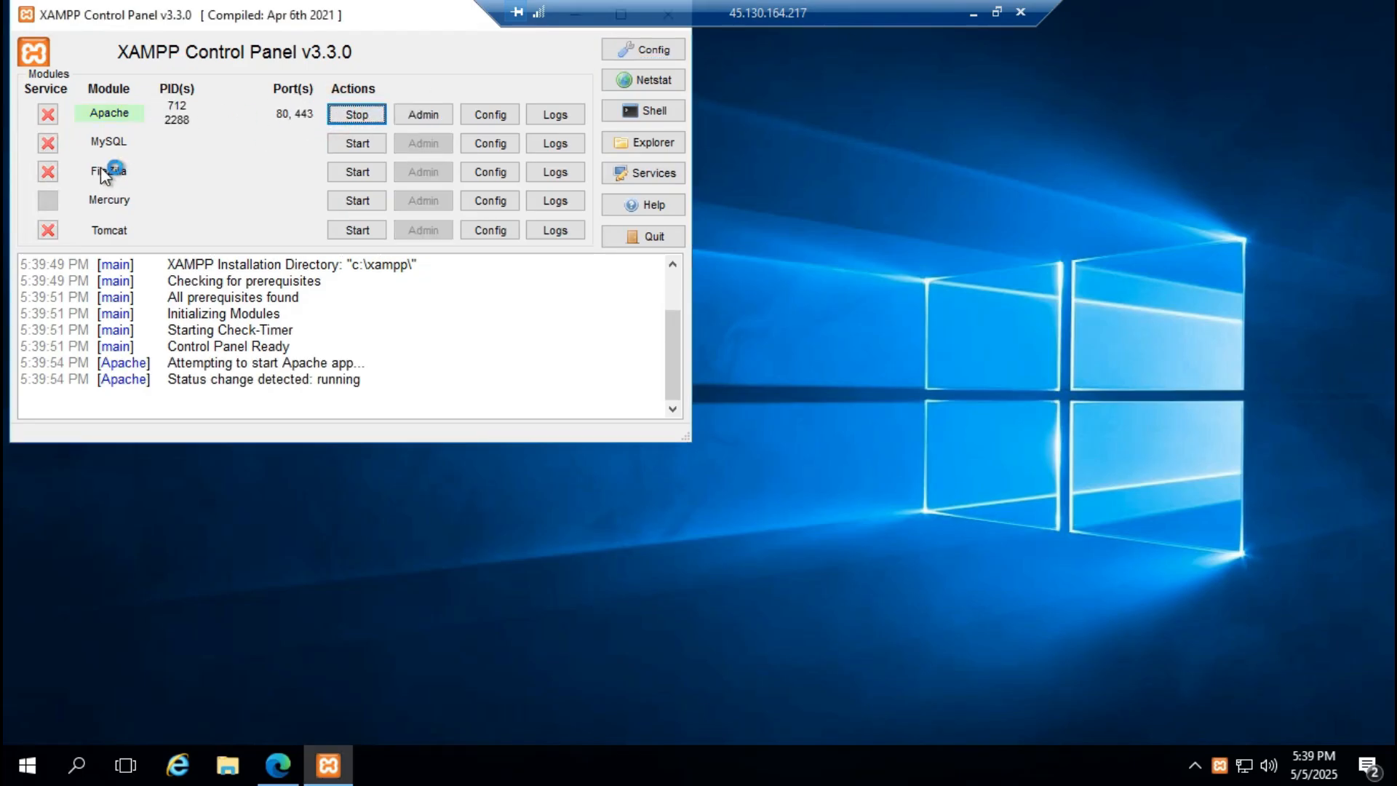
left_click(356, 143)
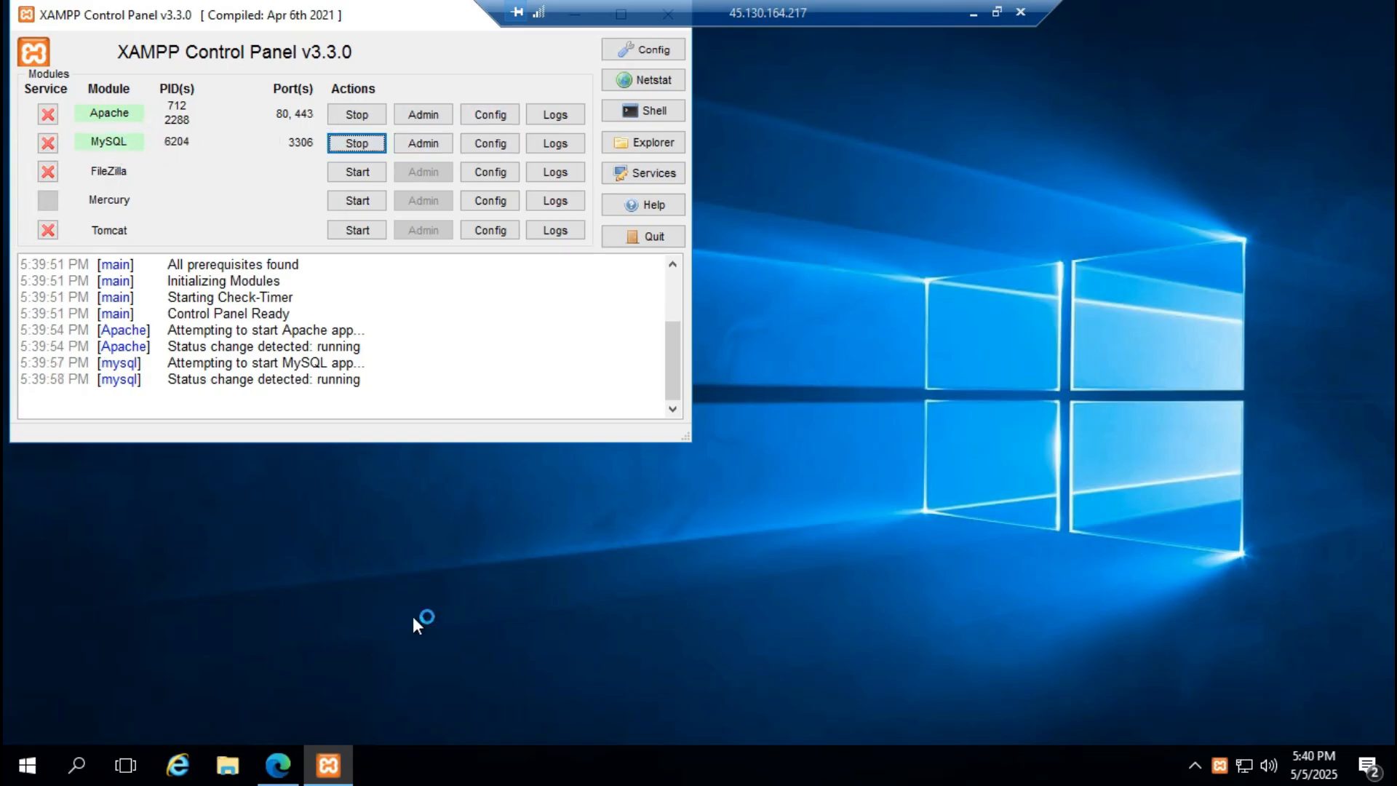
key("super+e")
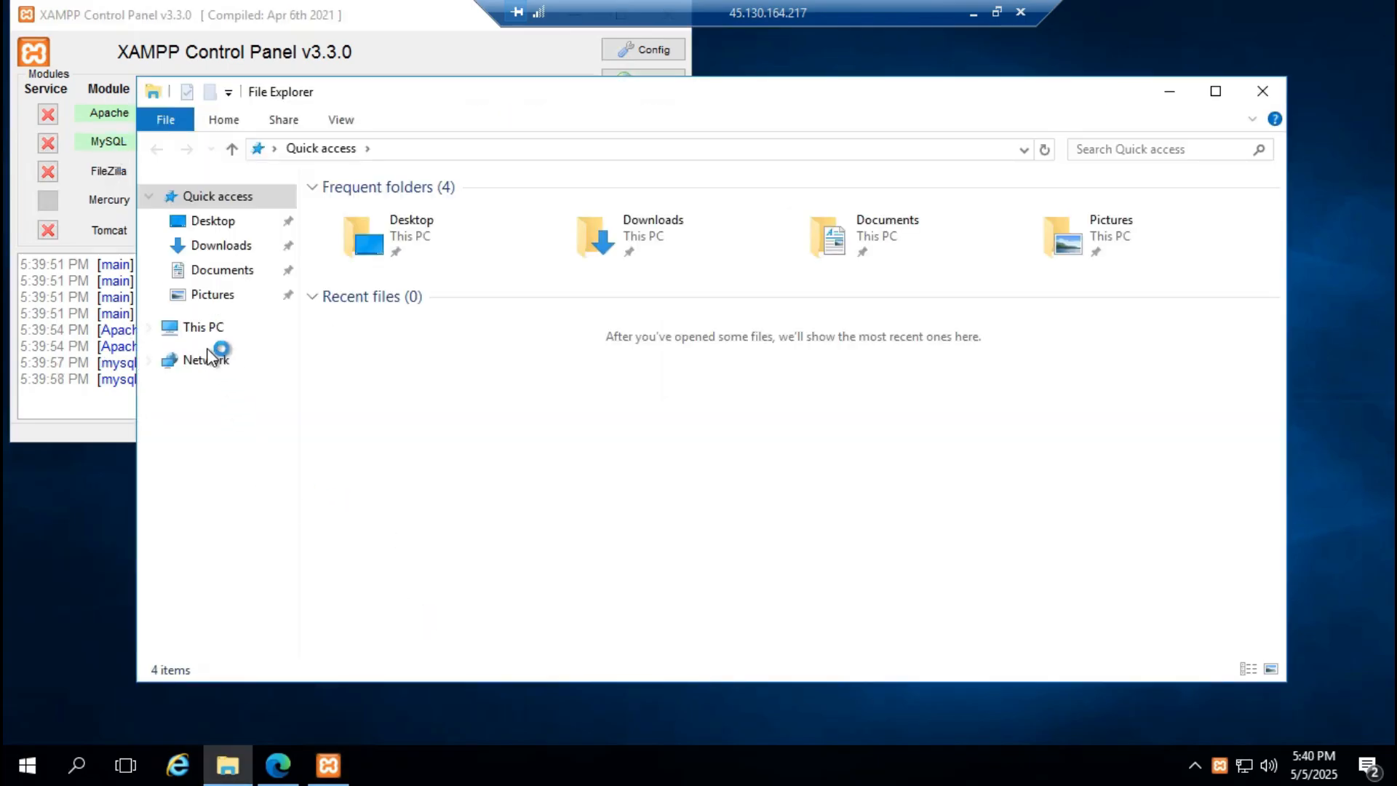
Step: Browse from This PC through Local Disk (C:) and the xampp folder into htdocs
left_click(205, 329)
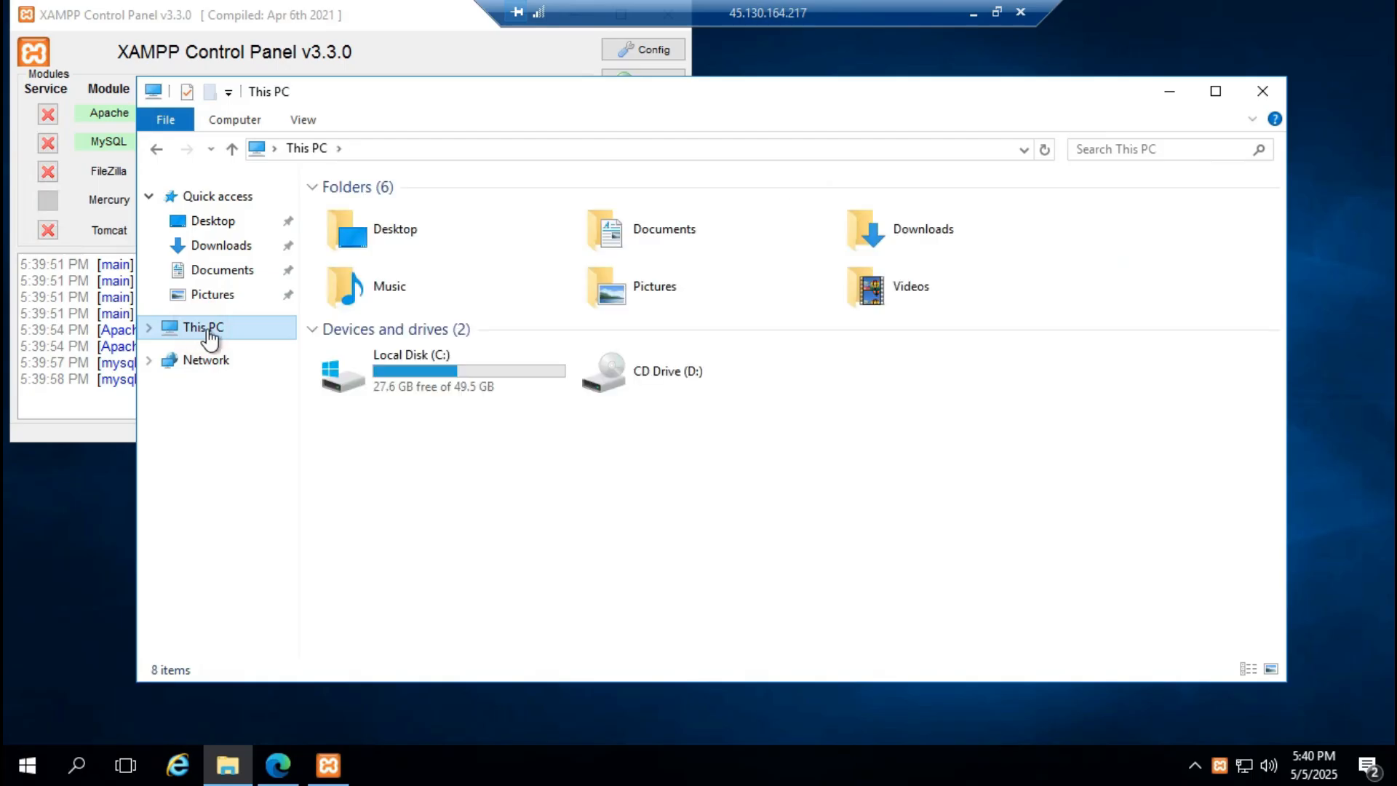
double_click(413, 378)
left_click(362, 342)
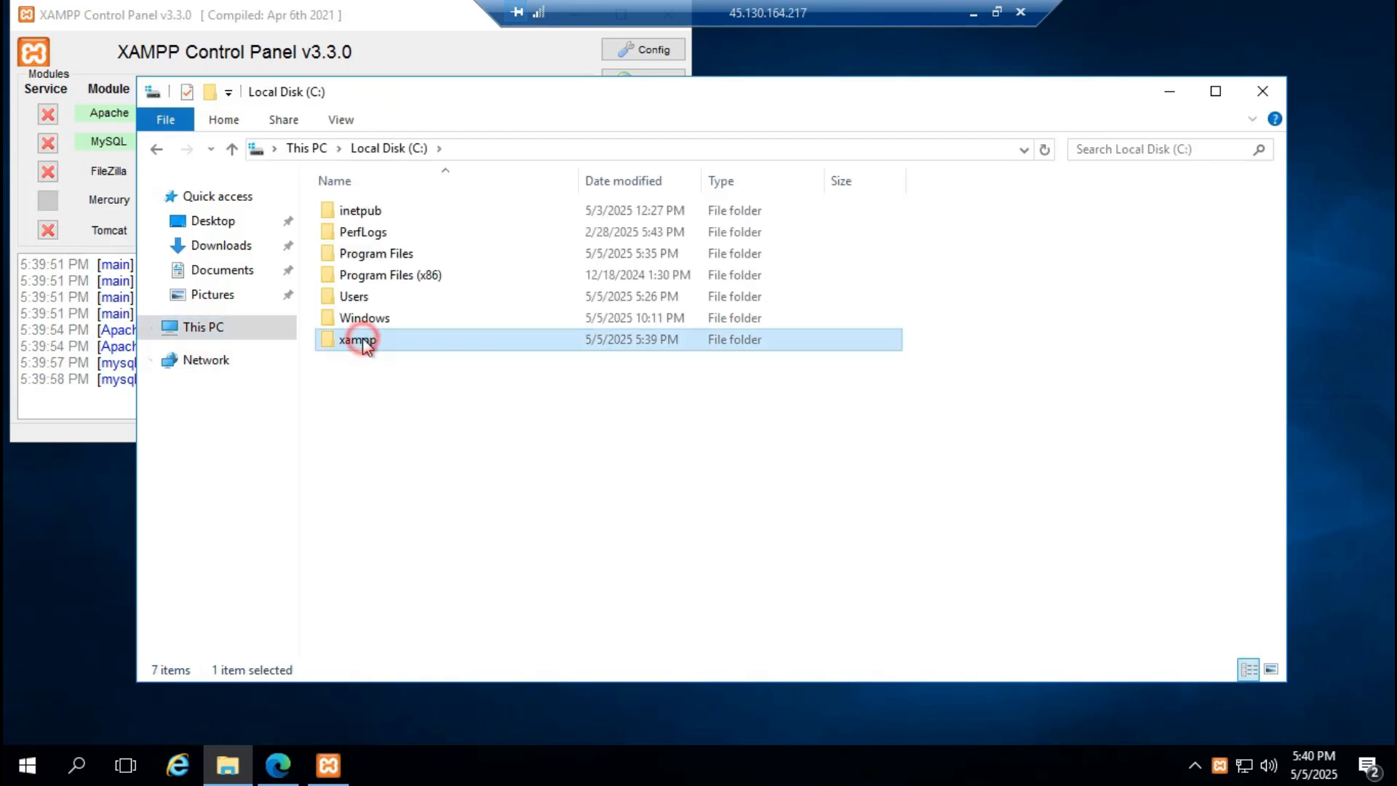
double_click(363, 341)
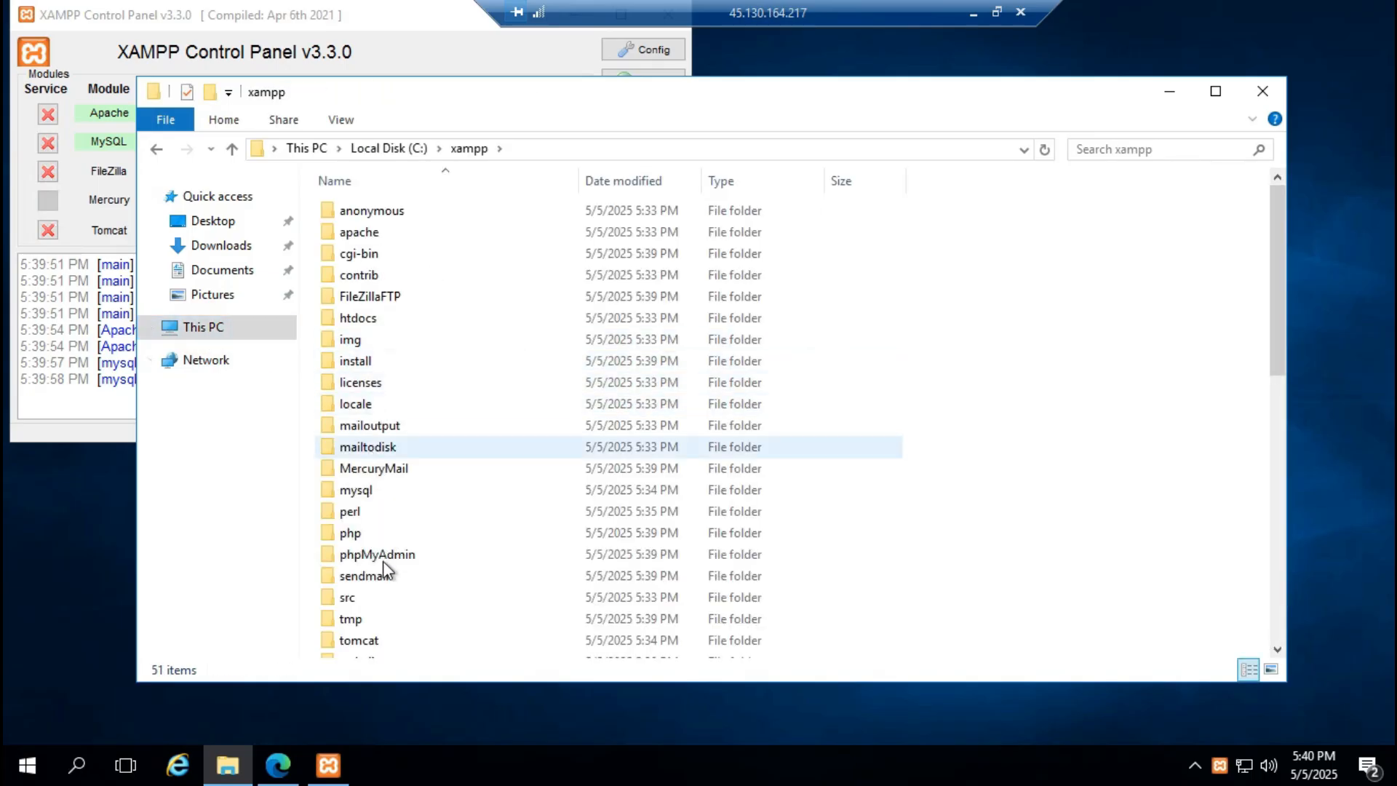
scroll(404, 561, "down", 4)
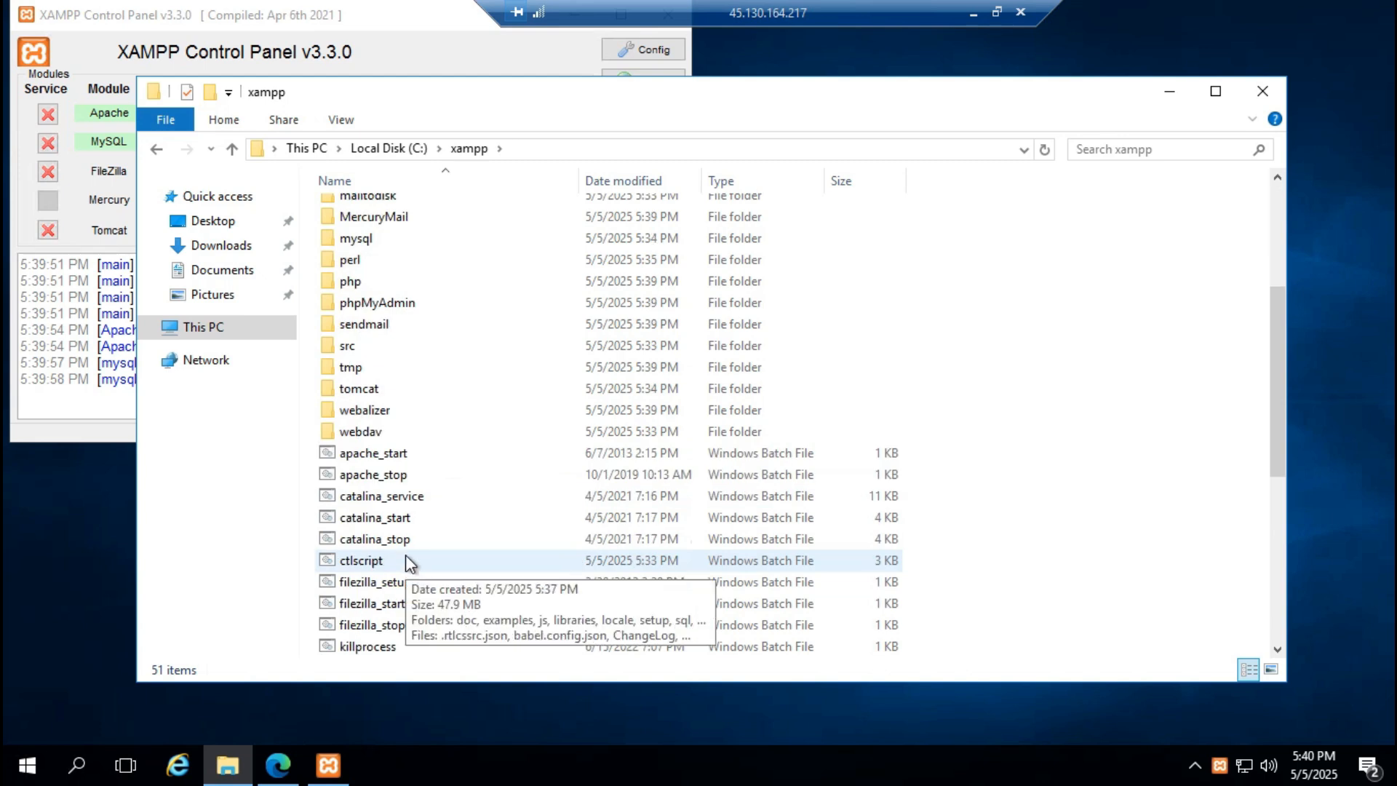
left_click(400, 322)
scroll(399, 322, "up", 2)
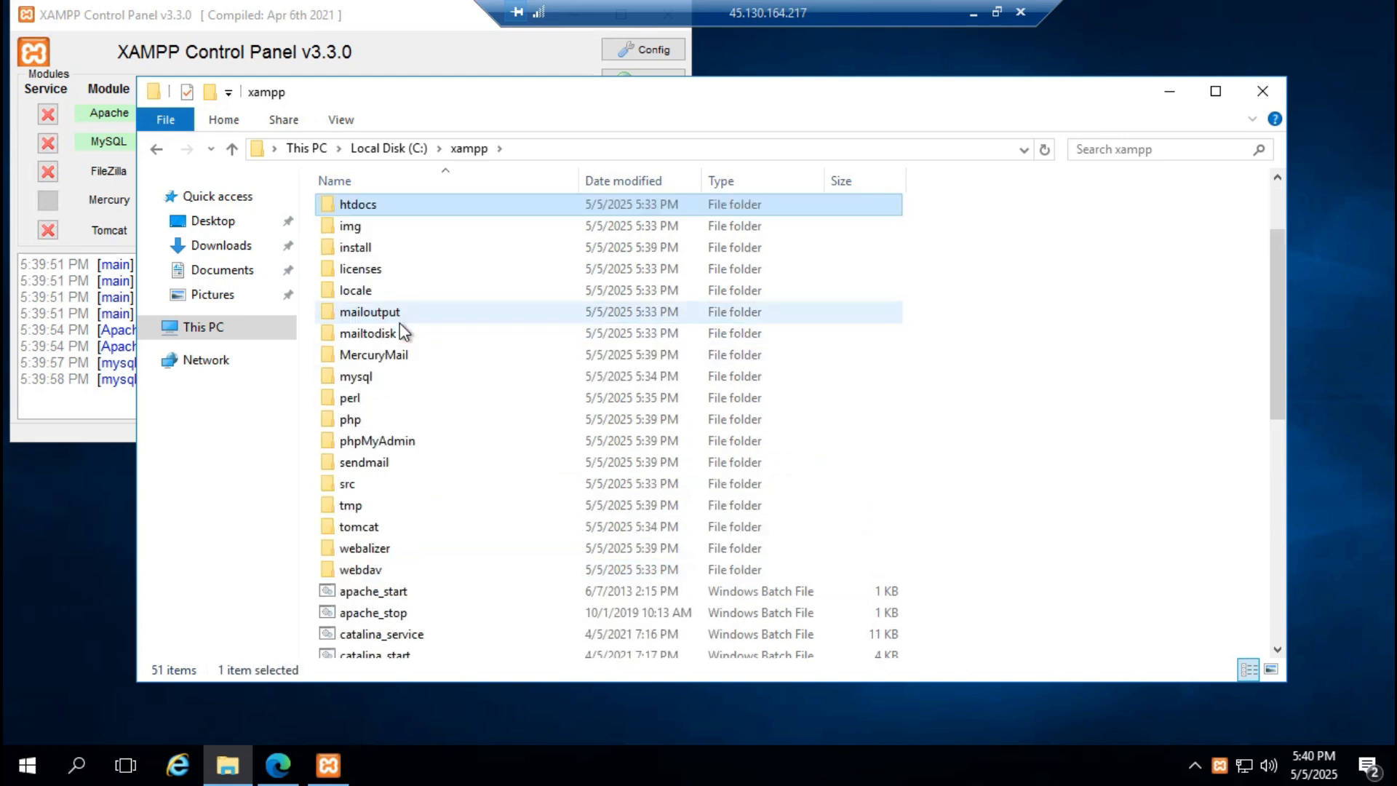
left_click(378, 206)
double_click(408, 207)
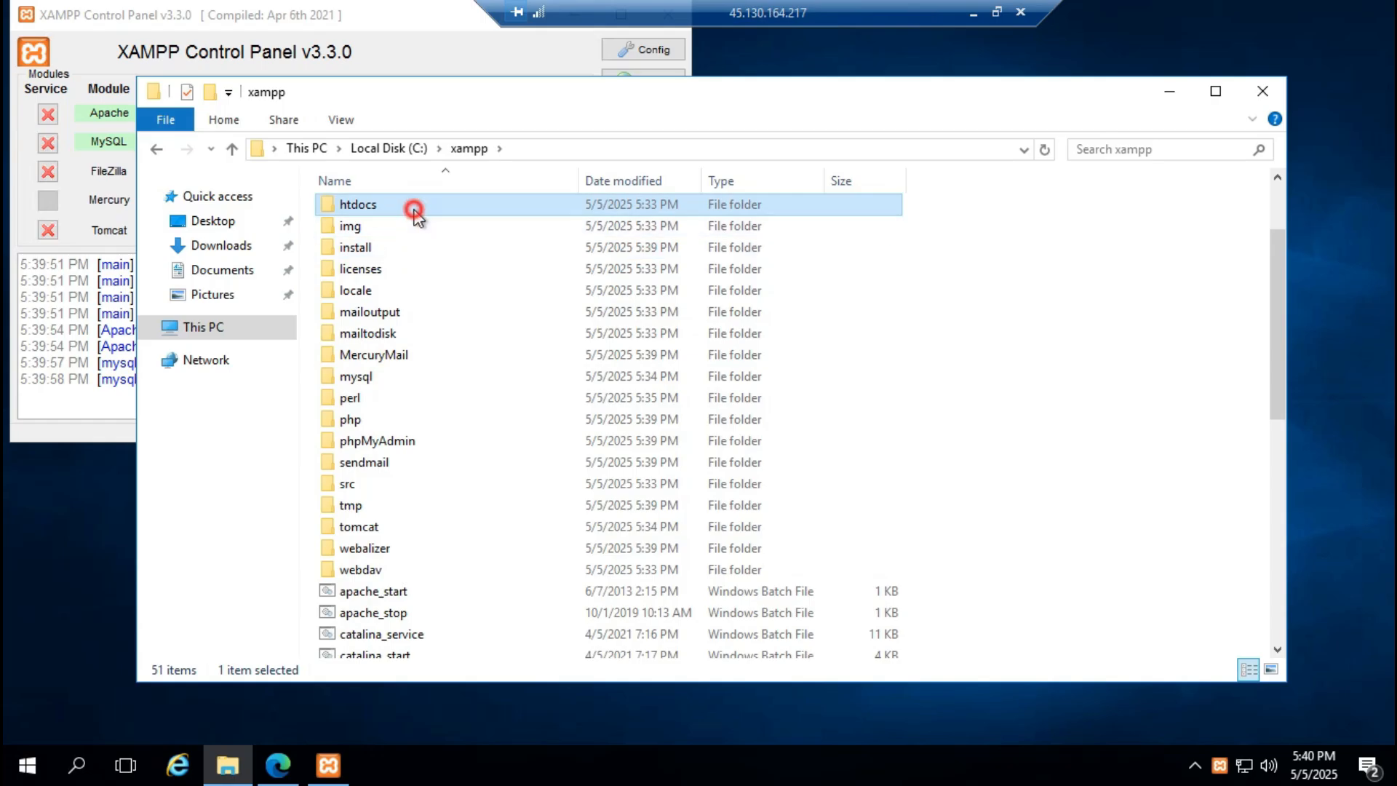
left_click(384, 441)
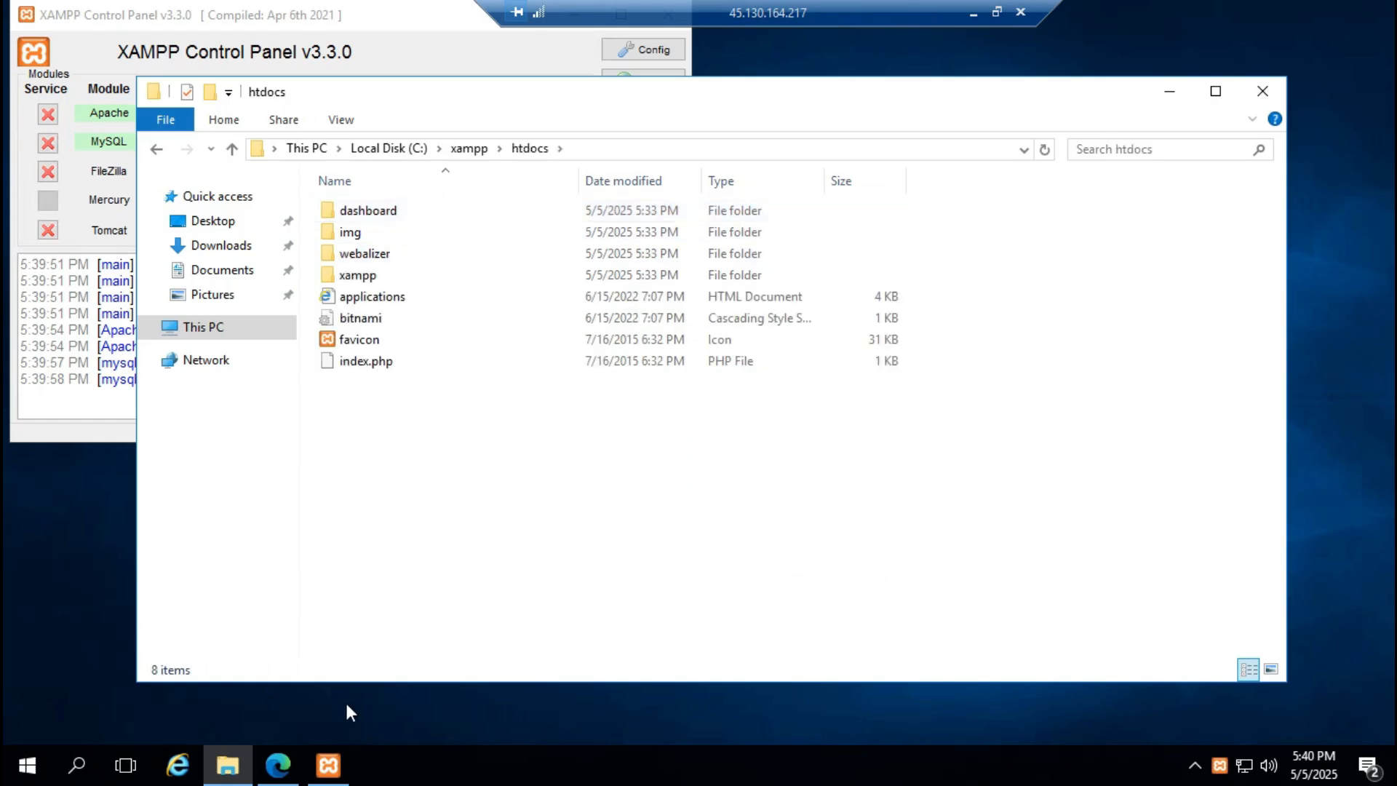
left_click(277, 765)
Step: Go to wordpress.org and download the WordPress 6.8.1 package
left_click(418, 56)
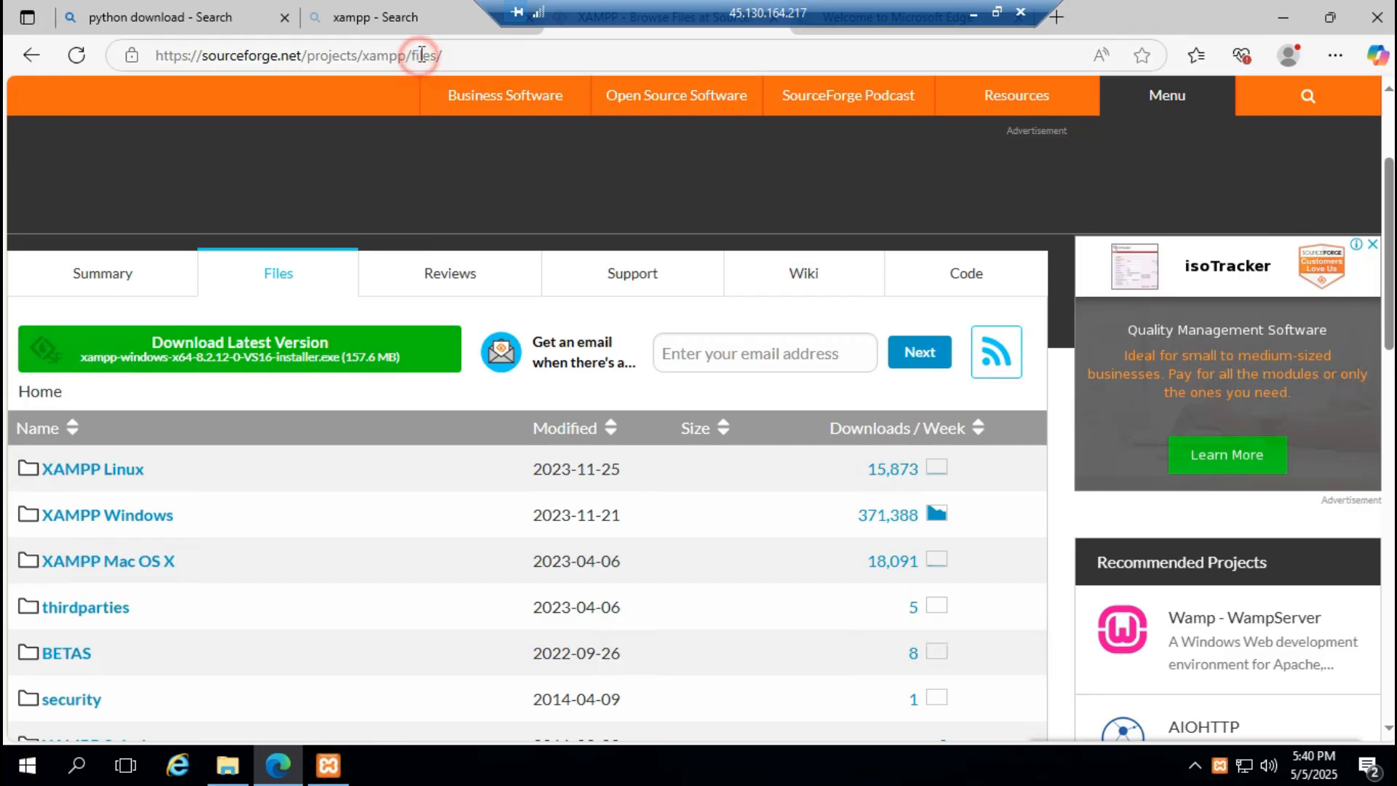
type("wordp")
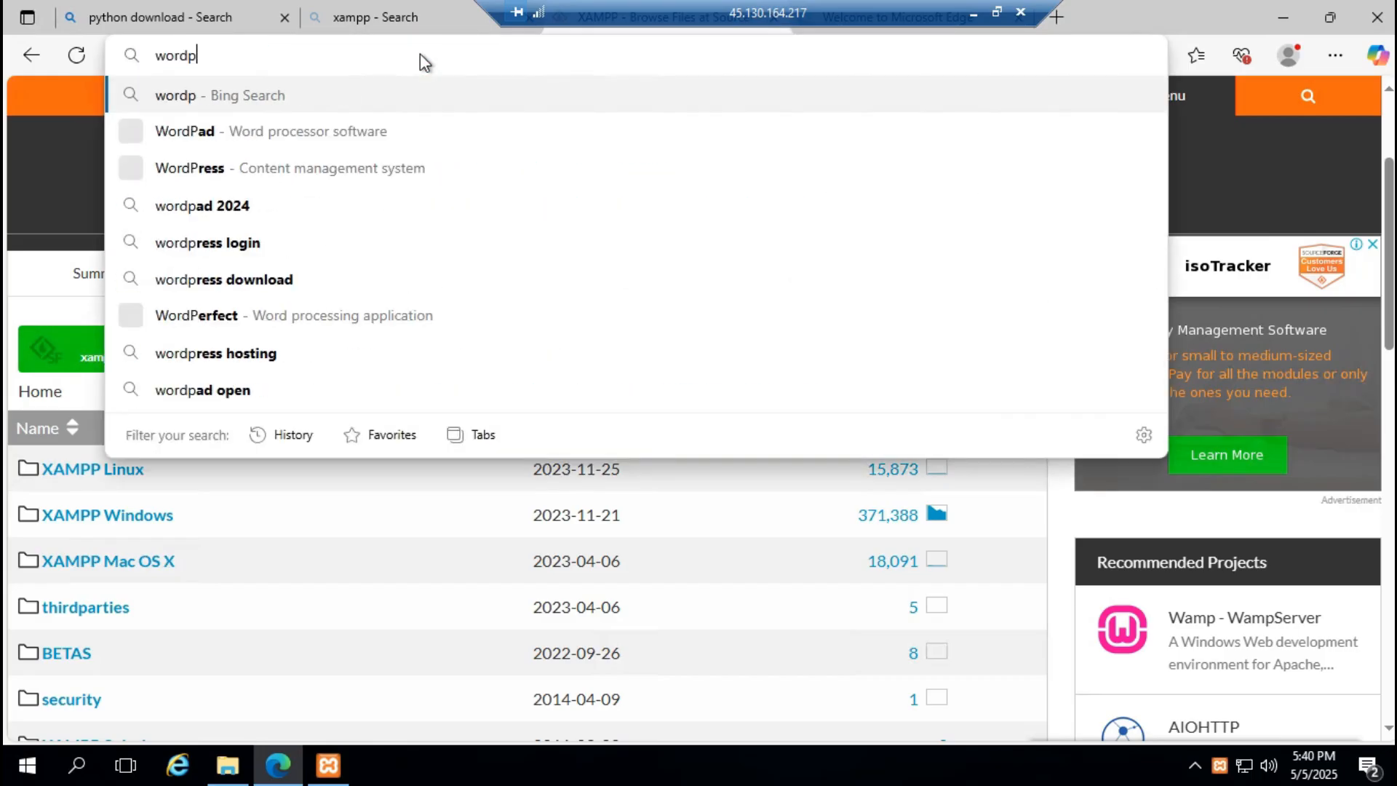
type("ress.org")
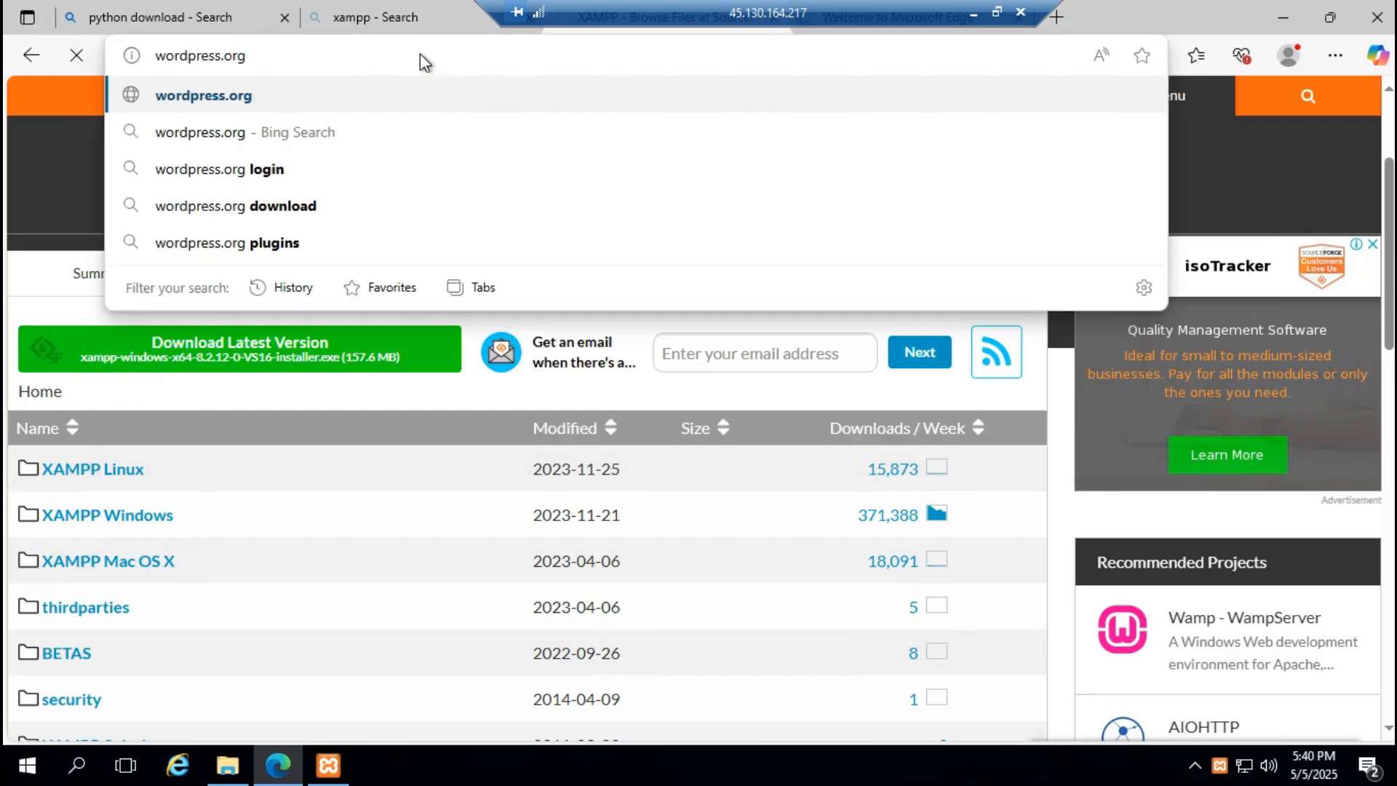
key("Return")
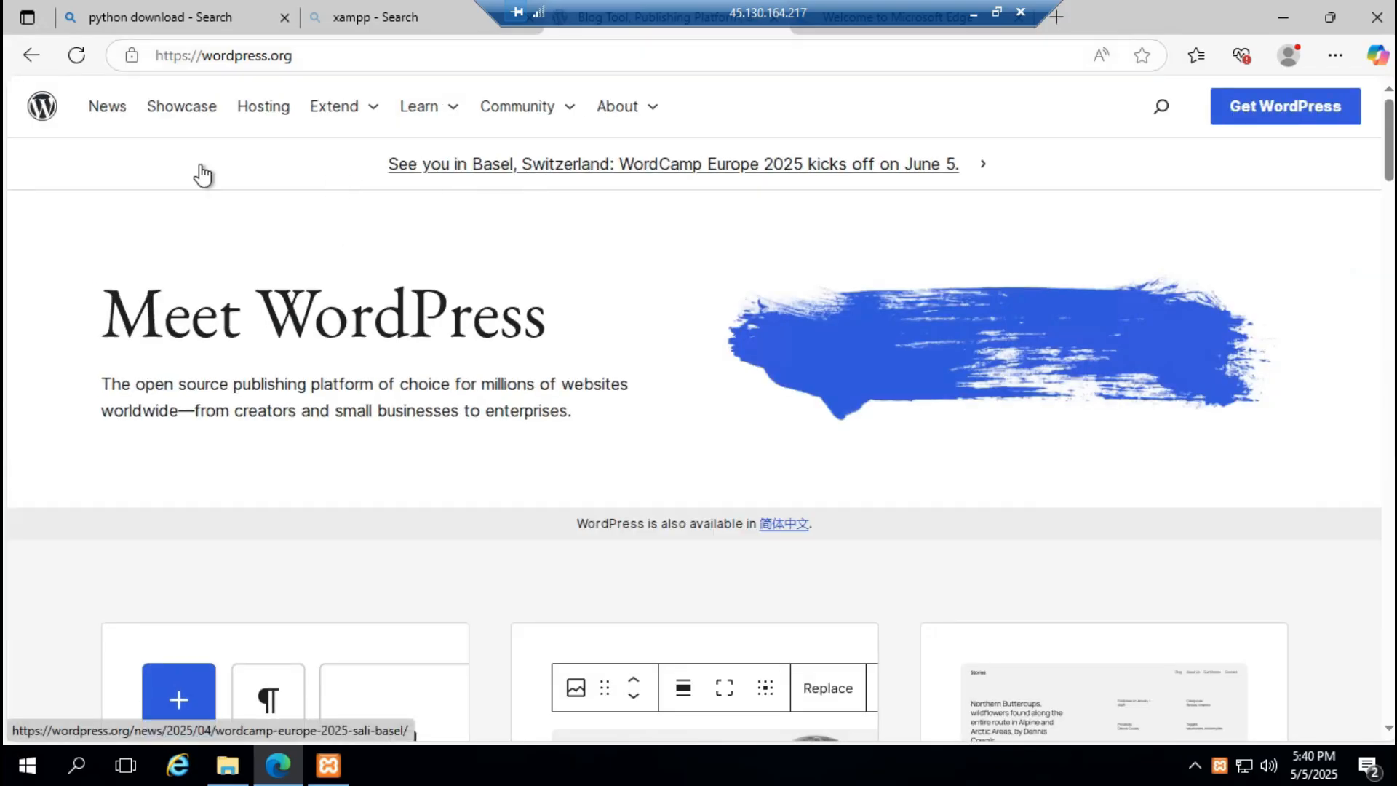
left_click(1243, 106)
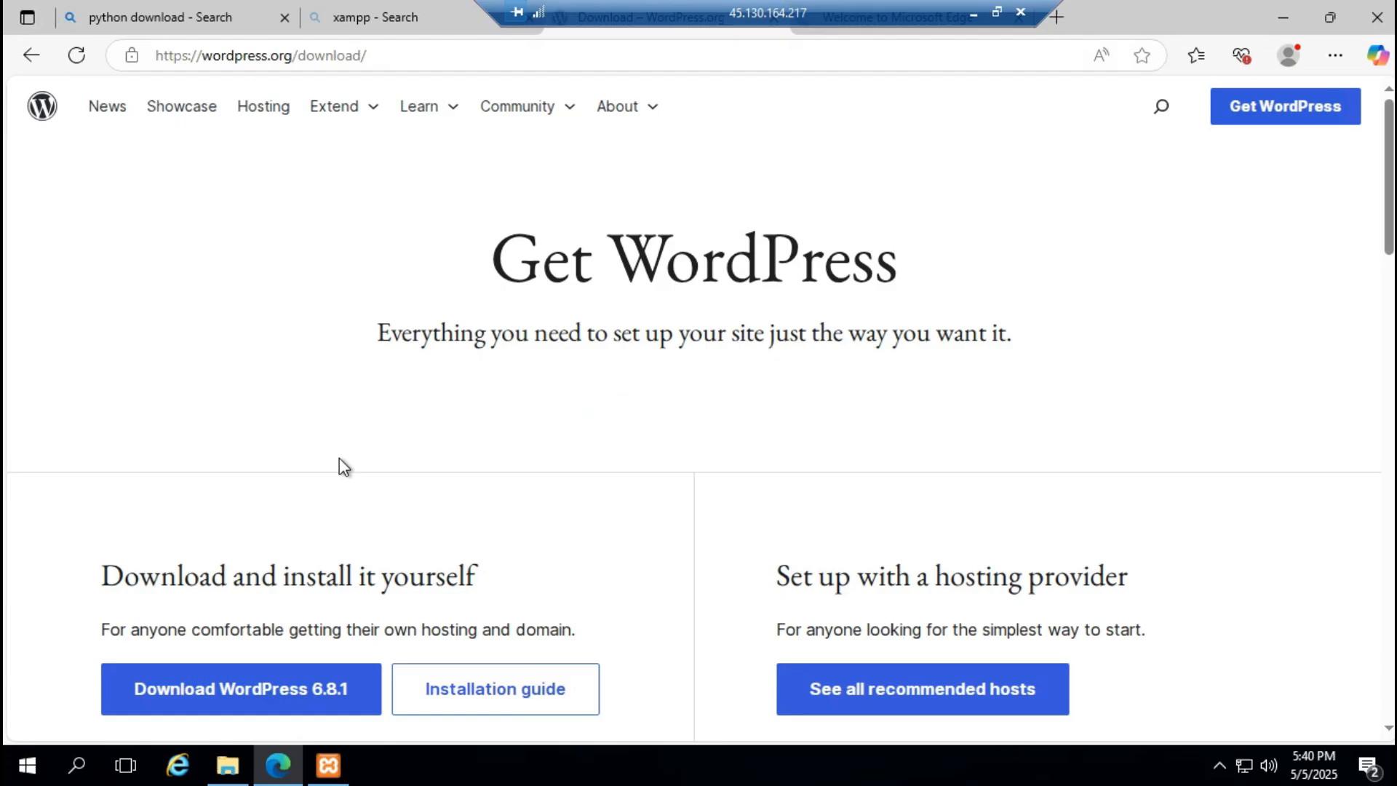
scroll(340, 462, "down", 1)
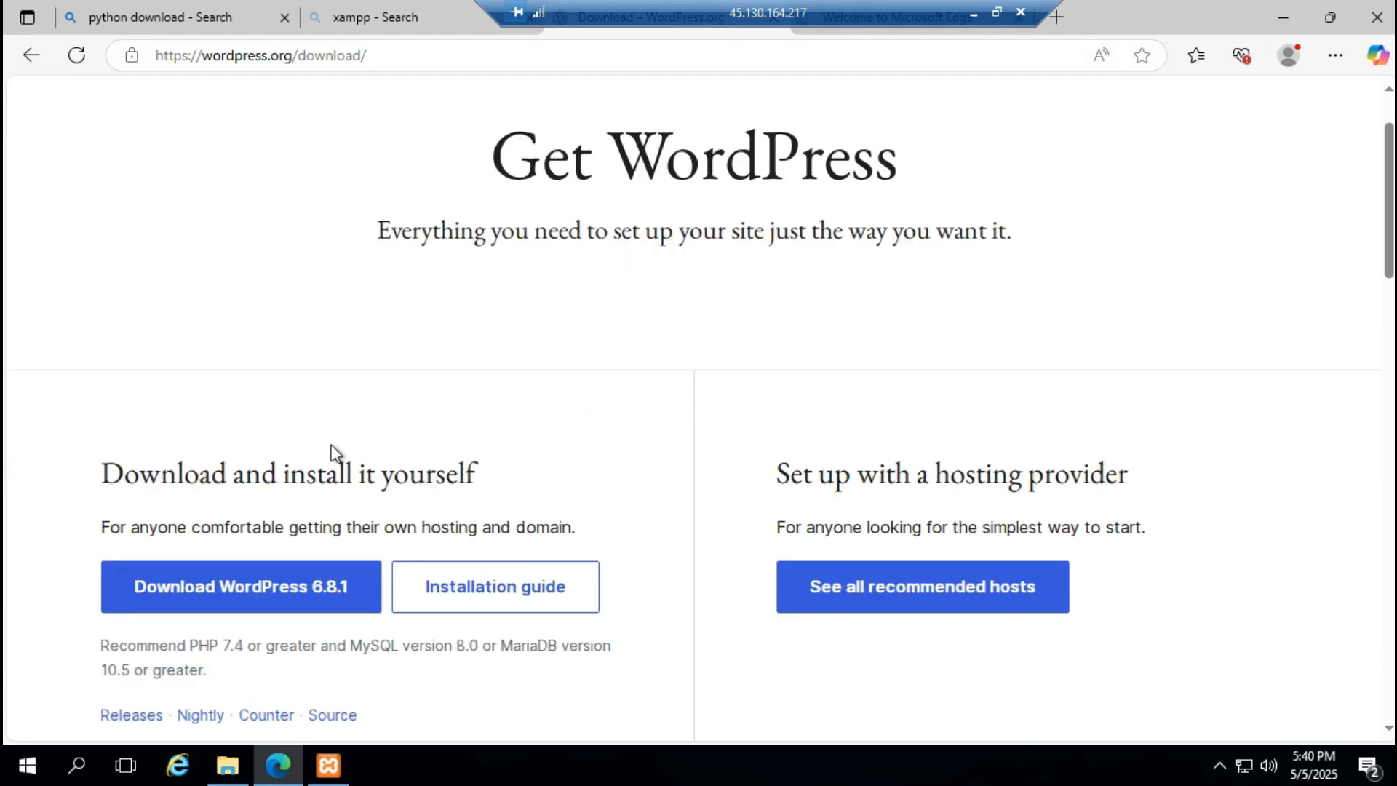
left_click(304, 588)
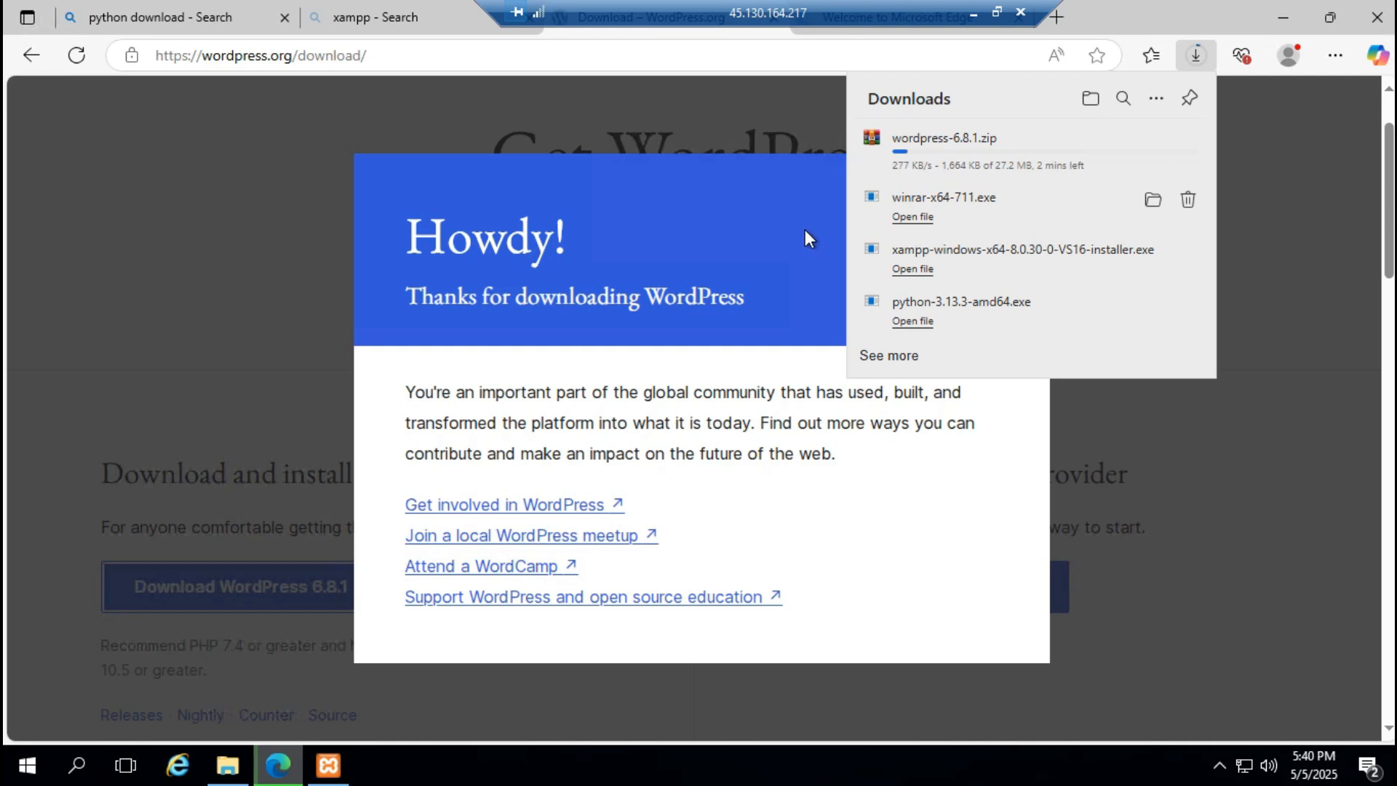
Step: Dismiss the downloads list and show the downloaded wordpress-6.8.1.zip in its folder
left_click(772, 215)
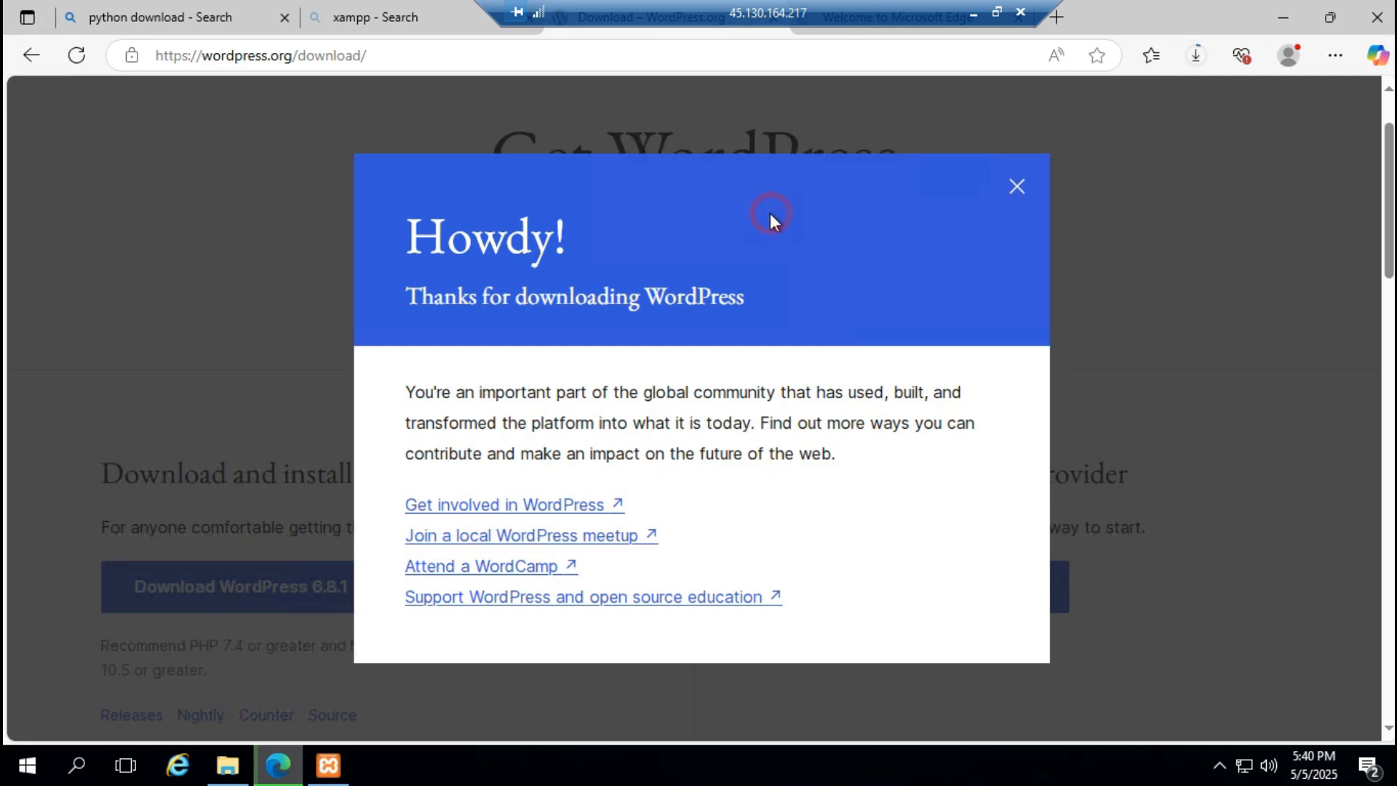
left_click(997, 12)
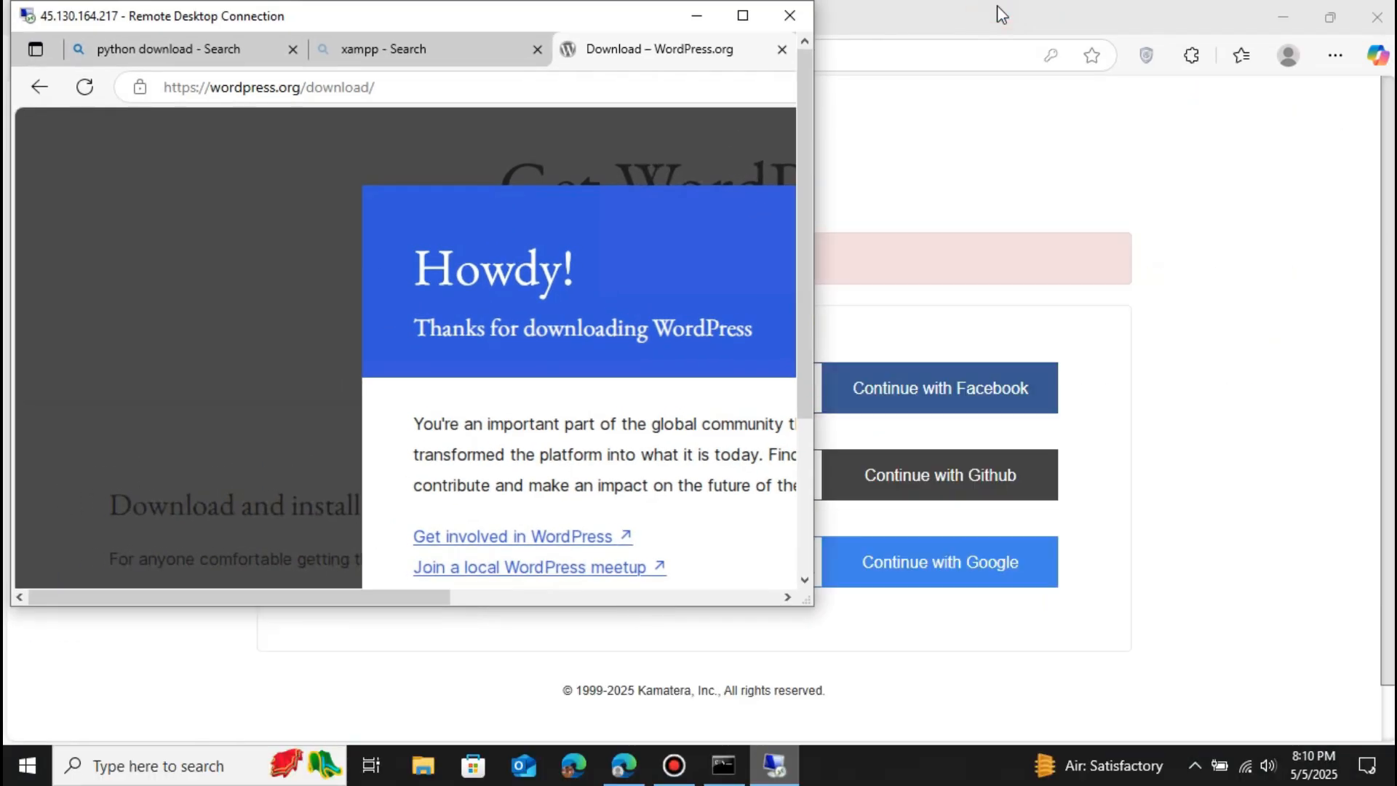
left_click(739, 16)
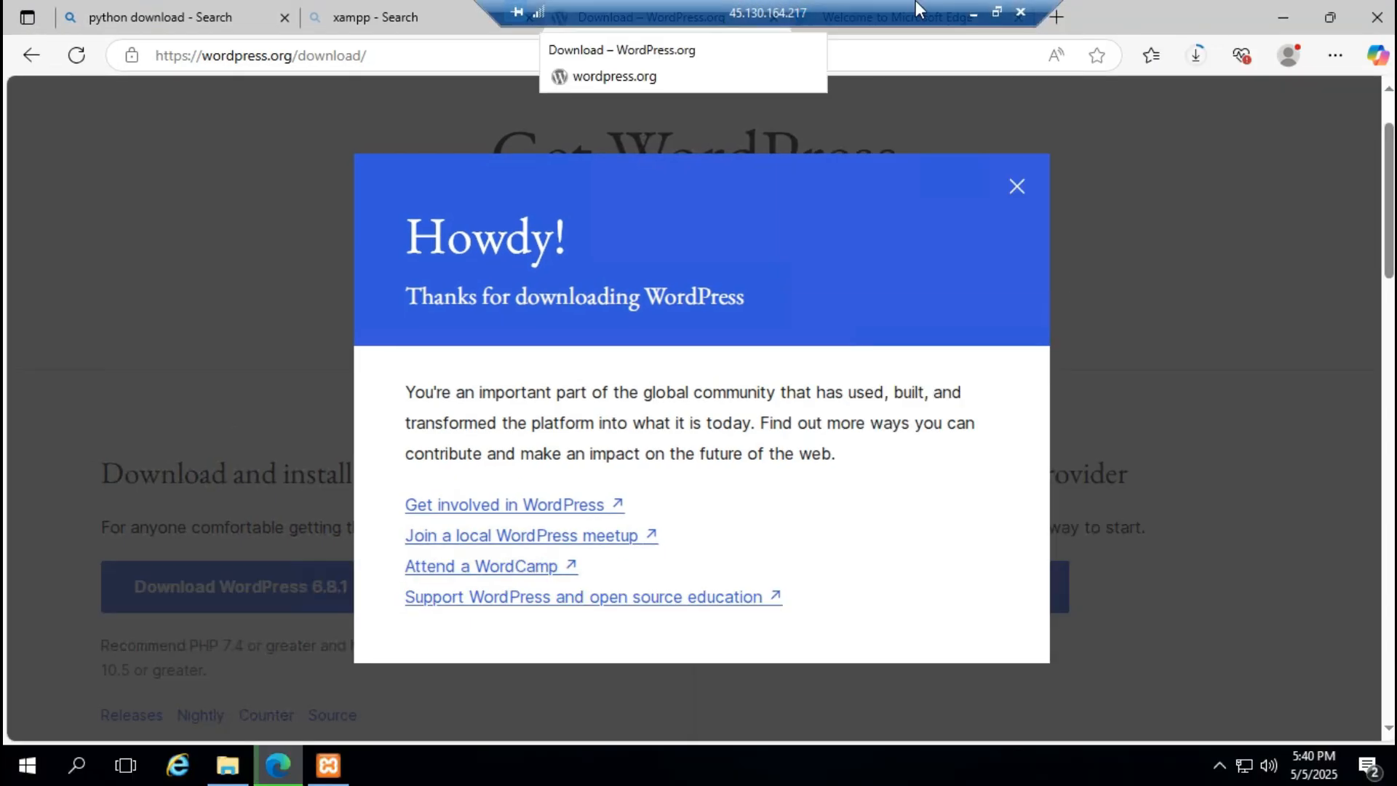
left_click(976, 18)
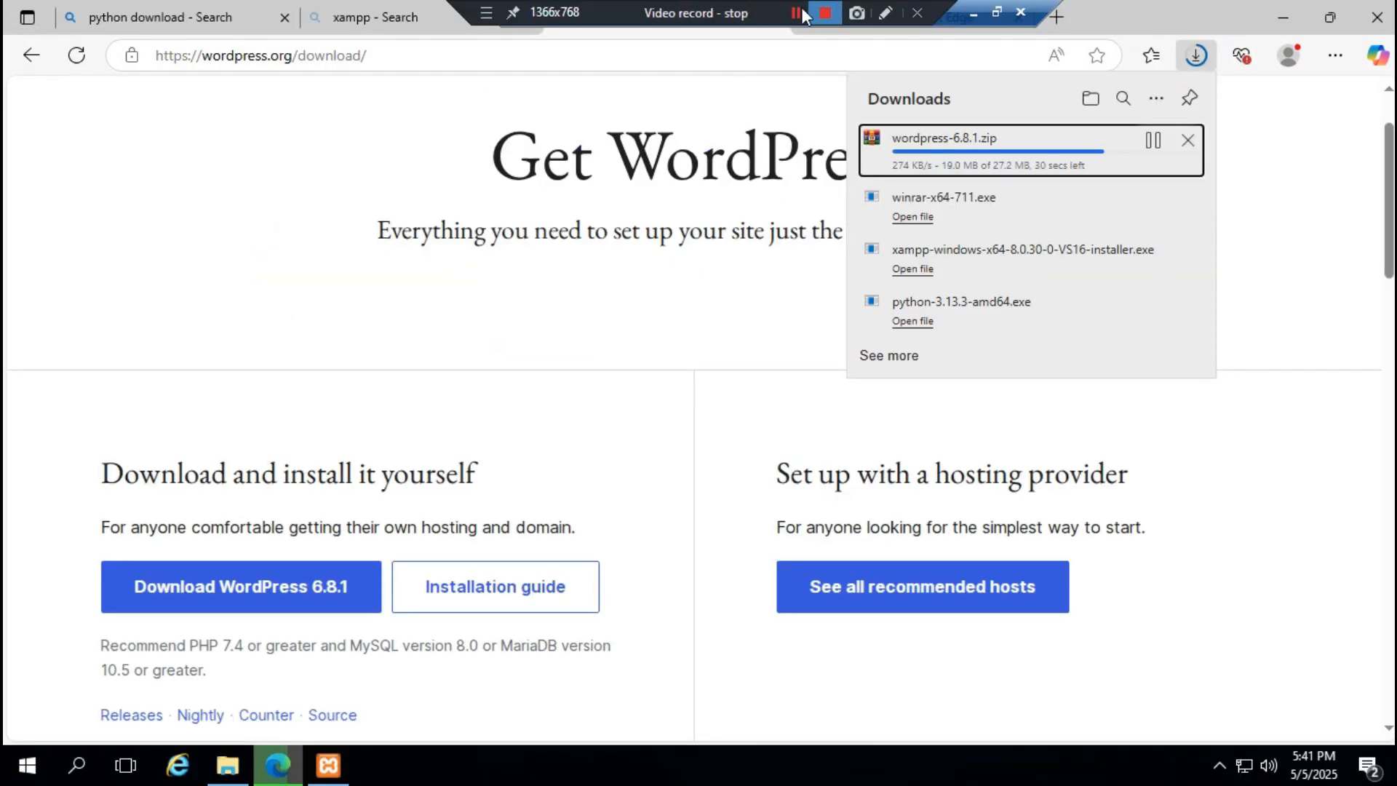
left_click(797, 12)
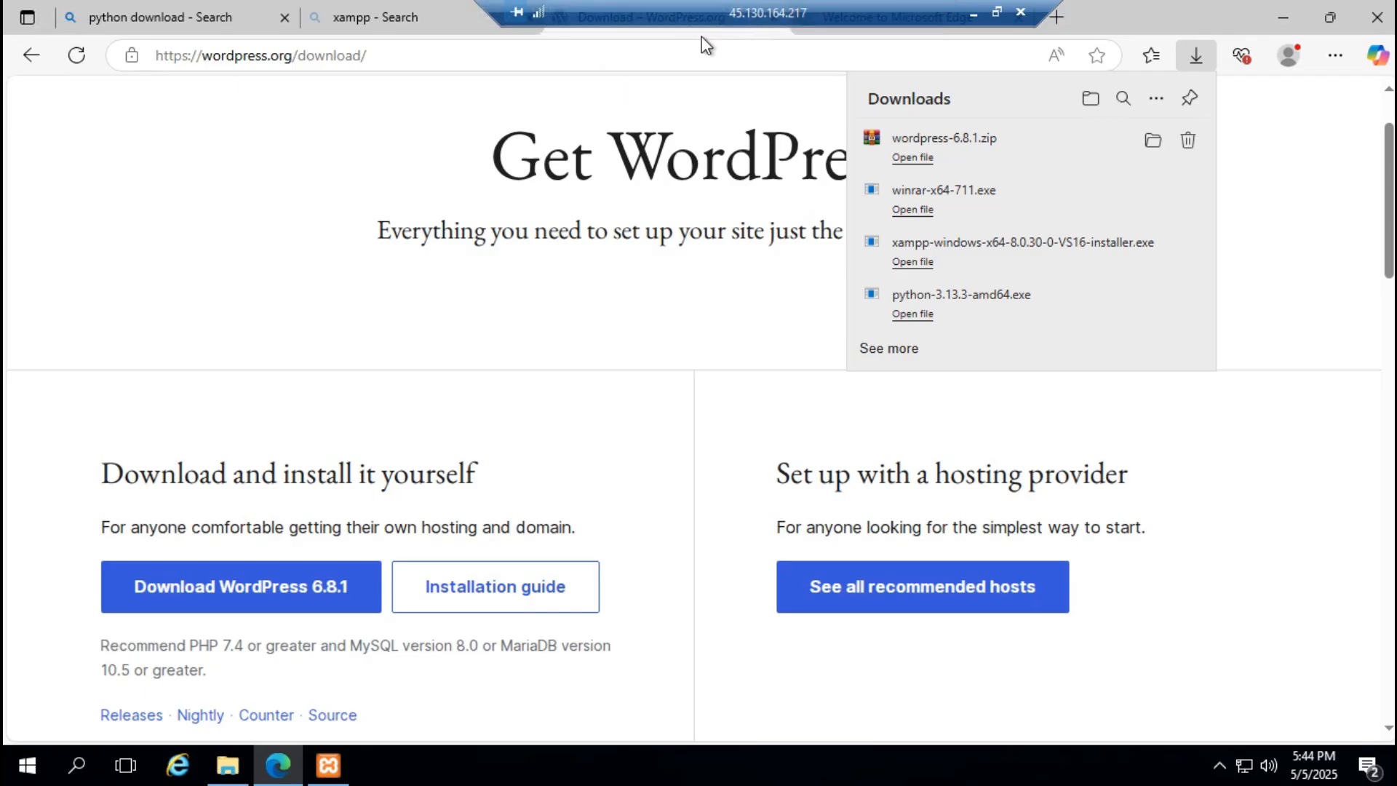
left_click(1152, 140)
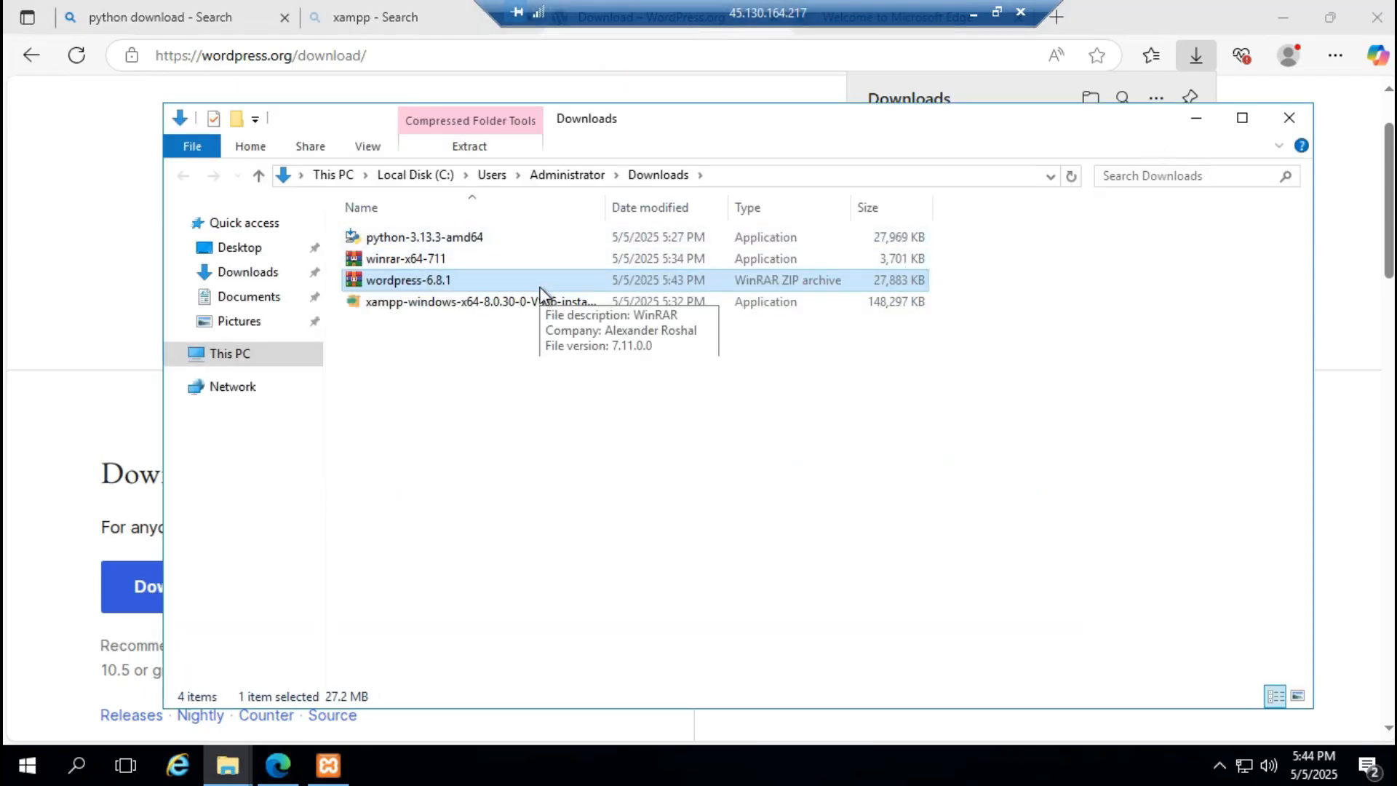
Step: Navigate through Local Disk (C:) and xampp into the htdocs folder
left_click(253, 355)
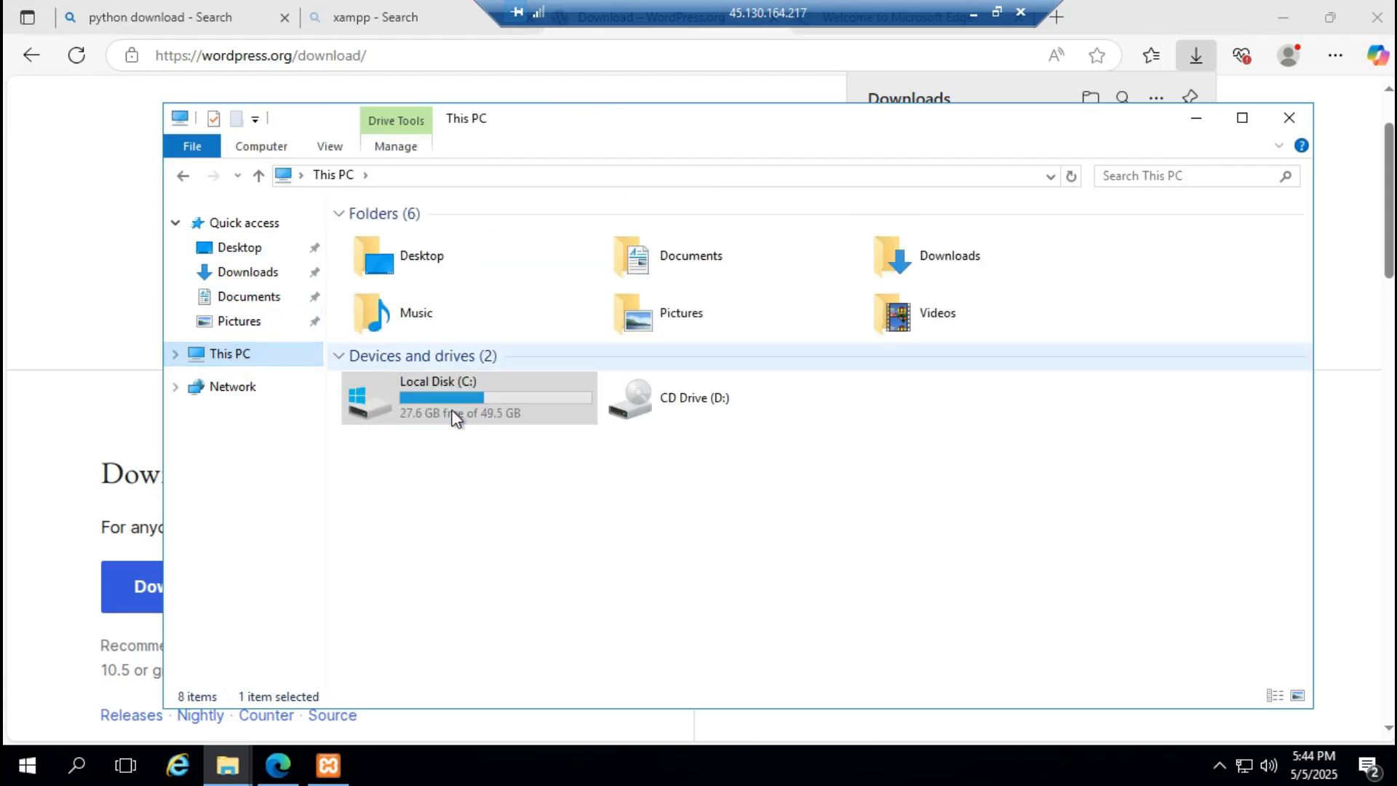
left_click(452, 413)
double_click(452, 413)
double_click(395, 368)
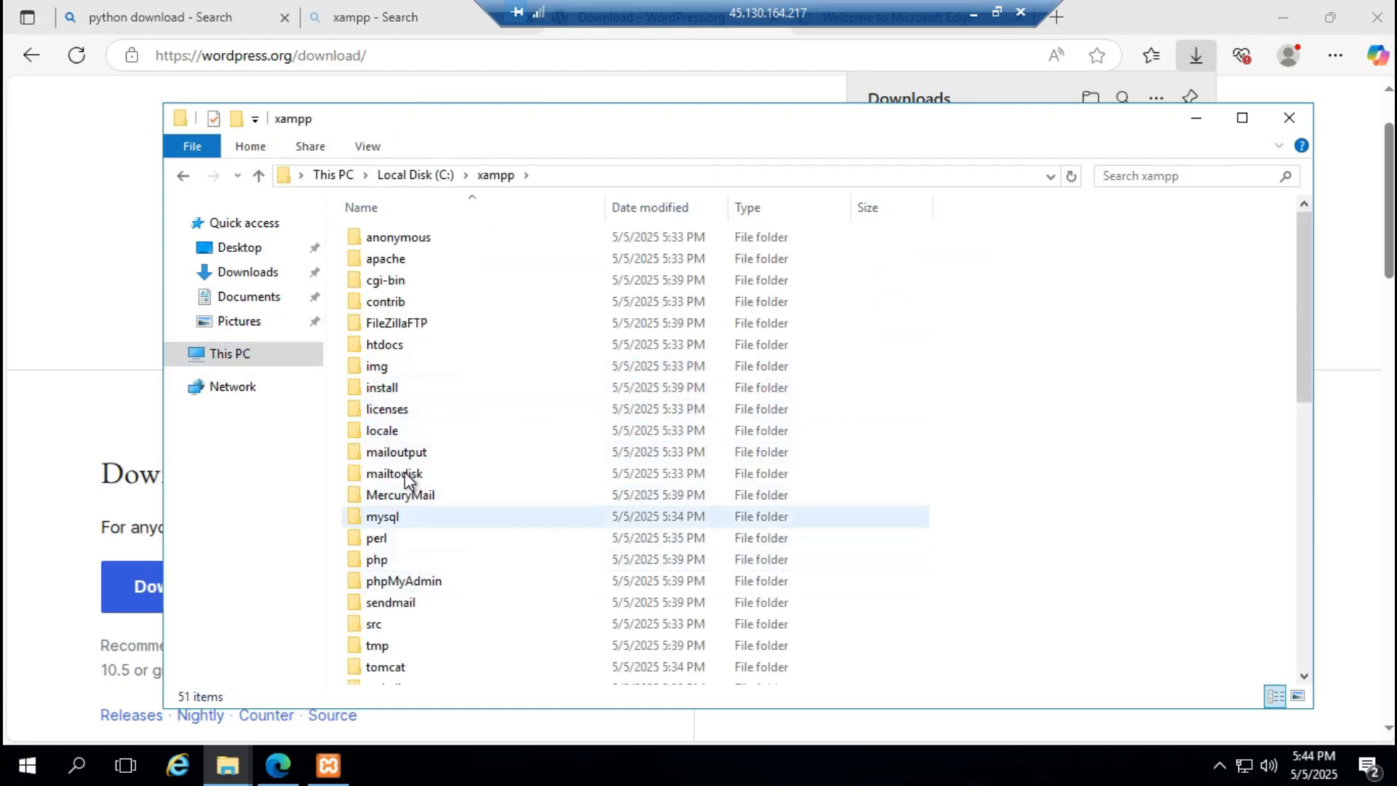
left_click(402, 348)
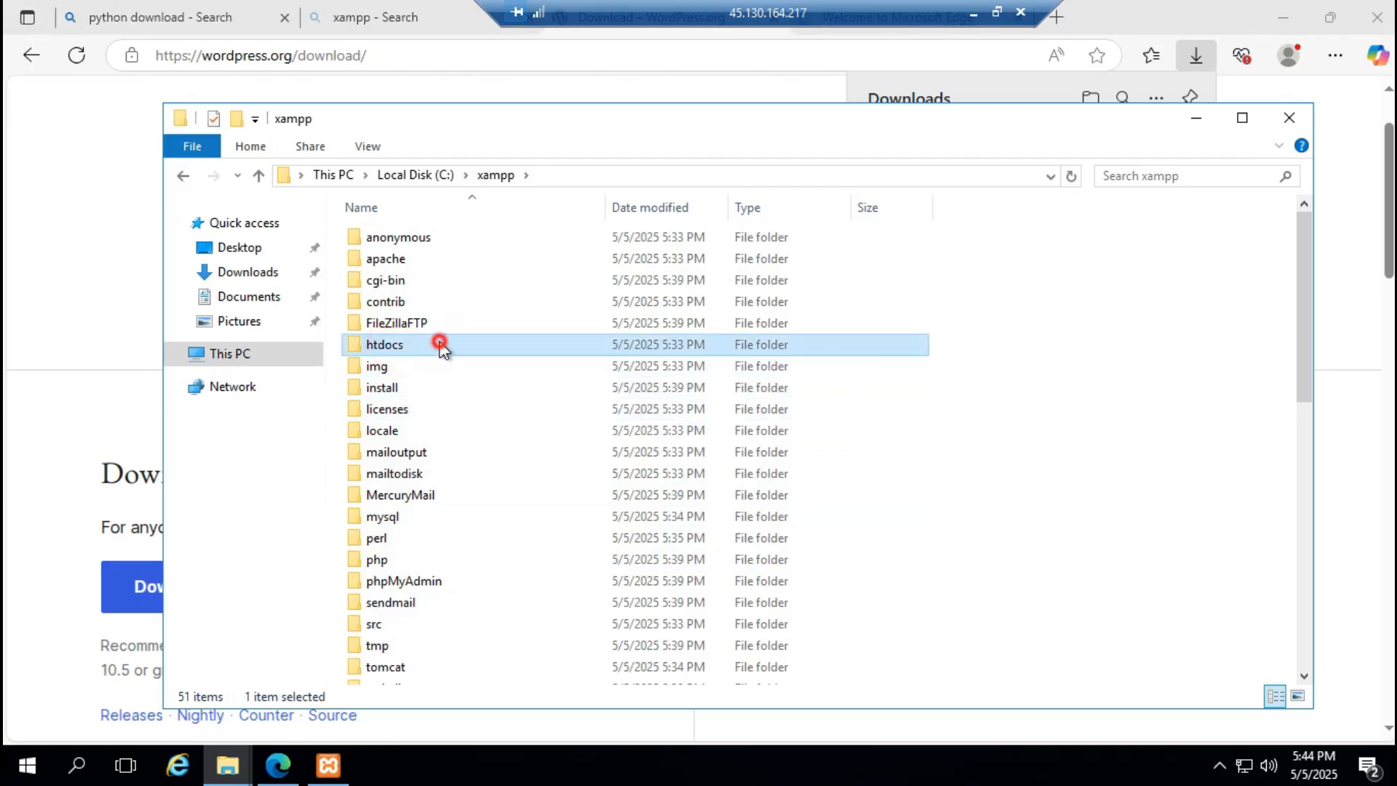
double_click(441, 346)
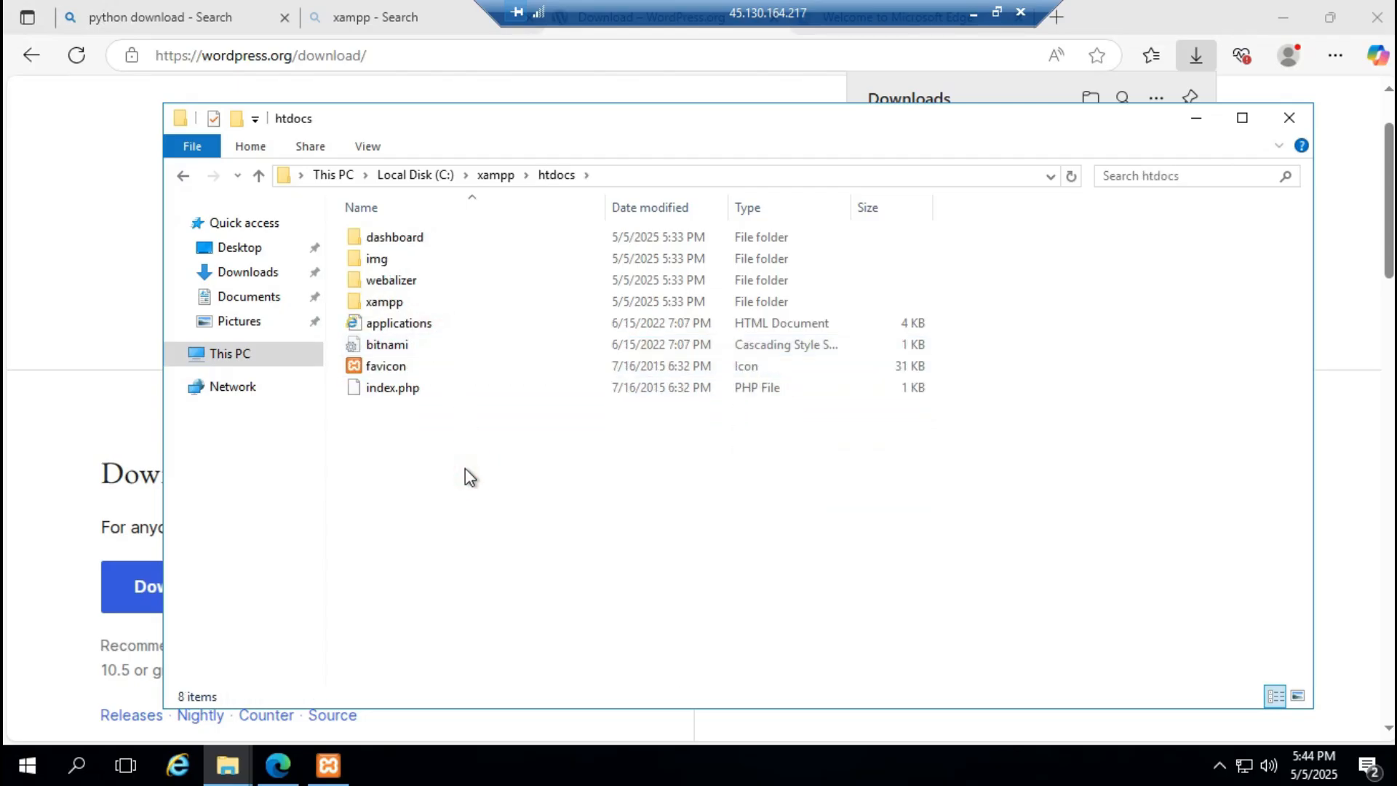
Step: Paste the WordPress archive into htdocs, extract it here, and open the wordpress folder
key("ctrl+v")
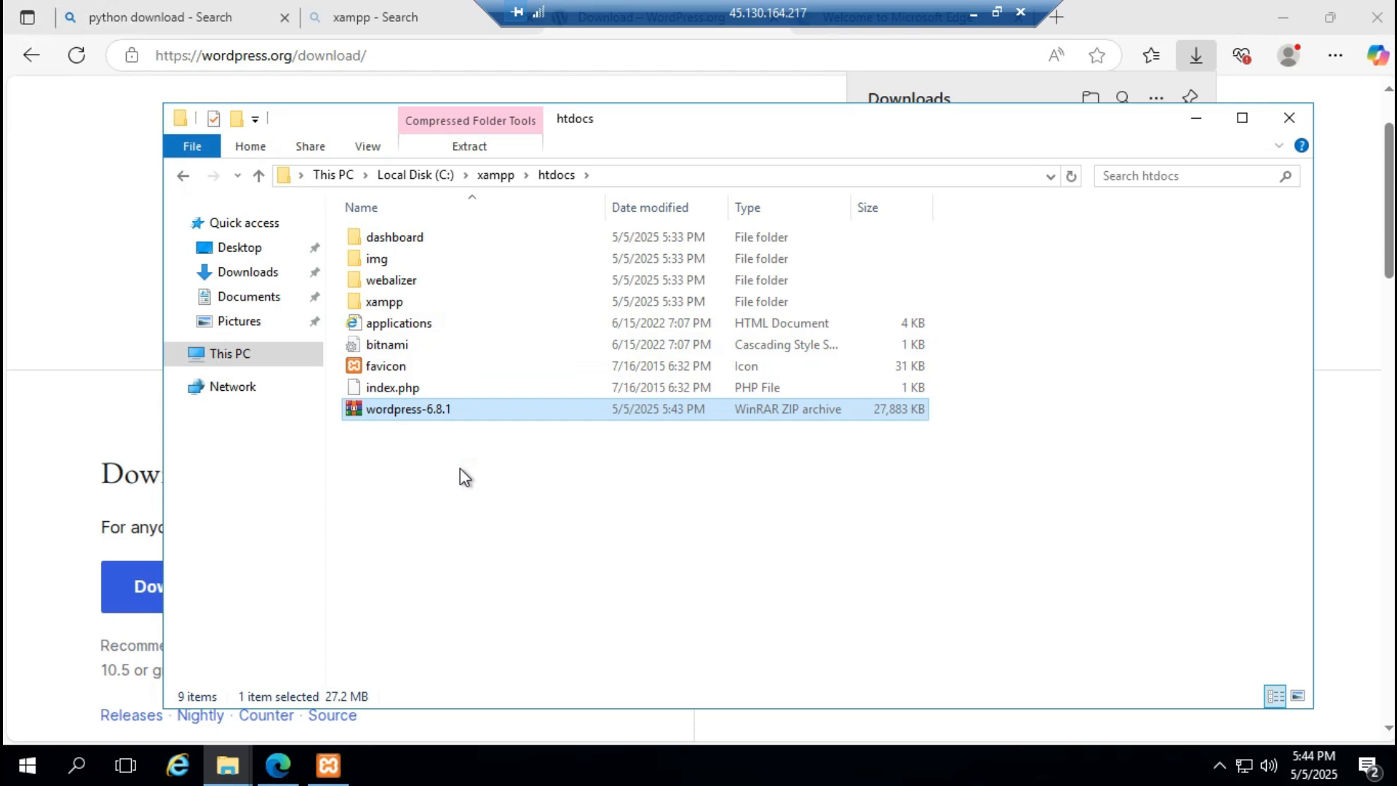
right_click(430, 408)
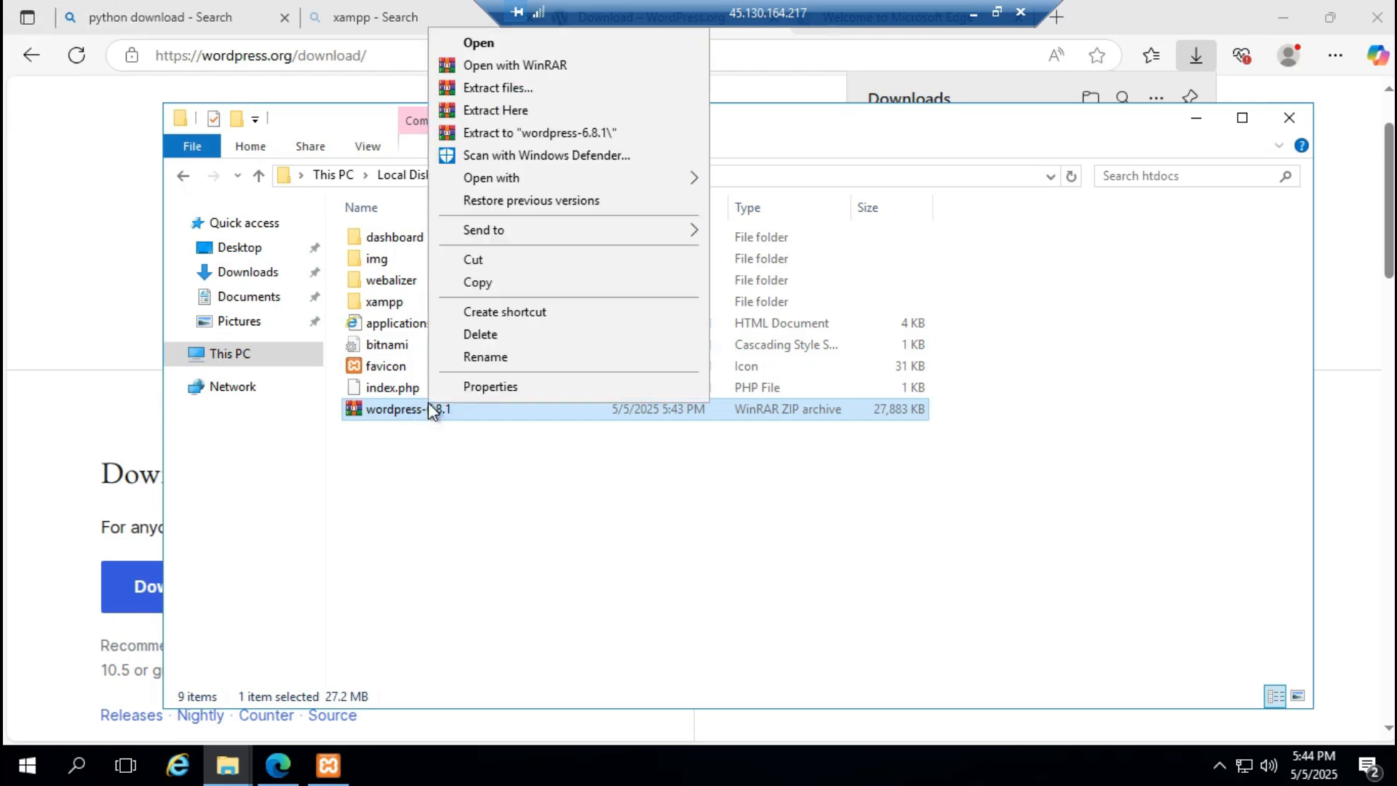
left_click(494, 109)
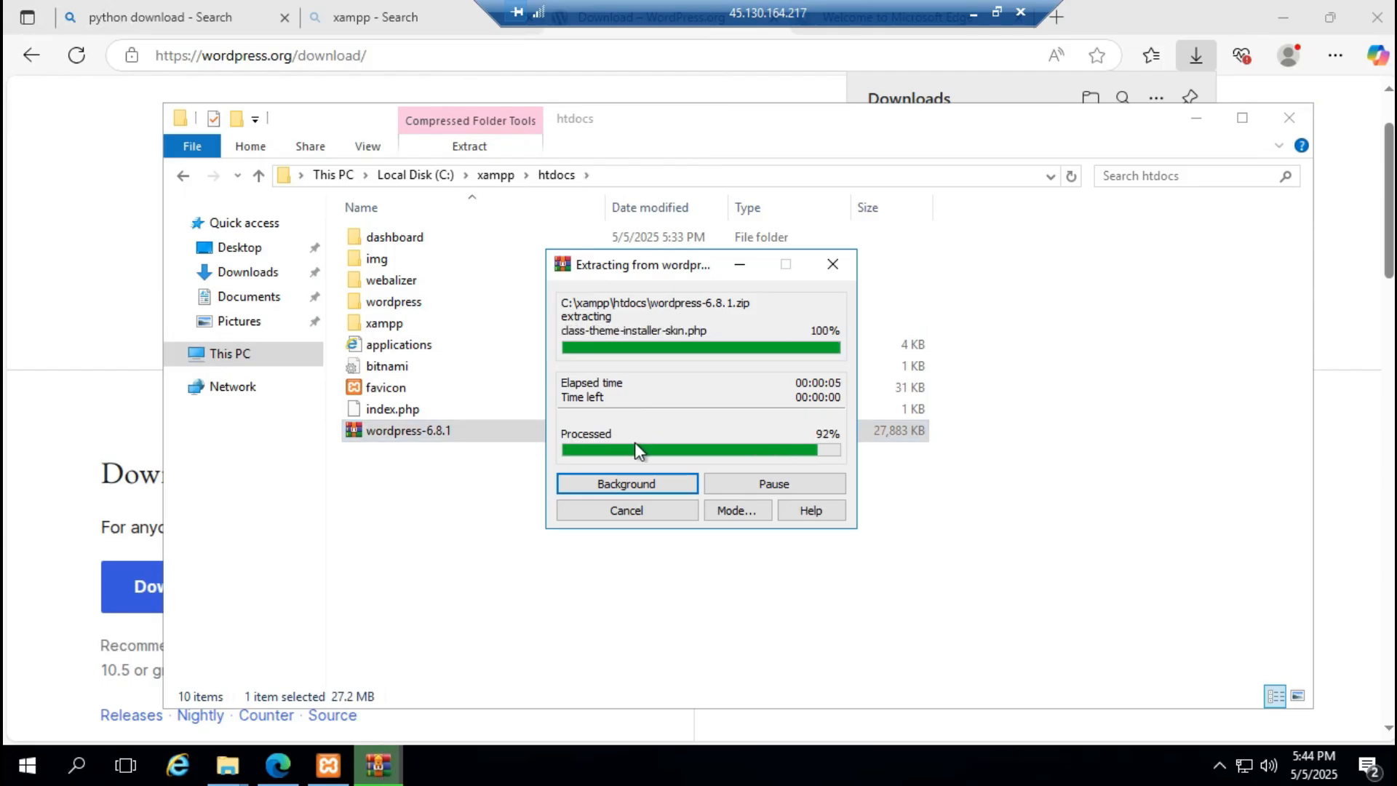
double_click(407, 302)
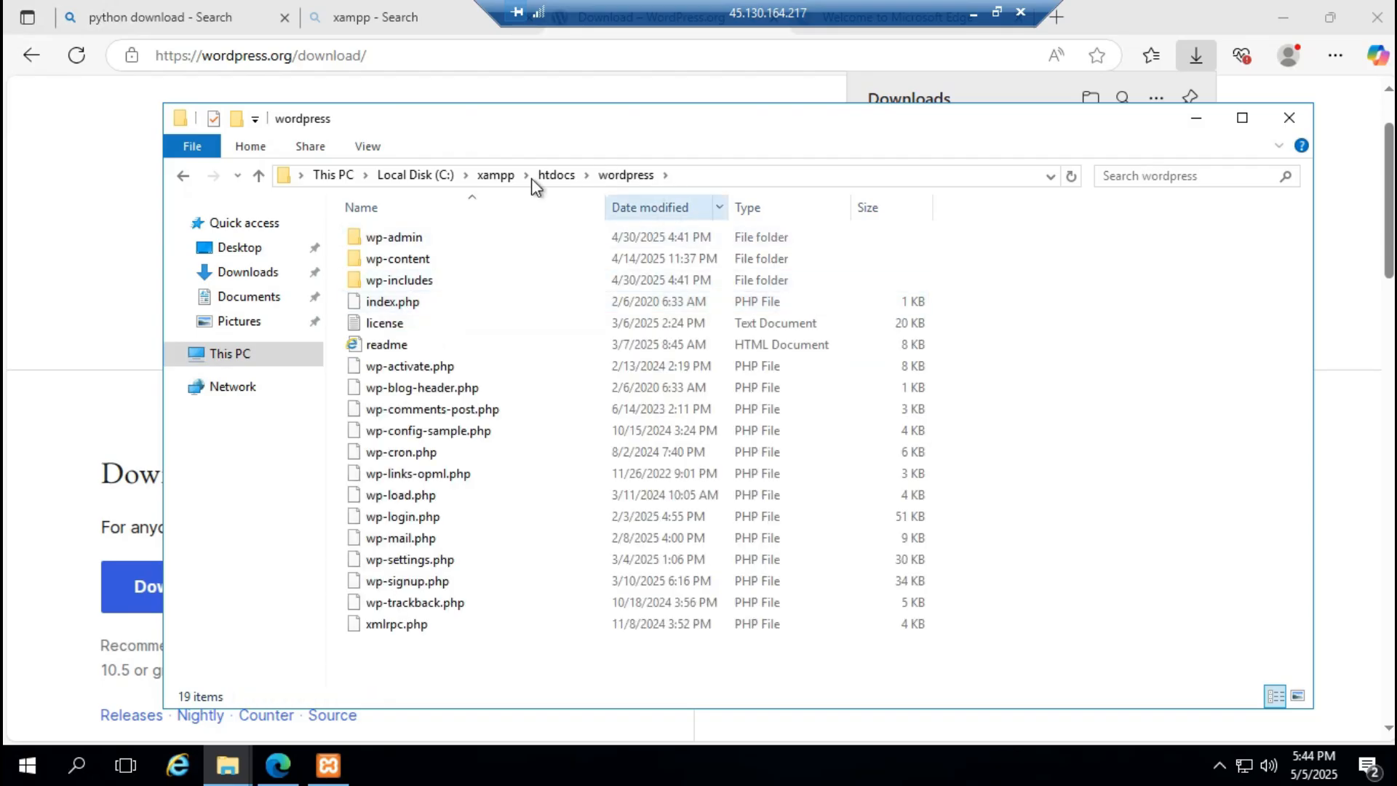
Step: Back in htdocs, rename the extracted wordpress folder to 'mywordpress'
left_click(183, 175)
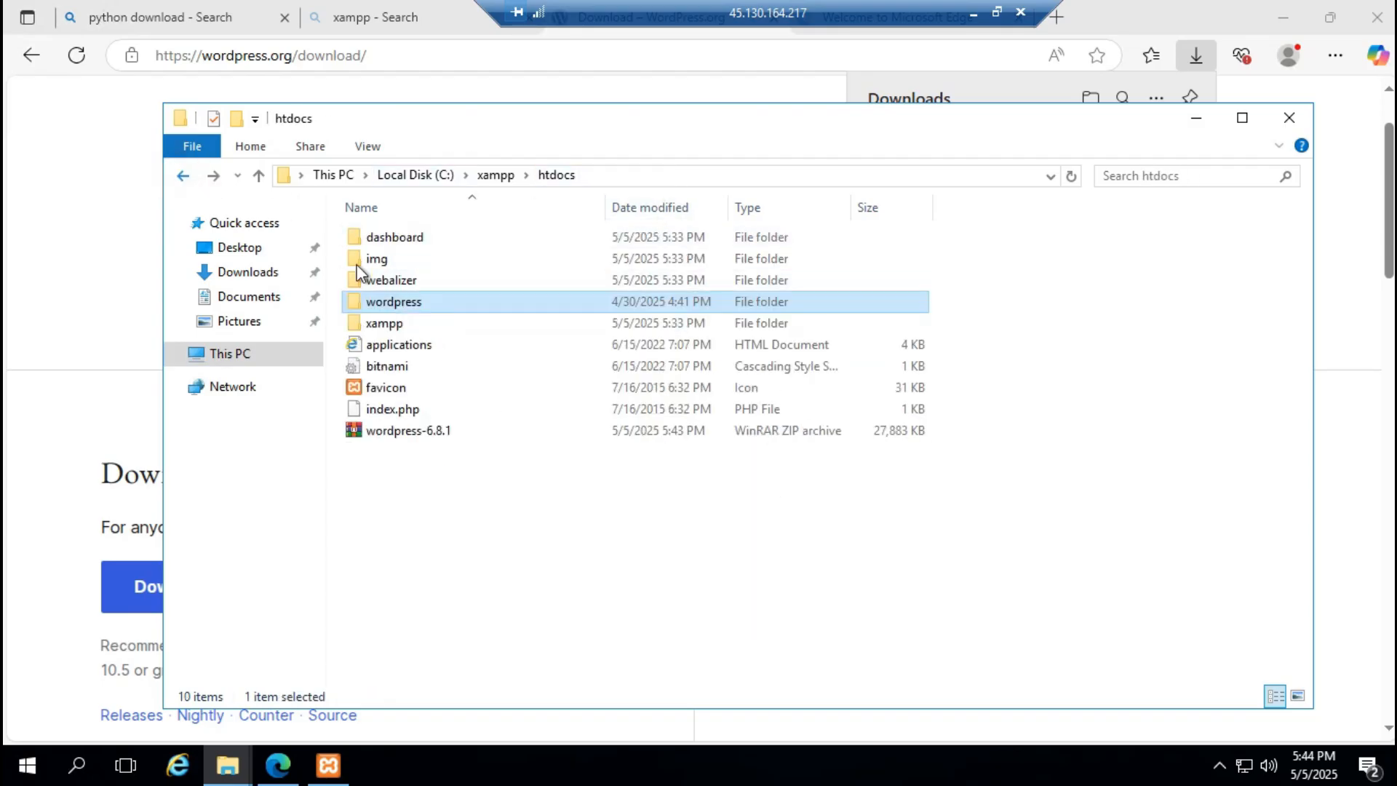
left_click(381, 304)
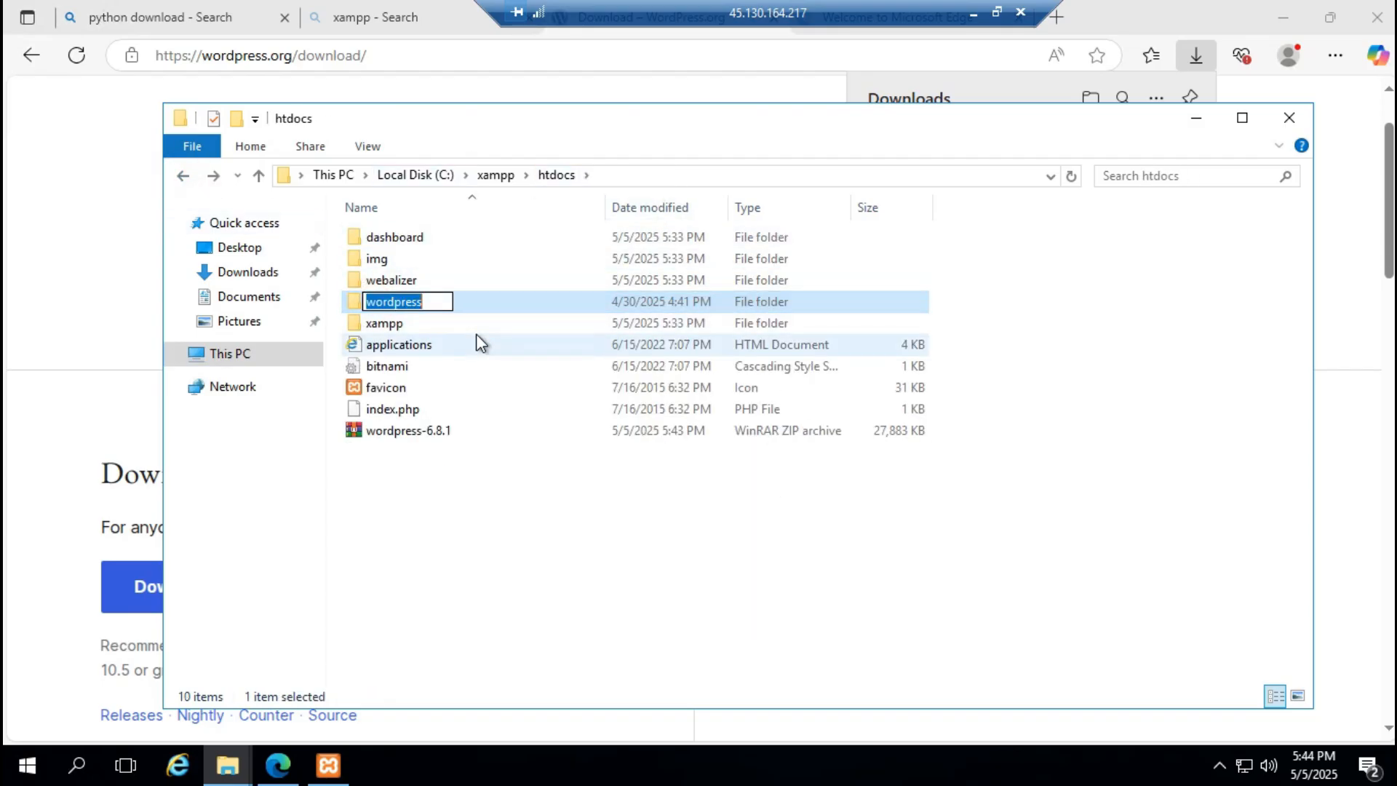
type("mywordpres")
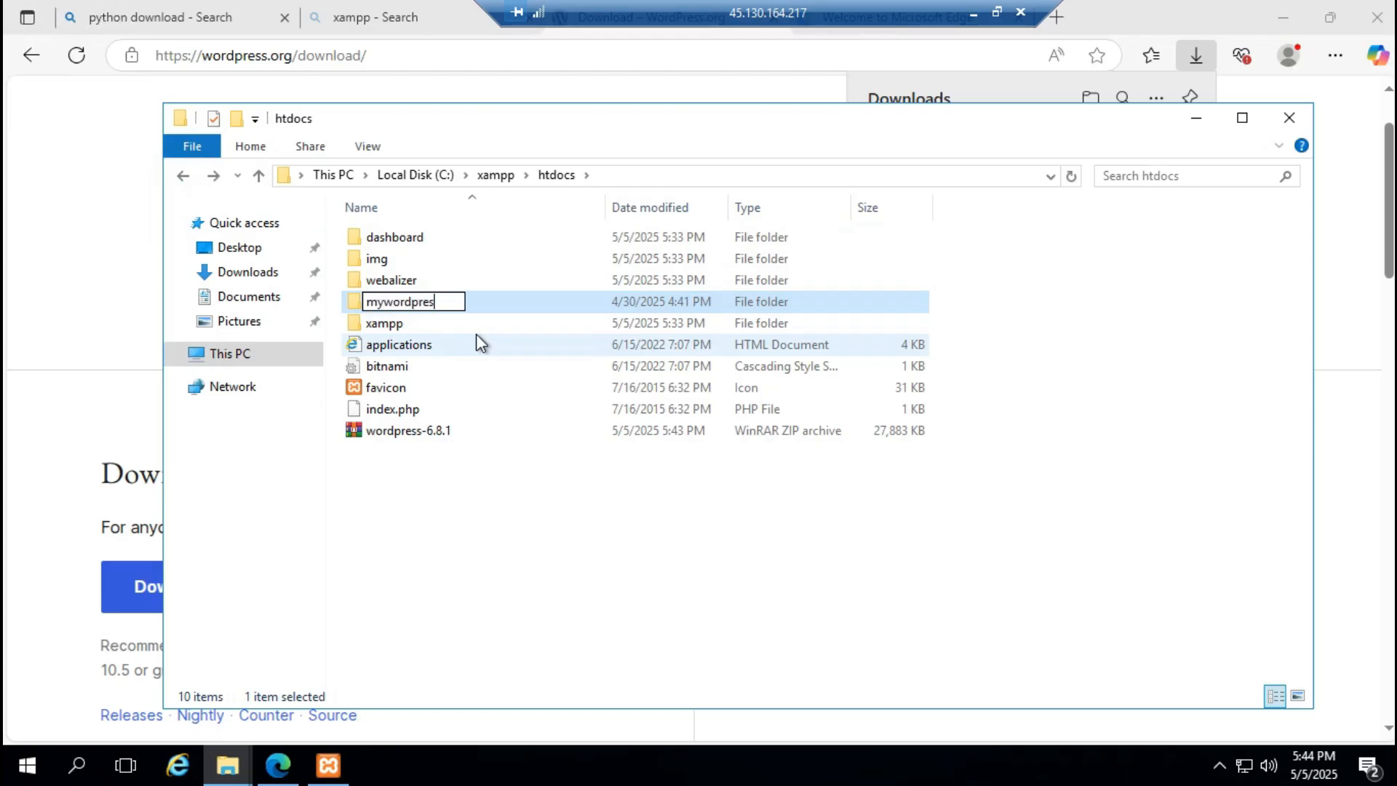
type("s")
key("Return")
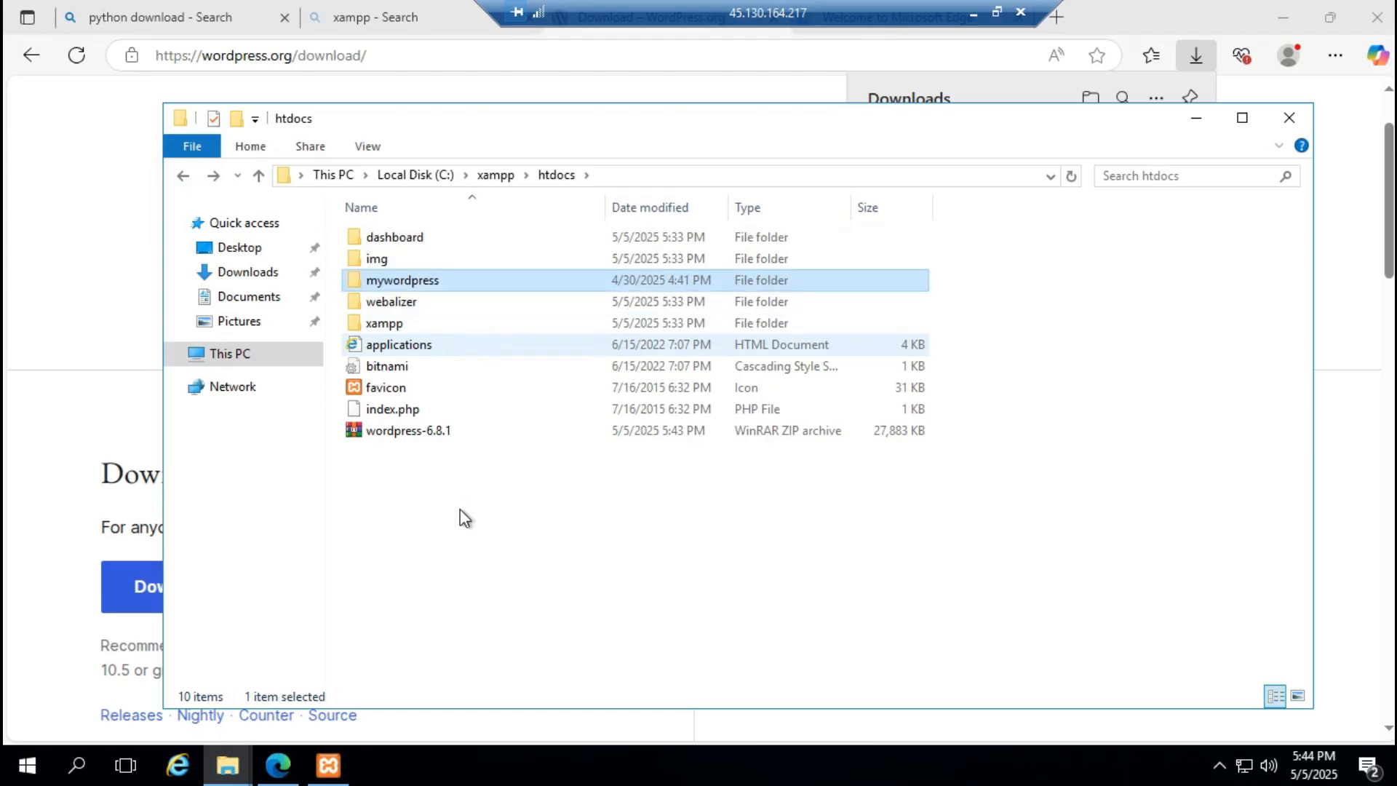
left_click(459, 518)
left_click(329, 765)
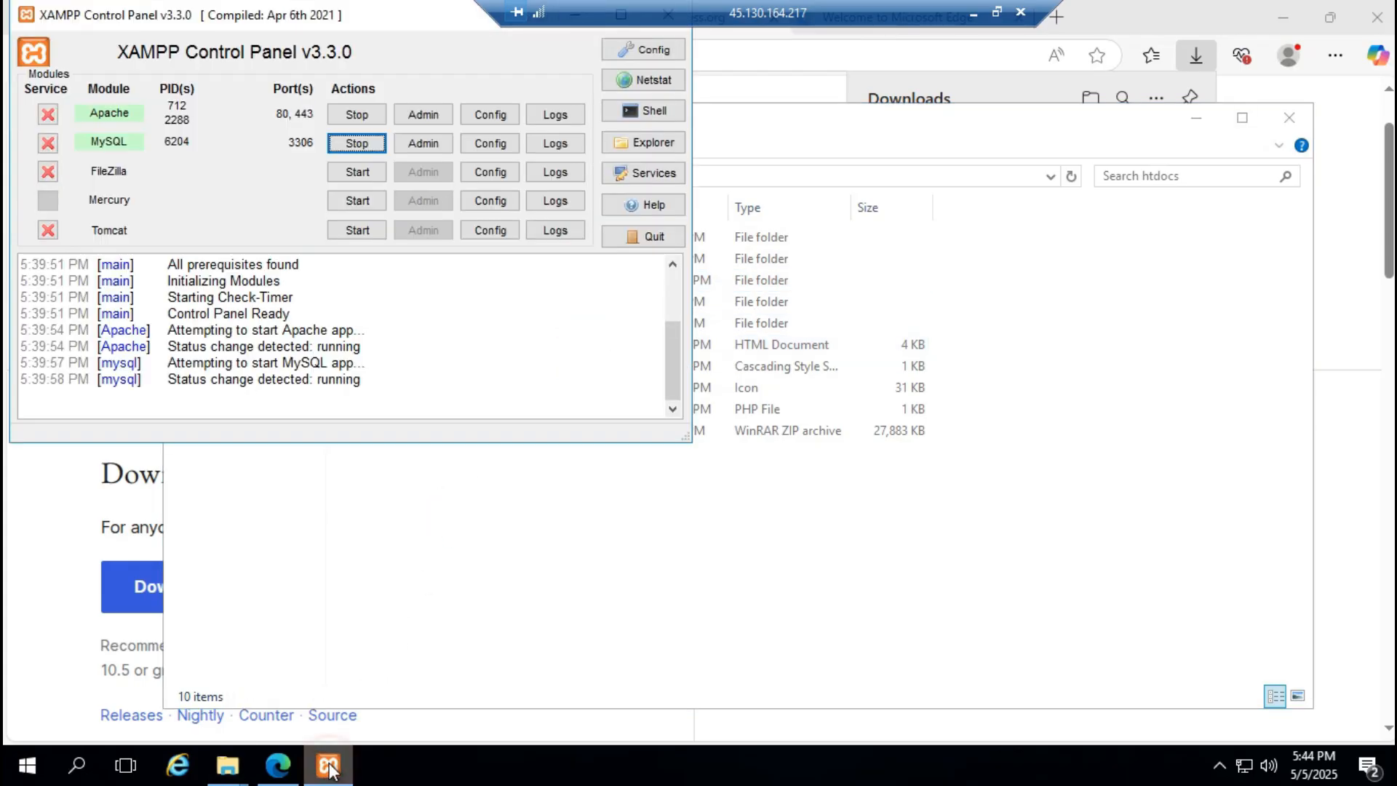
Step: Open phpMyAdmin via MySQL's Admin button, select its localhost/phpmyadmin address, then close Internet Explorer
left_click(591, 535)
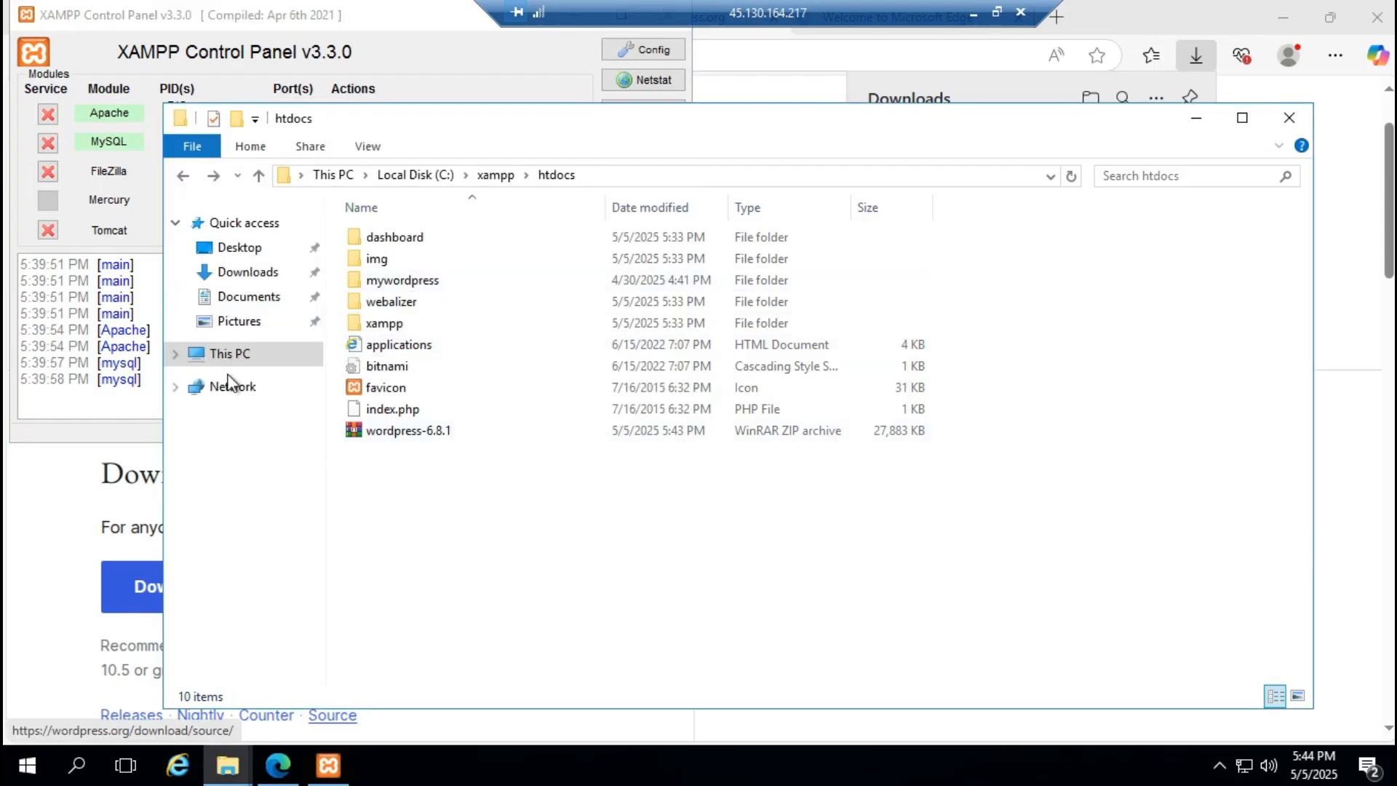
left_click(328, 765)
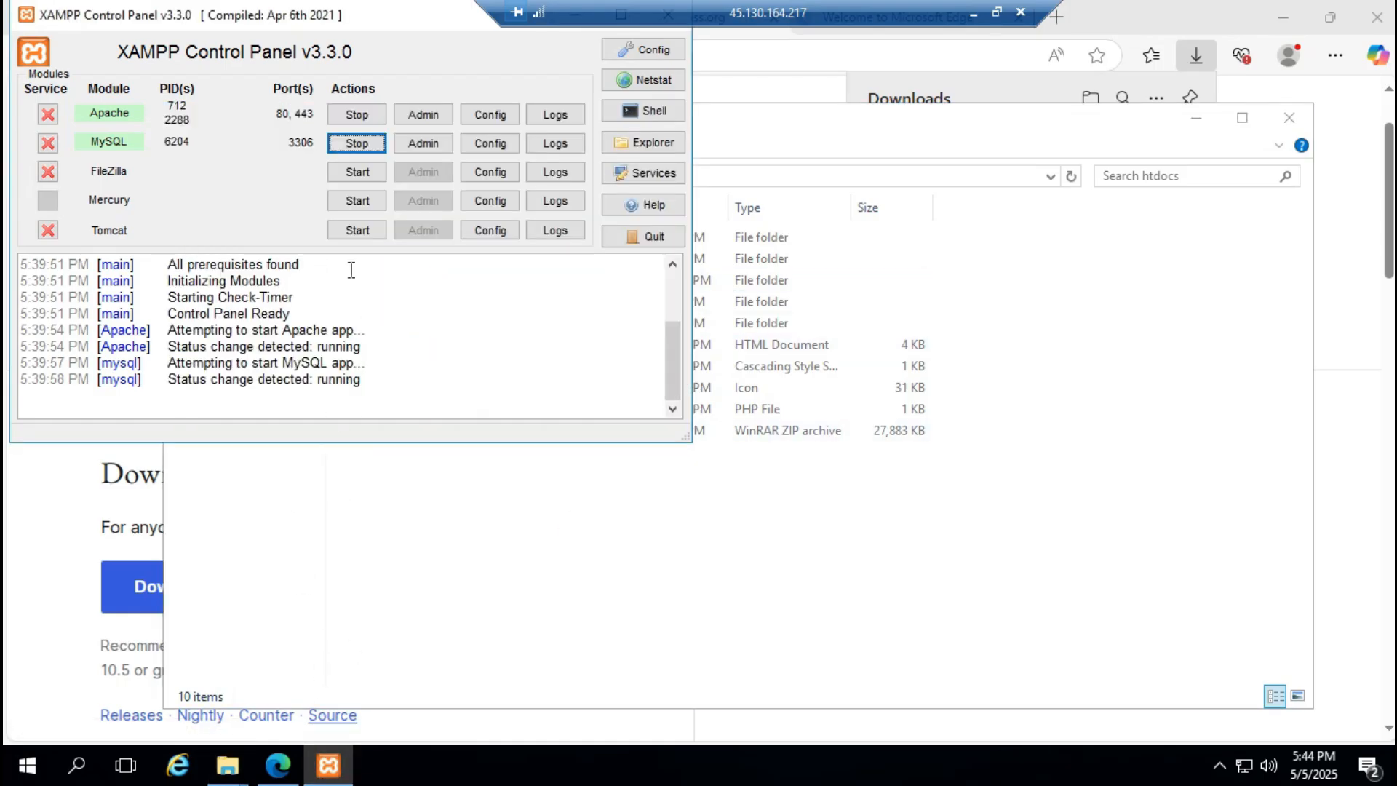
left_click(410, 146)
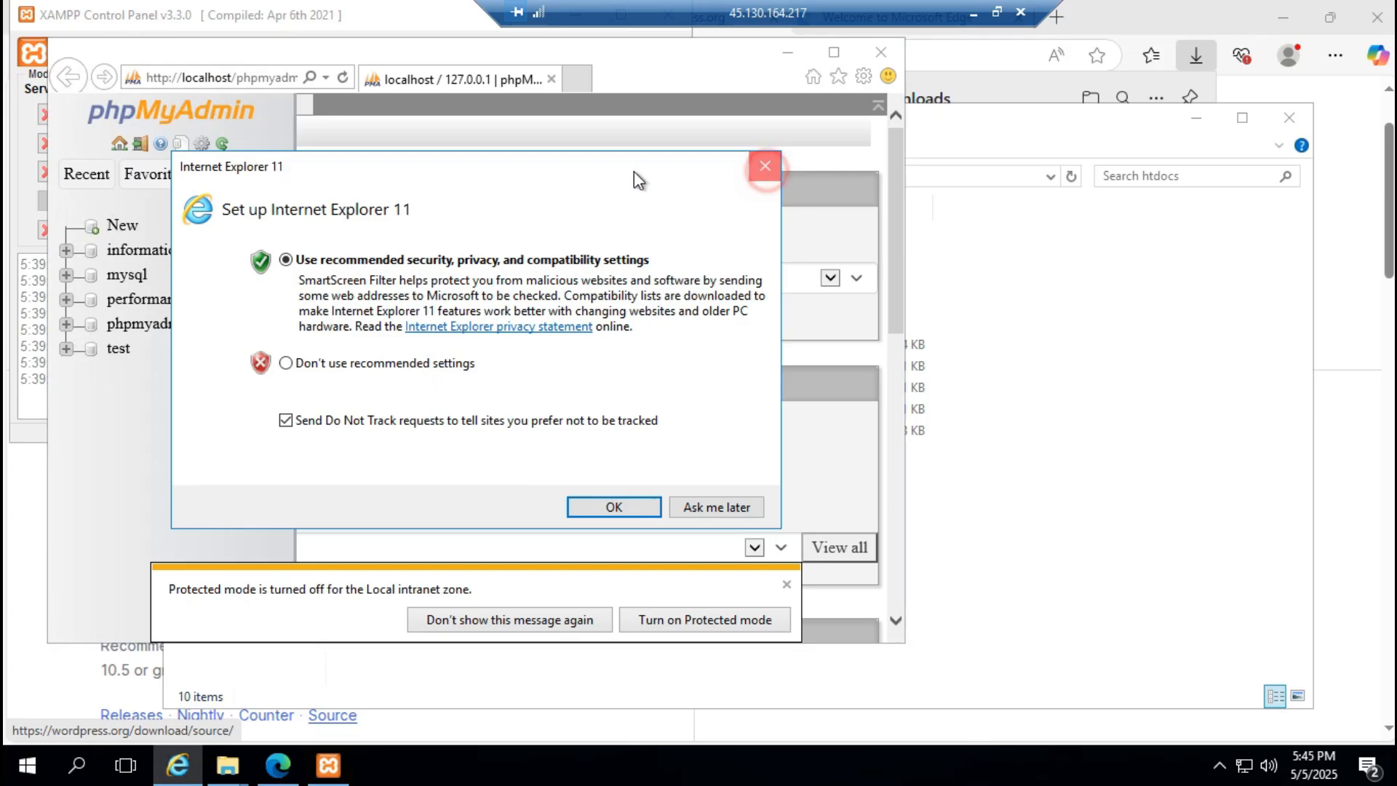
left_click(765, 166)
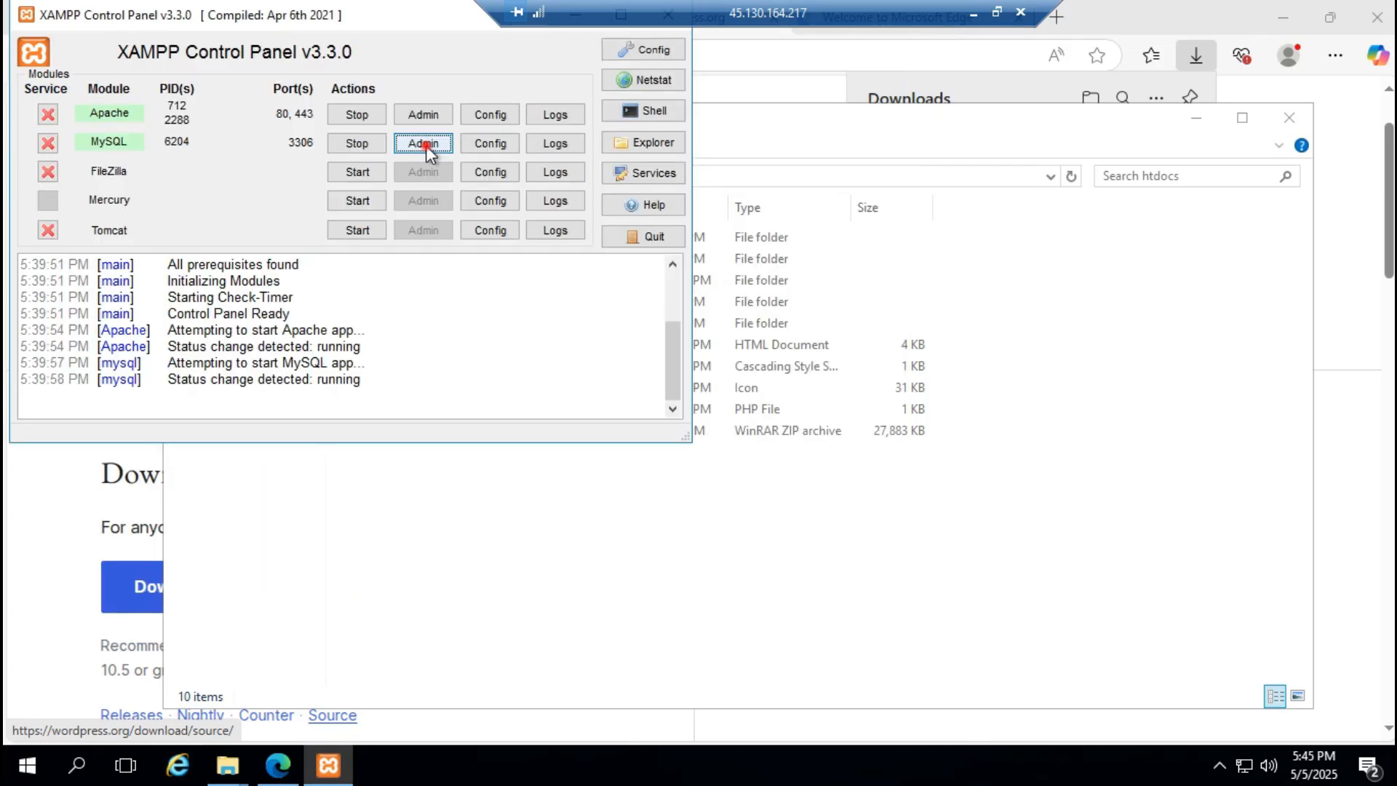
left_click(426, 146)
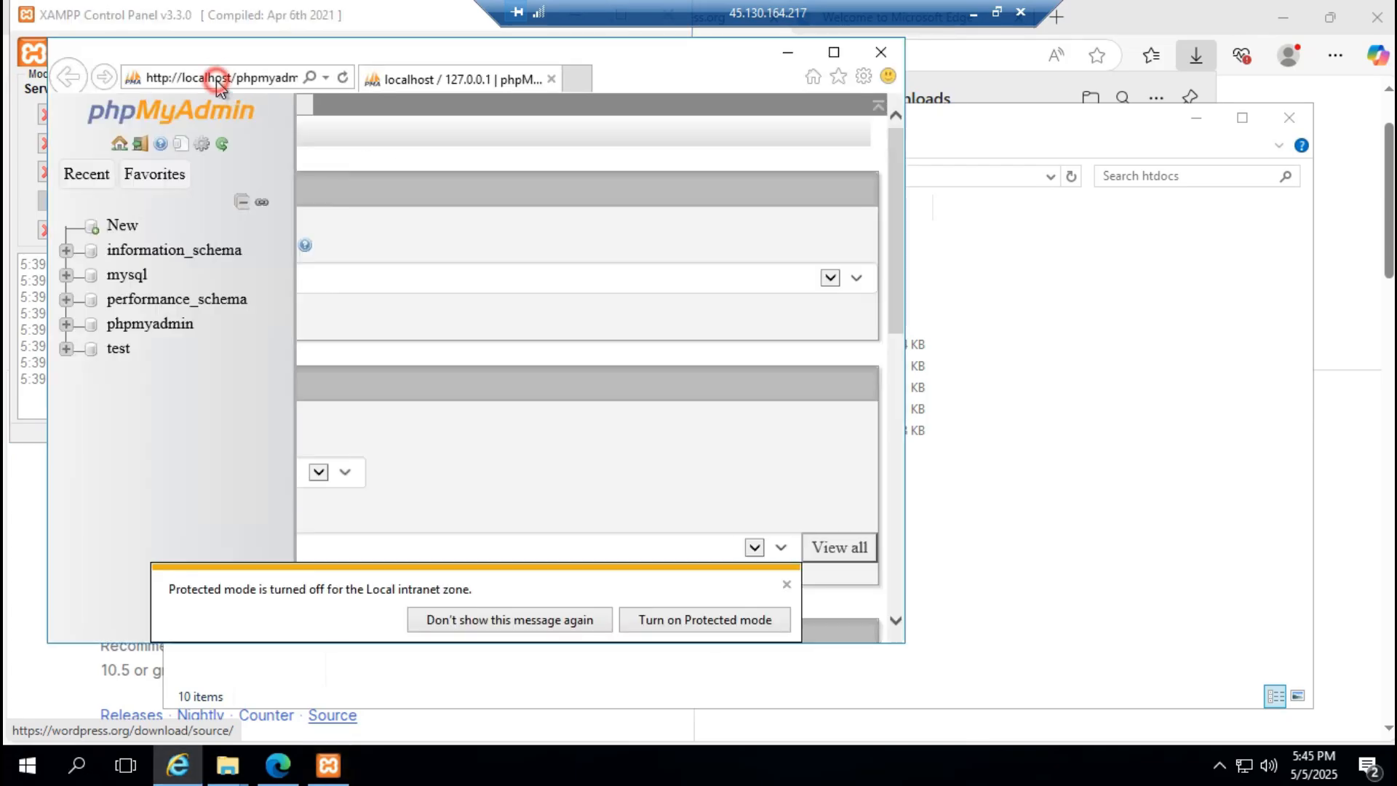
left_click(217, 78)
key("ctrl+c")
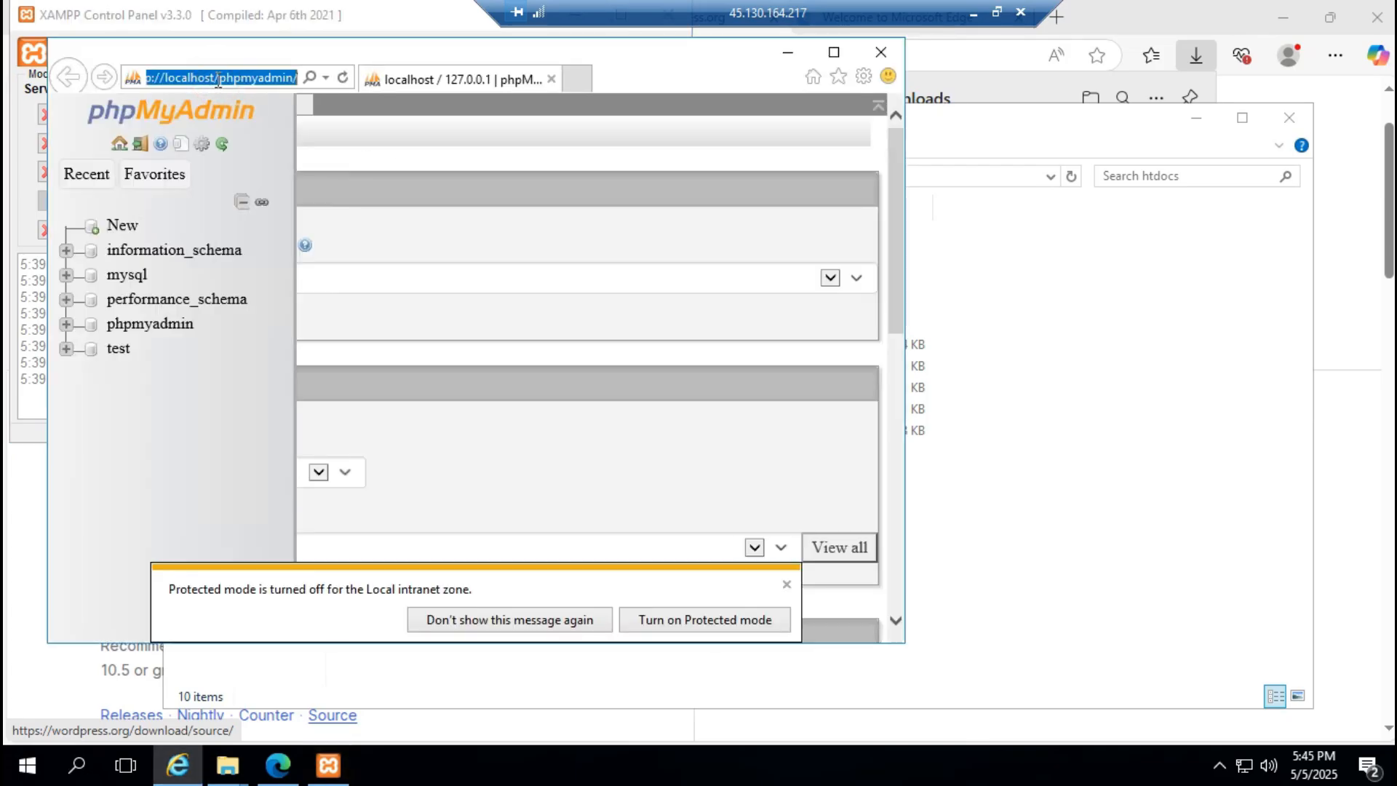
left_click(881, 52)
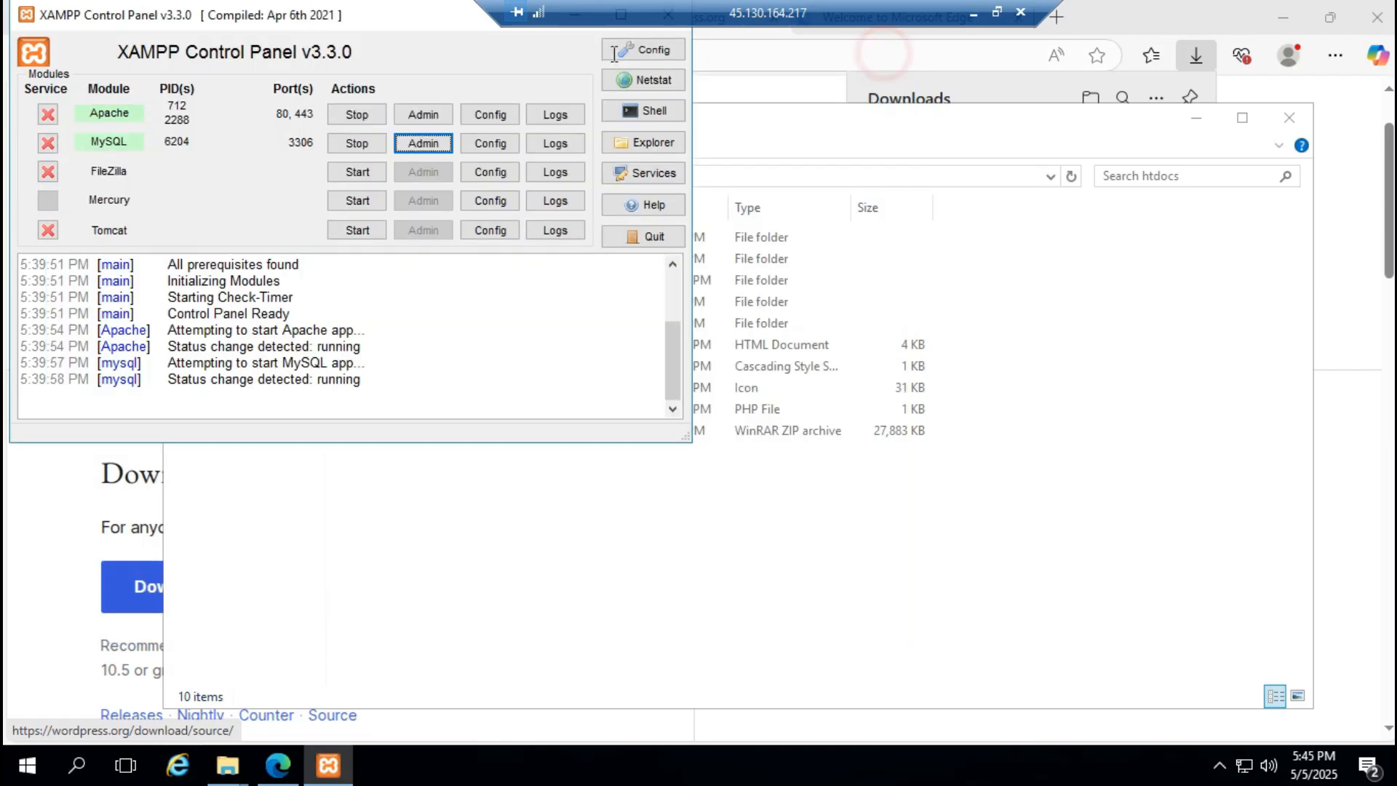
left_click(278, 765)
Step: Load localhost/phpmyadmin in Edge by pasting the address
left_click(413, 54)
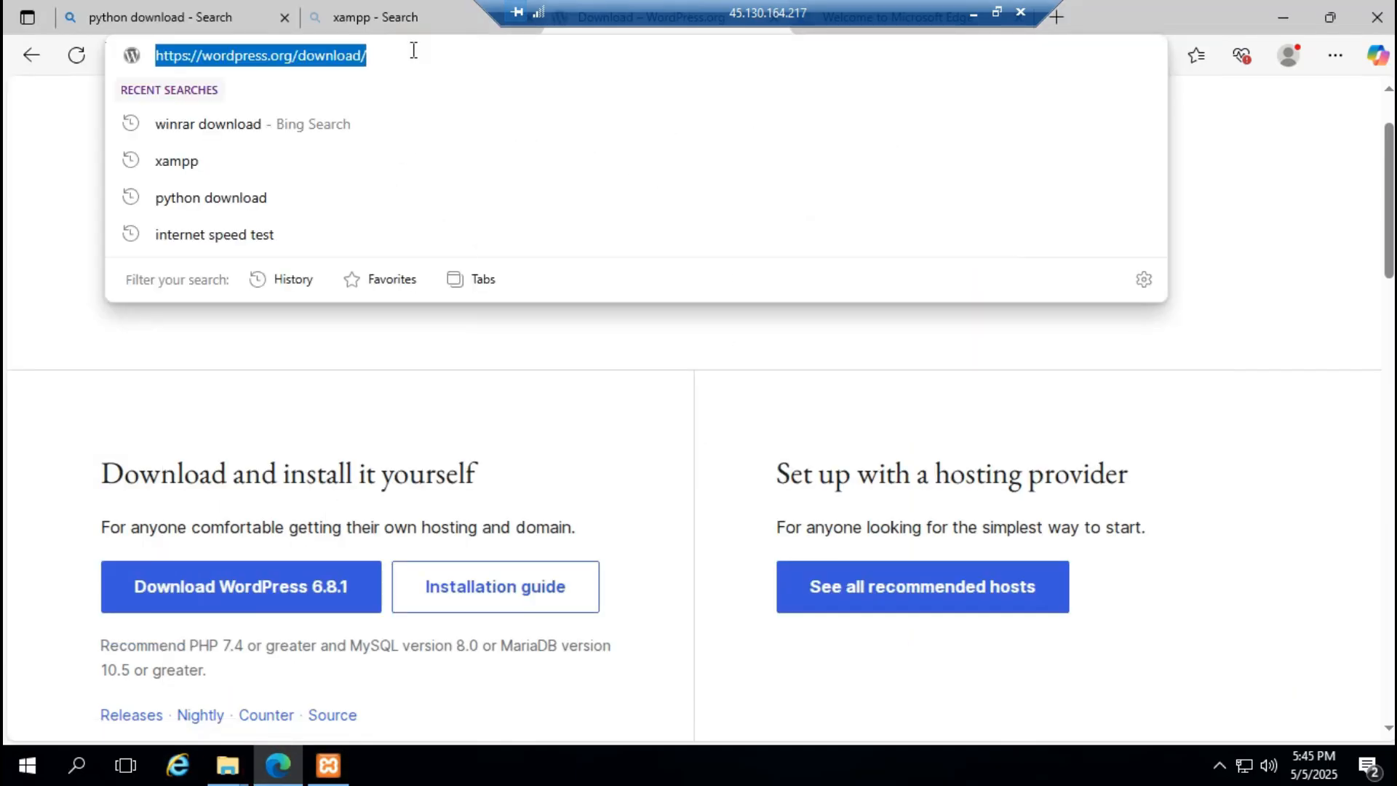
key("ctrl+v")
key("Return")
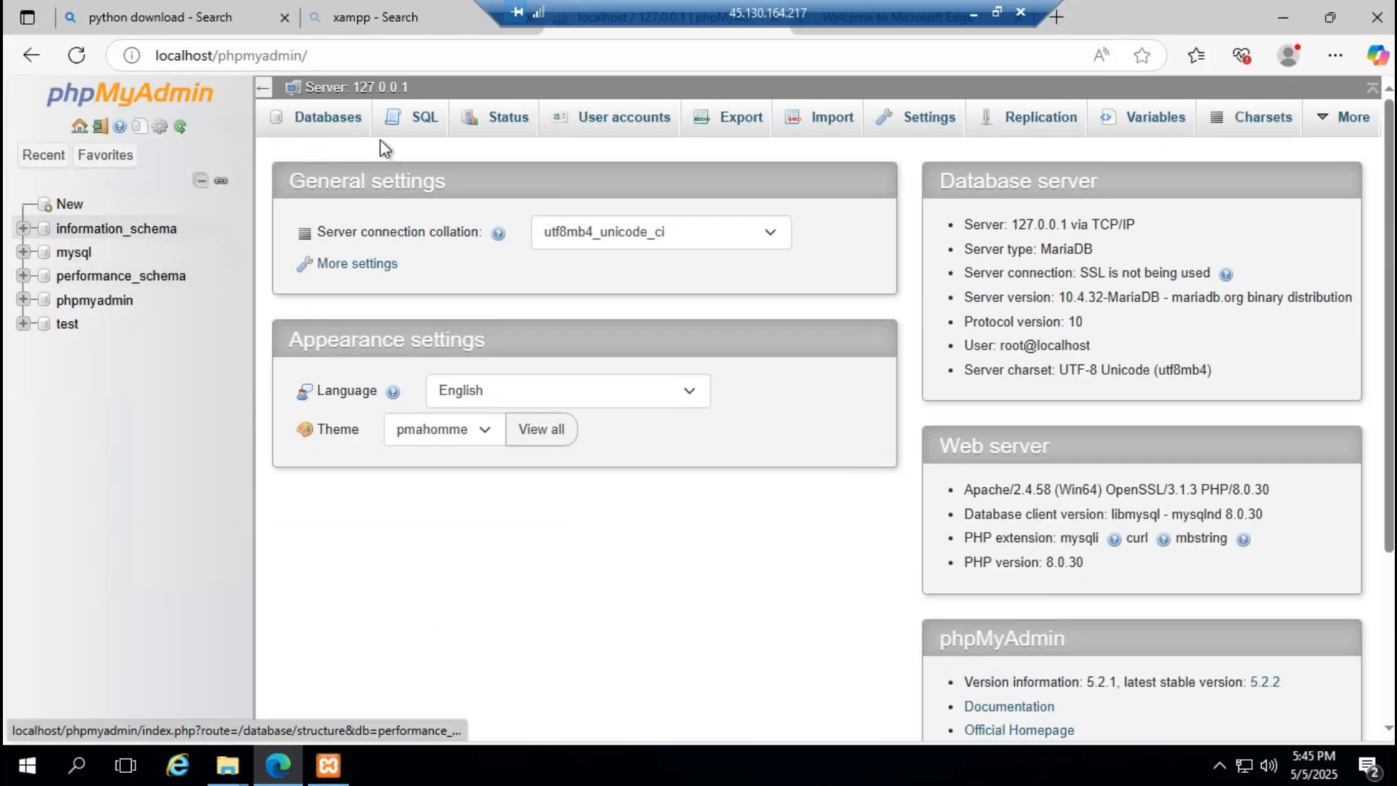
Step: Create a new database named mywordpress in phpMyAdmin
left_click(63, 205)
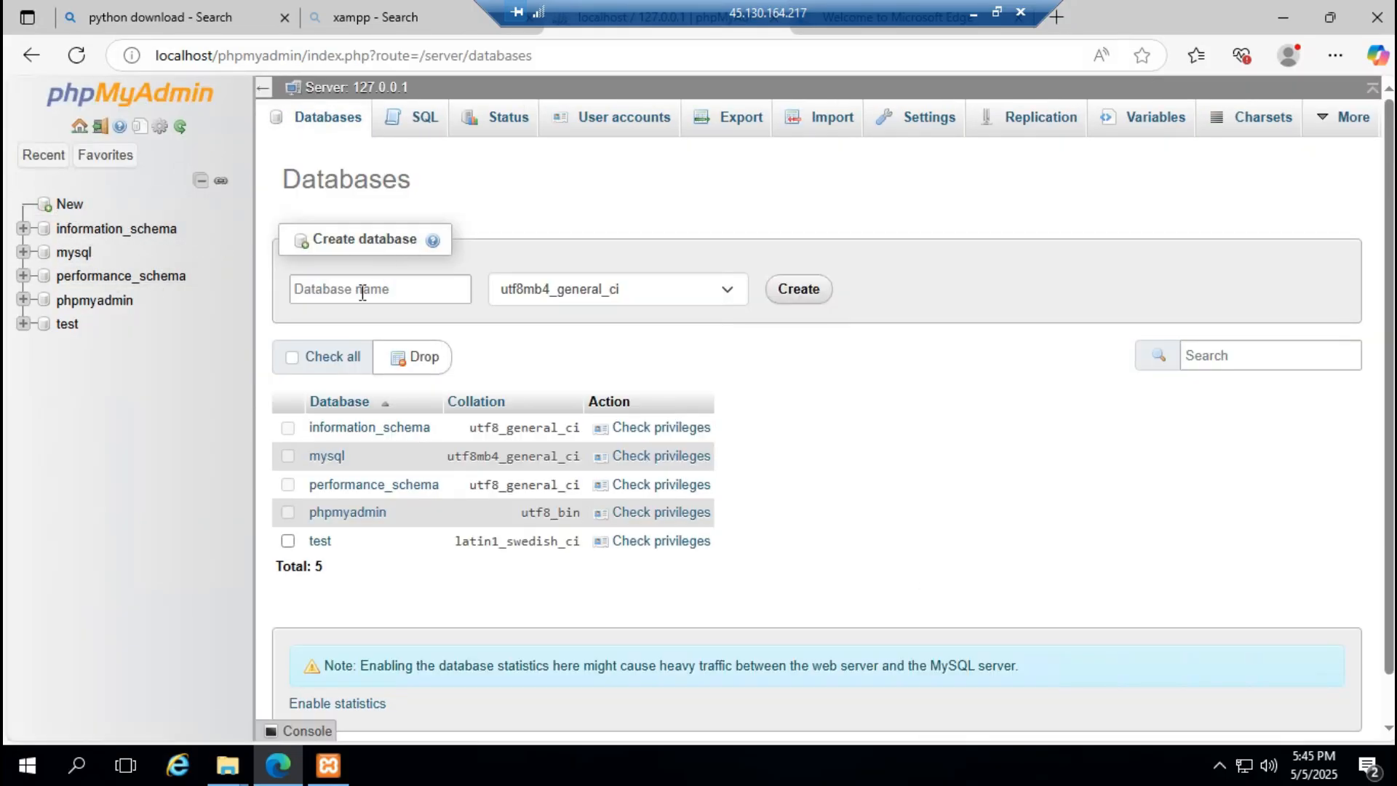
left_click(360, 295)
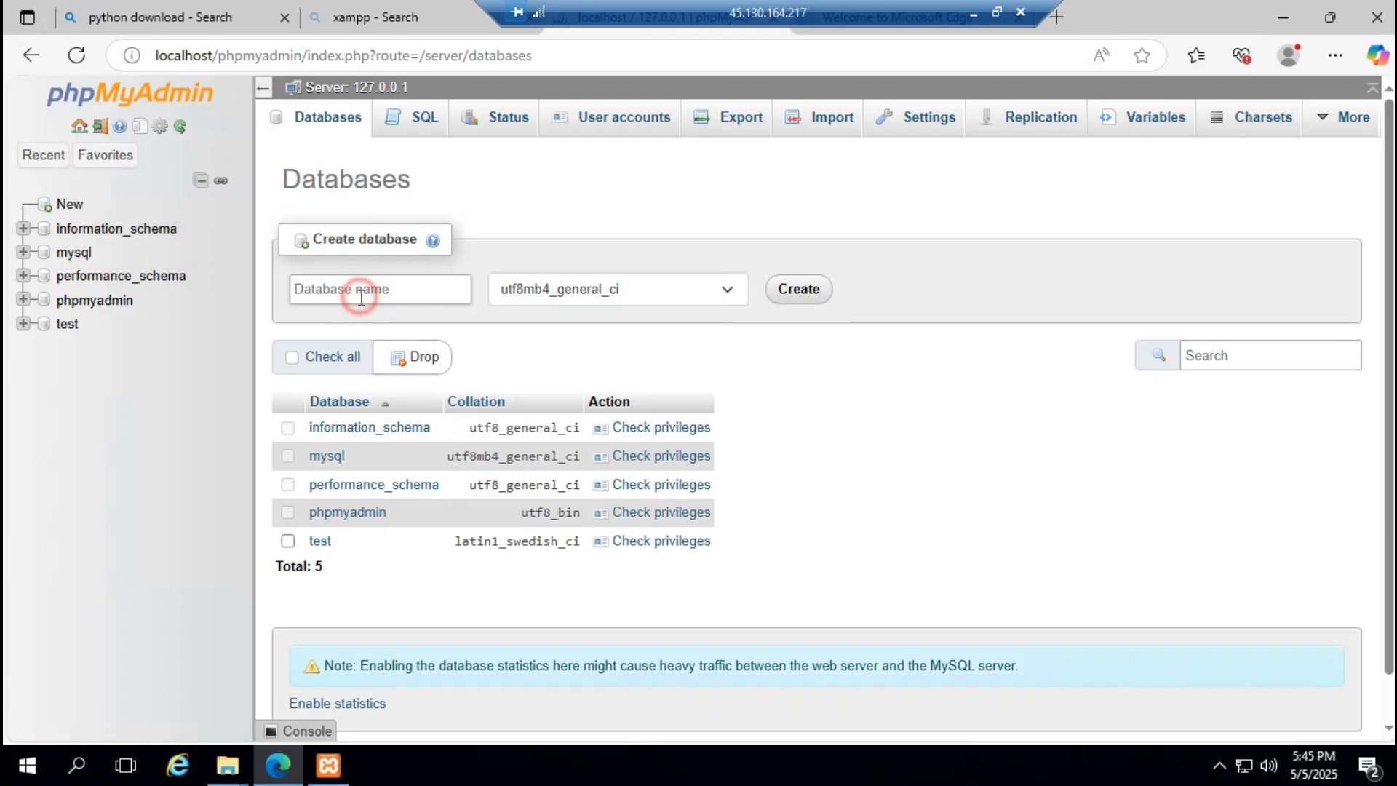
type("mywordpress")
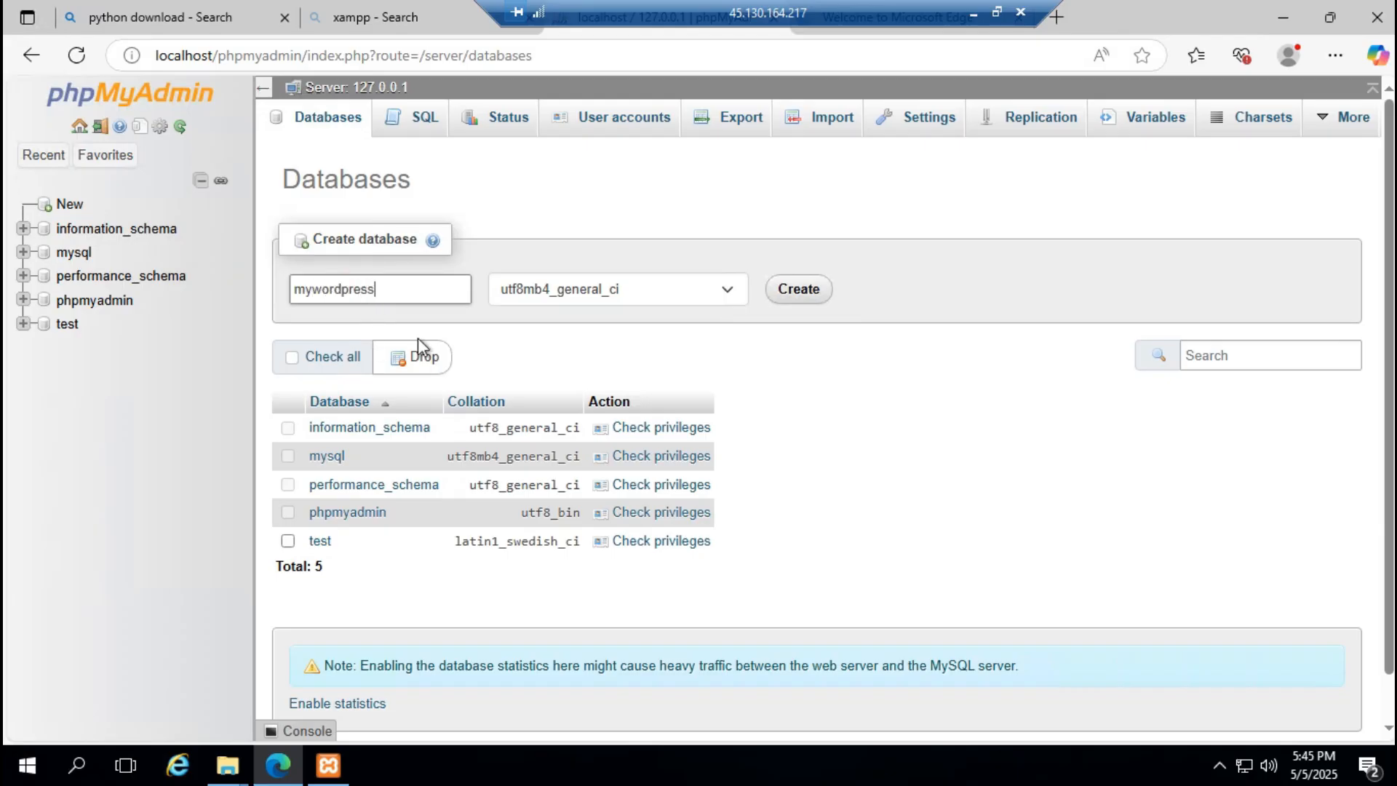
left_click(797, 291)
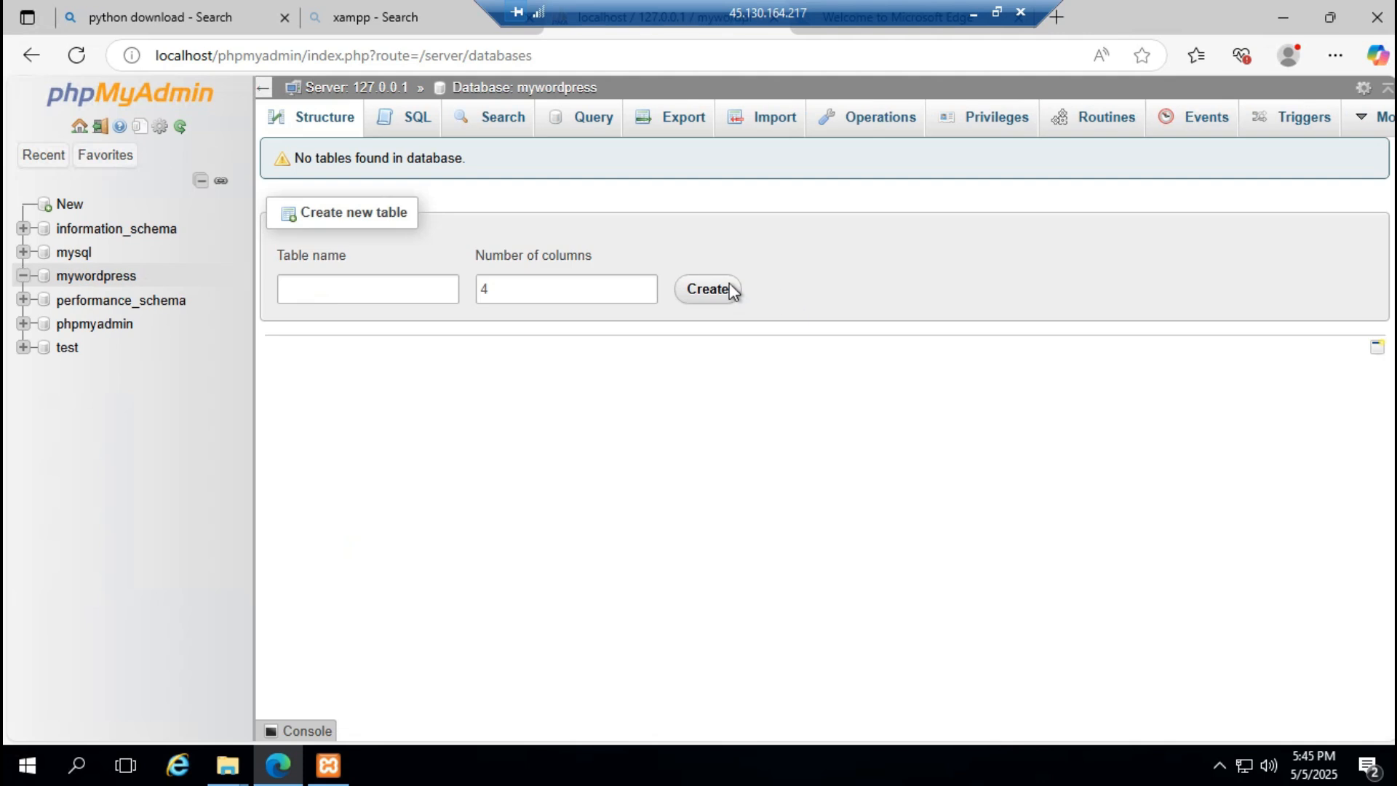
mouse_move(687, 1)
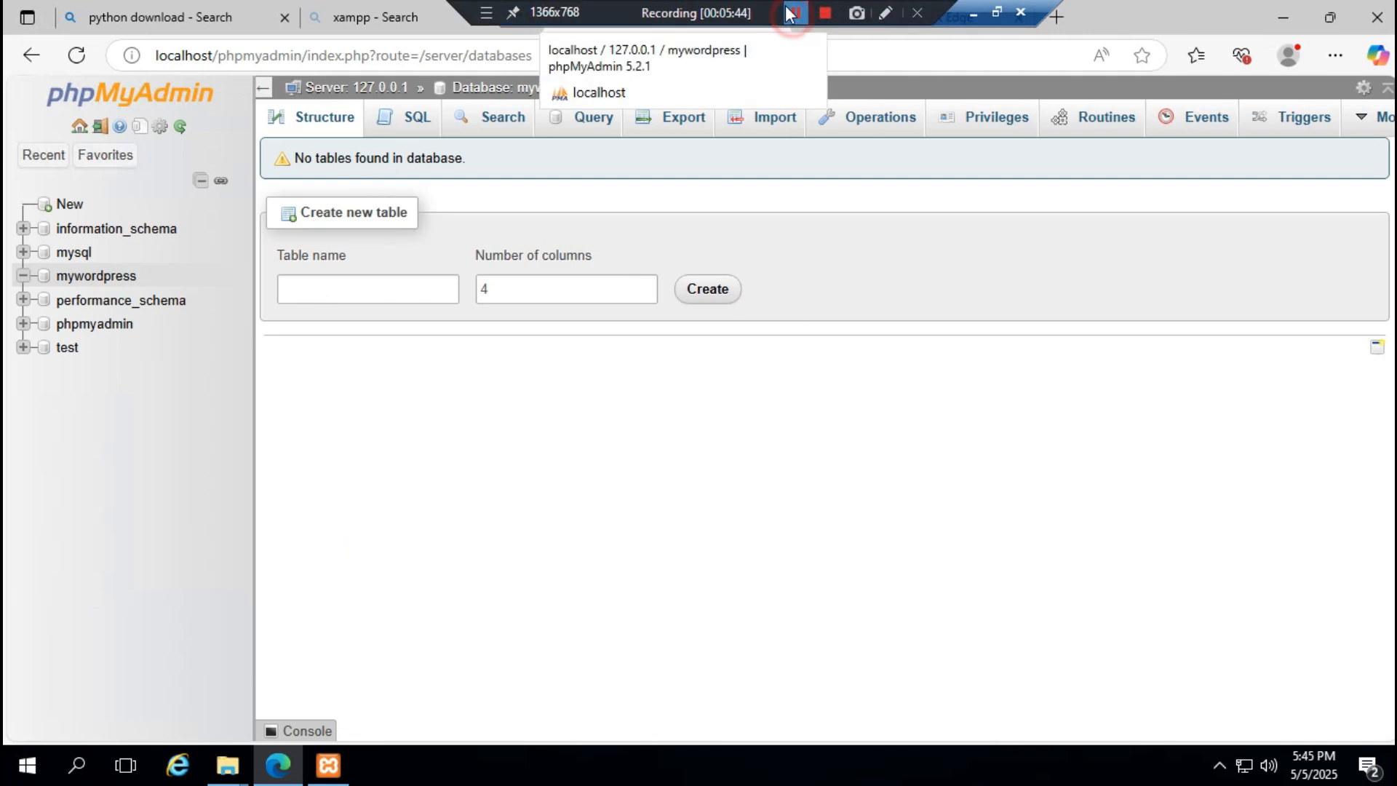
left_click_drag(548, 9, 1054, 13)
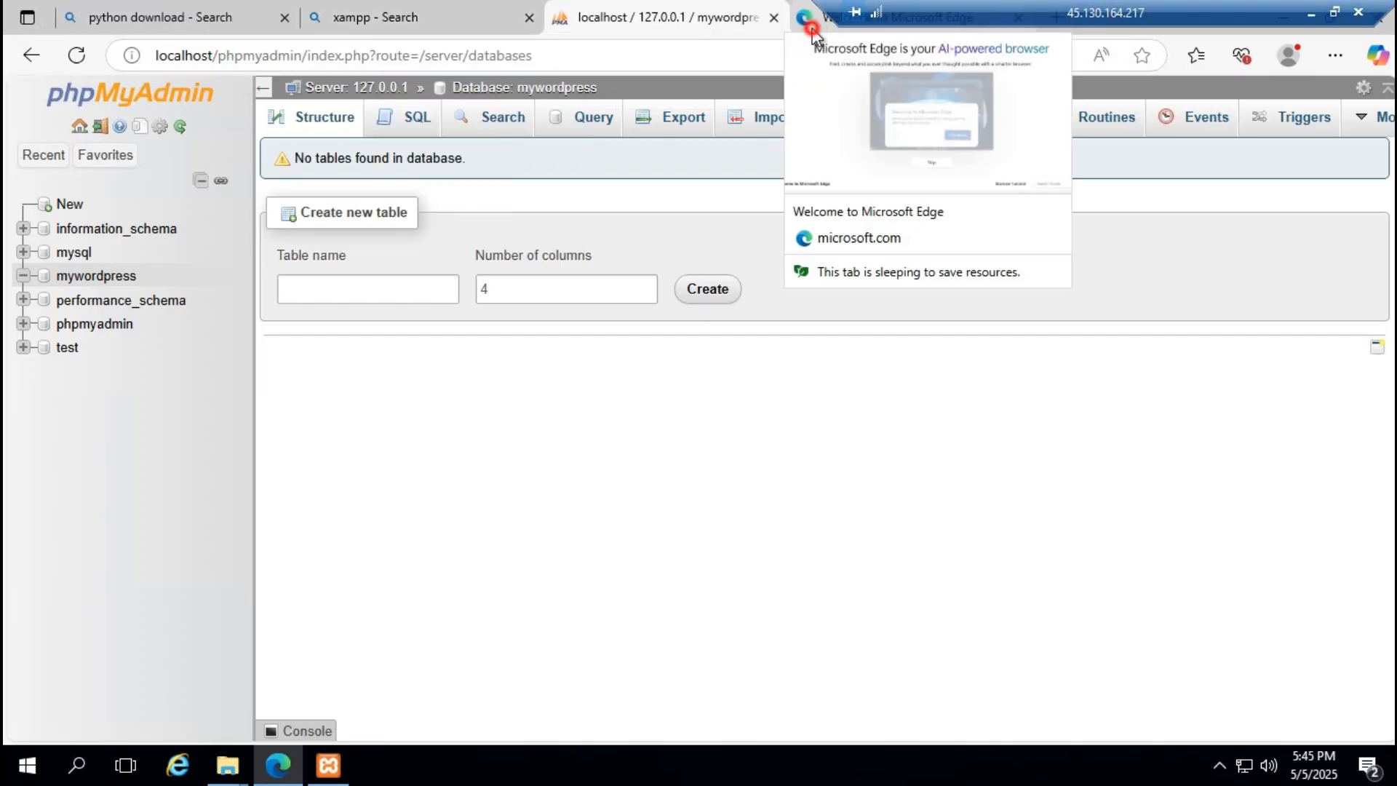
Step: In the spare welcome tab, enter localhost/ in the address bar
left_click(804, 17)
left_click(646, 54)
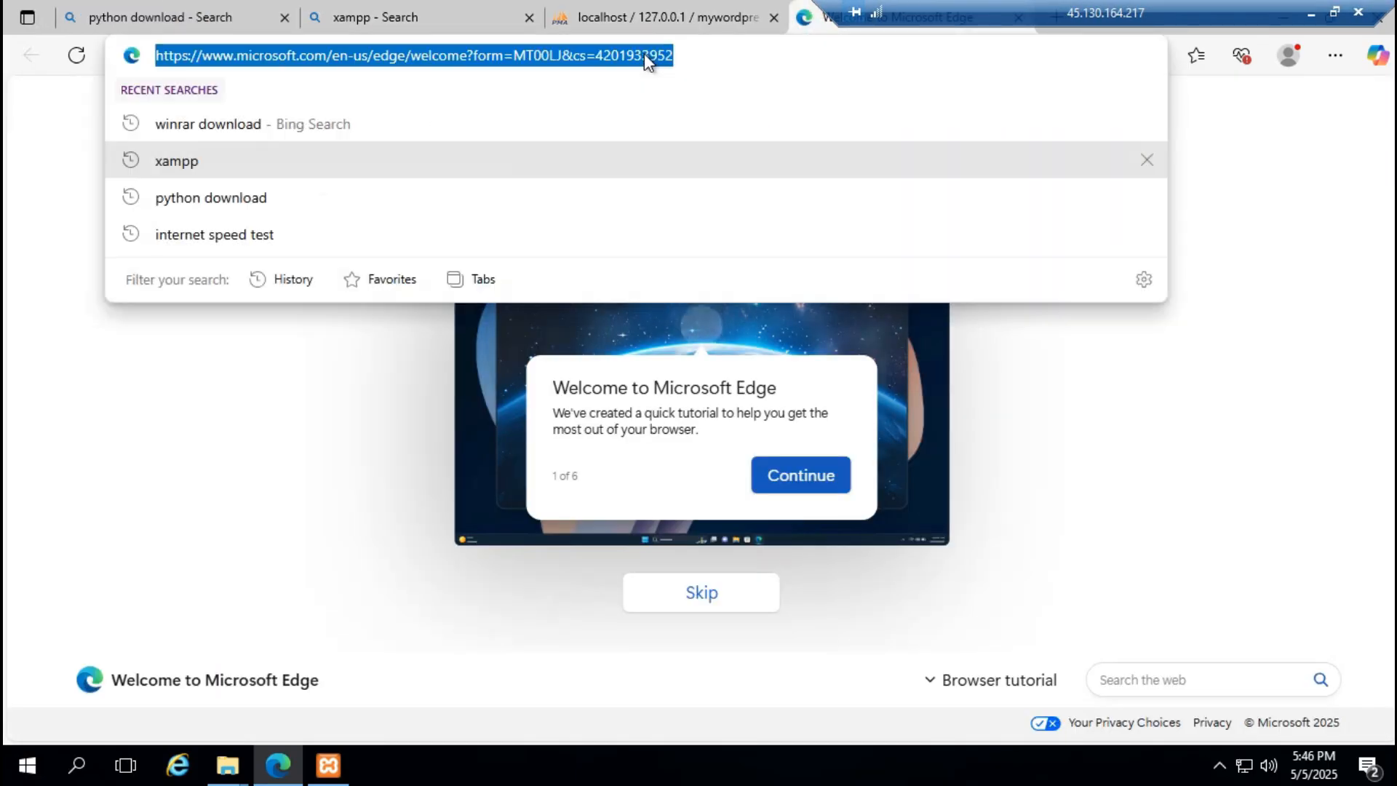
type("localhost/")
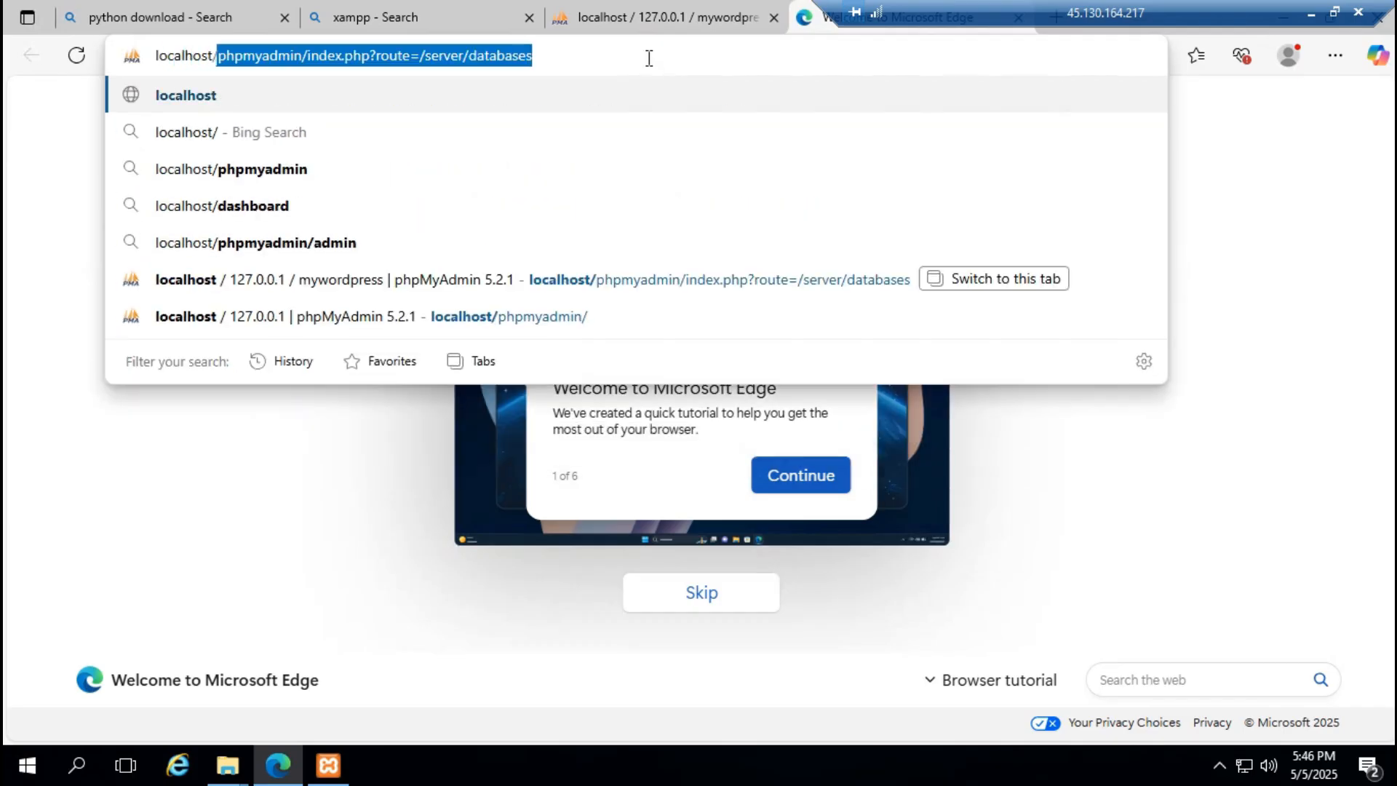
key("Delete")
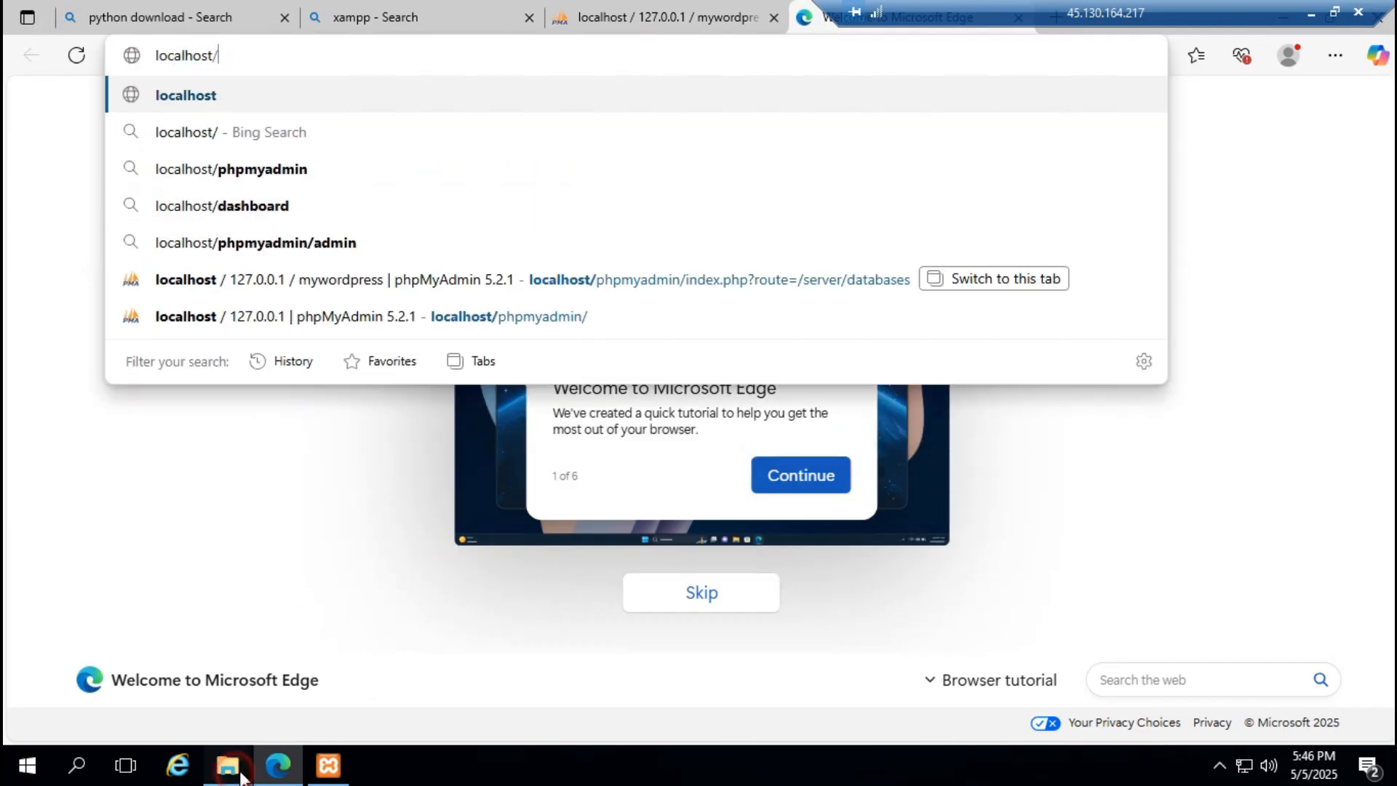
key("Return")
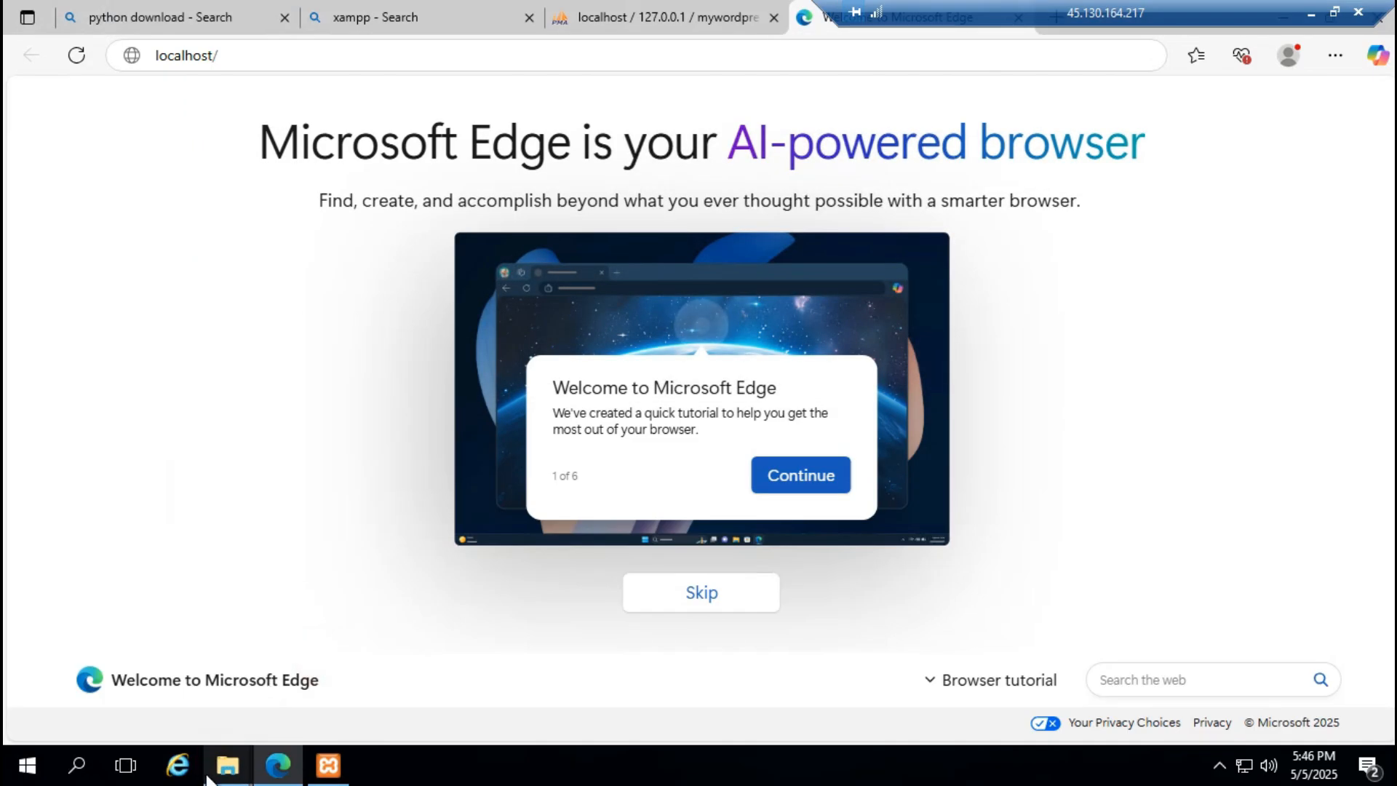
Step: Check the mywordpress folder name in htdocs, then load localhost/mywordpress
mouse_move(228, 764)
left_click(332, 692)
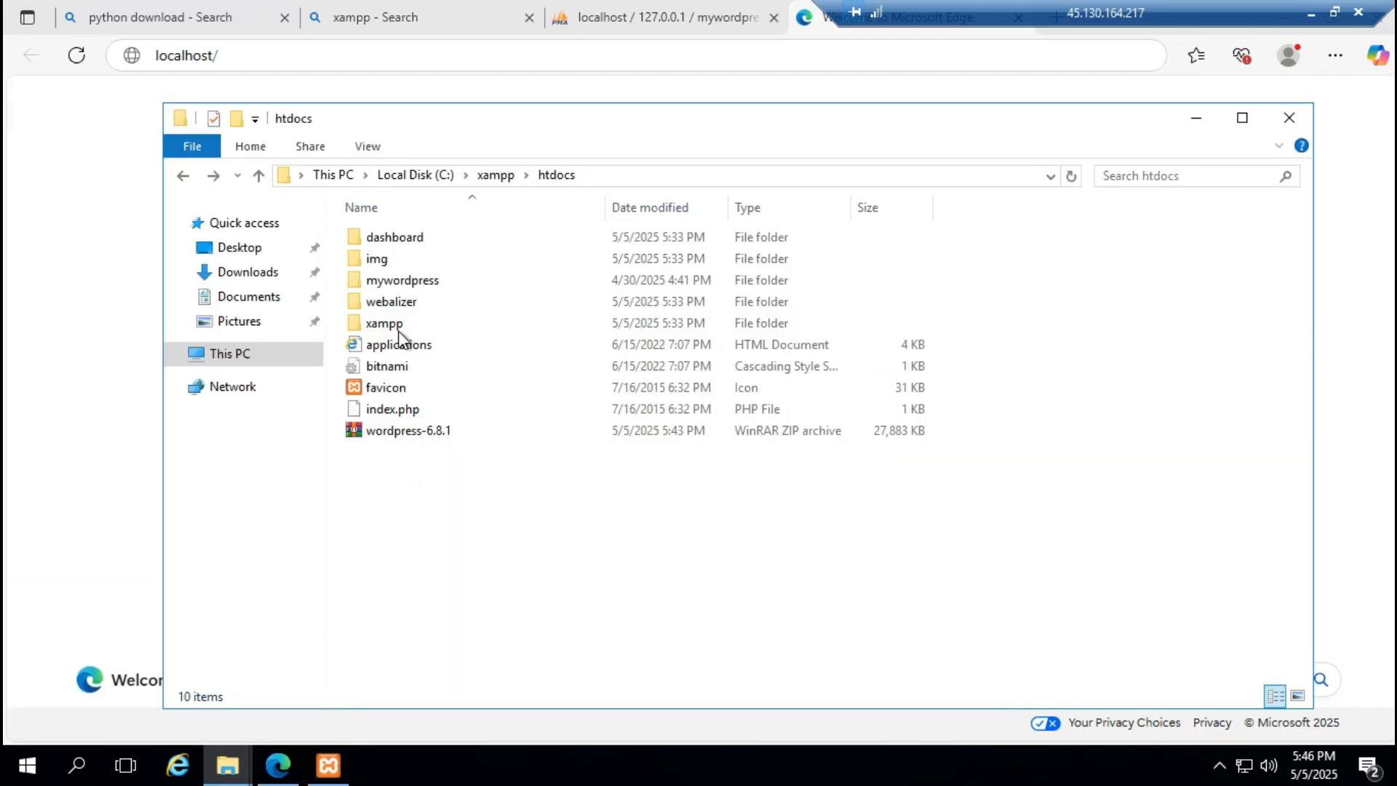
left_click(416, 281)
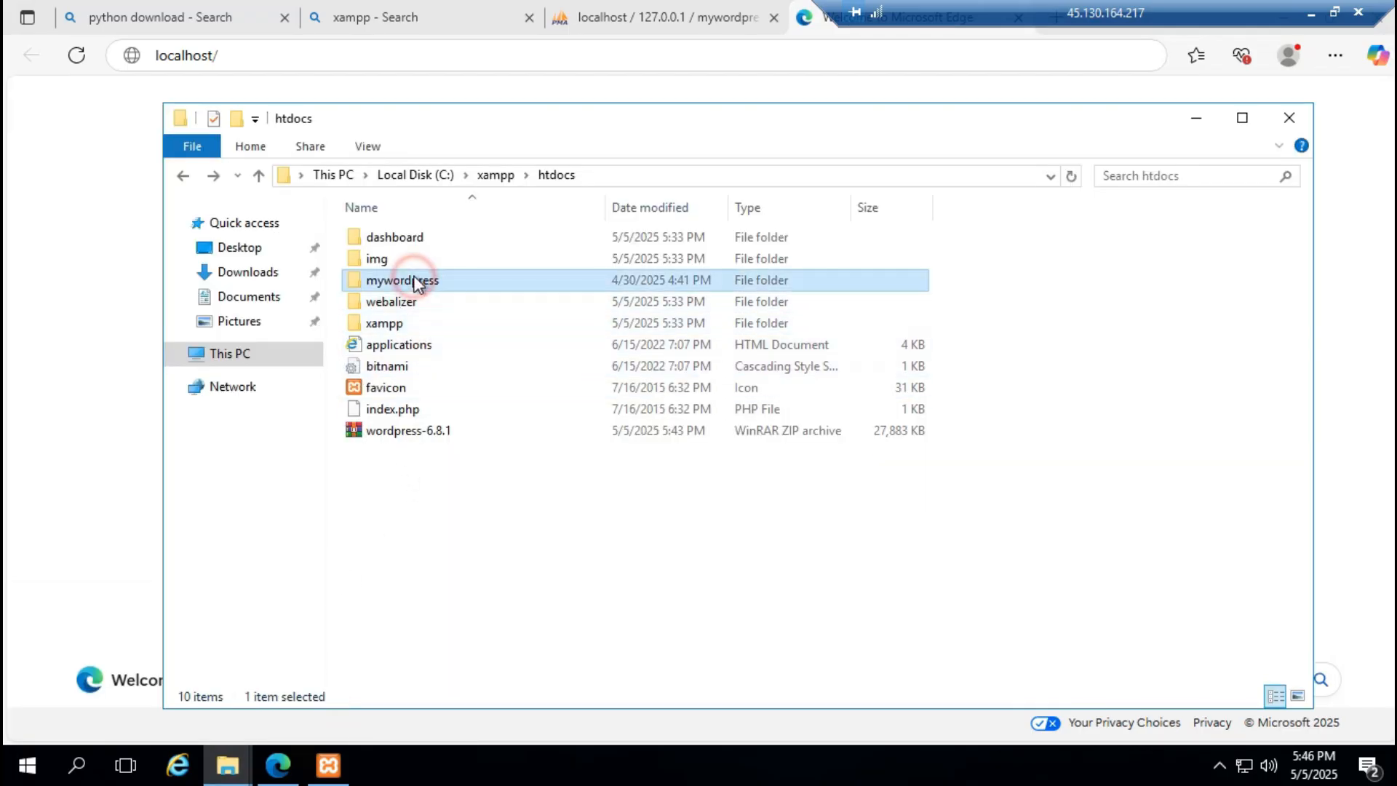
left_click(93, 163)
left_click(251, 54)
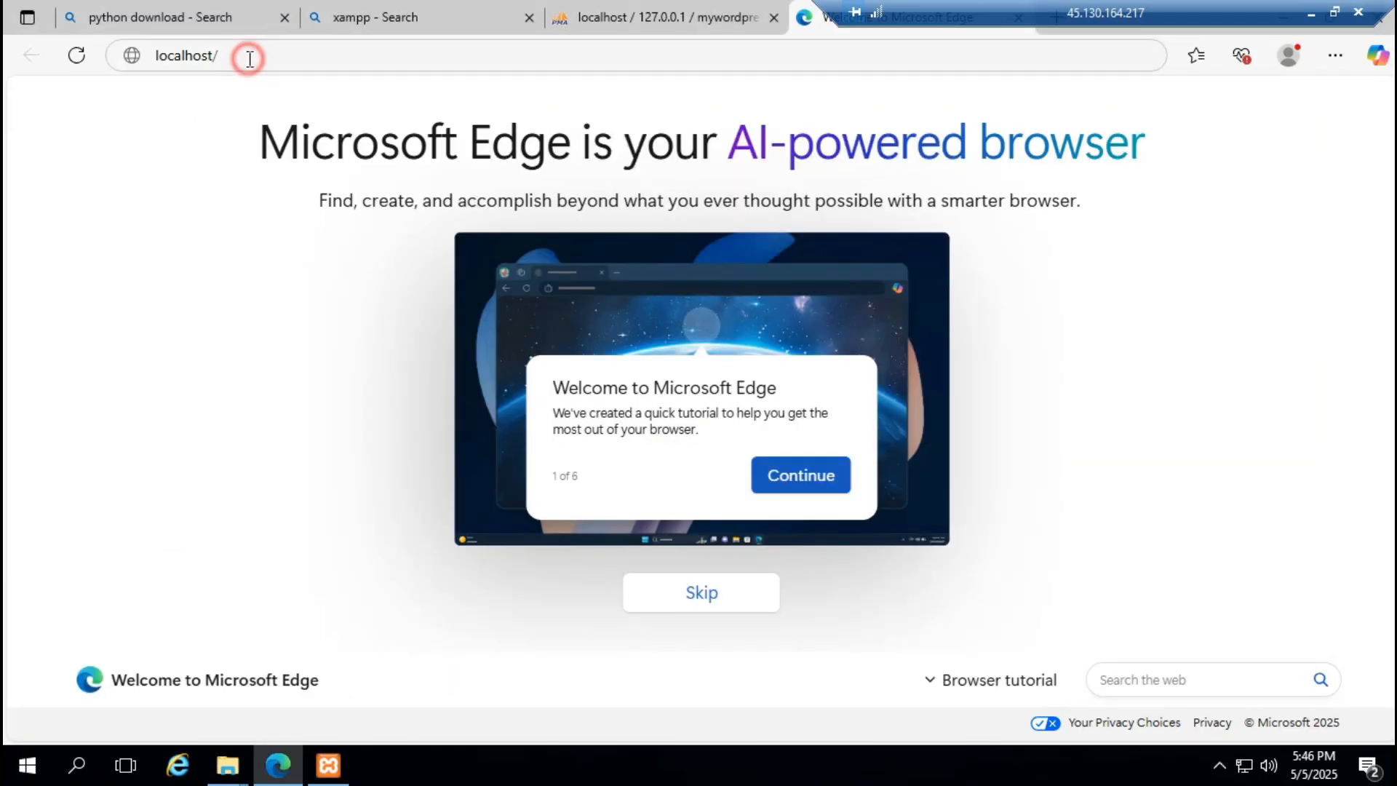
left_click(261, 50)
type("m")
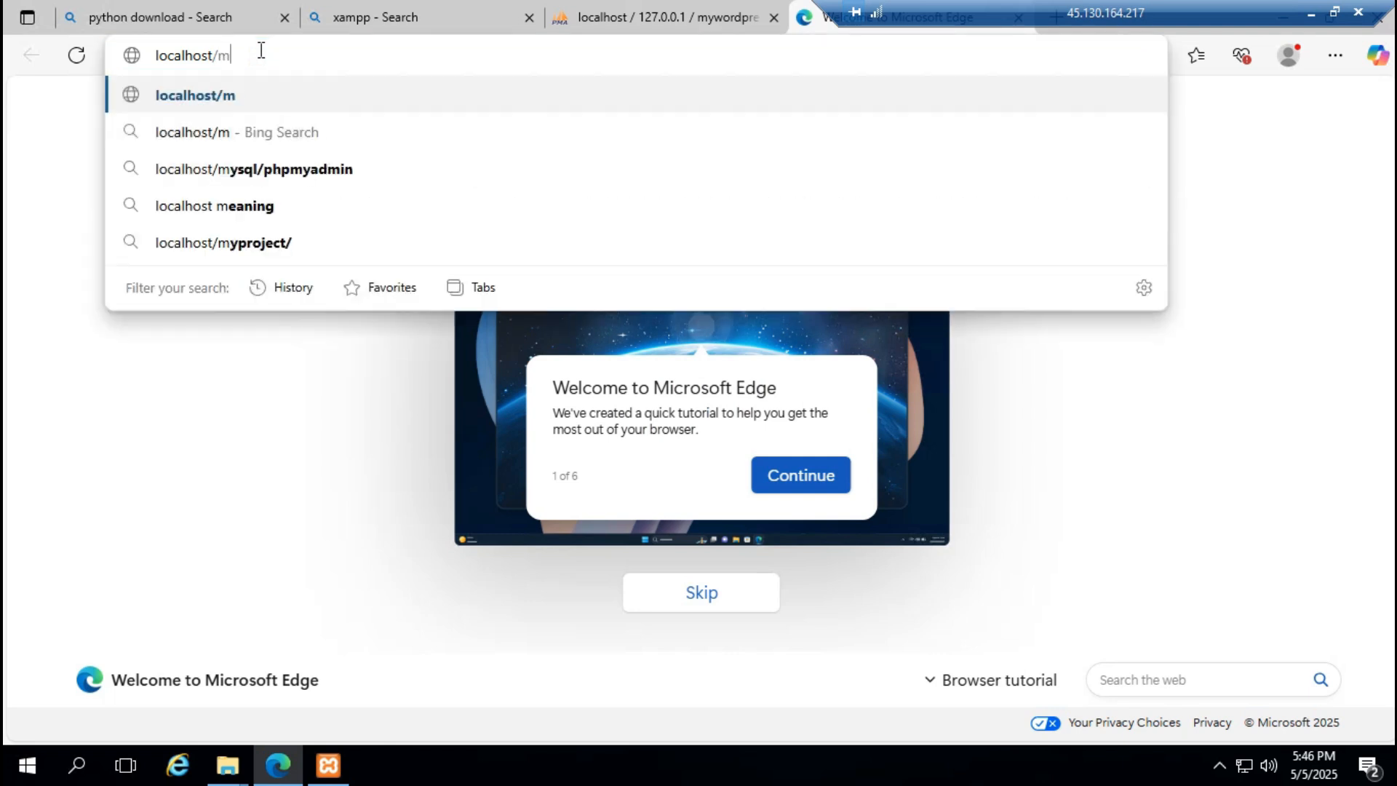
type("ywordpress")
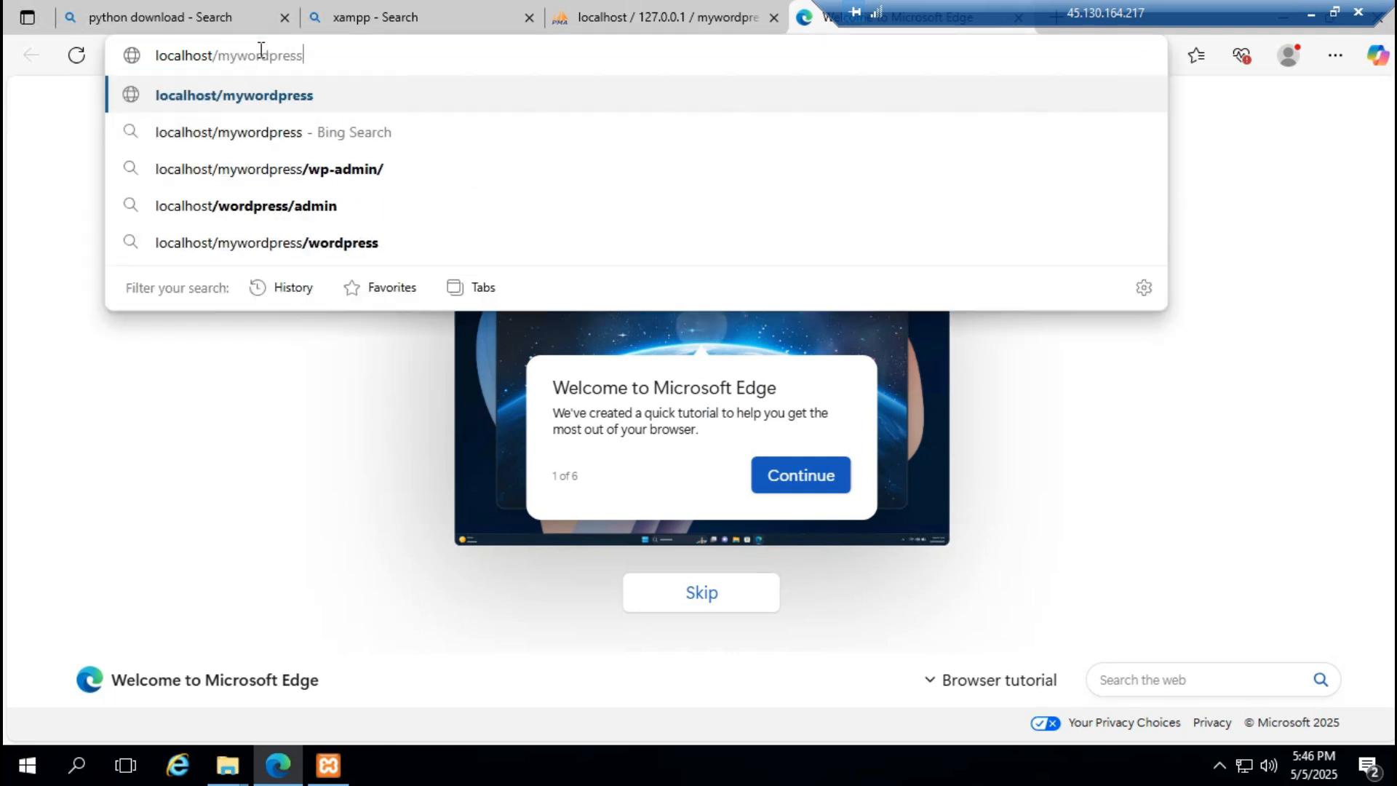
key("Return")
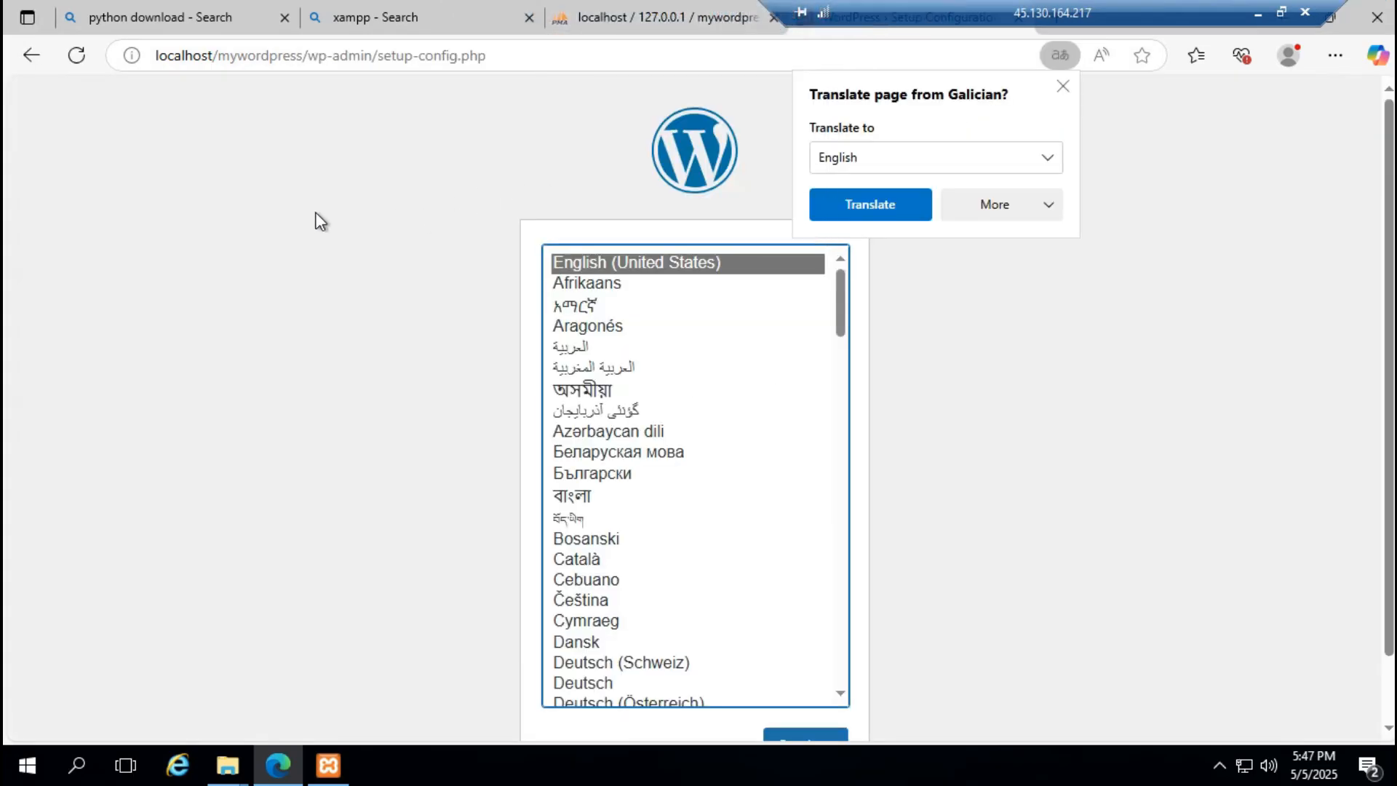
Step: Dismiss the Translate offer and continue with English (United States) as the installer language
left_click(352, 242)
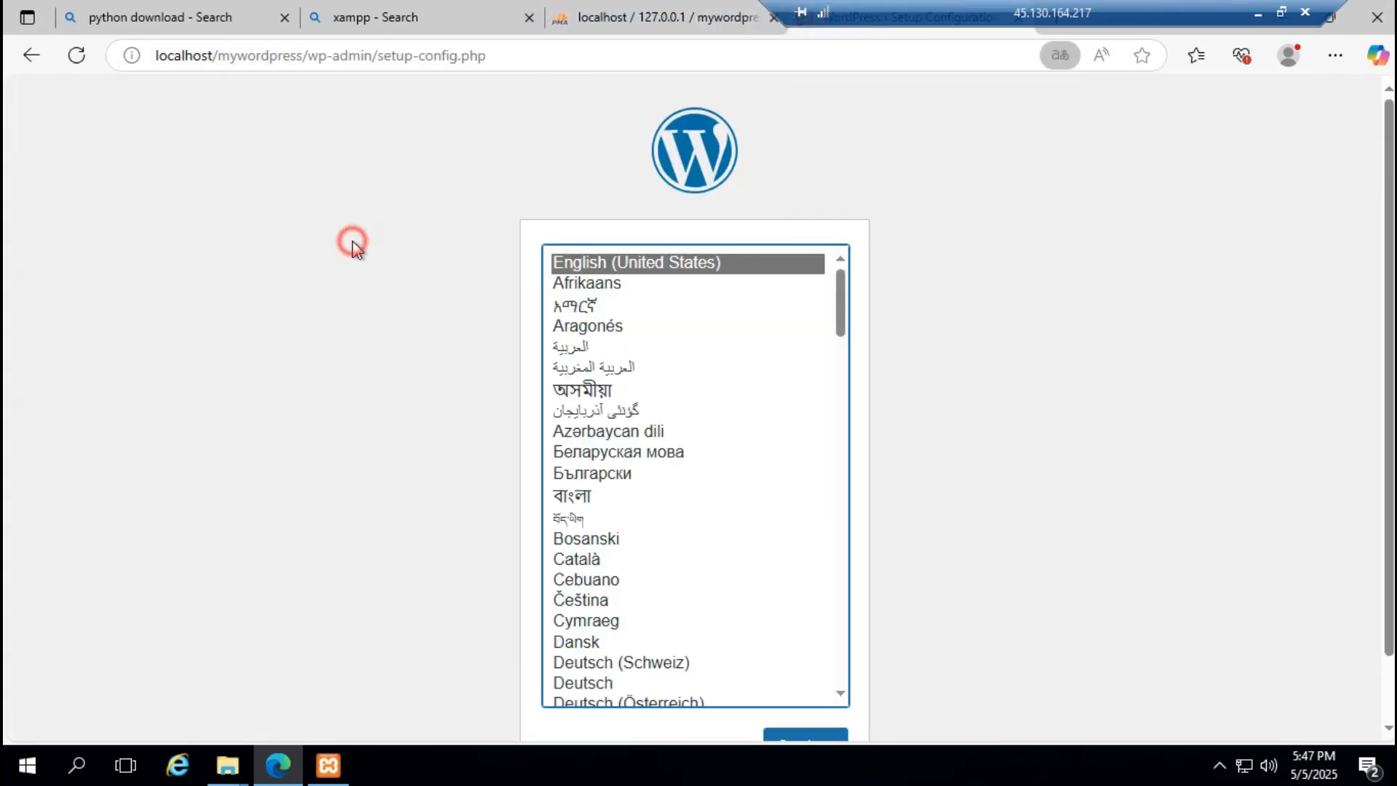
double_click(855, 17)
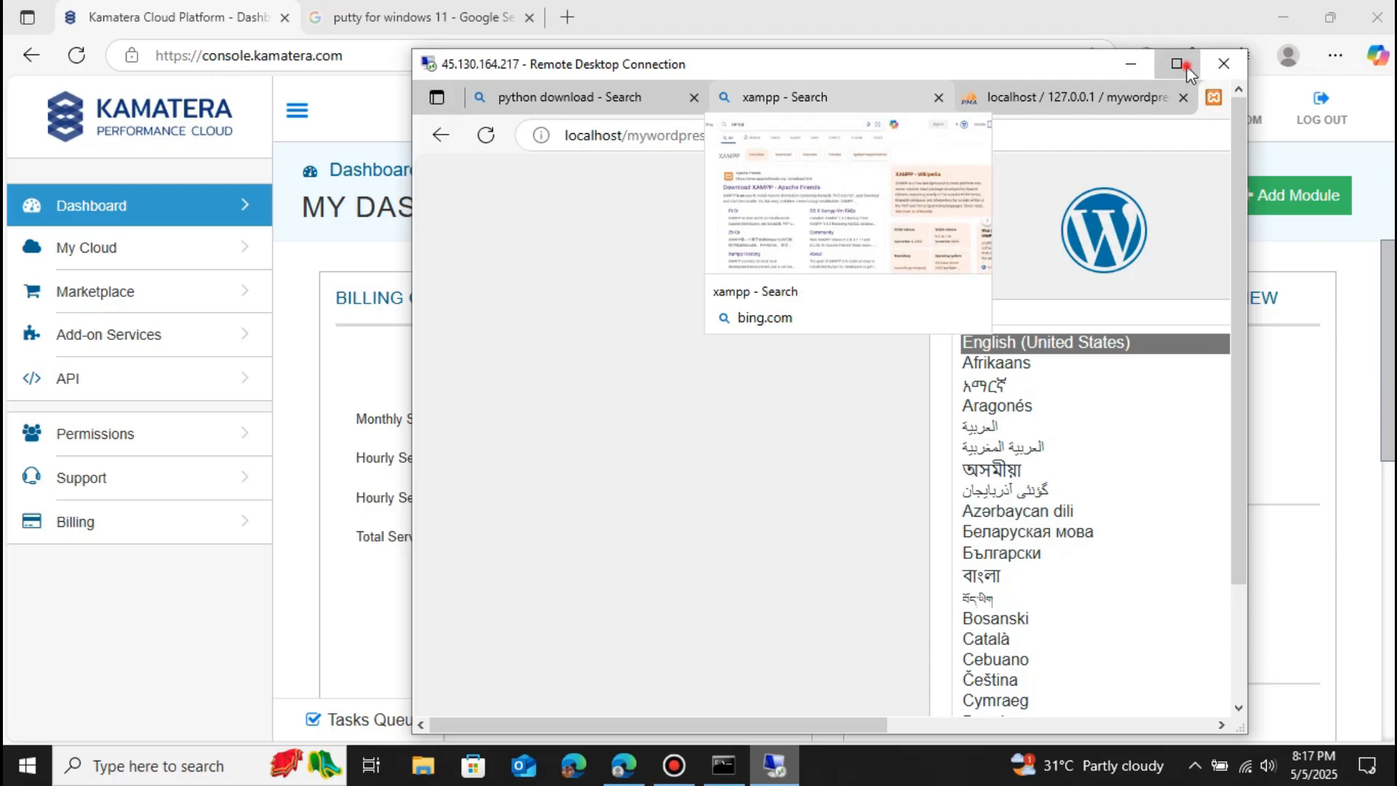
left_click(1186, 65)
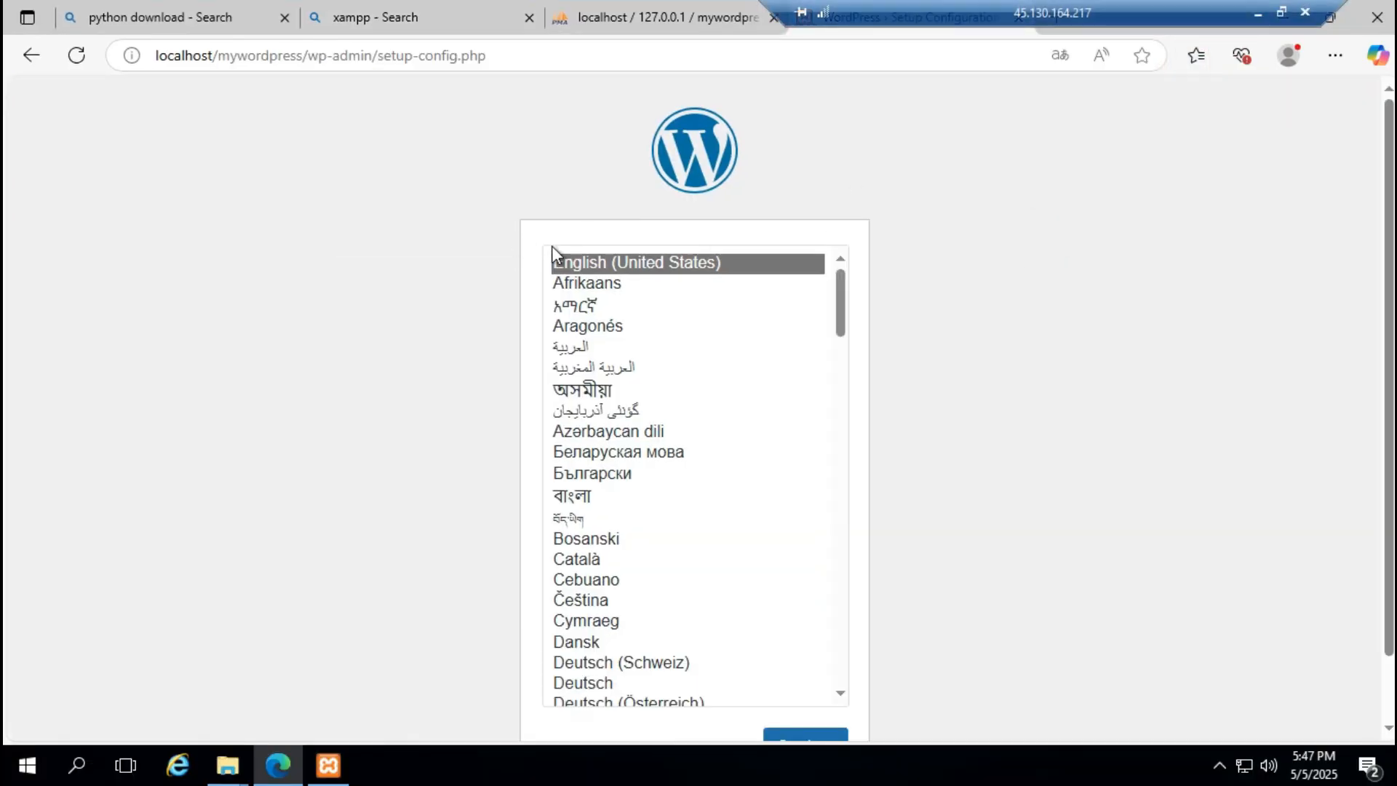
scroll(1012, 291, "down", 1)
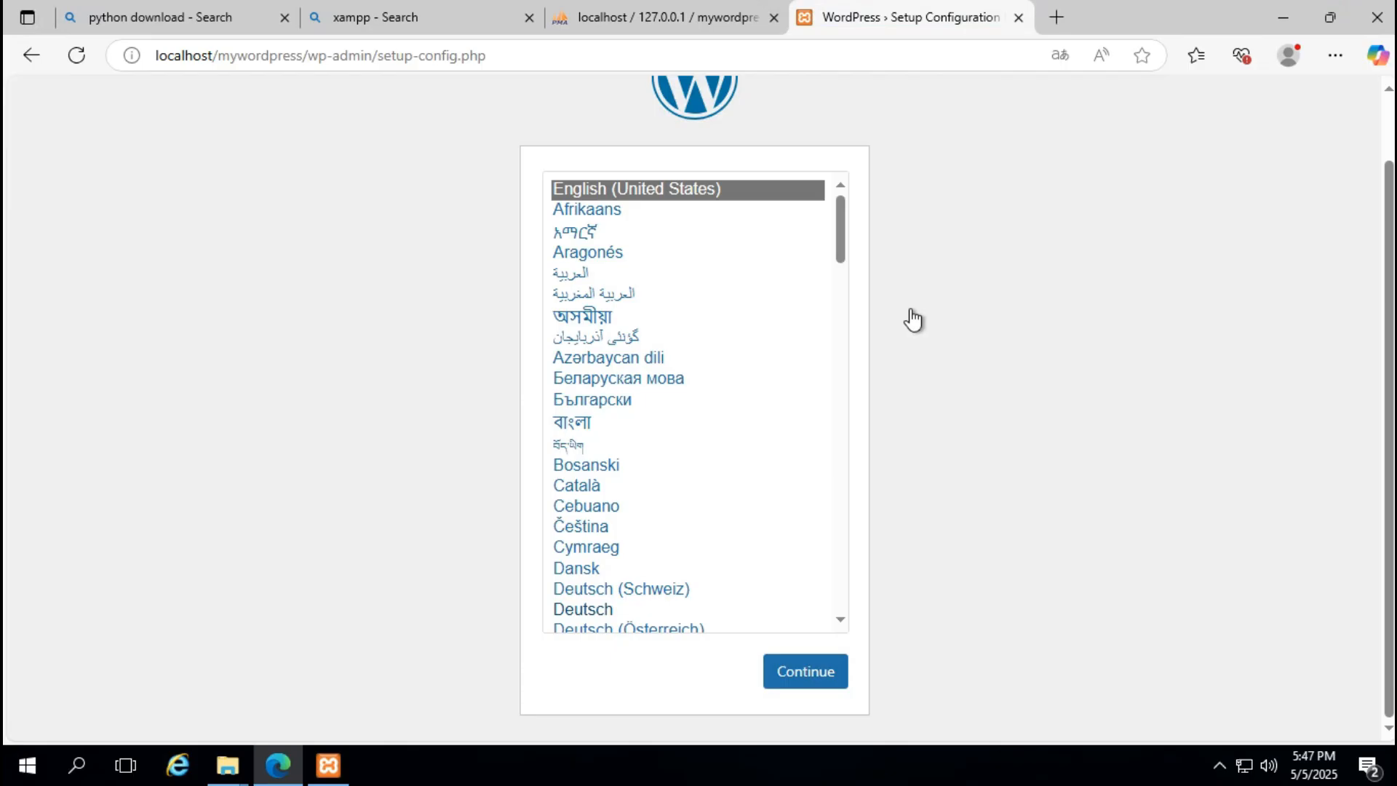
scroll(902, 568, "up", 1)
scroll(899, 625, "down", 1)
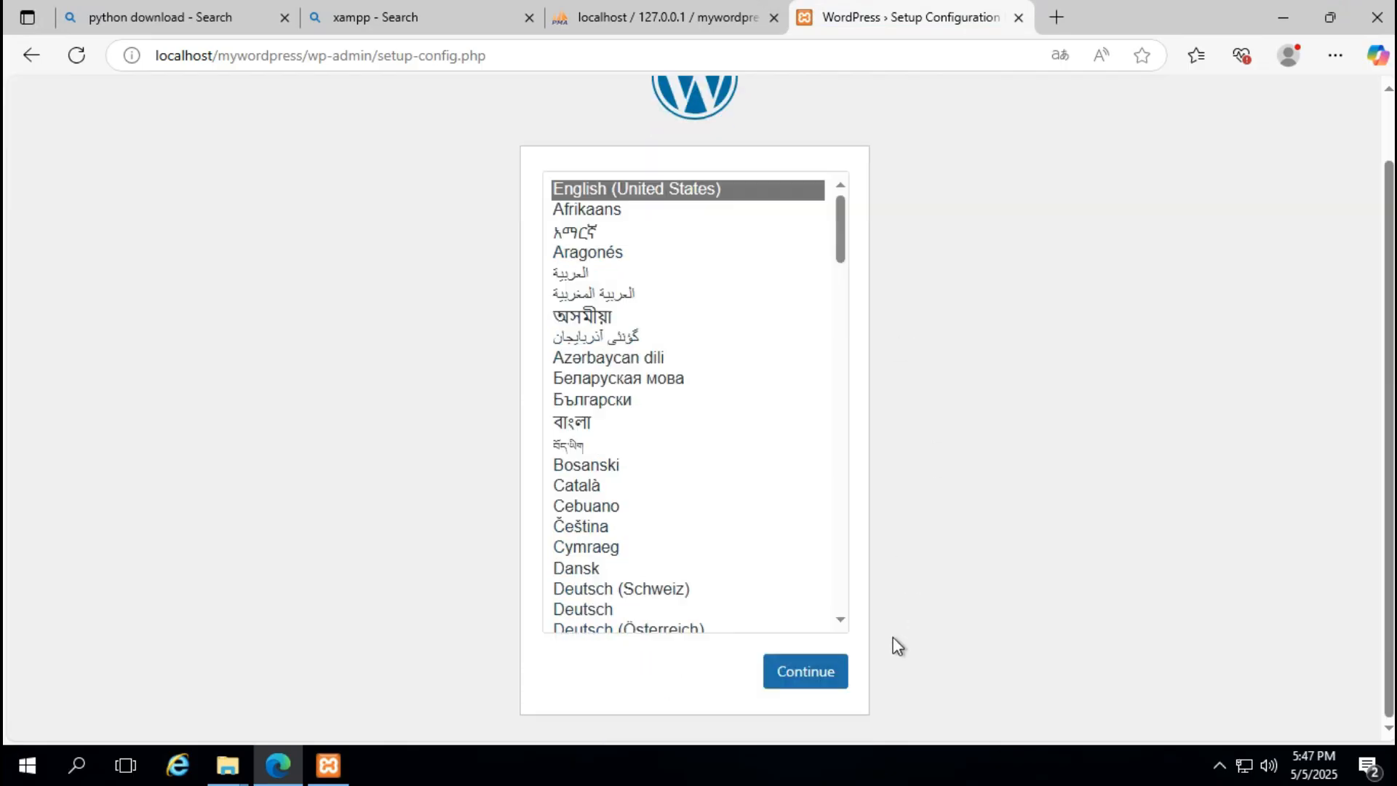
left_click(809, 682)
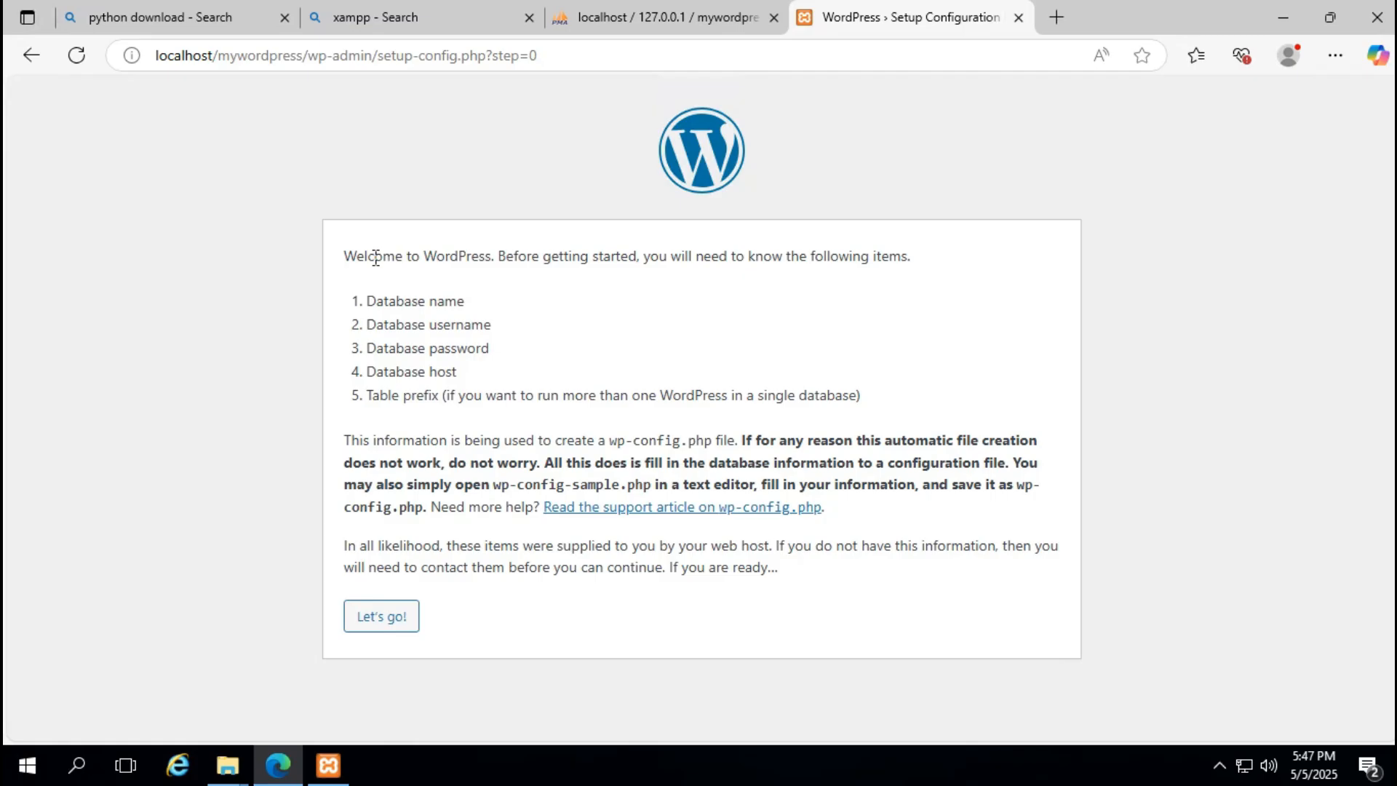
Step: Enter database name mywordpress, username root, and leave the password empty
left_click(401, 618)
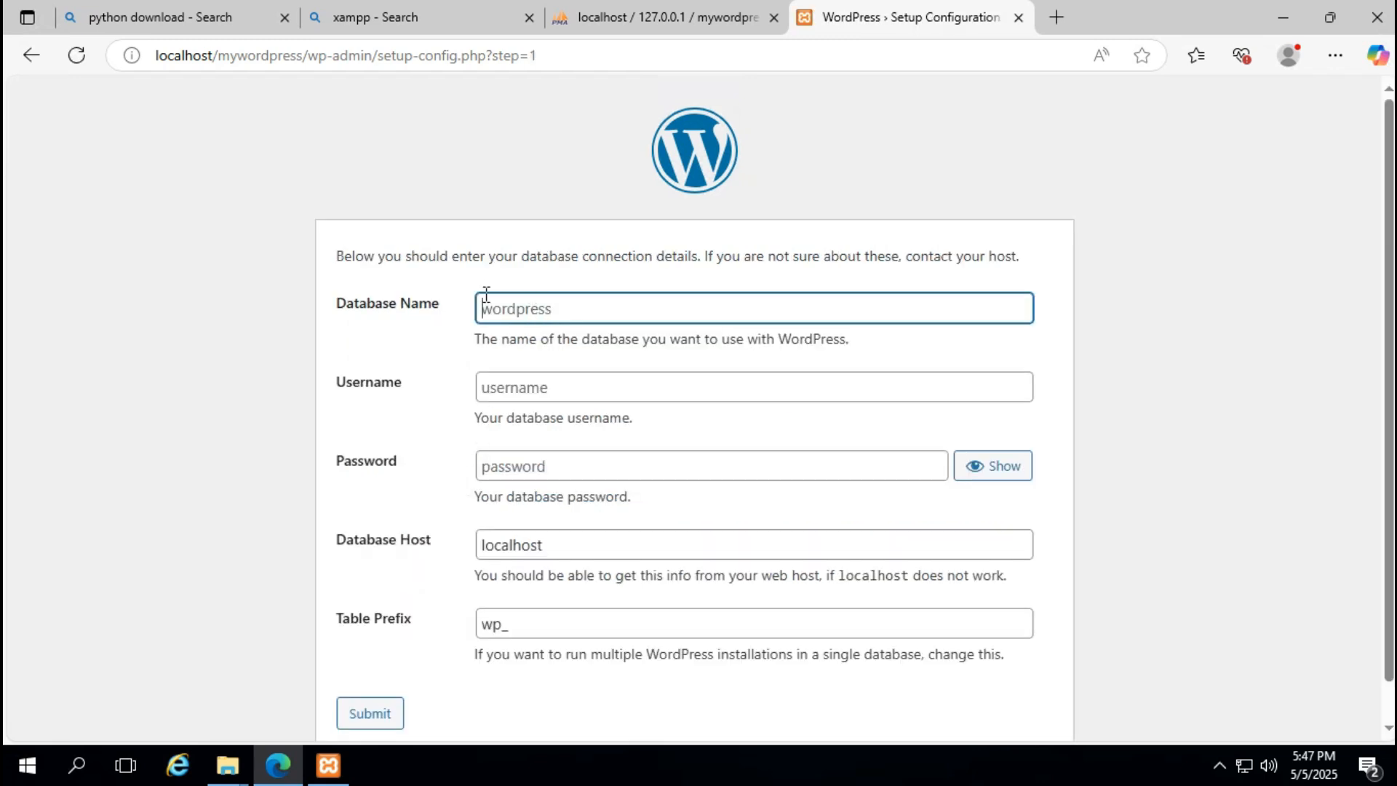
type("mywordpress")
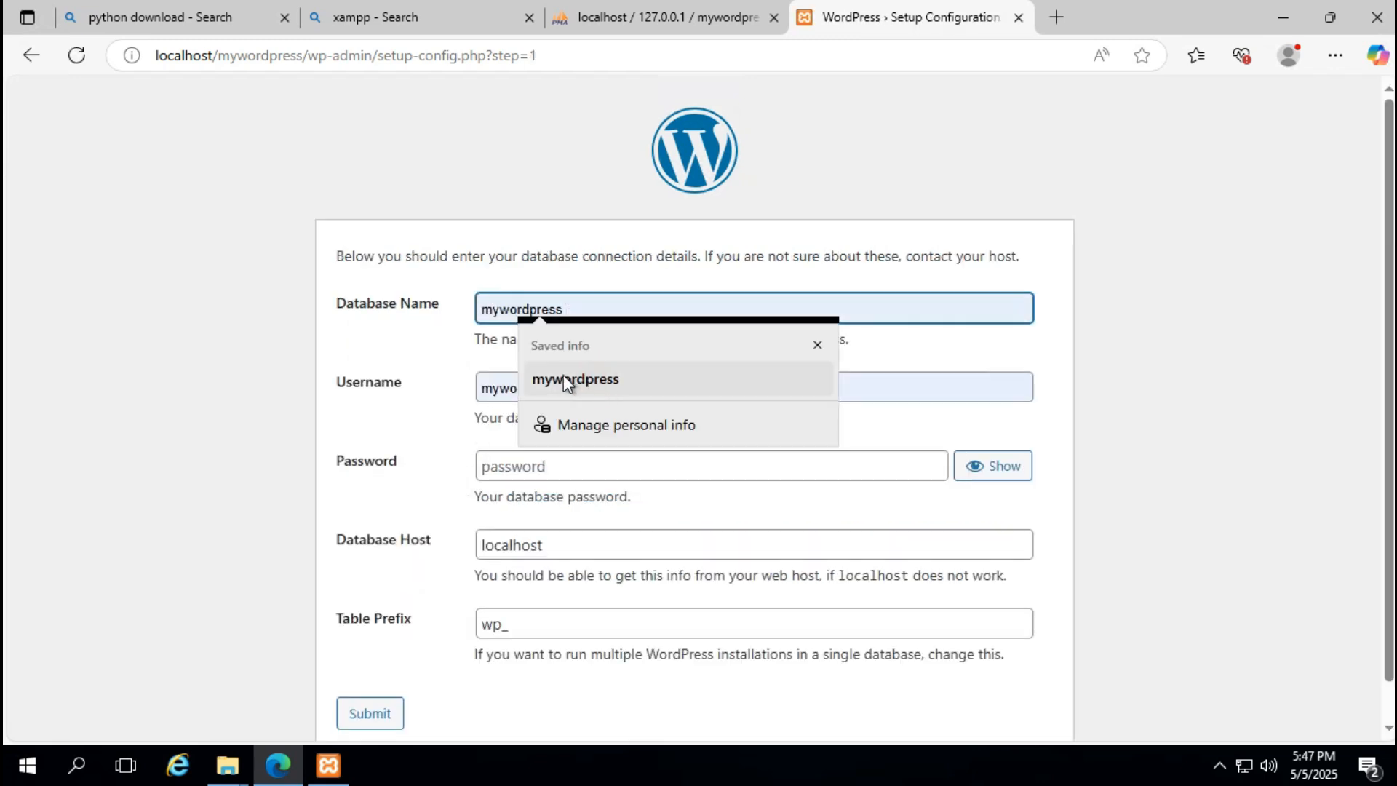
left_click(562, 376)
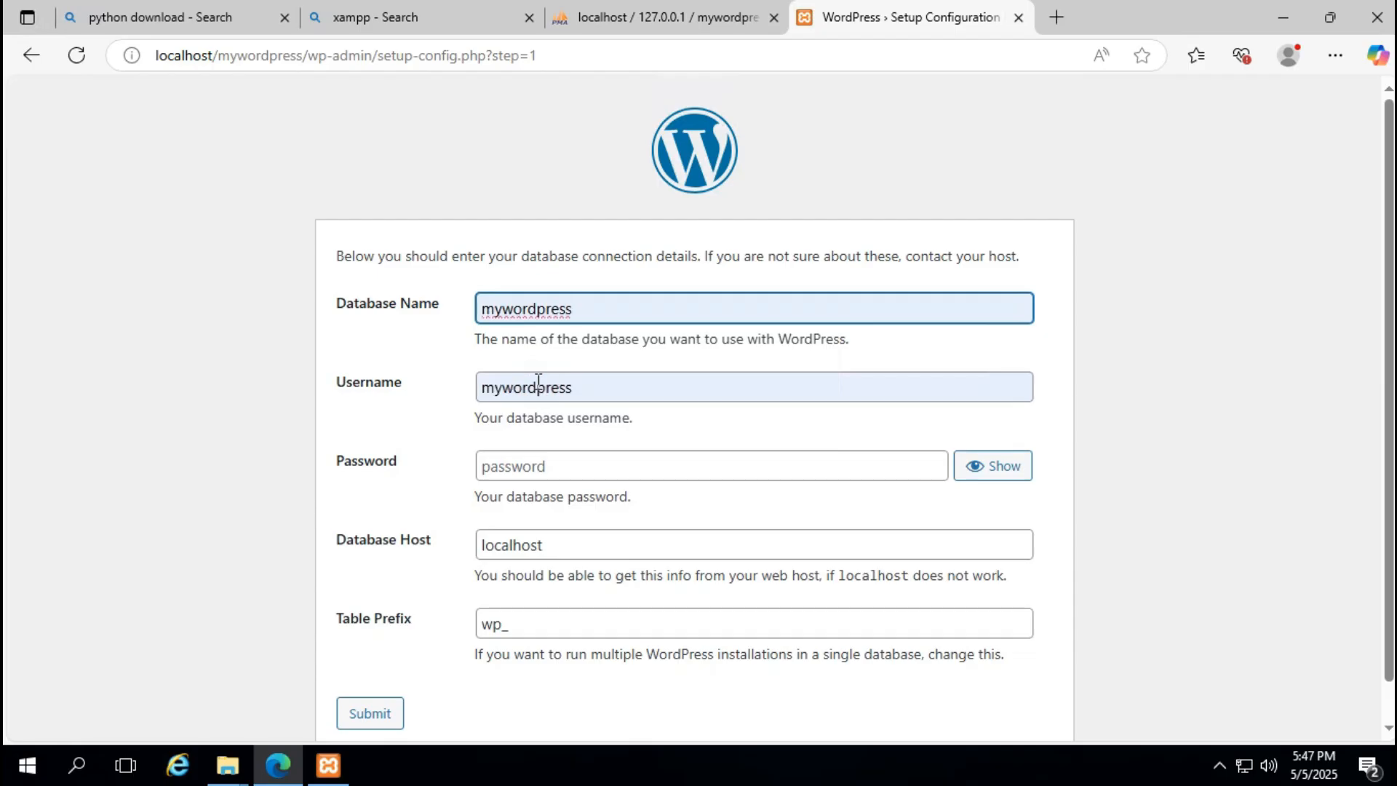
key("Tab")
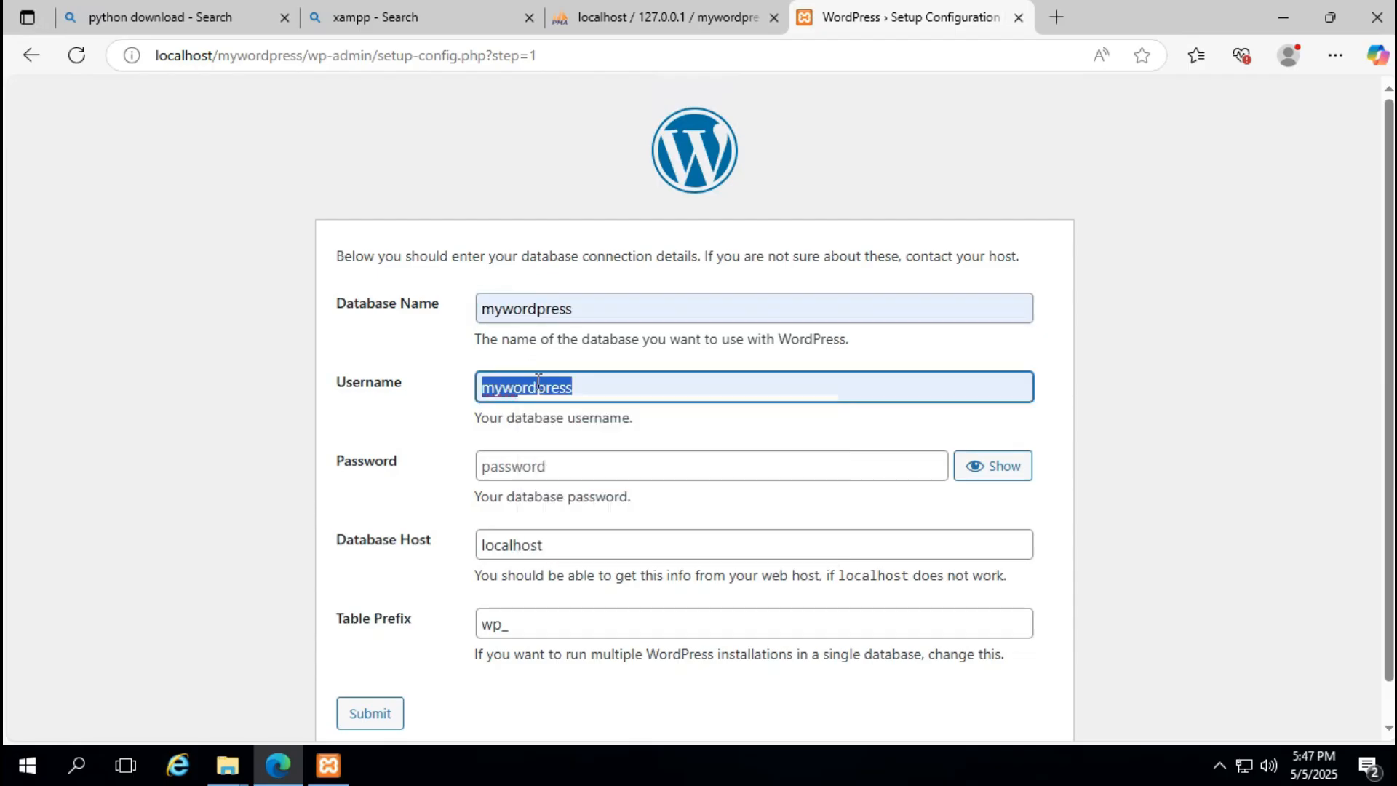
type("root")
left_click(496, 473)
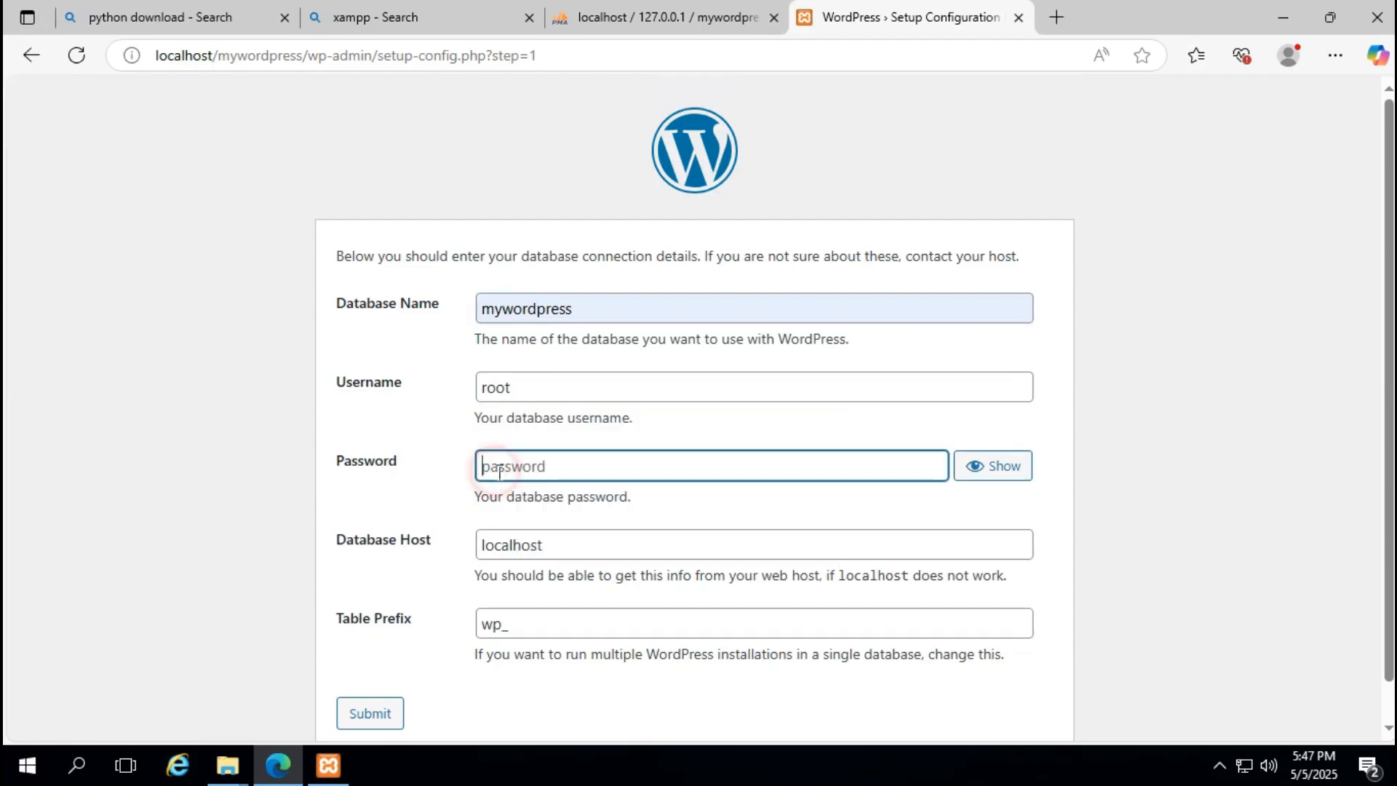
left_click(1168, 441)
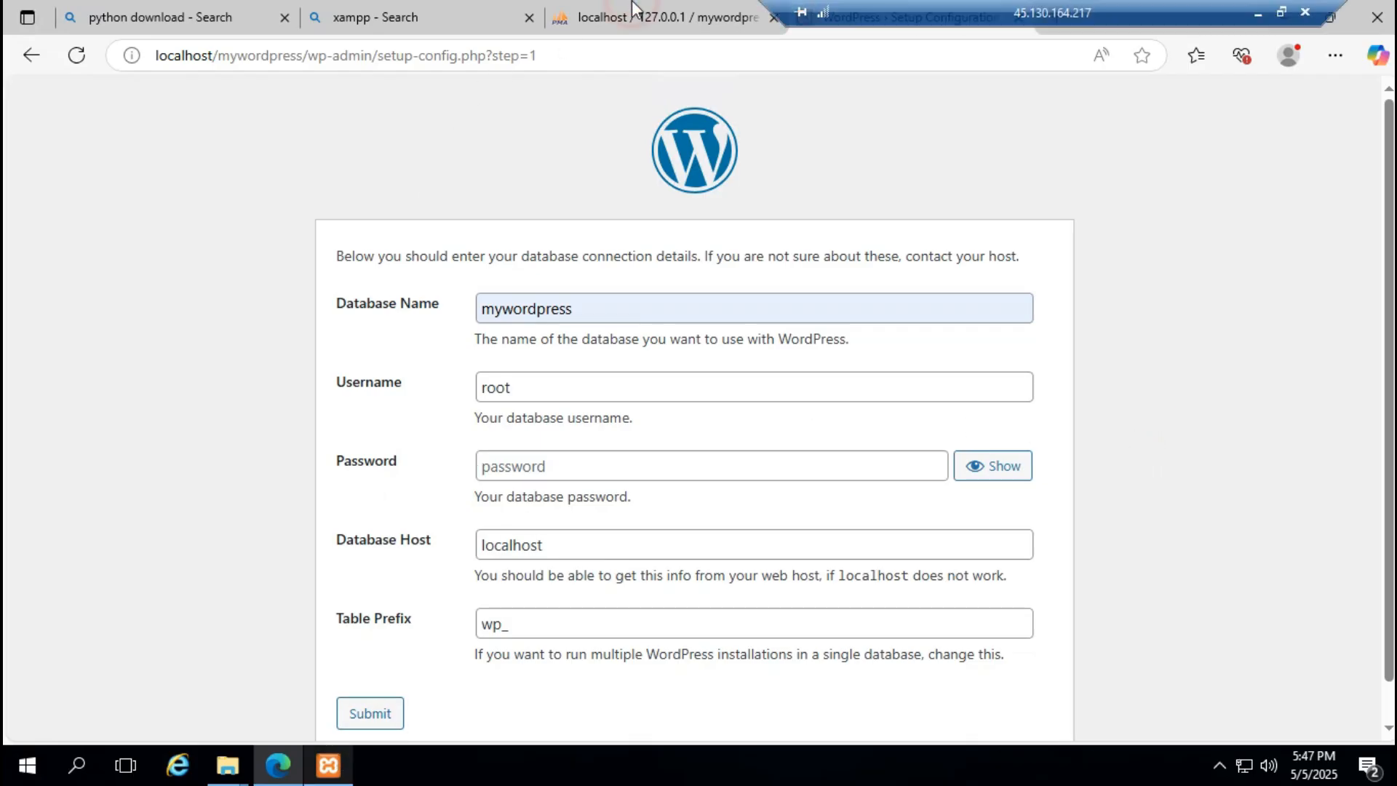
Step: Verify the mywordpress database in phpMyAdmin, submit the details, and run the installation
left_click(655, 17)
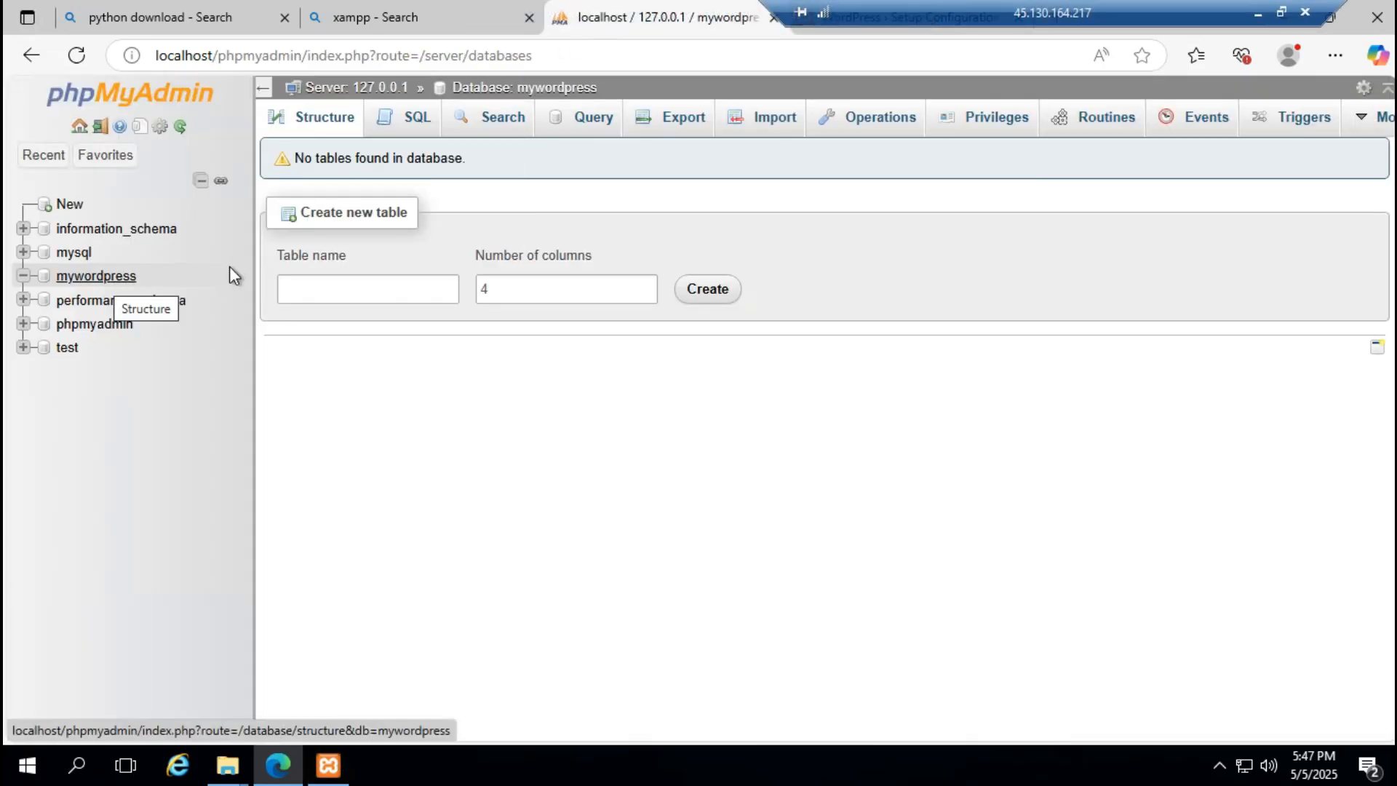
left_click(884, 27)
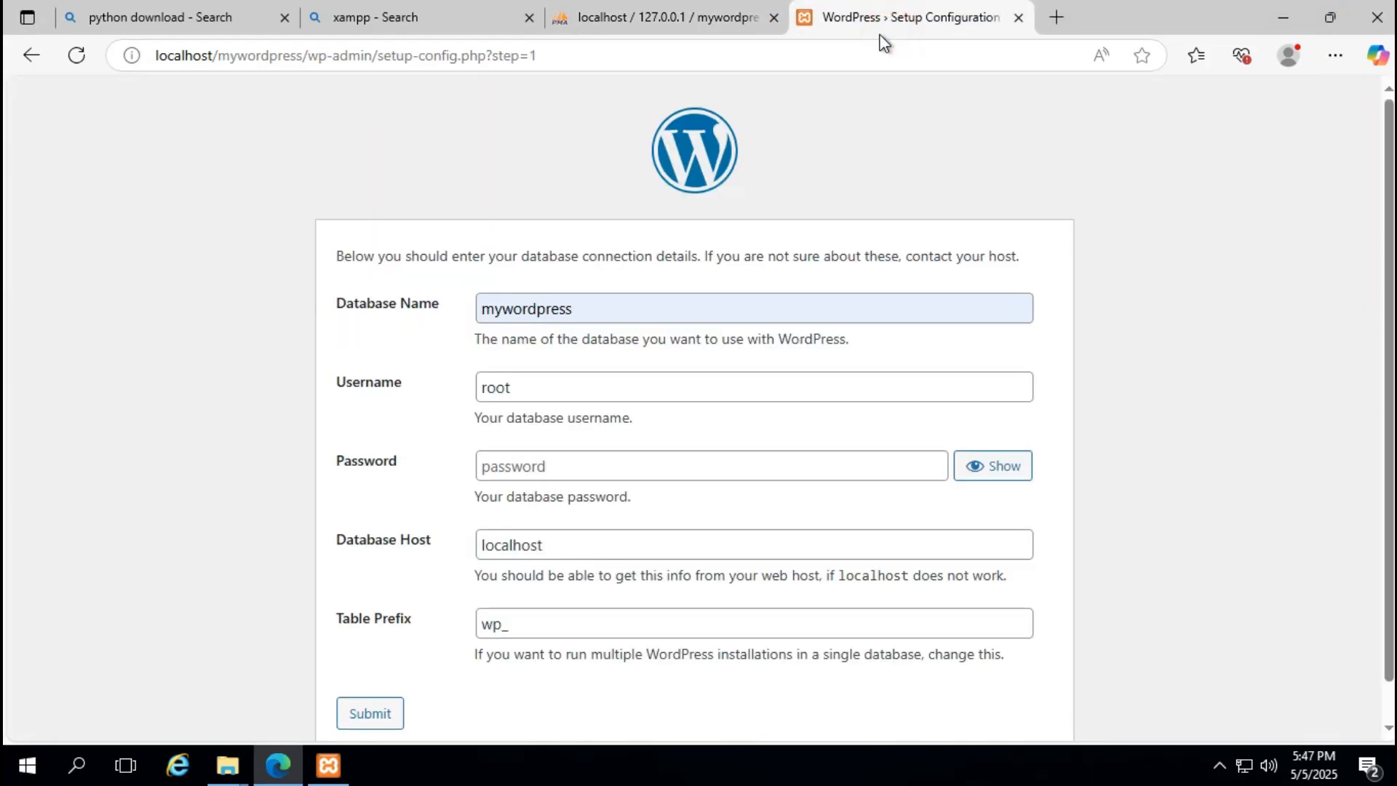
scroll(1091, 289, "down", 1)
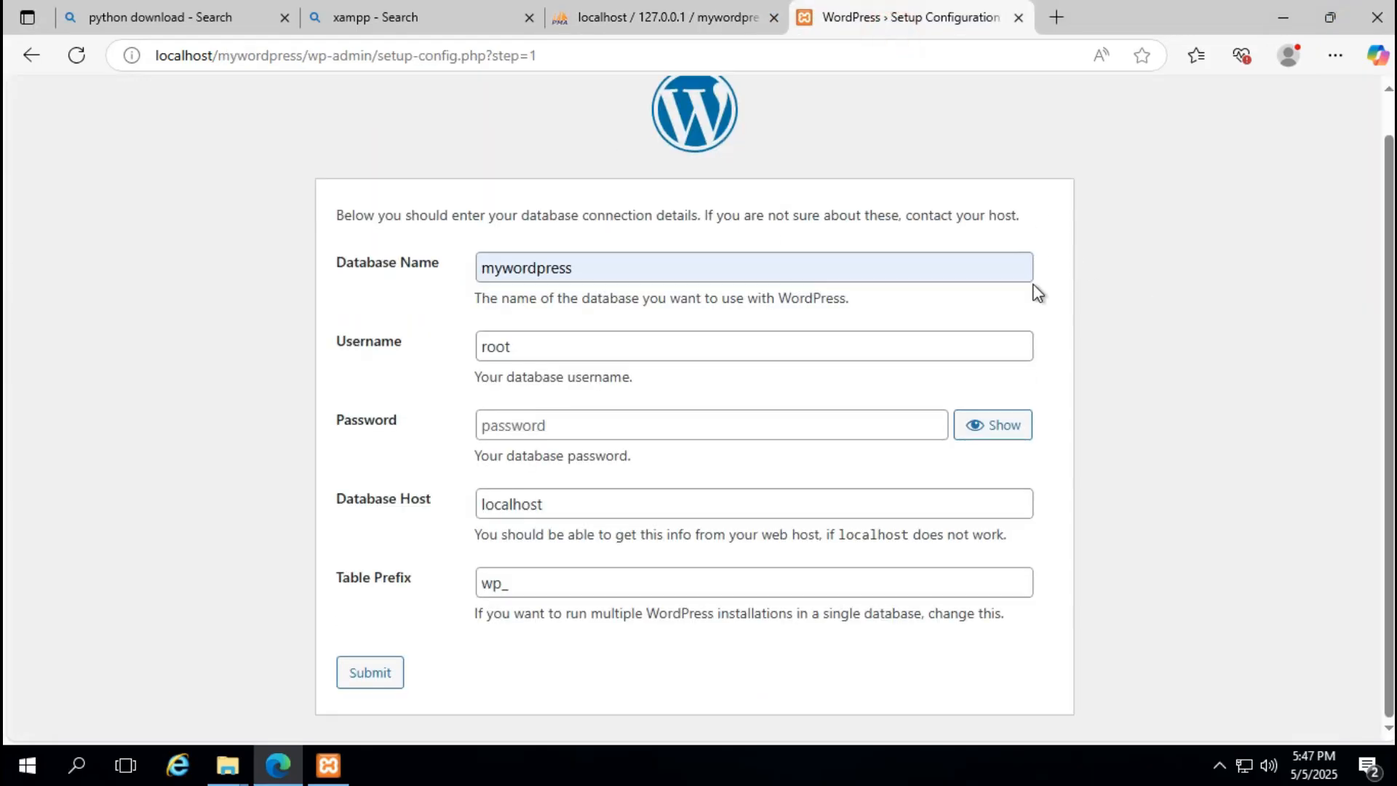
left_click(1043, 291)
left_click(359, 671)
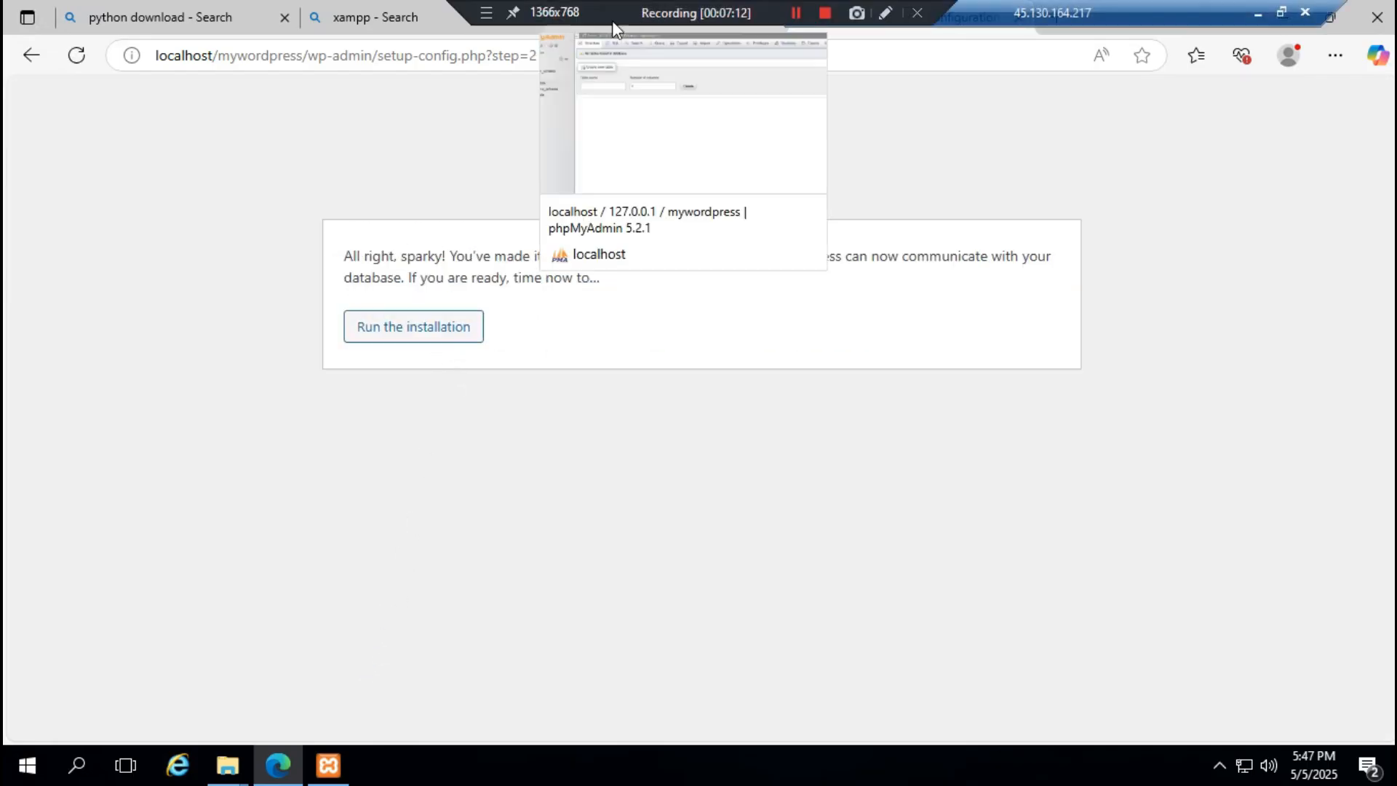
left_click(414, 331)
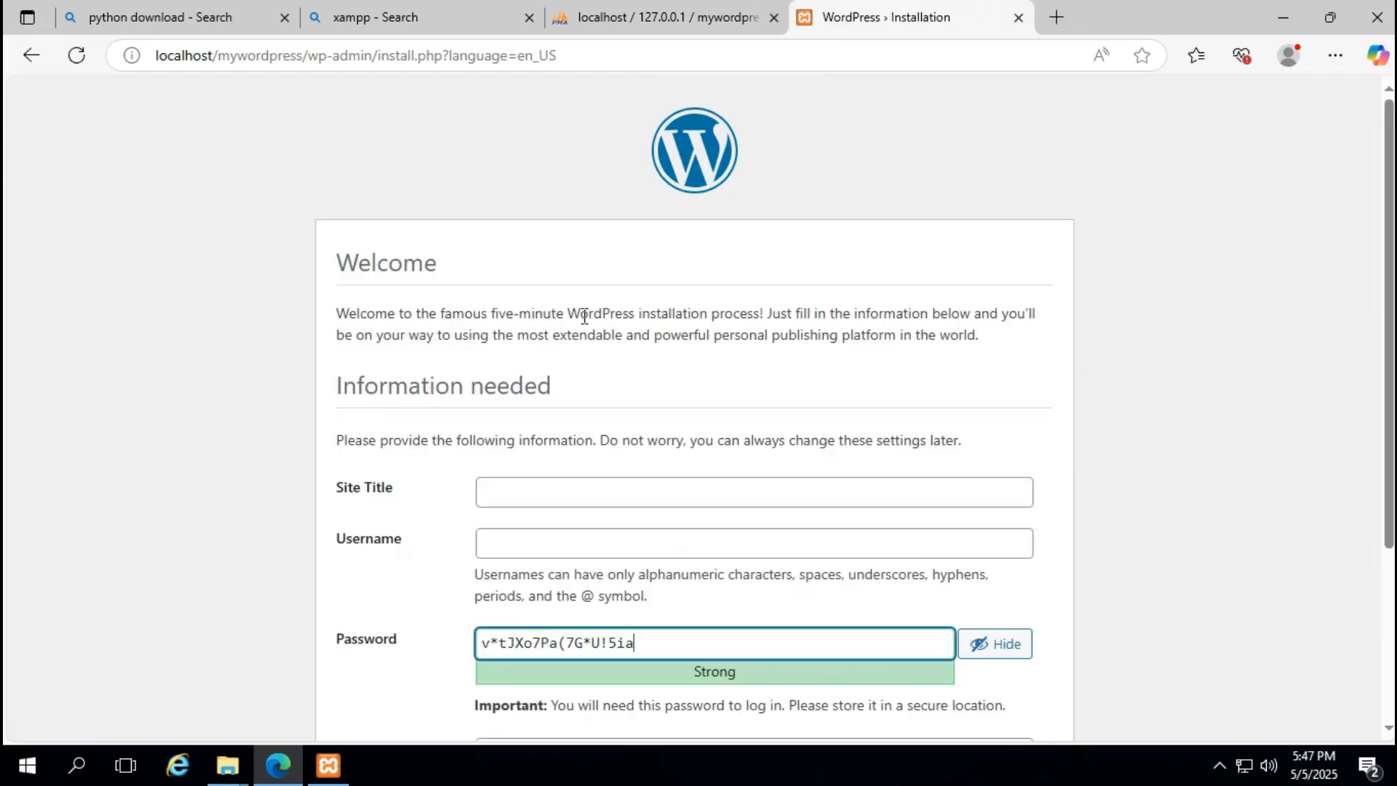
Step: Enter the site title ProgramingWithKumaresan and the admin username
scroll(584, 316, "down", 3)
left_click(572, 288)
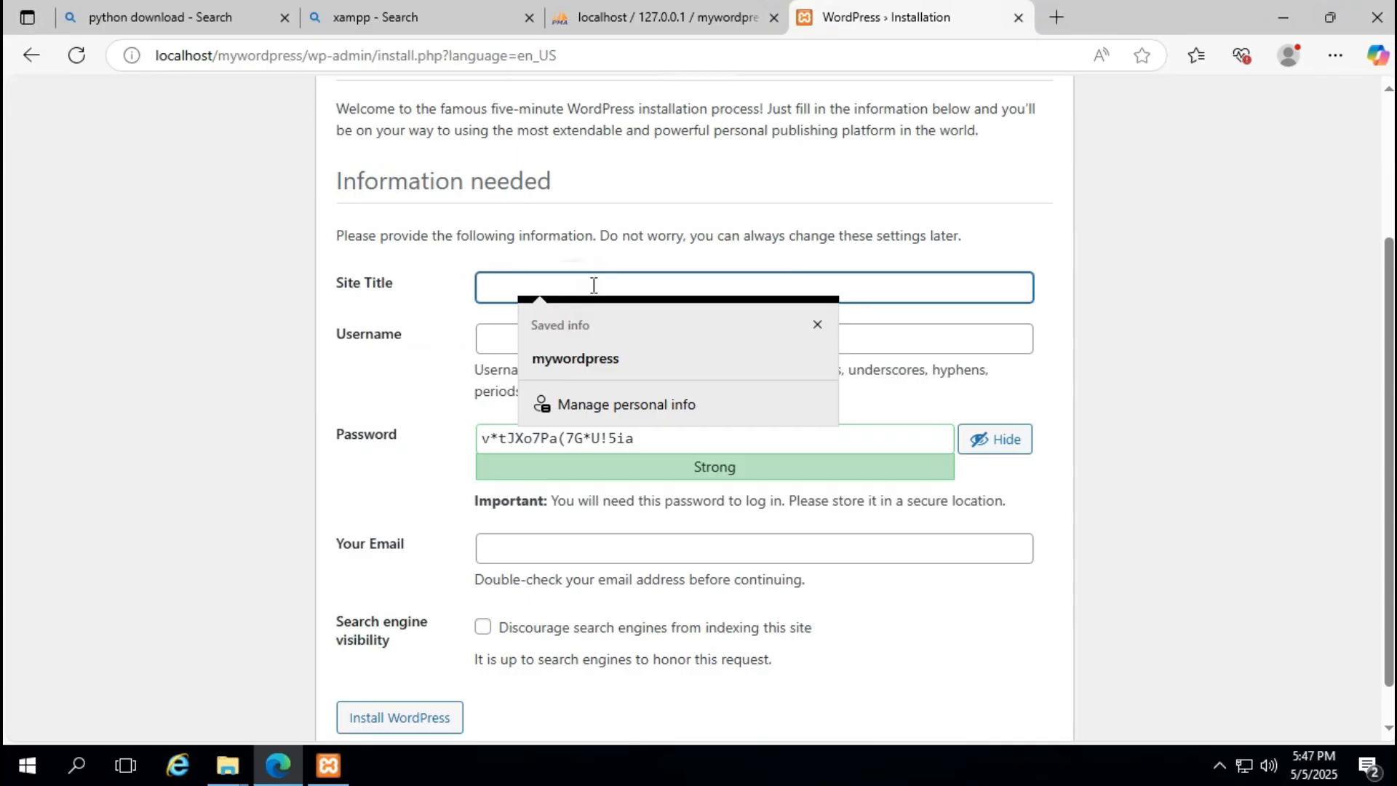
type("Prograamin")
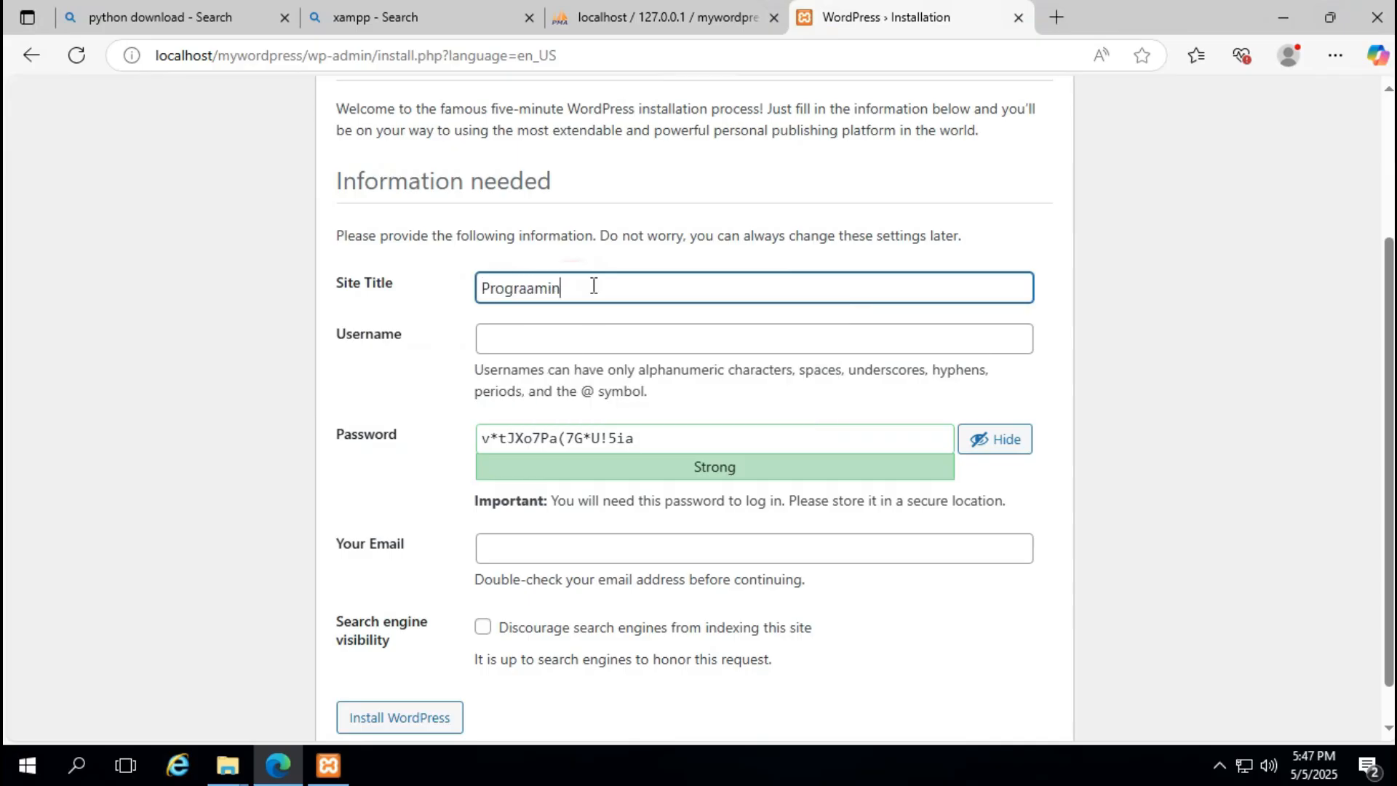
key("BackSpace")
key("BackSpace")
key("BackSpace")
key("BackSpace")
type("mingWithKumaresan")
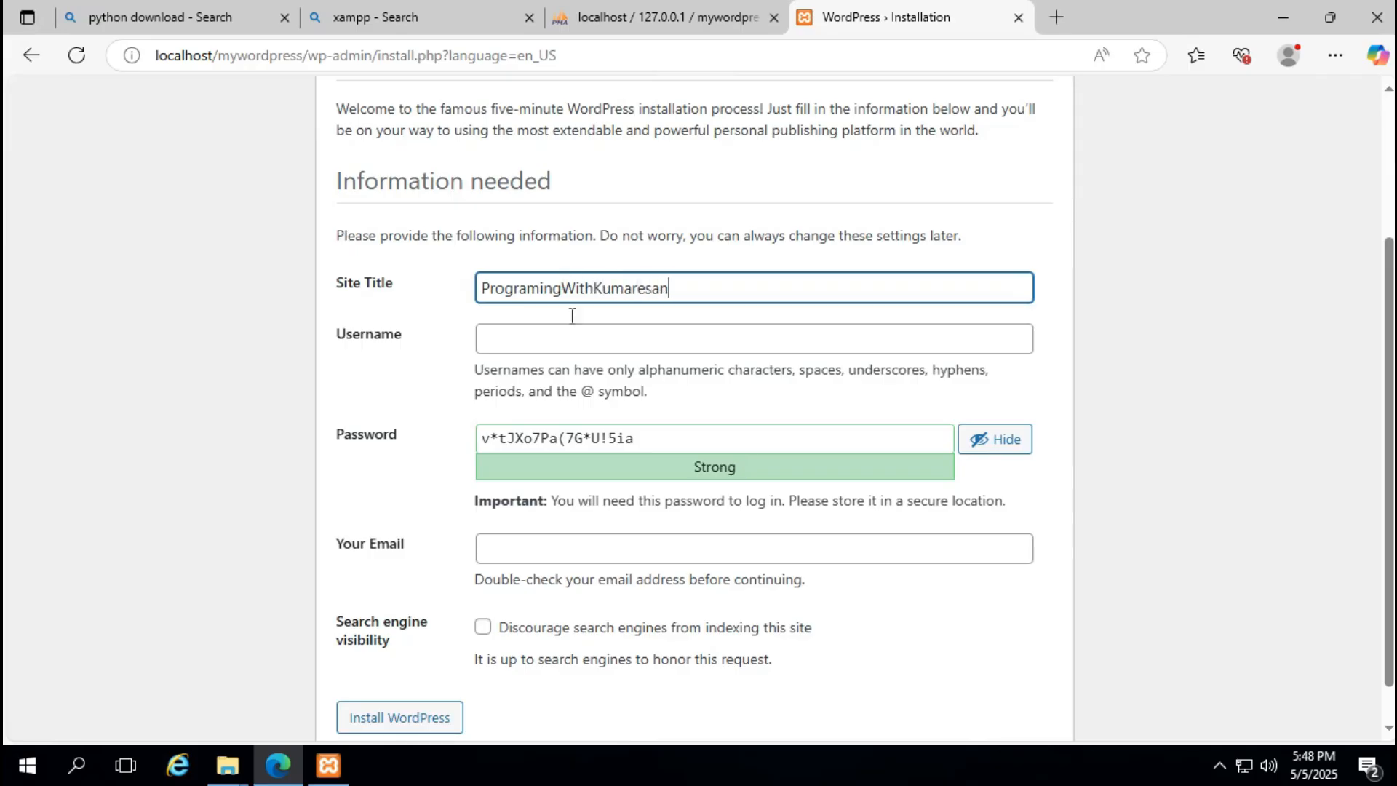
left_click(556, 337)
type("admin")
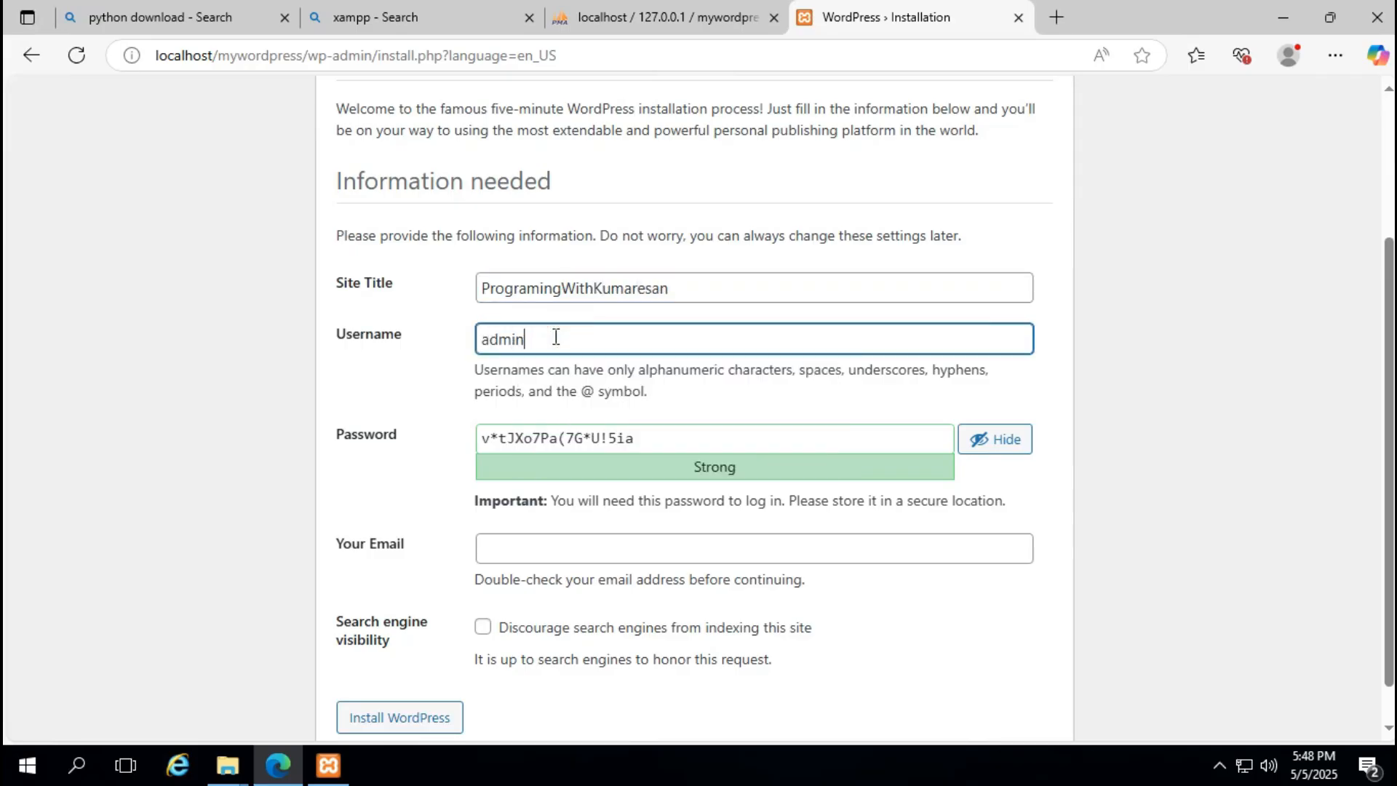
Step: Set a weak admin password, confirm its use, fill in the e-mail, and install WordPress
left_click(655, 437)
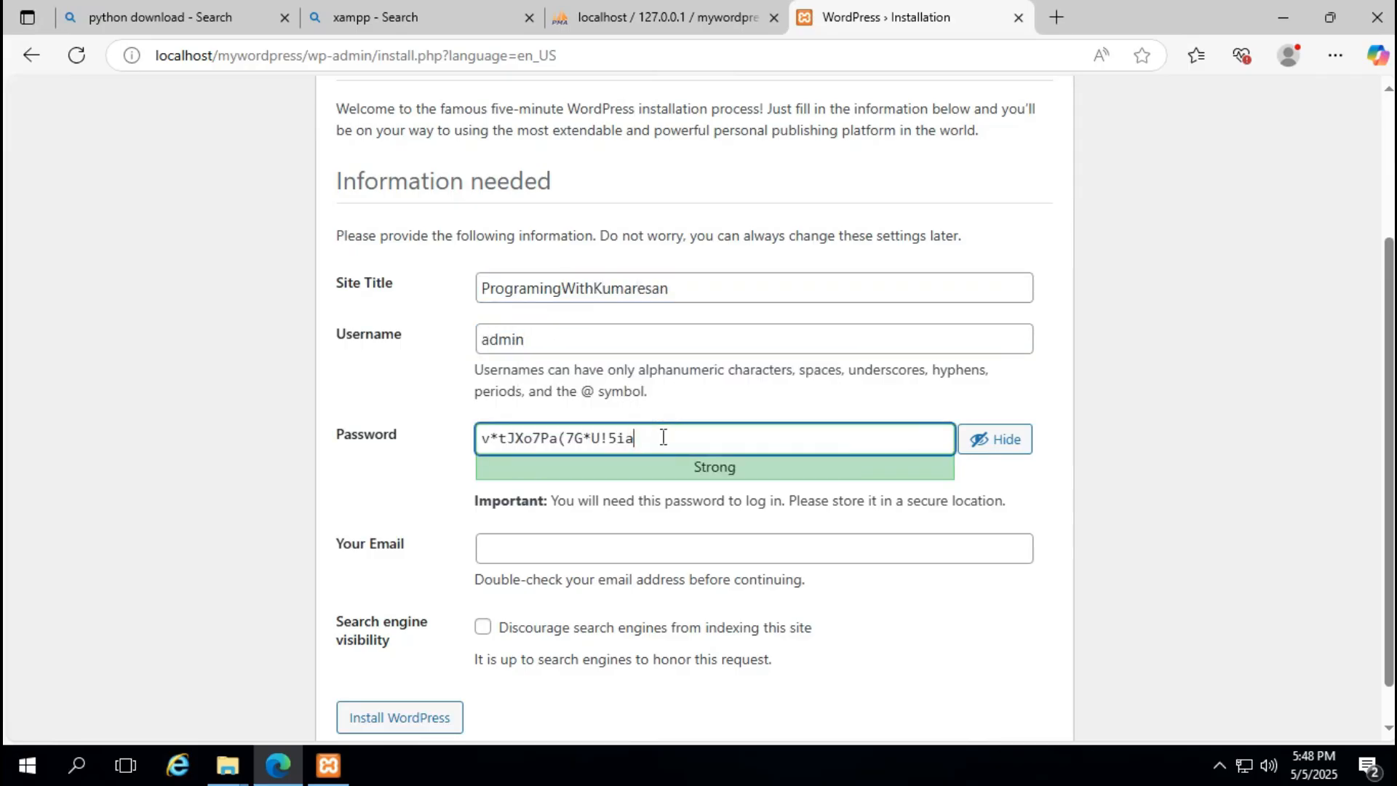
key("ctrl+a")
type("a")
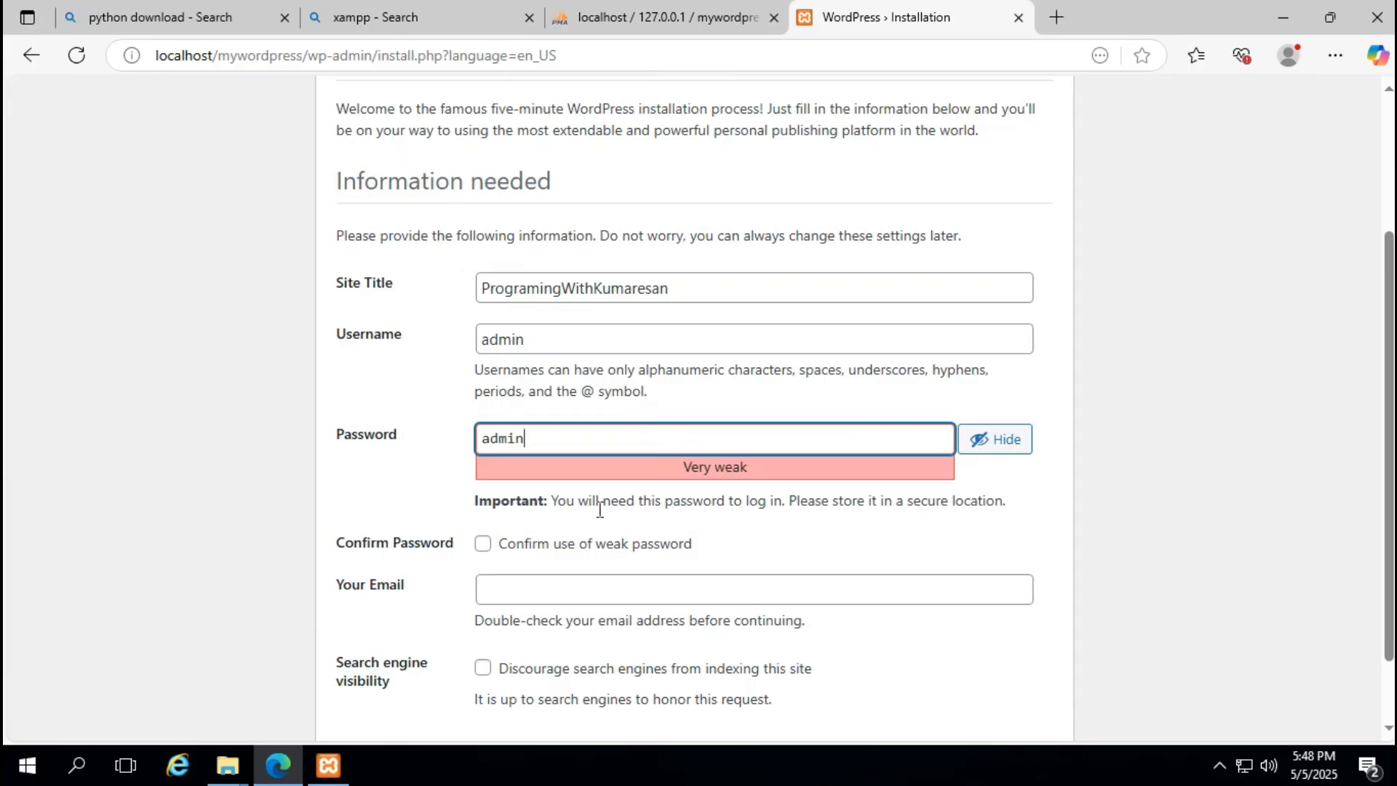
left_click(492, 548)
left_click_drag(698, 550, 508, 551)
left_click(498, 588)
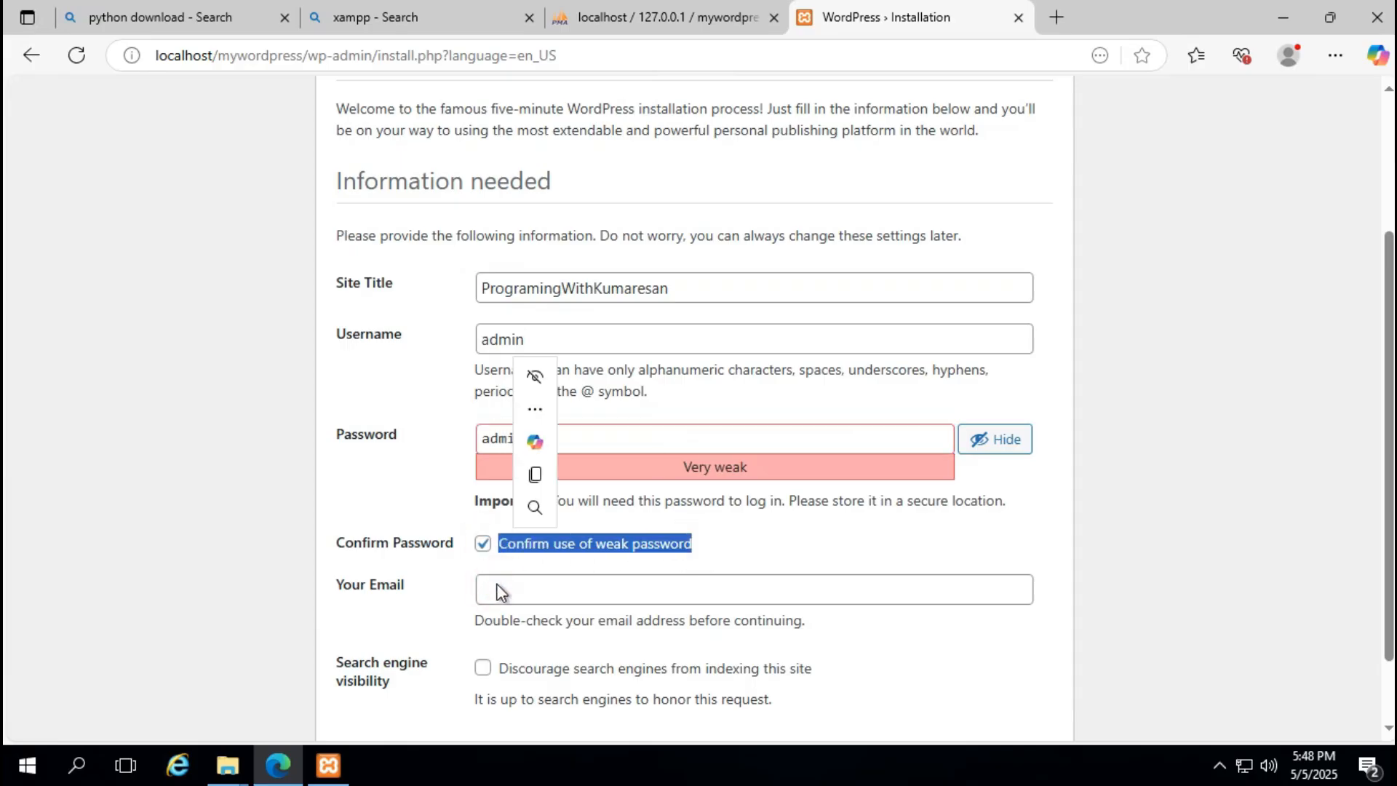
left_click(546, 587)
key("ctrl+v")
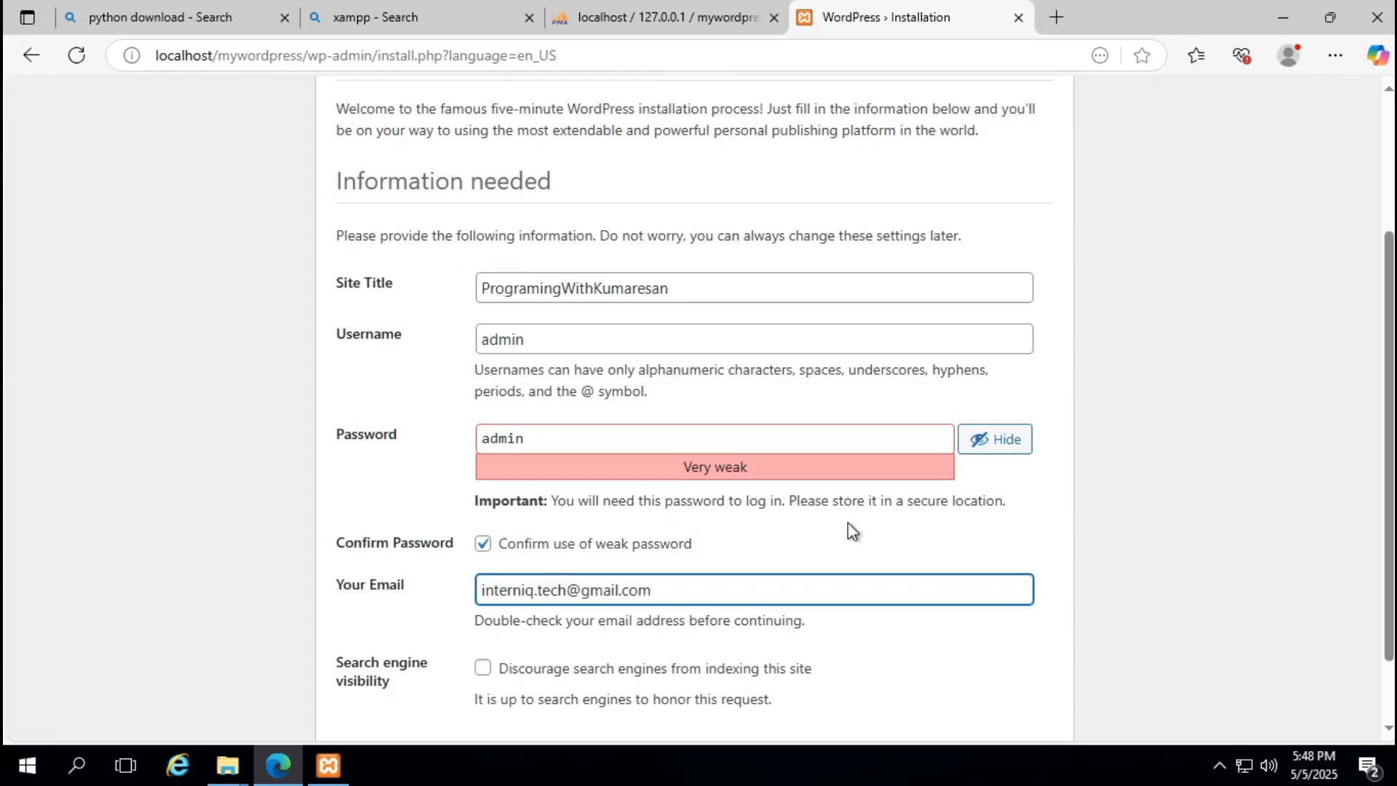
left_click(1110, 463)
scroll(1085, 469, "down", 2)
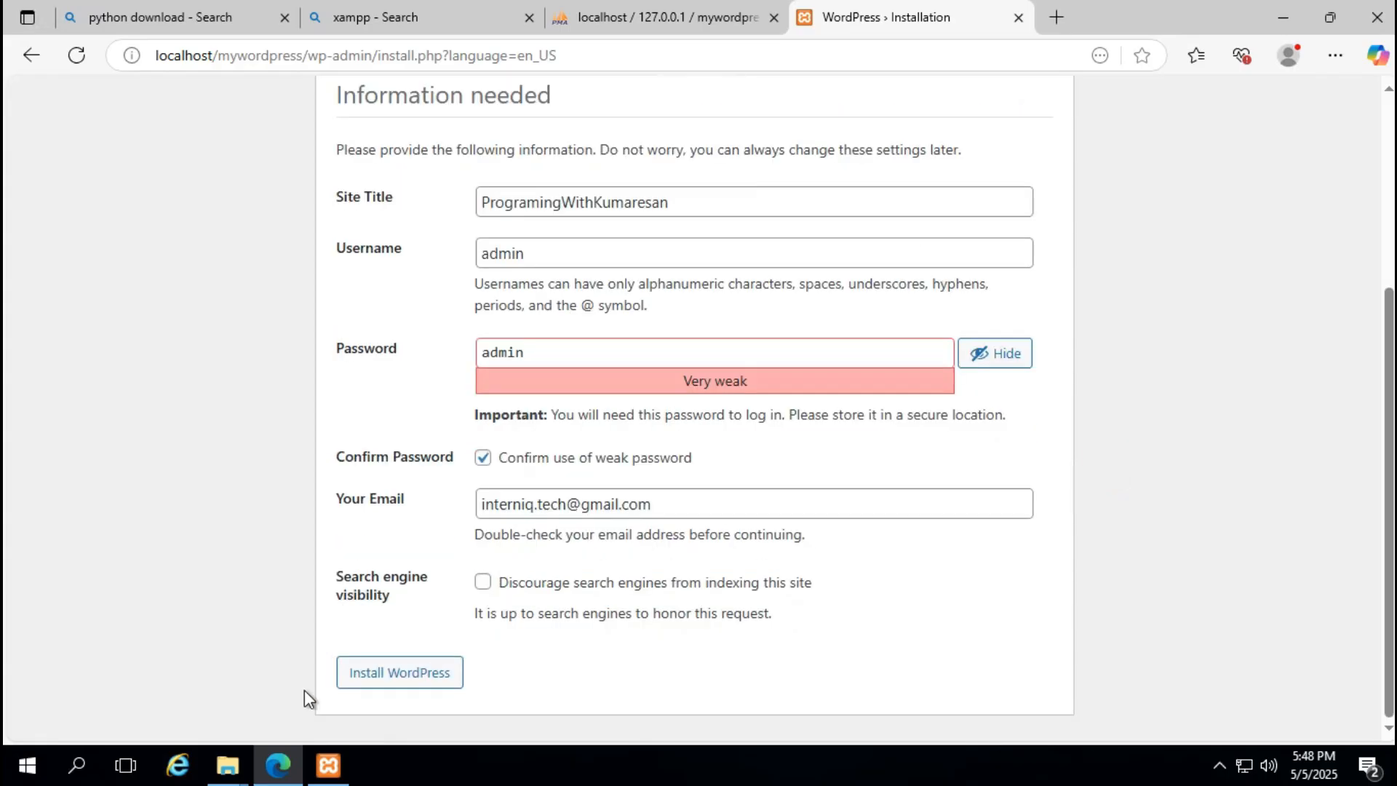
left_click(404, 676)
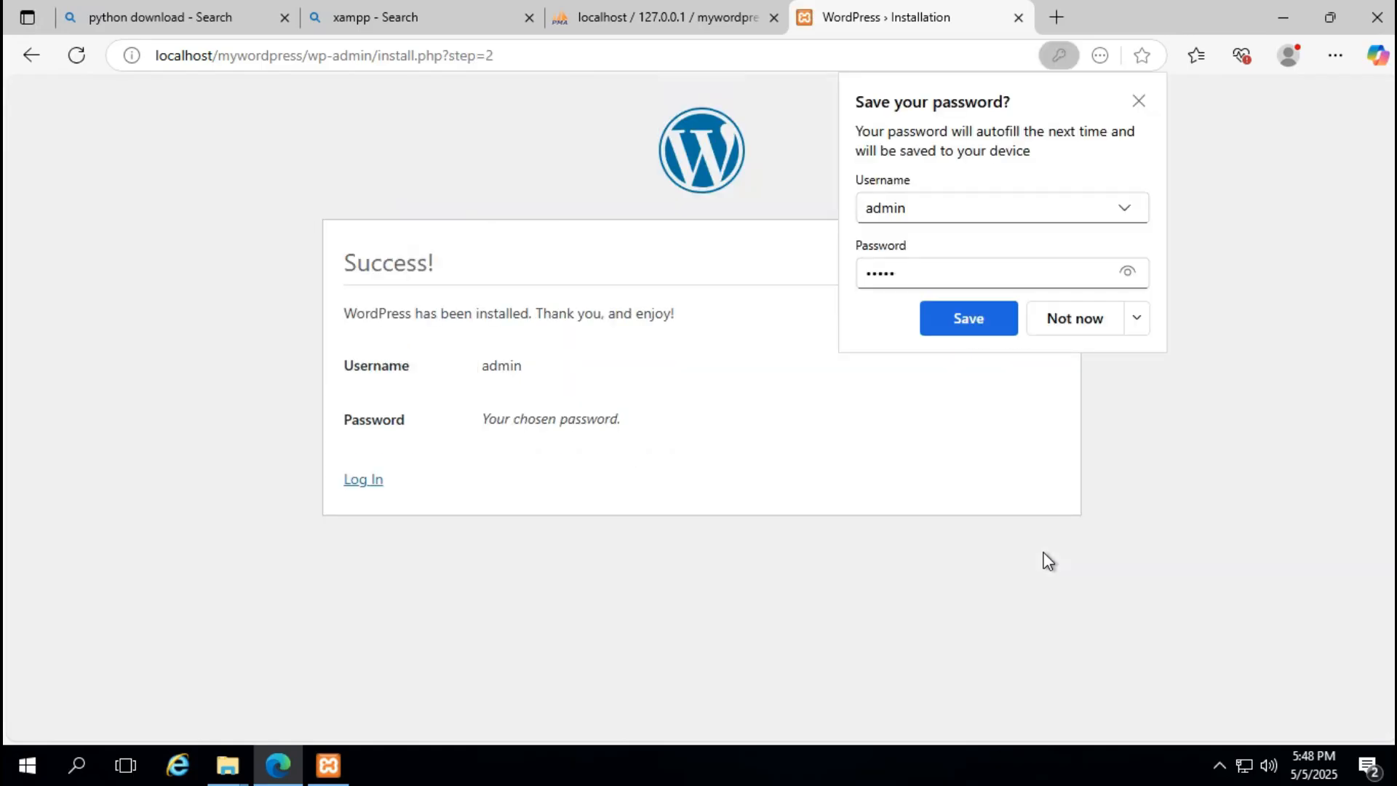
Step: Save the admin login in Edge, then log in to ProgramingWithKumaresan with Remember Me ticked
left_click(976, 320)
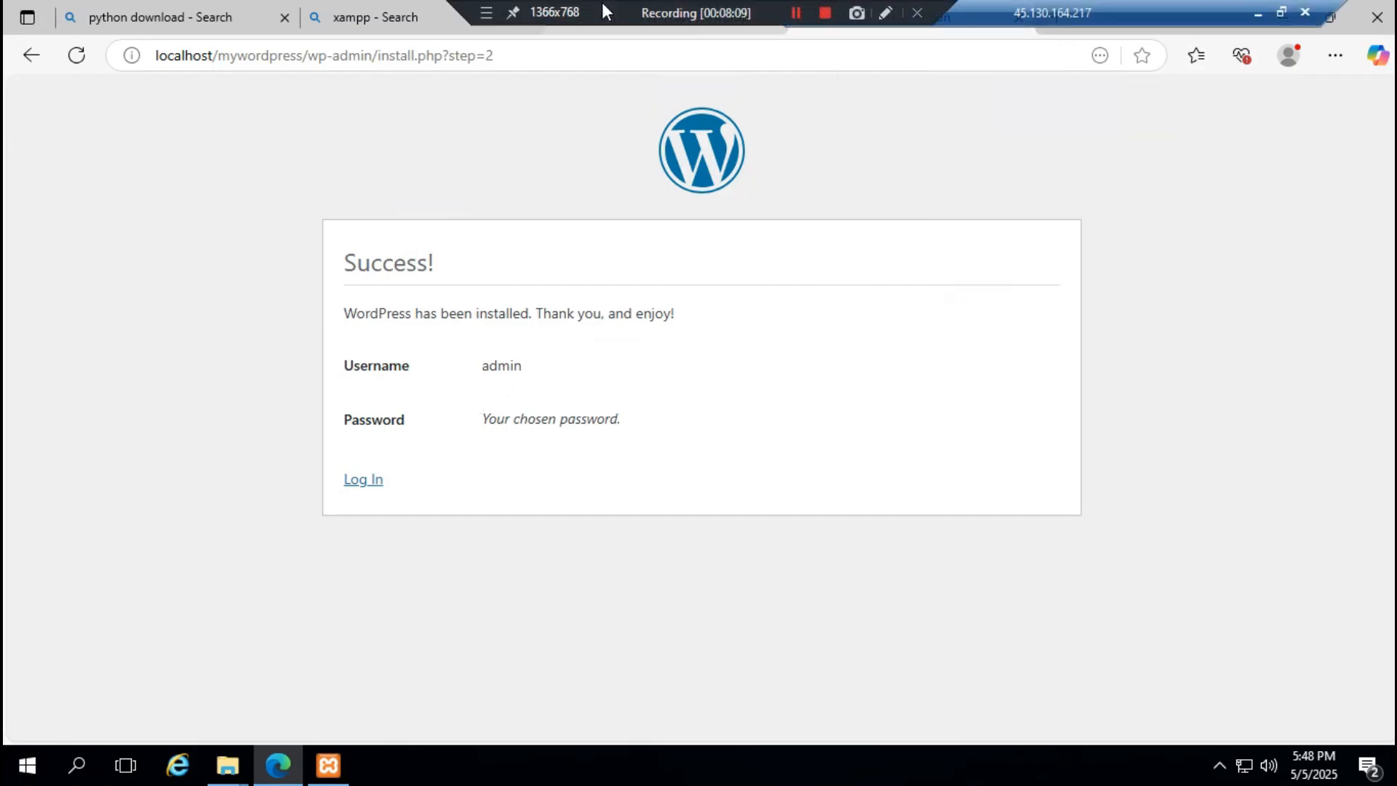
left_click(373, 480)
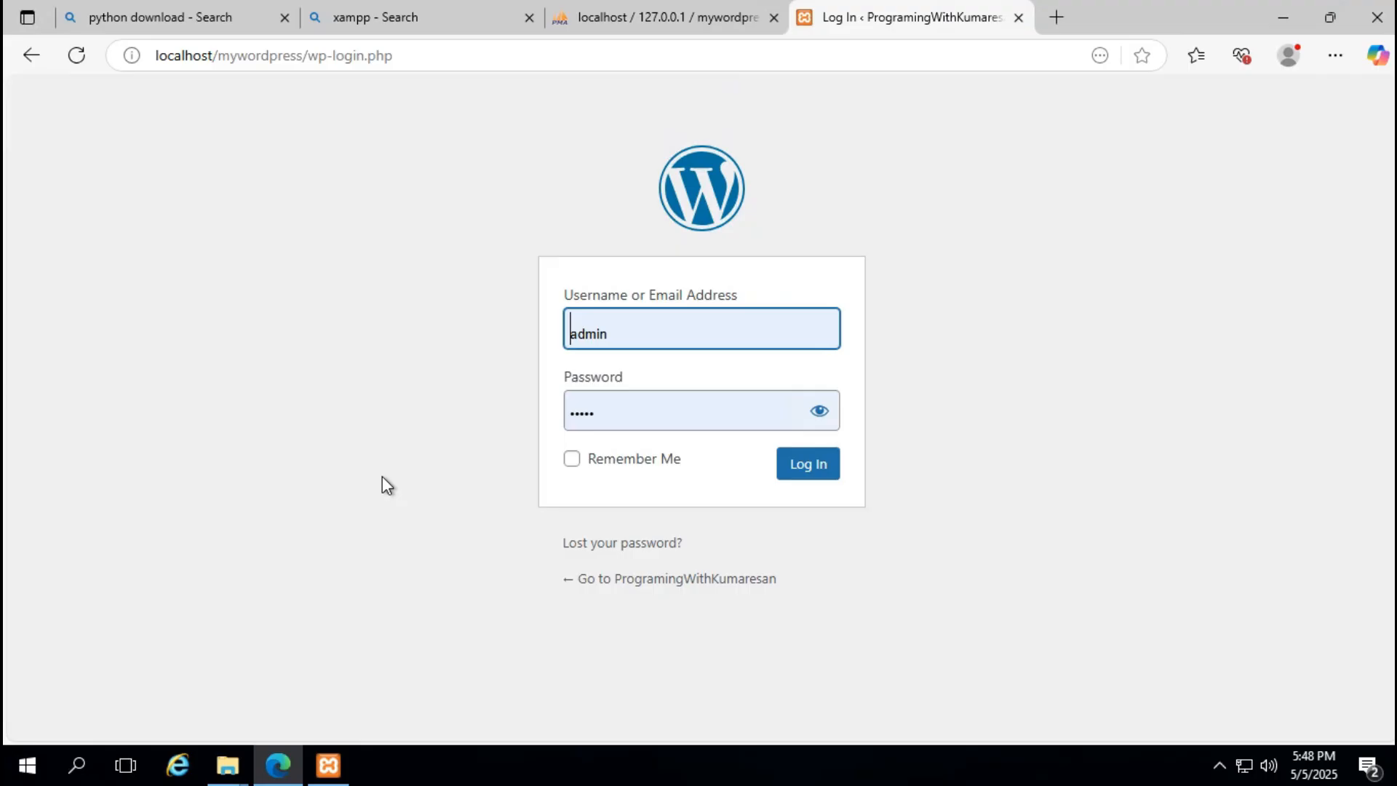
left_click(602, 460)
left_click(806, 472)
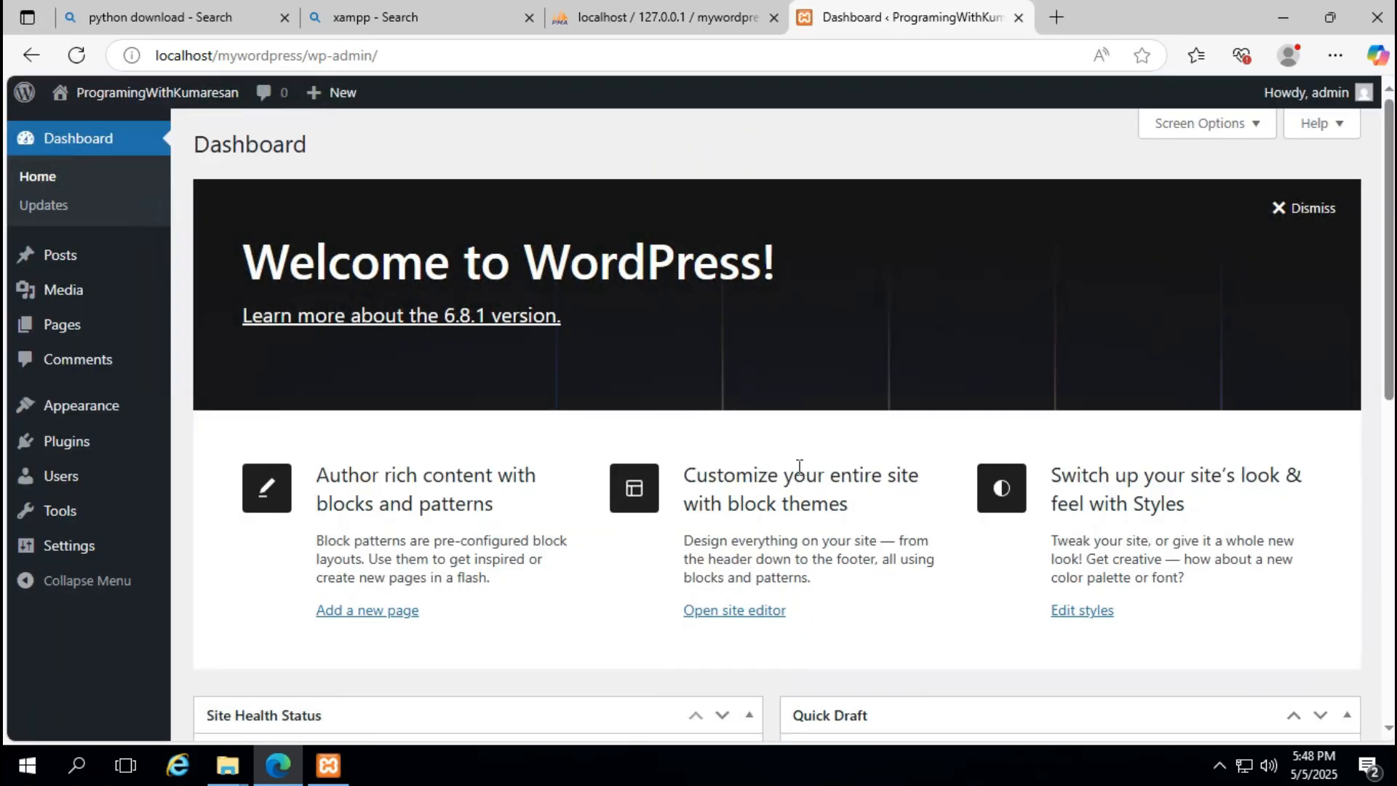
Step: Visit the site's public front page, return to the dashboard, and open the Pages list
scroll(567, 451, "down", 5)
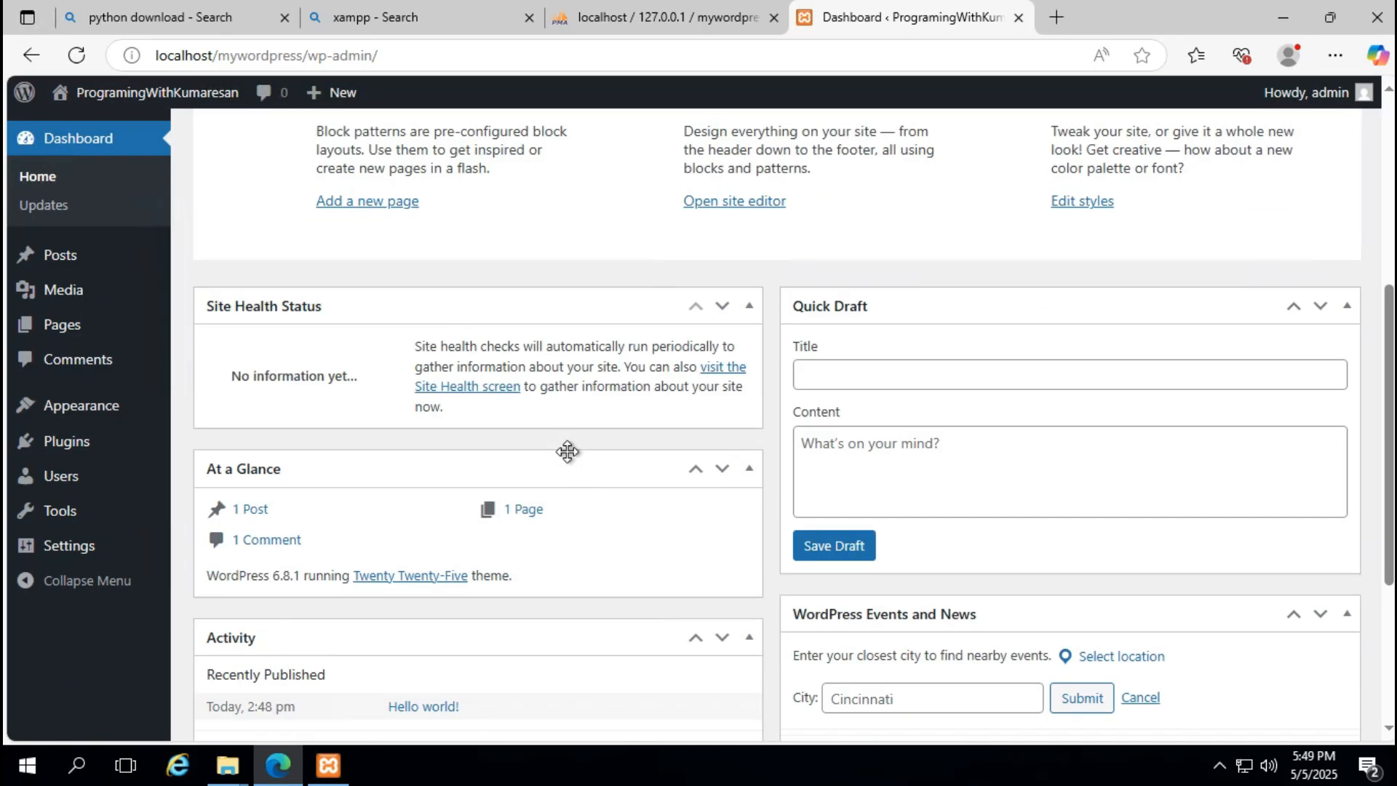
scroll(568, 451, "down", 4)
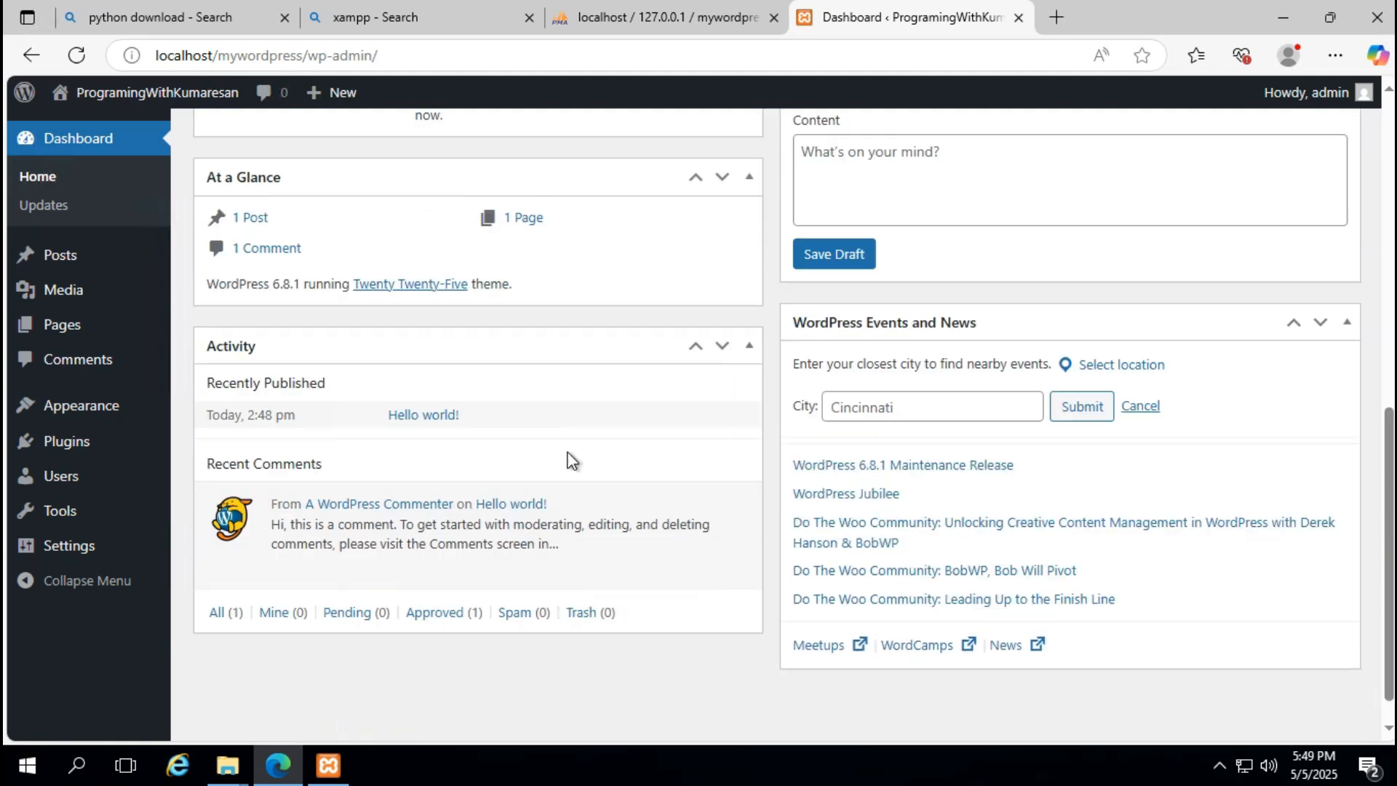
scroll(571, 462, "up", 1)
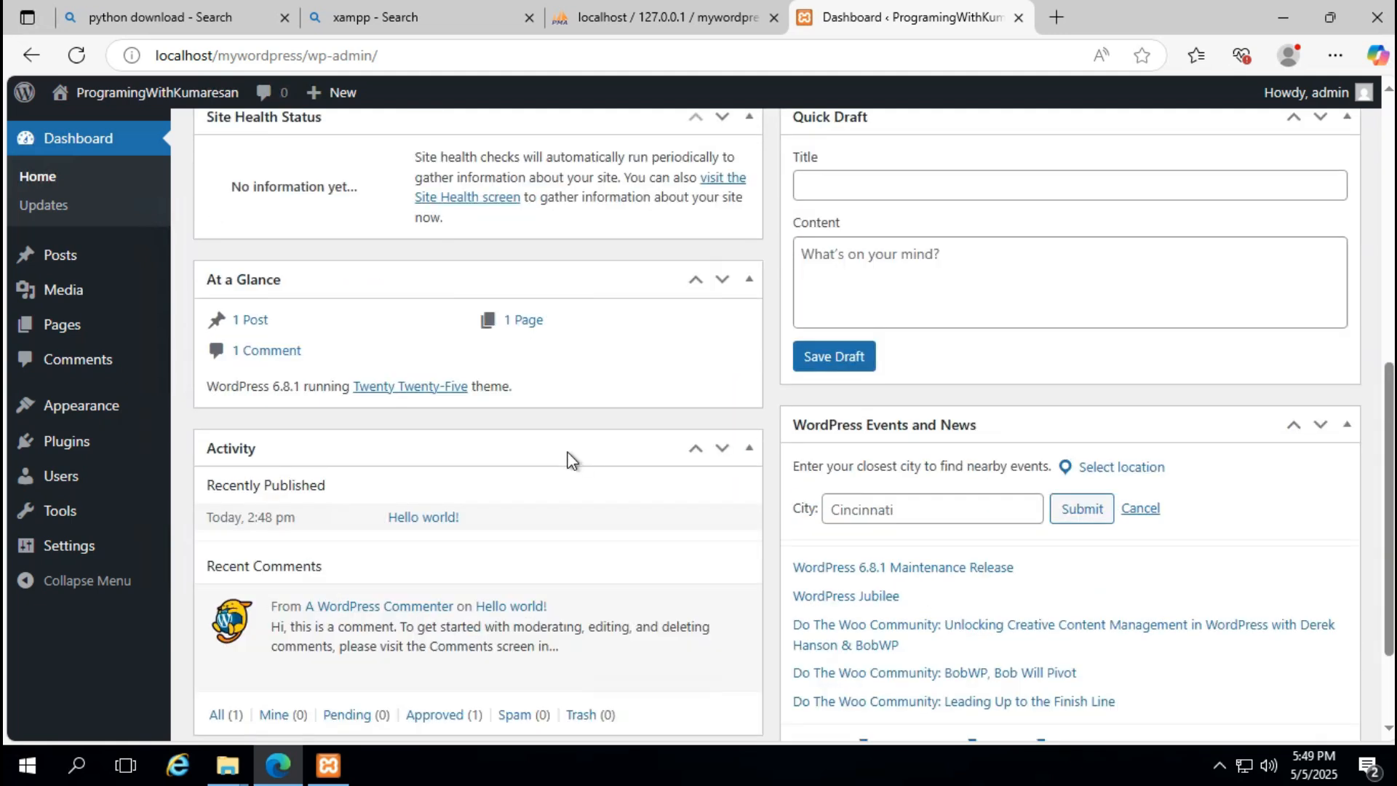
scroll(571, 461, "down", 1)
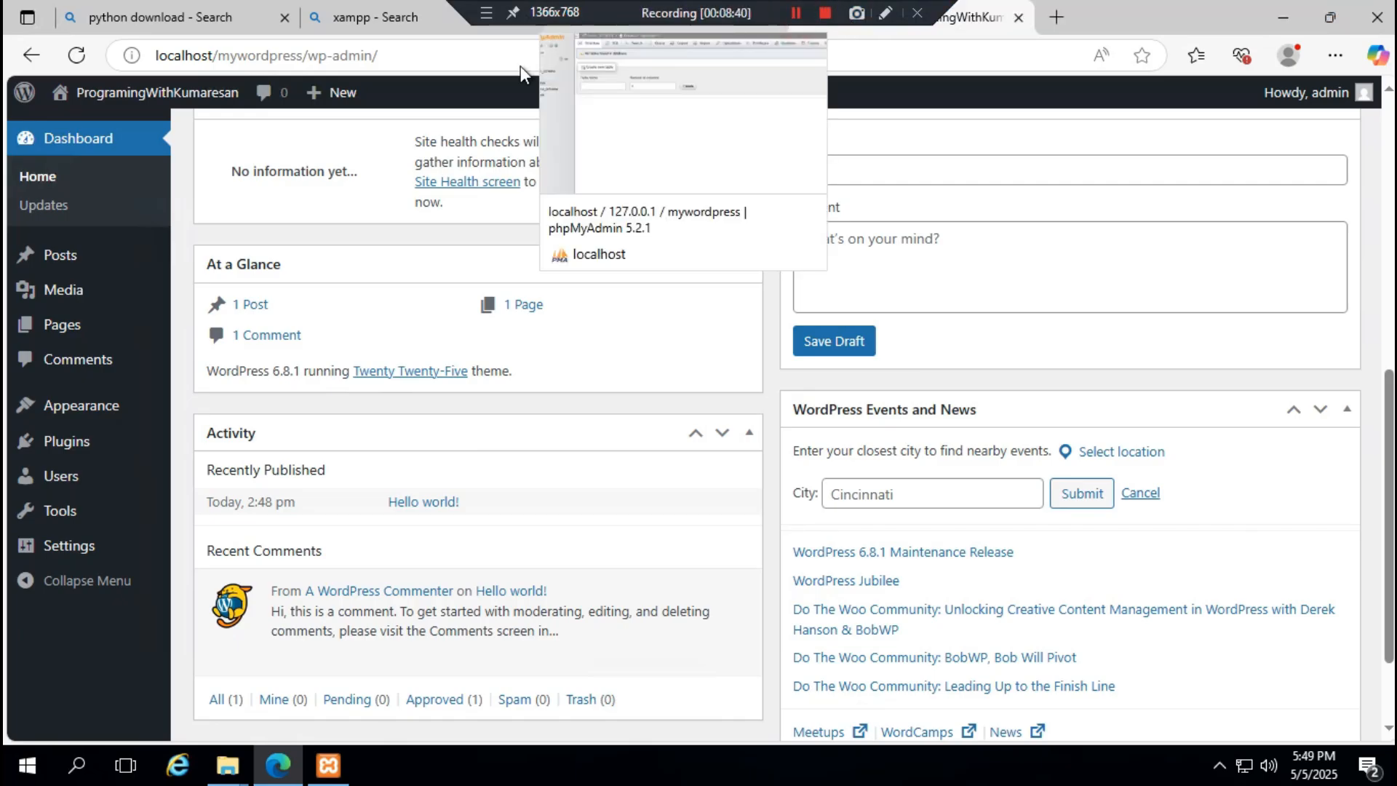
left_click(107, 109)
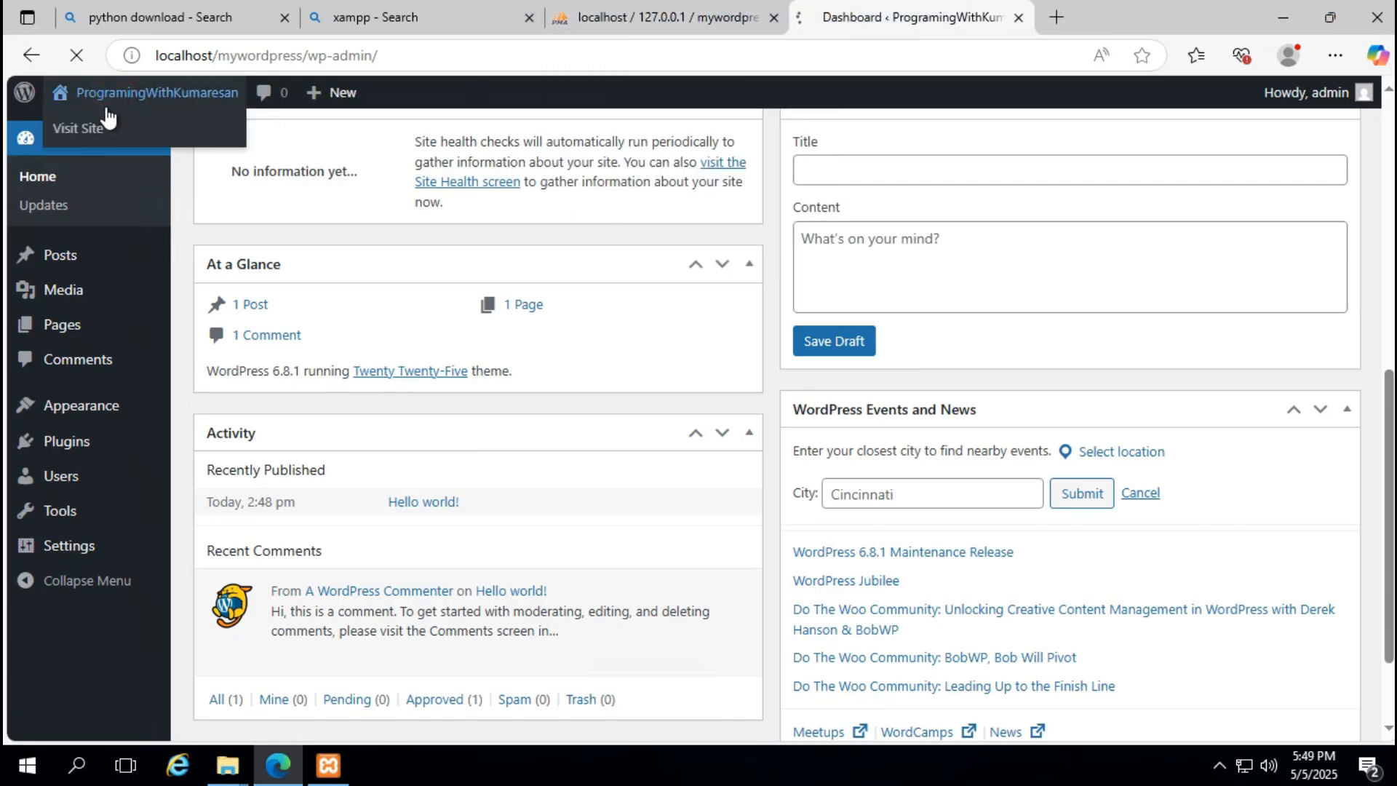
left_click(97, 120)
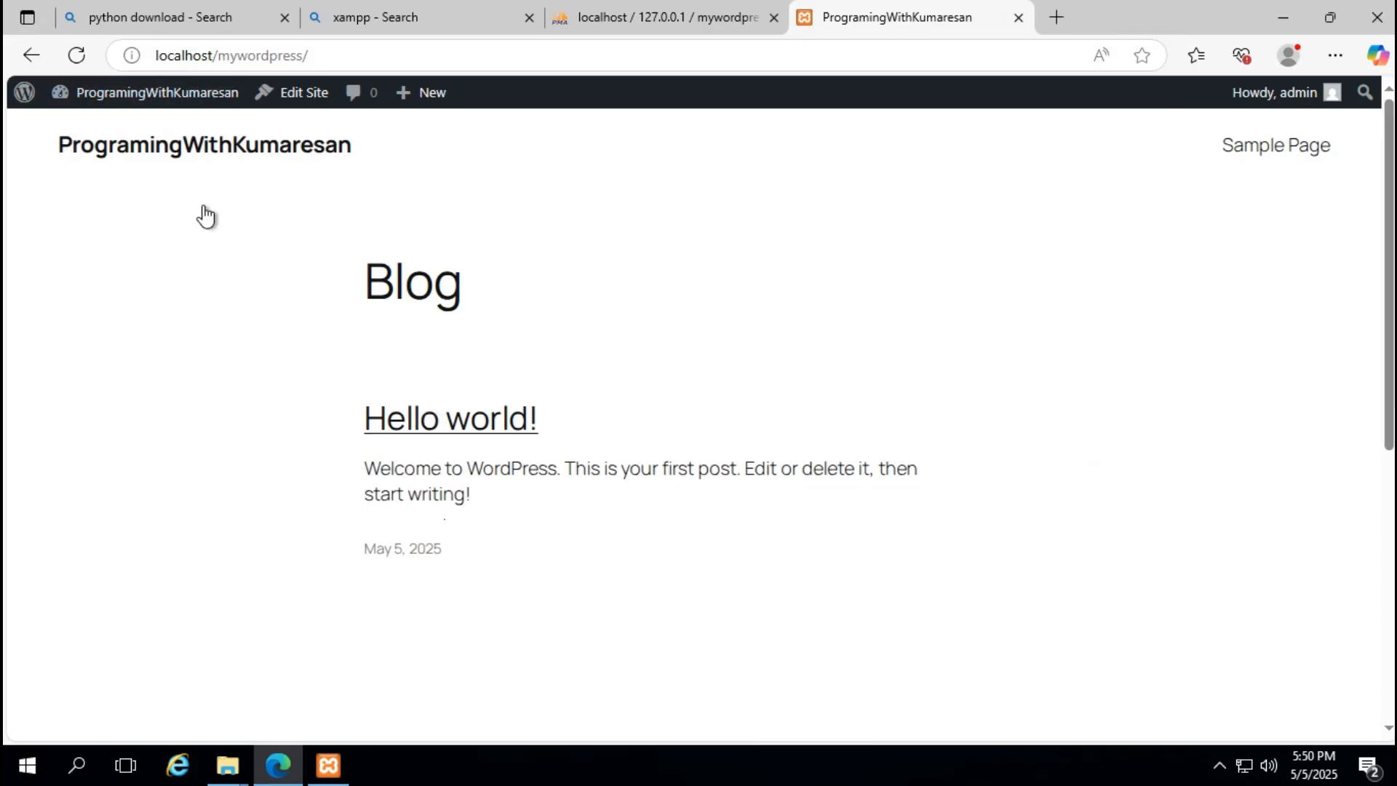
left_click(32, 53)
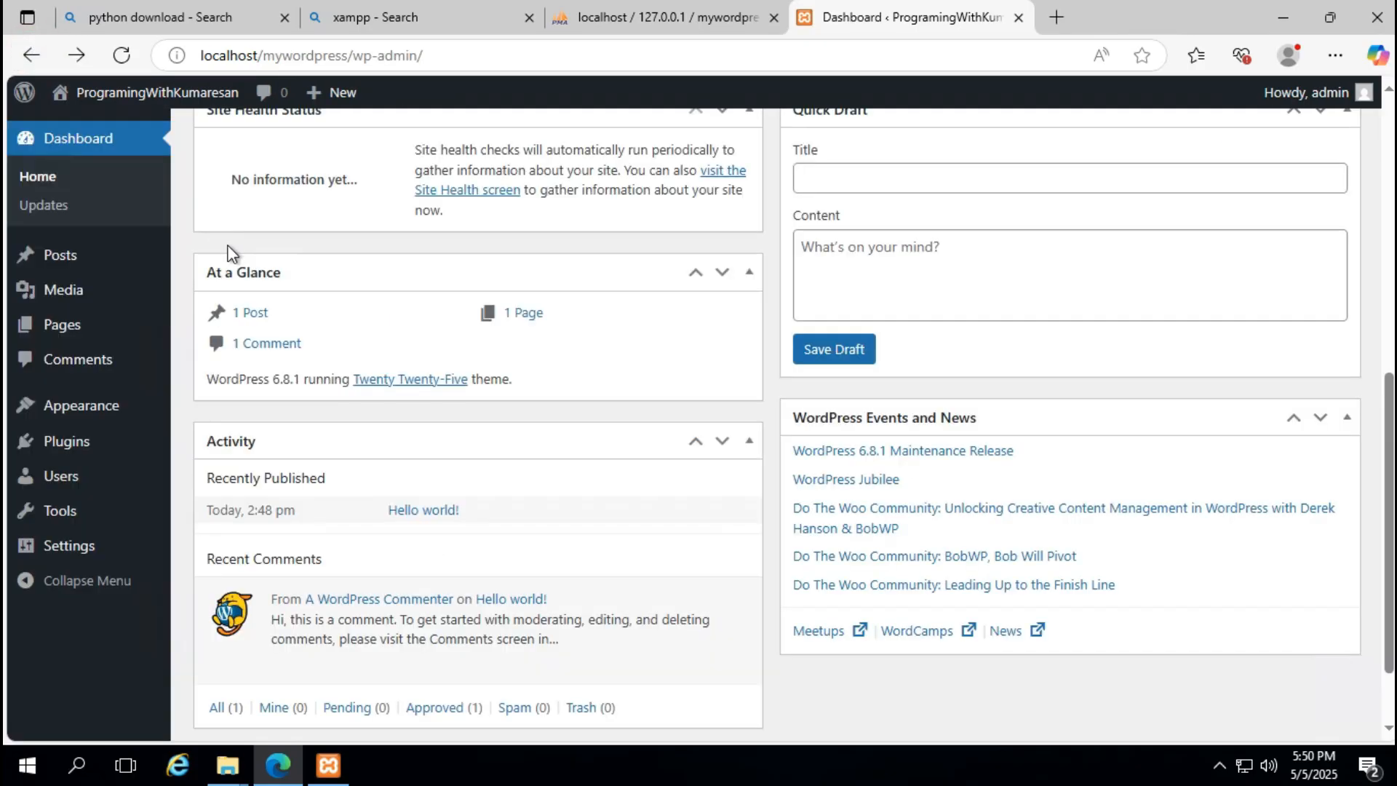
mouse_move(88, 290)
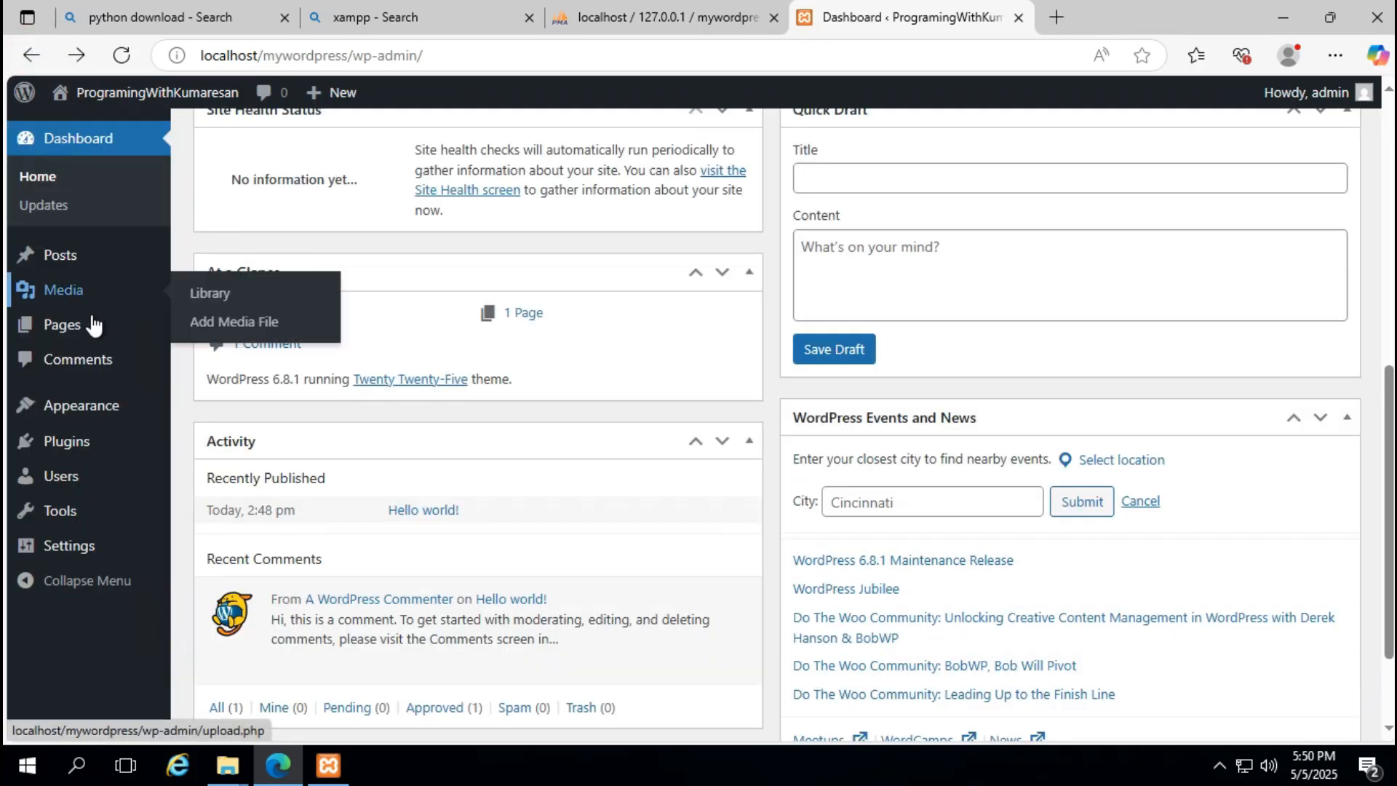
left_click(90, 329)
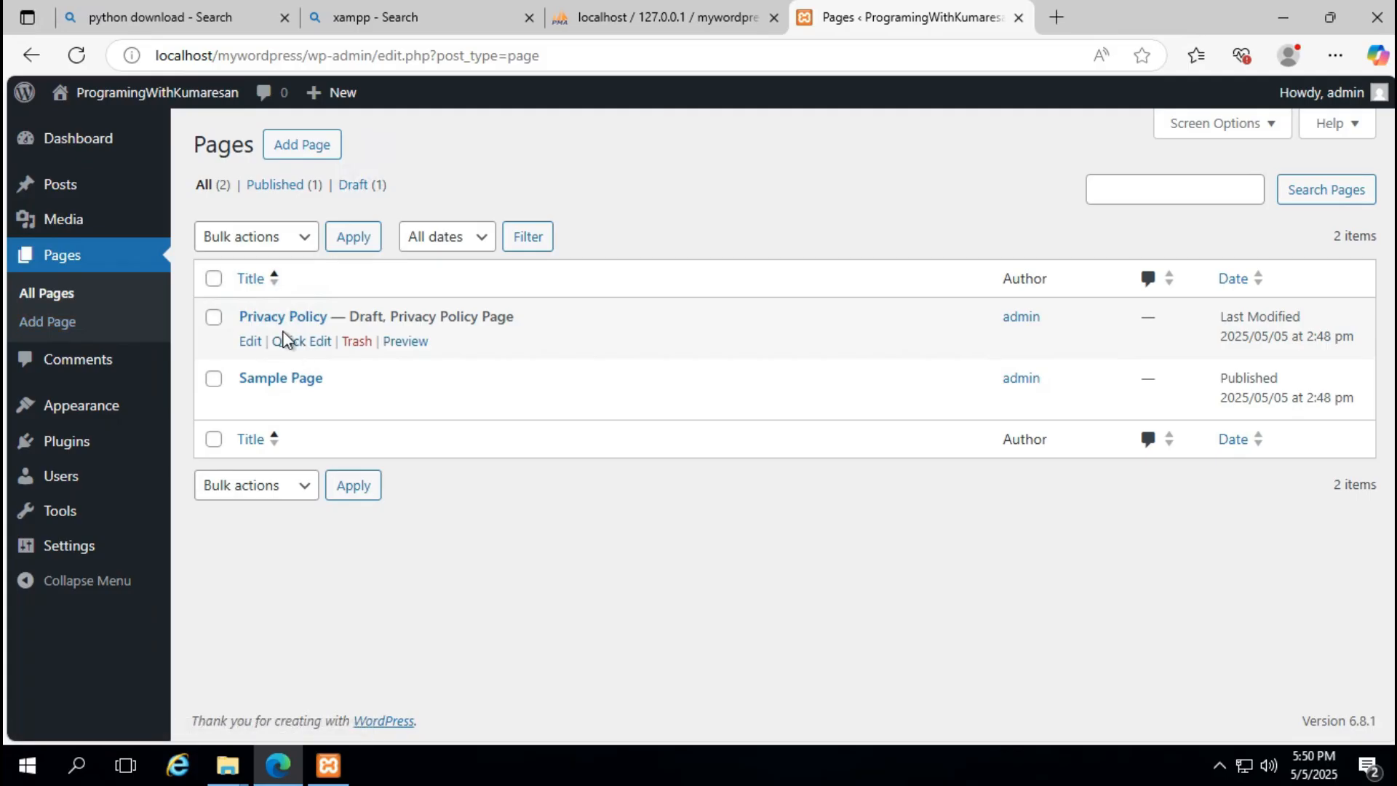
Step: Open Sample Page in the editor and step through the welcome guide to close it
left_click(253, 403)
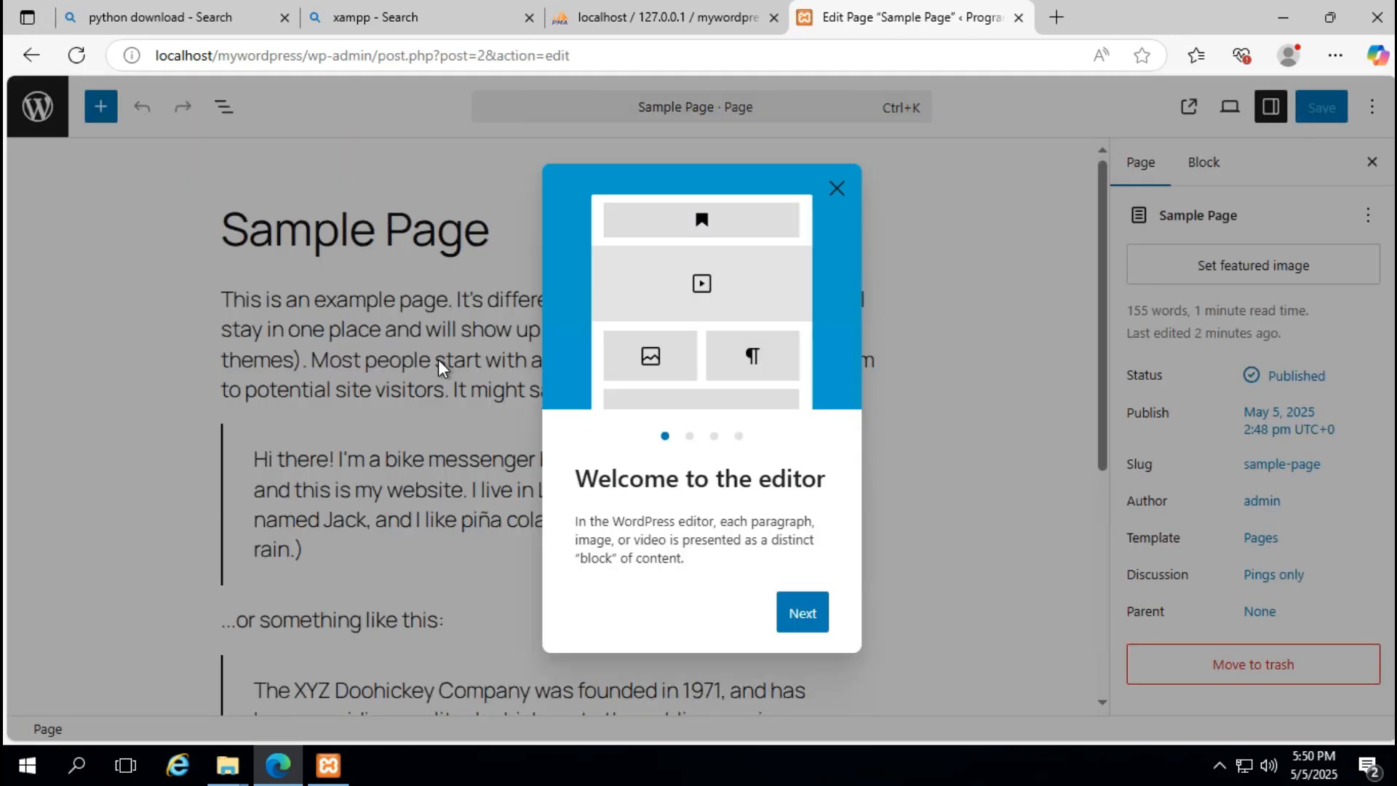
left_click(808, 615)
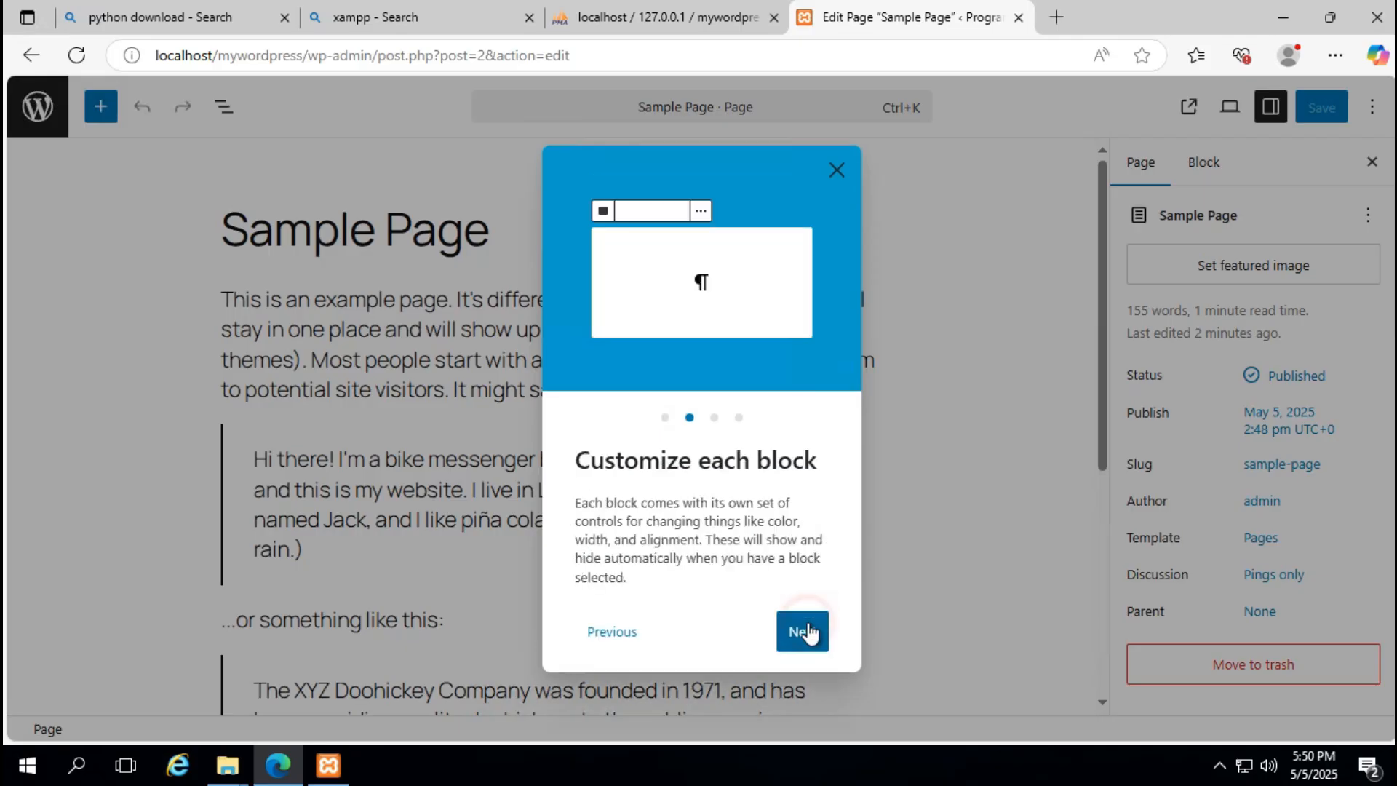
left_click(807, 630)
left_click(807, 630)
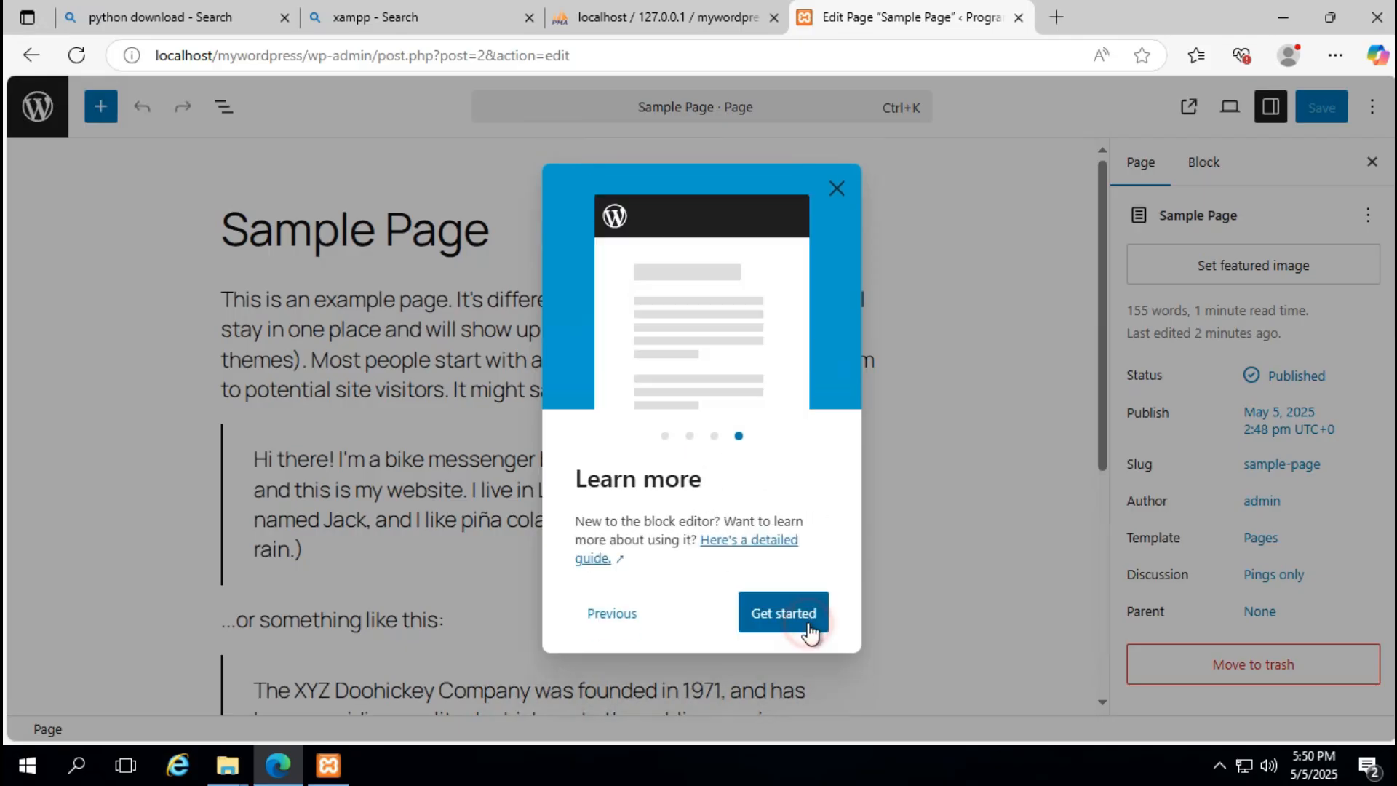
left_click(805, 622)
scroll(491, 389, "down", 5)
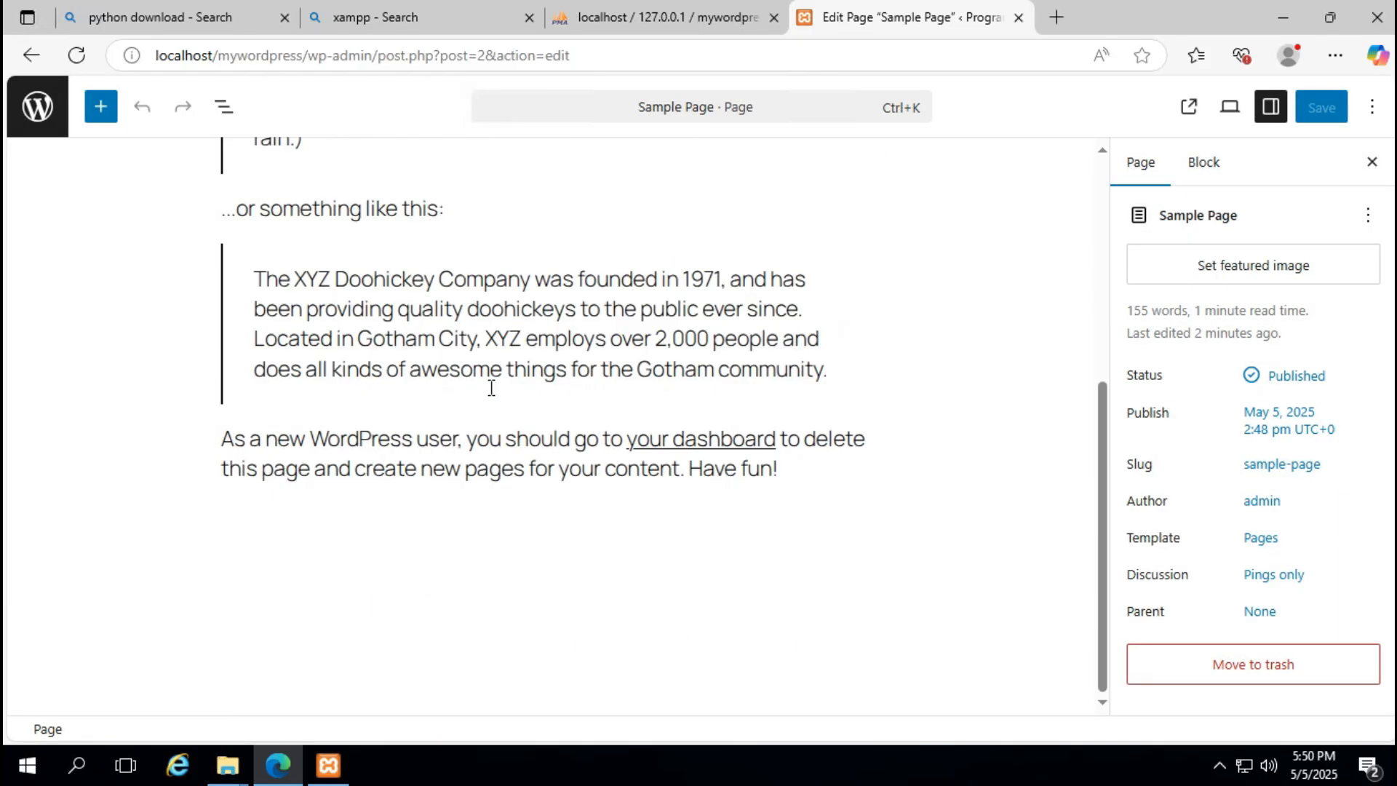
scroll(491, 389, "up", 4)
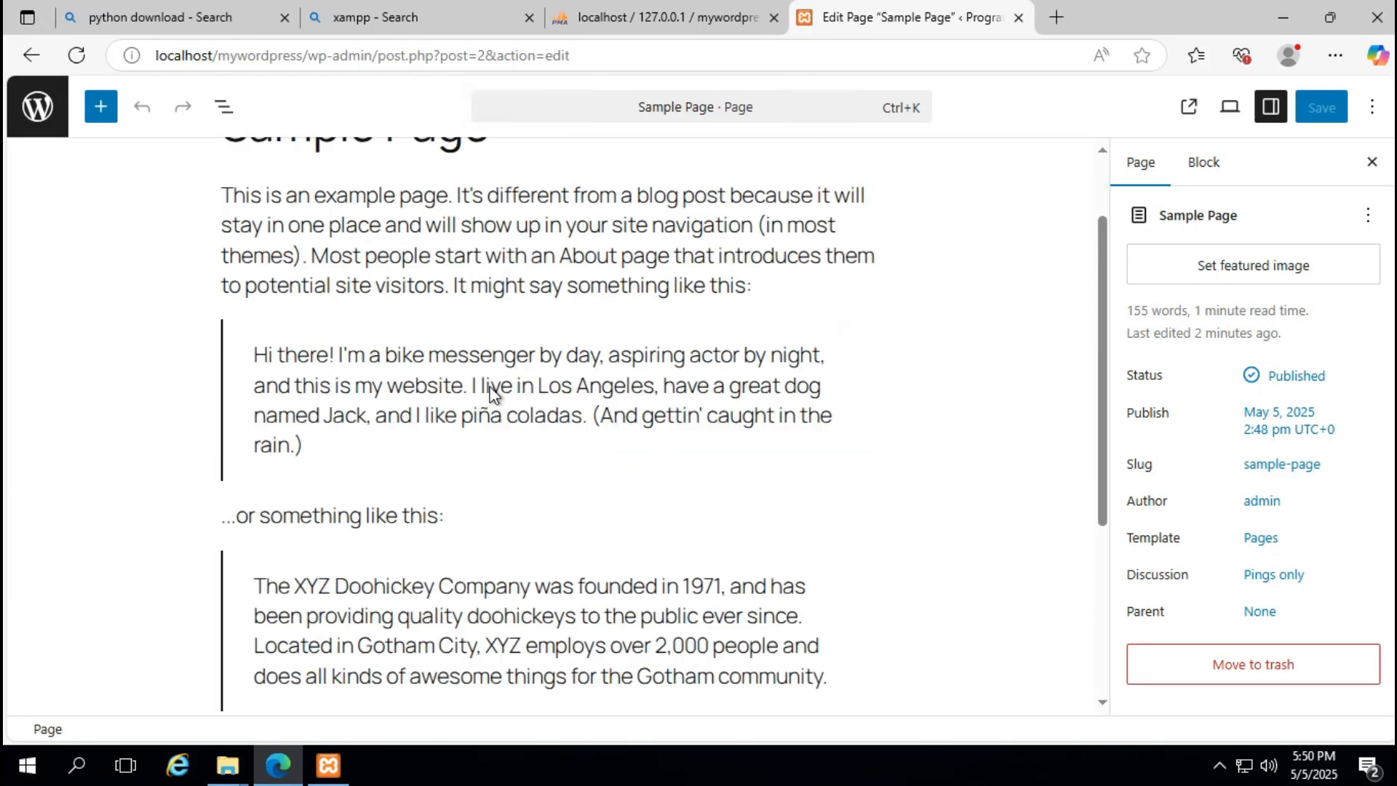
left_click(1322, 107)
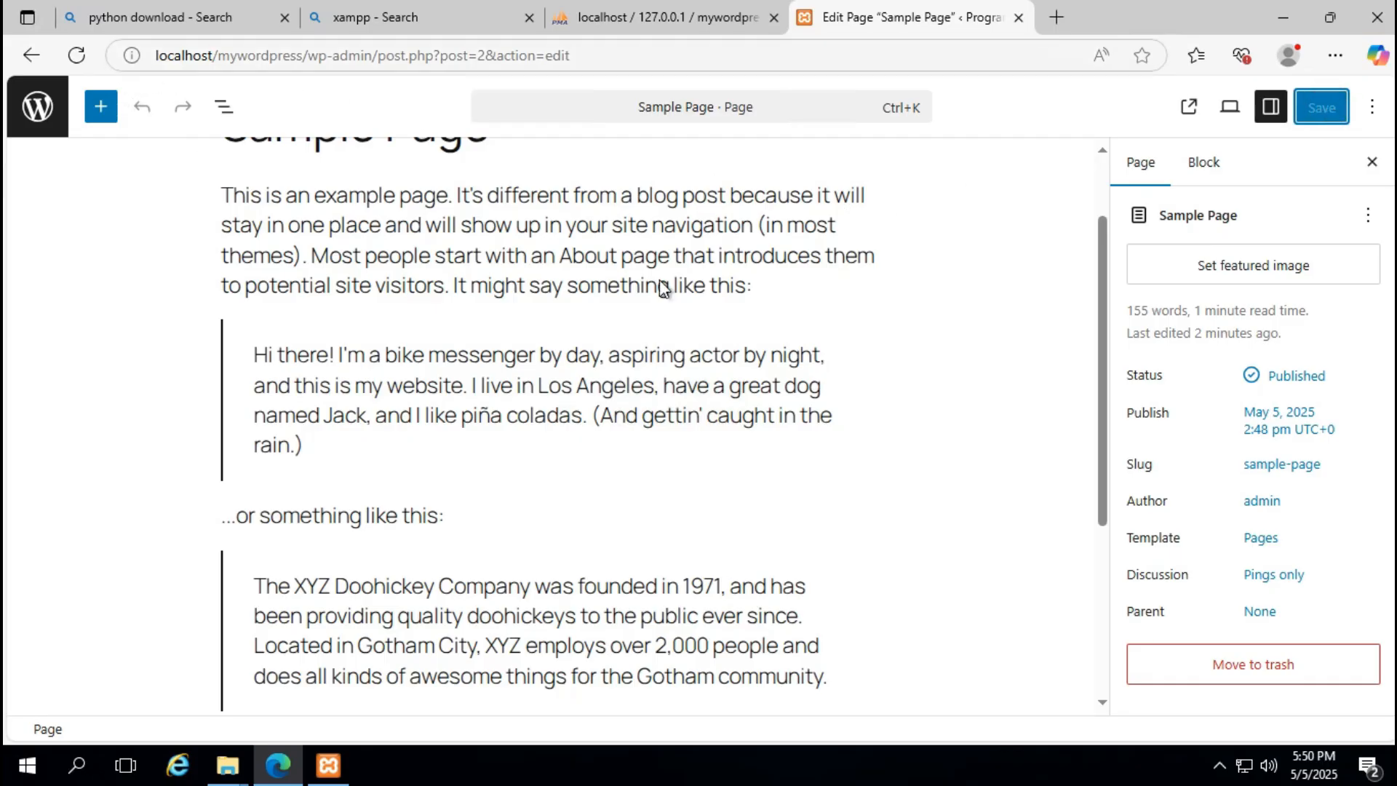
Step: Append 'asdf' after 'rain.)' in the quote, save the page and view it
mouse_move(742, 310)
left_click(555, 385)
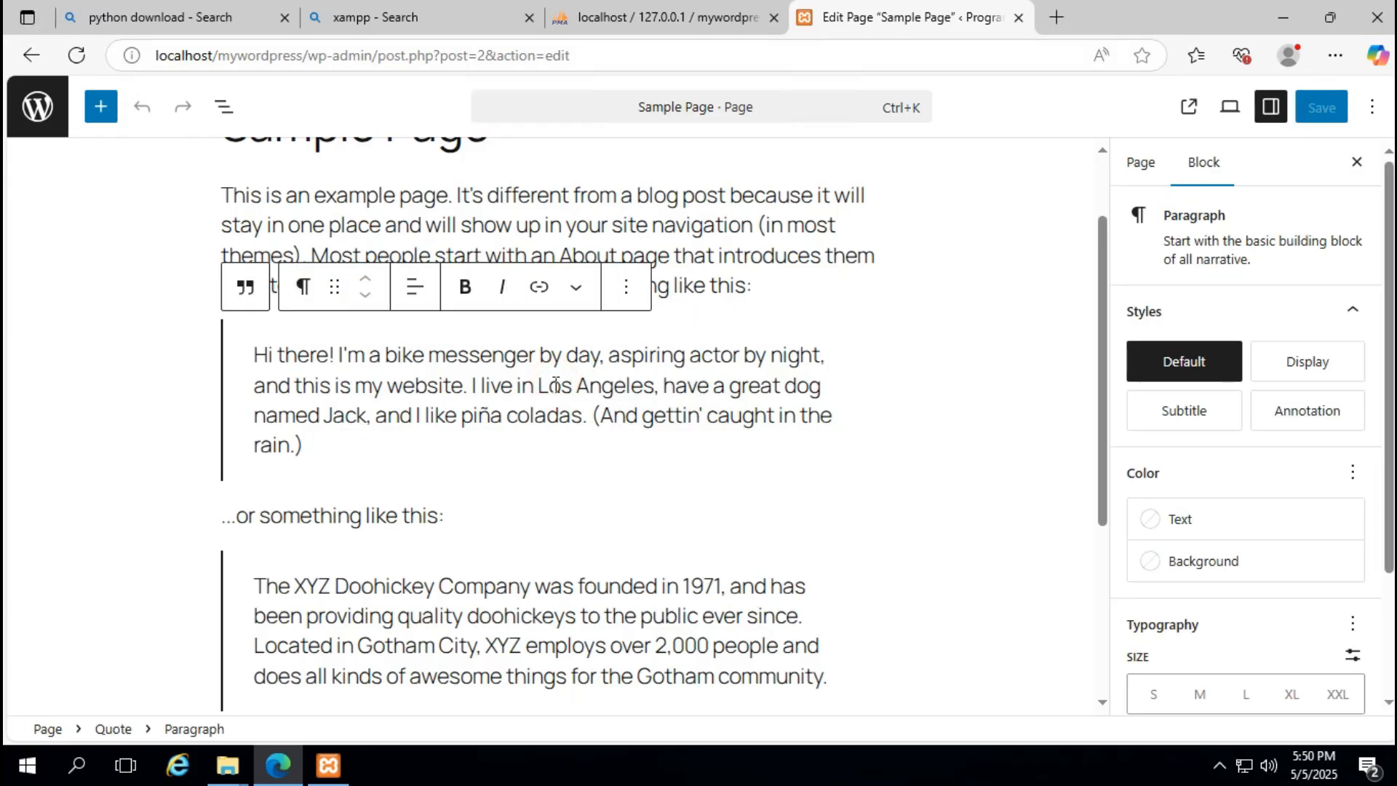
left_click(393, 436)
type("asdf")
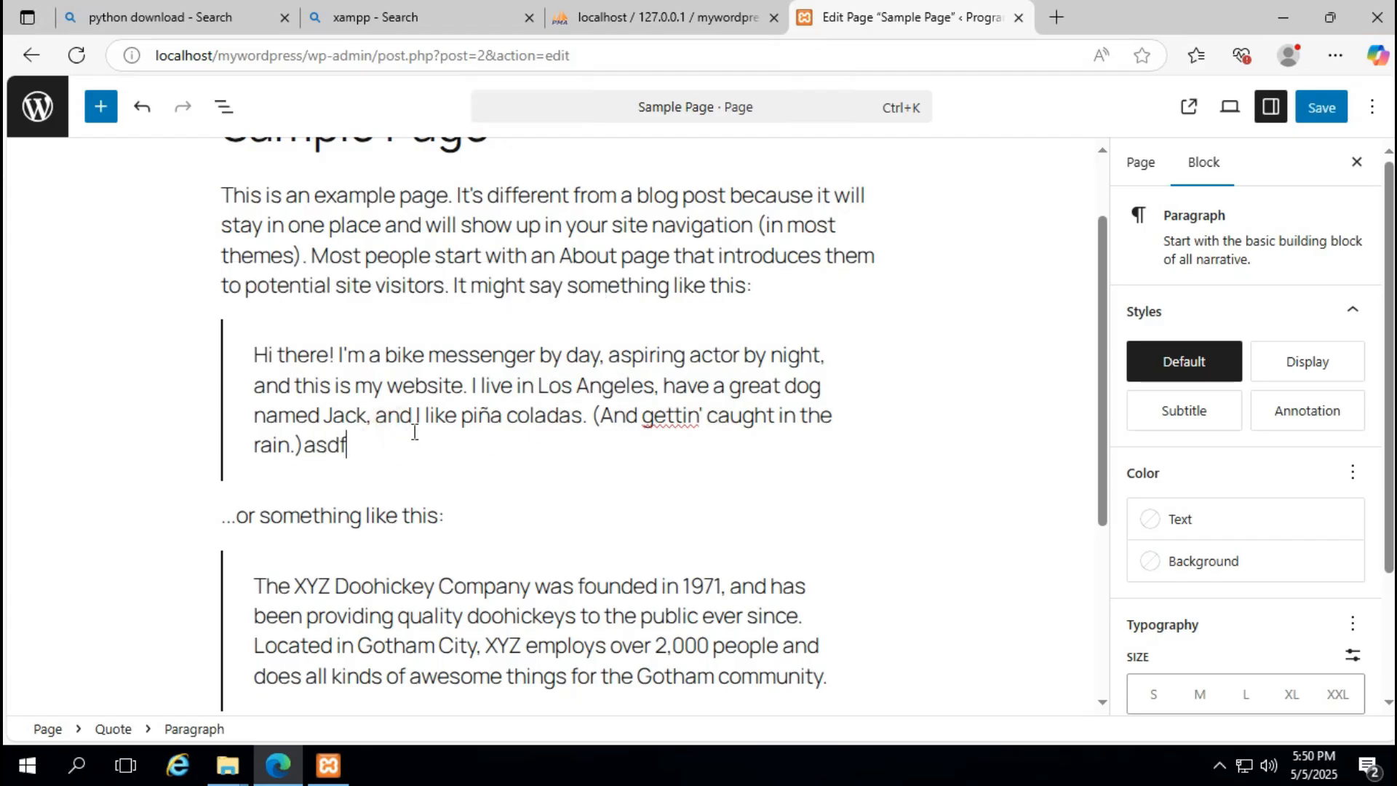
left_click(1316, 118)
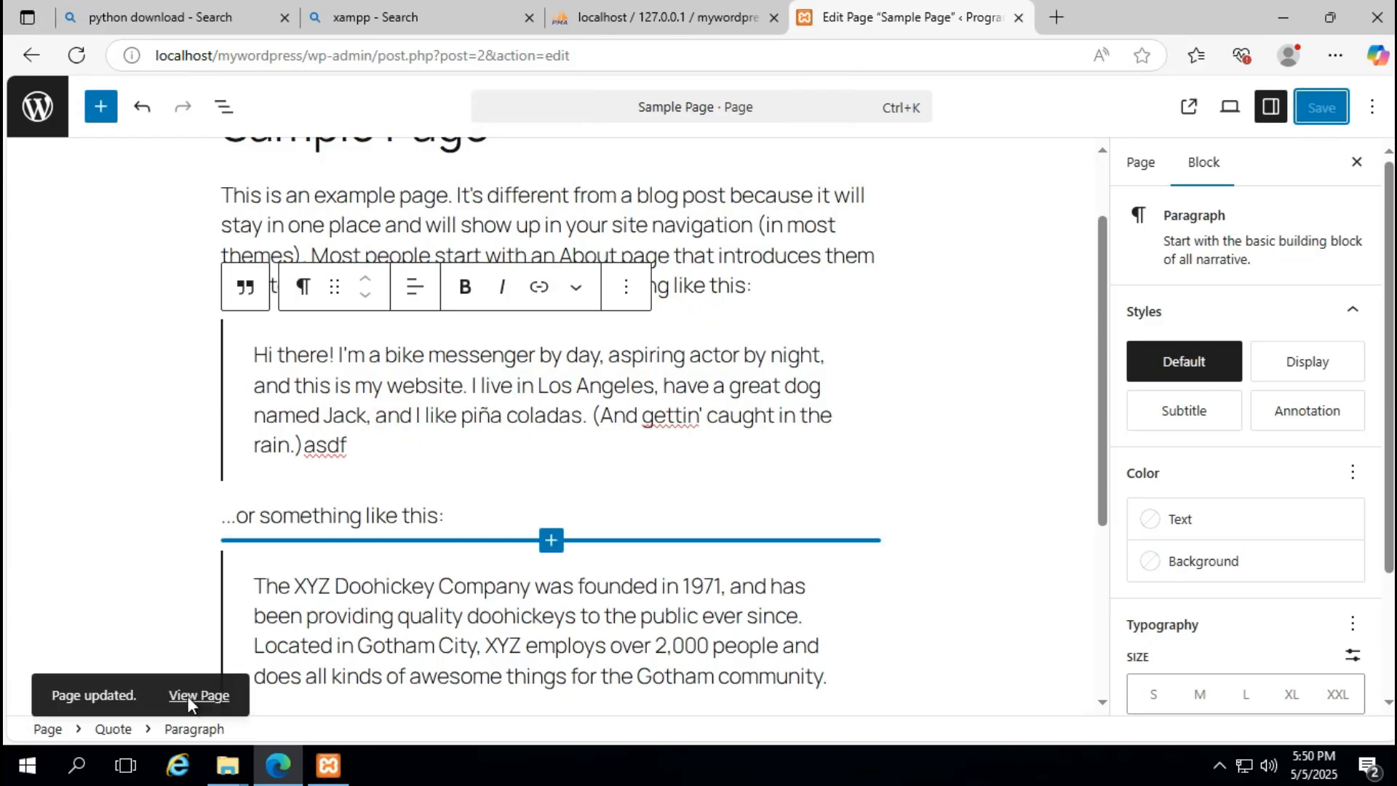
left_click(191, 697)
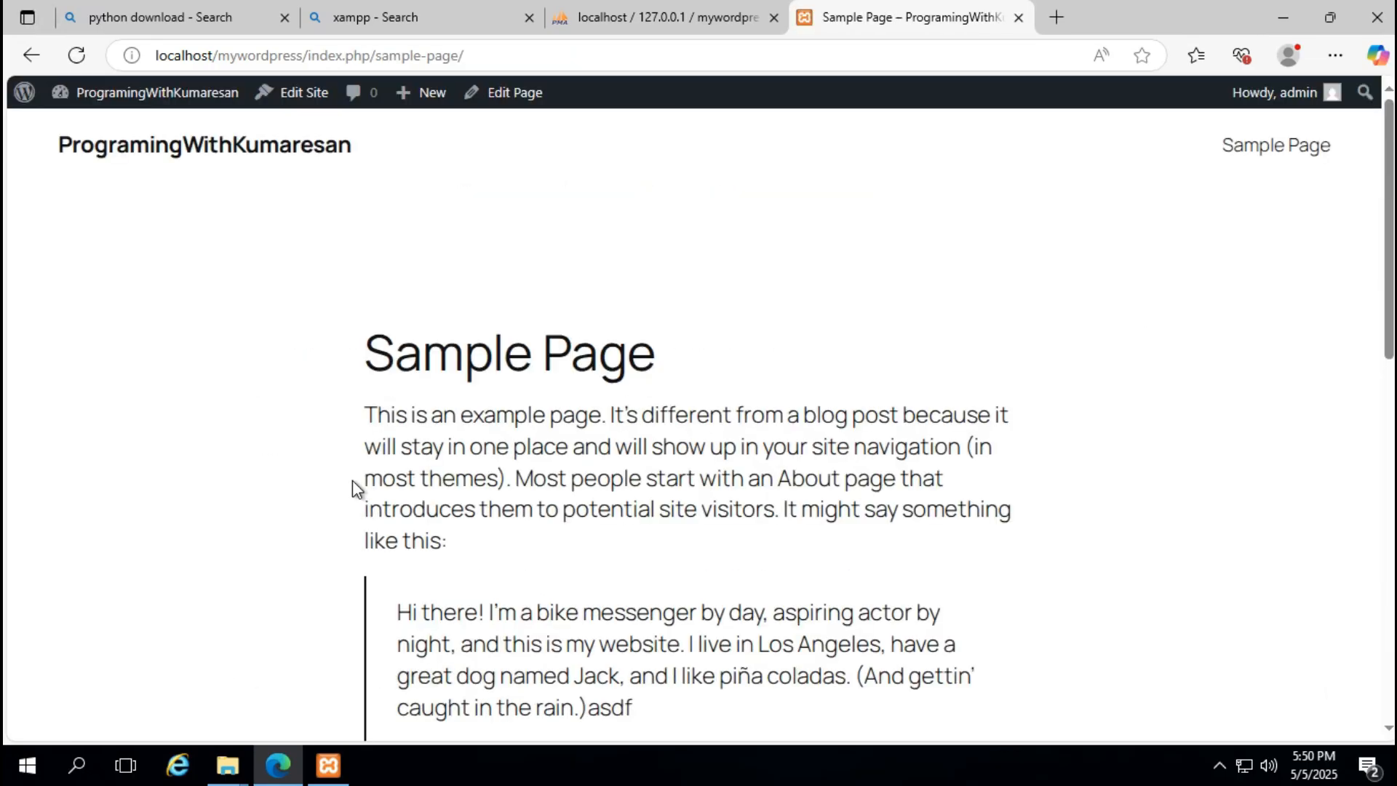
Step: Check the live home page, then return to the admin and open Appearance > Themes
left_click(140, 148)
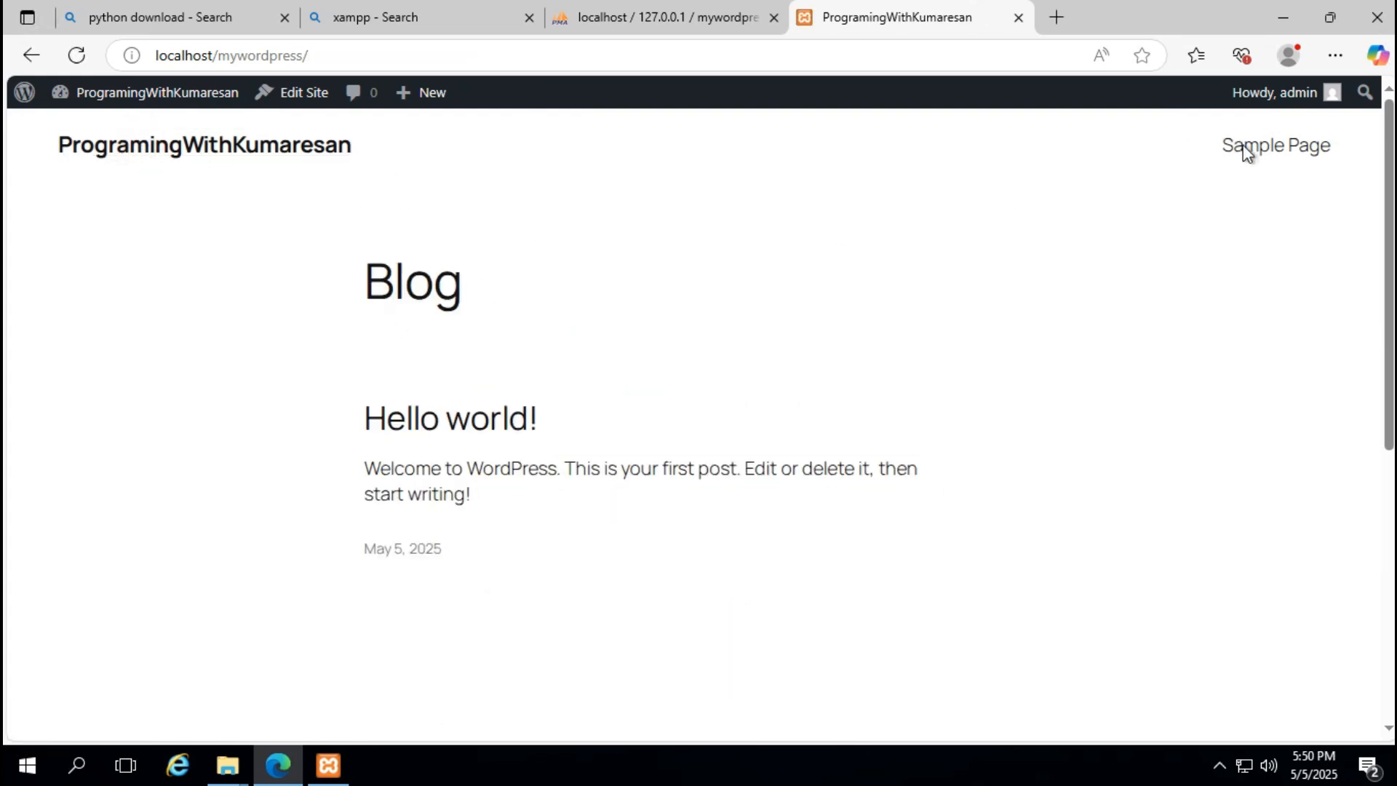
left_click(31, 56)
left_click(31, 55)
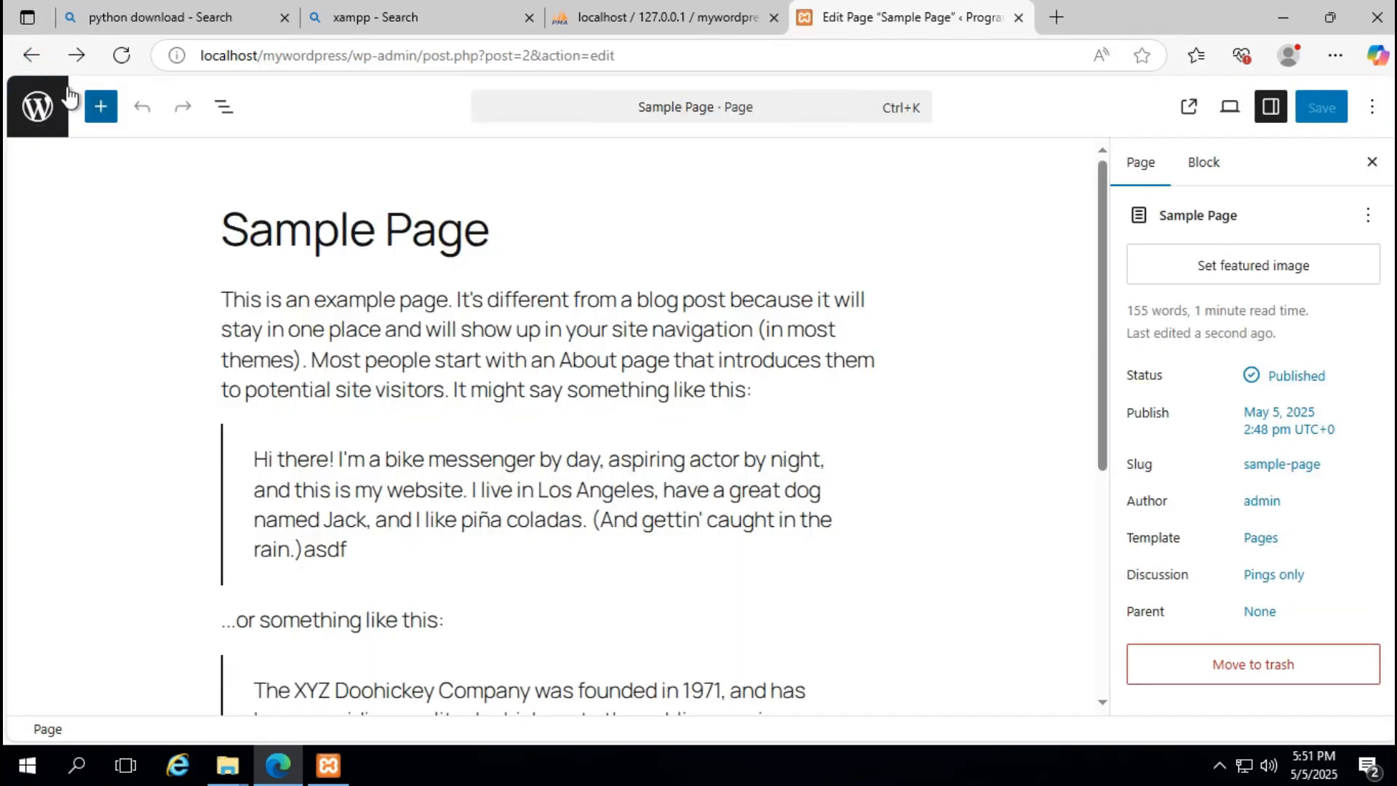
left_click(61, 113)
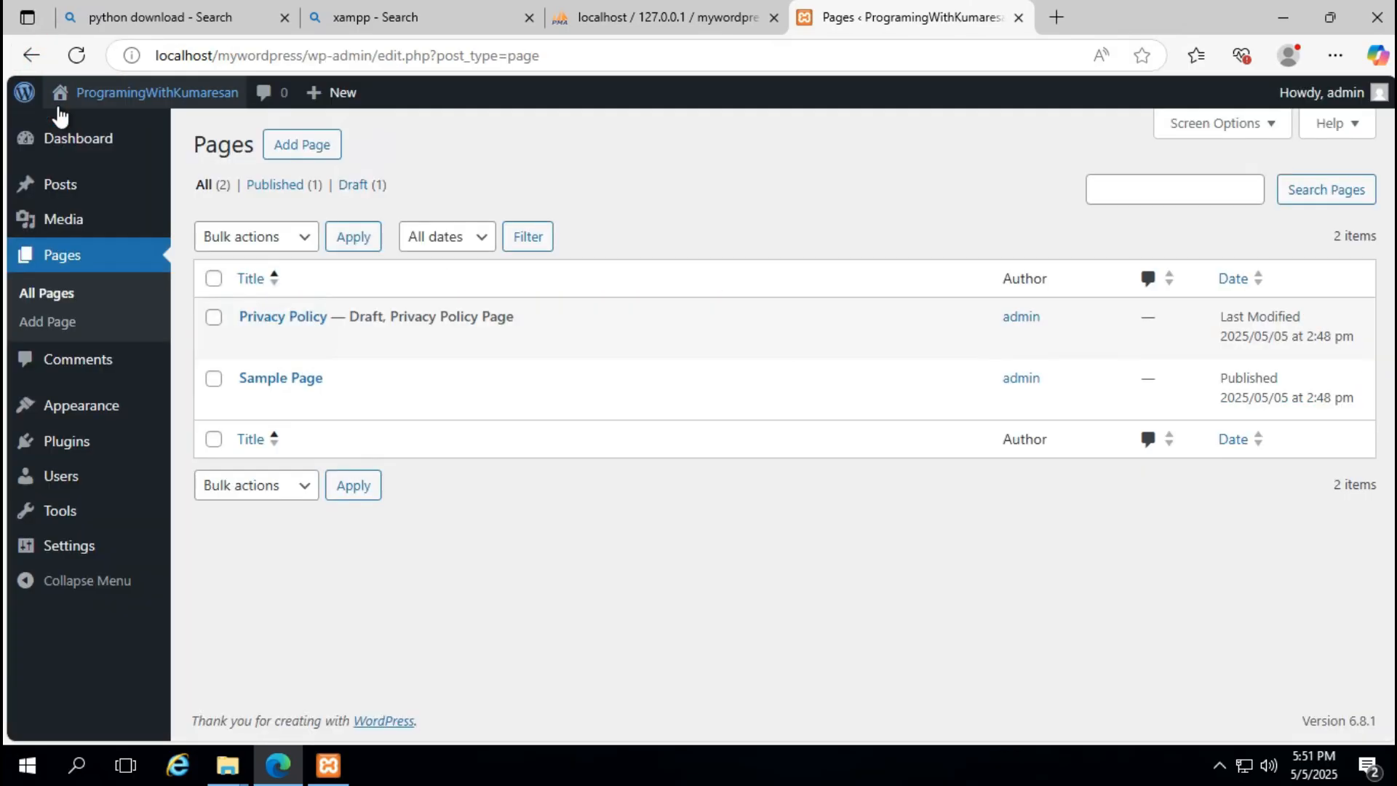
mouse_move(86, 459)
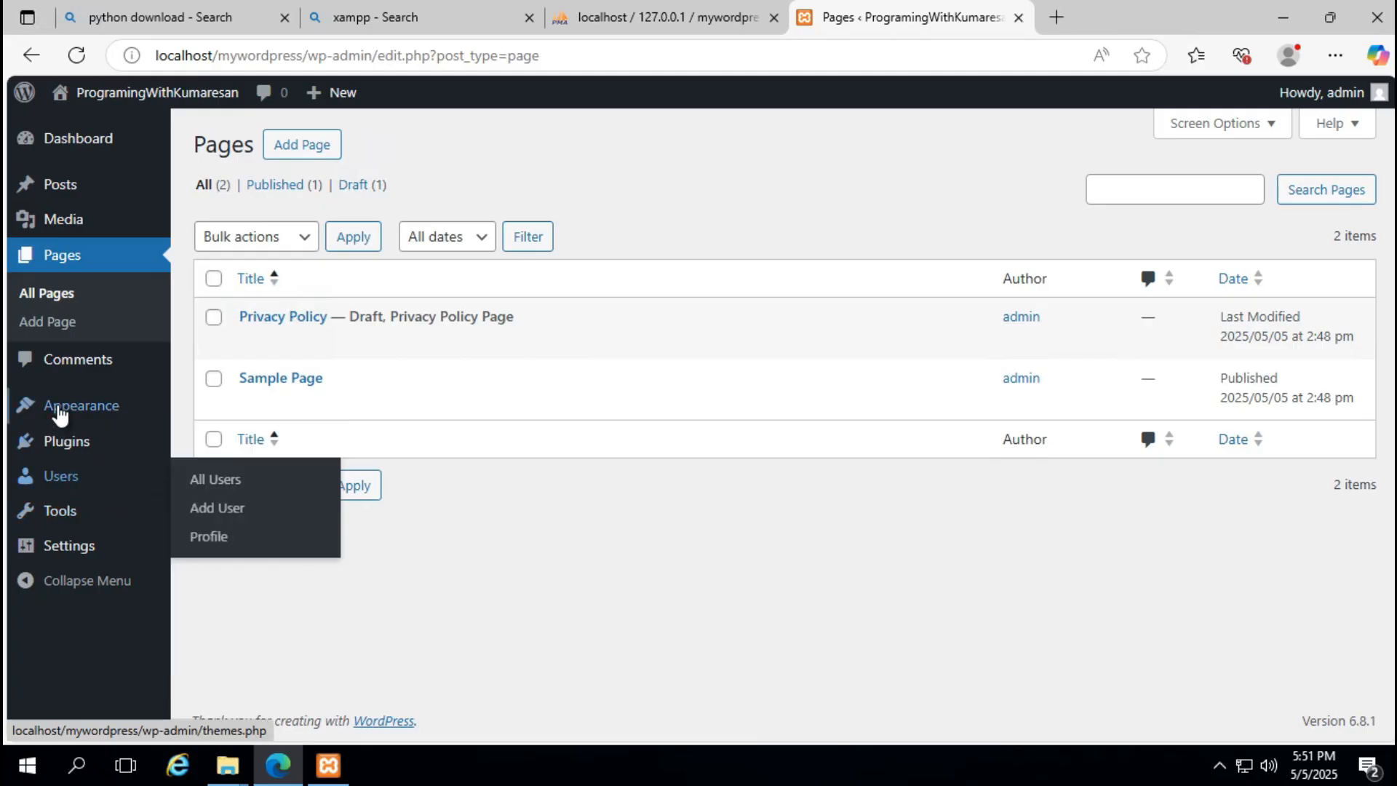
left_click(242, 412)
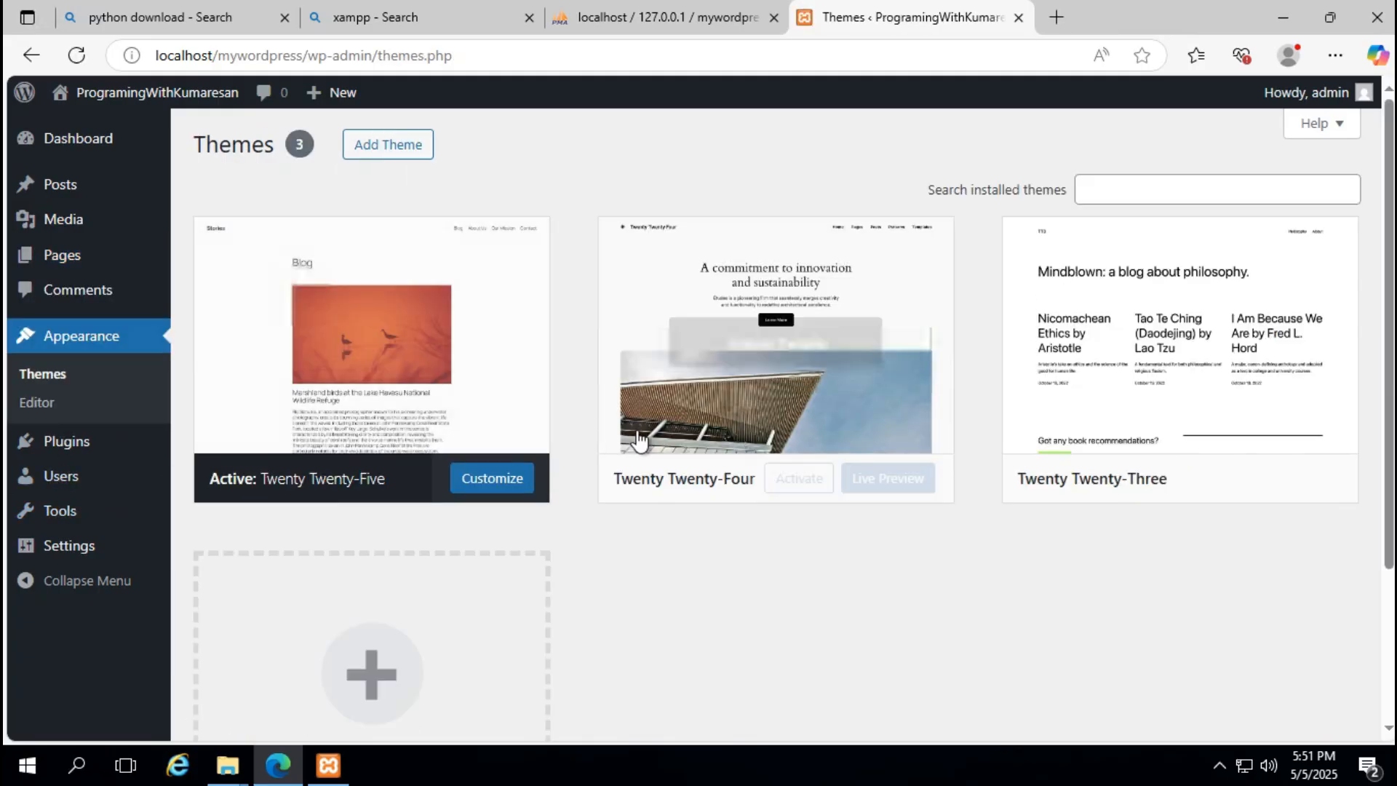
Step: Activate the Twenty Twenty-Three theme from its Theme Details
scroll(636, 436, "down", 3)
scroll(636, 437, "up", 3)
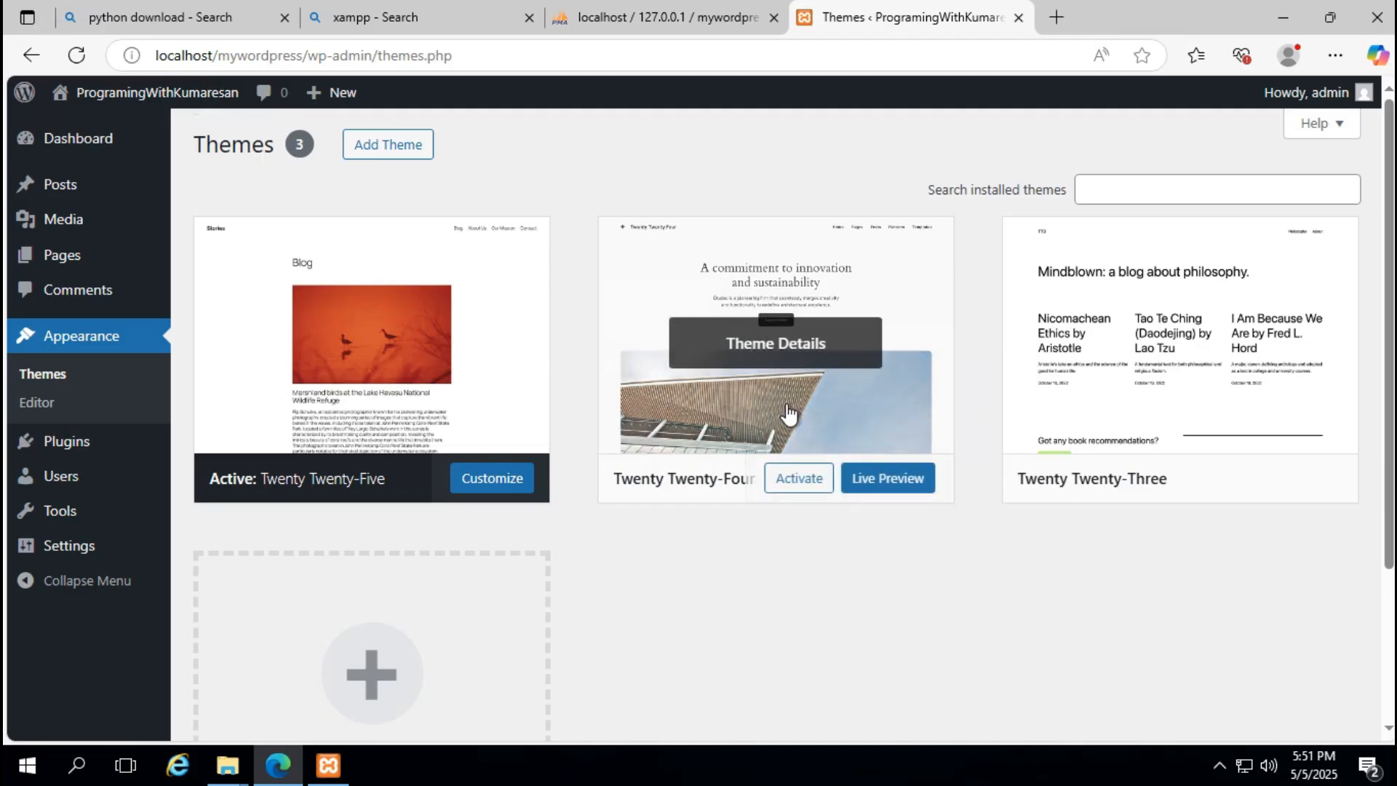
left_click(1164, 375)
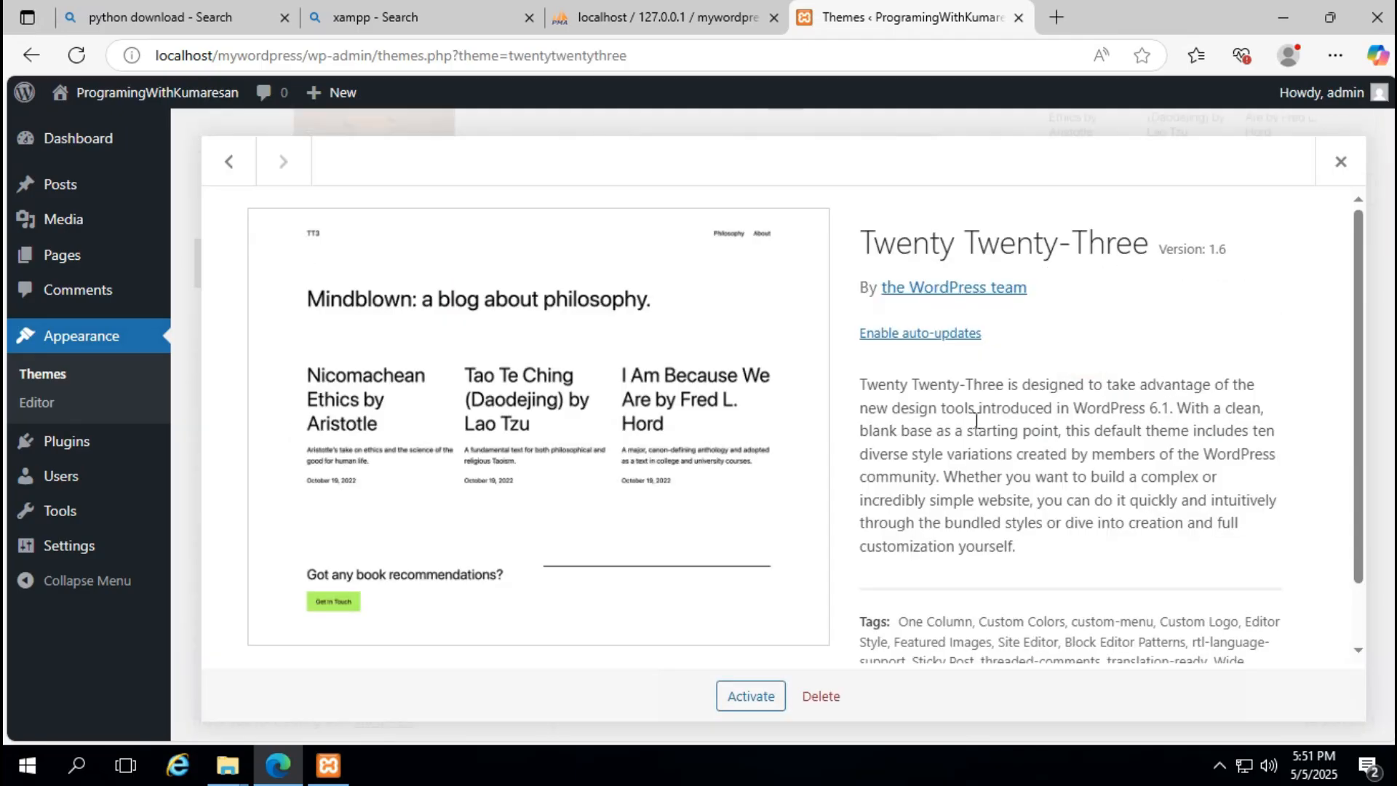
left_click(755, 695)
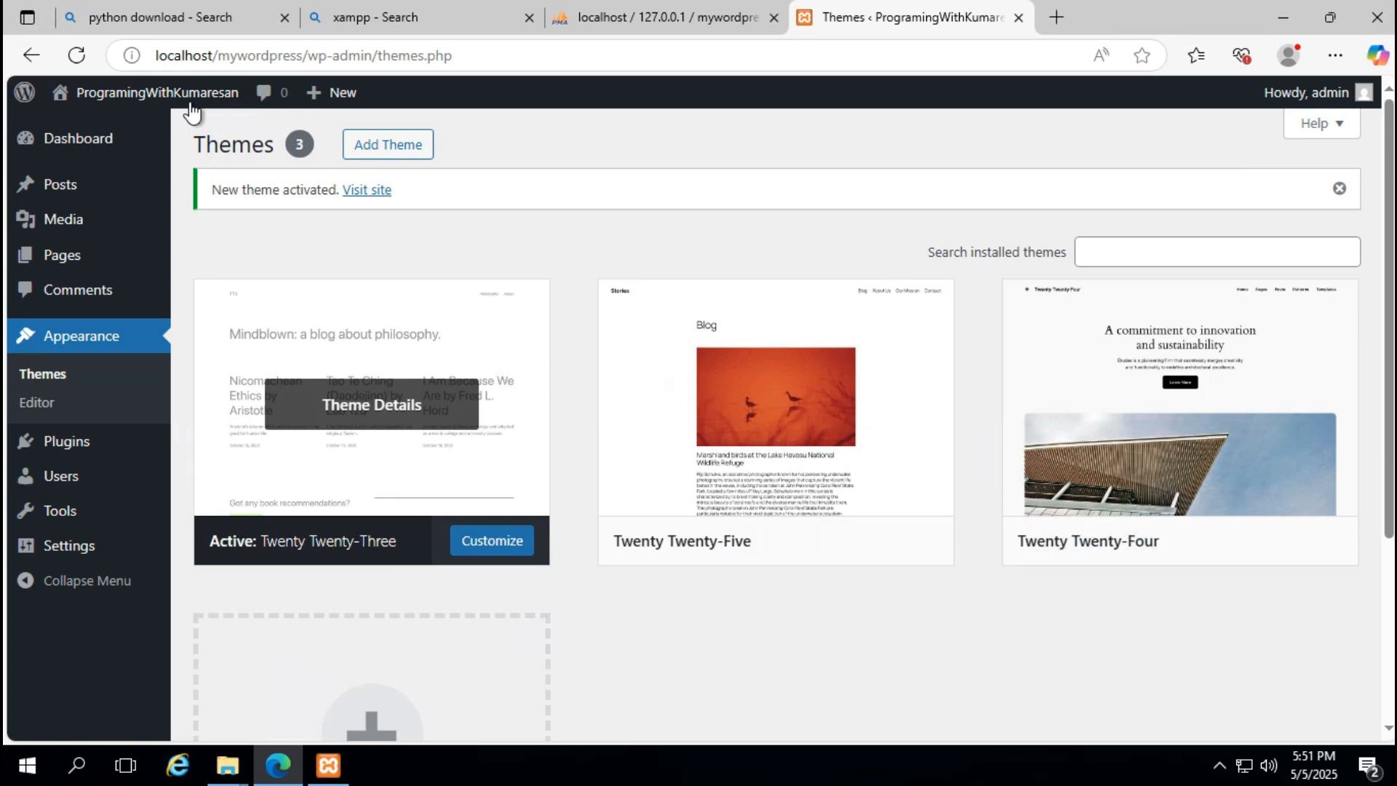
Step: View the restyled site through Visit Site, then minimize the browser
mouse_move(157, 93)
left_click(93, 126)
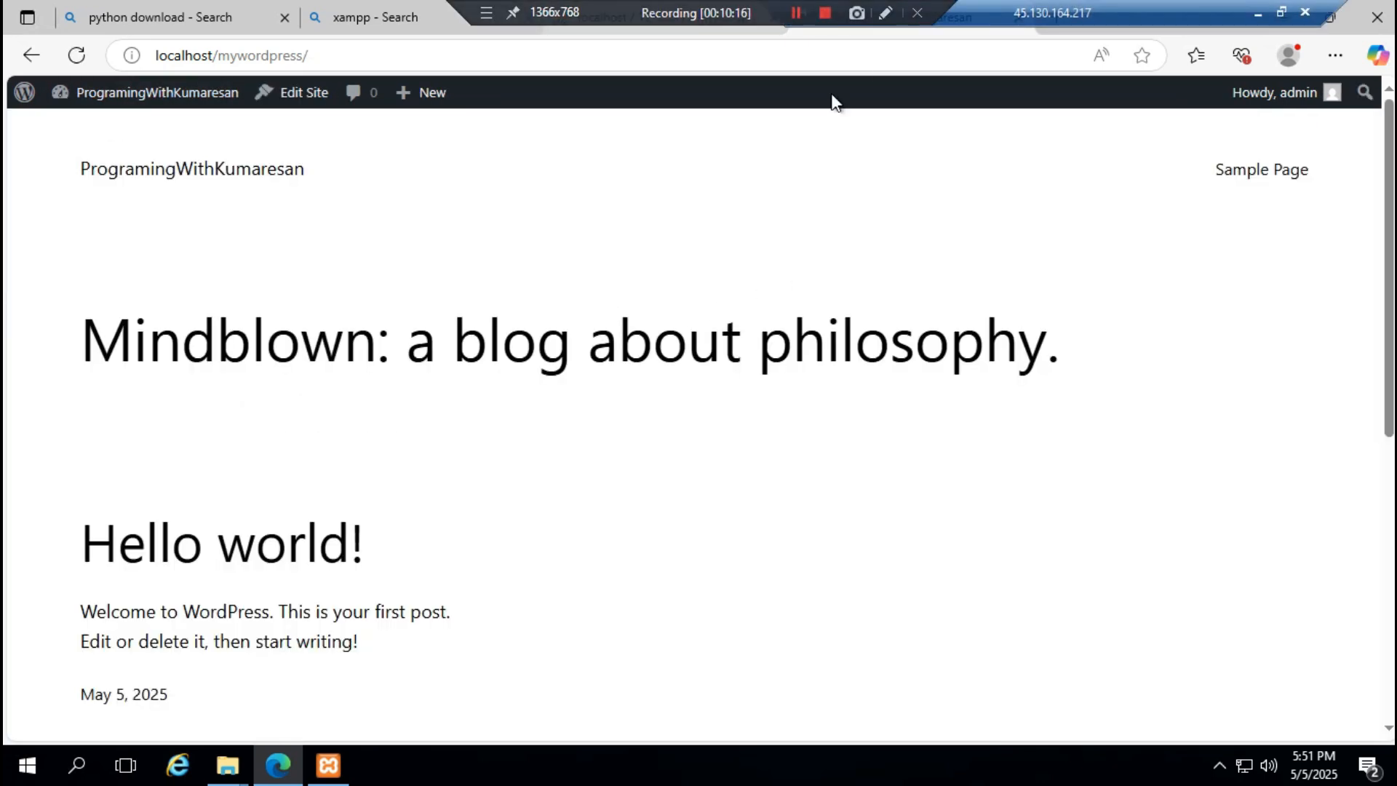
left_click(283, 56)
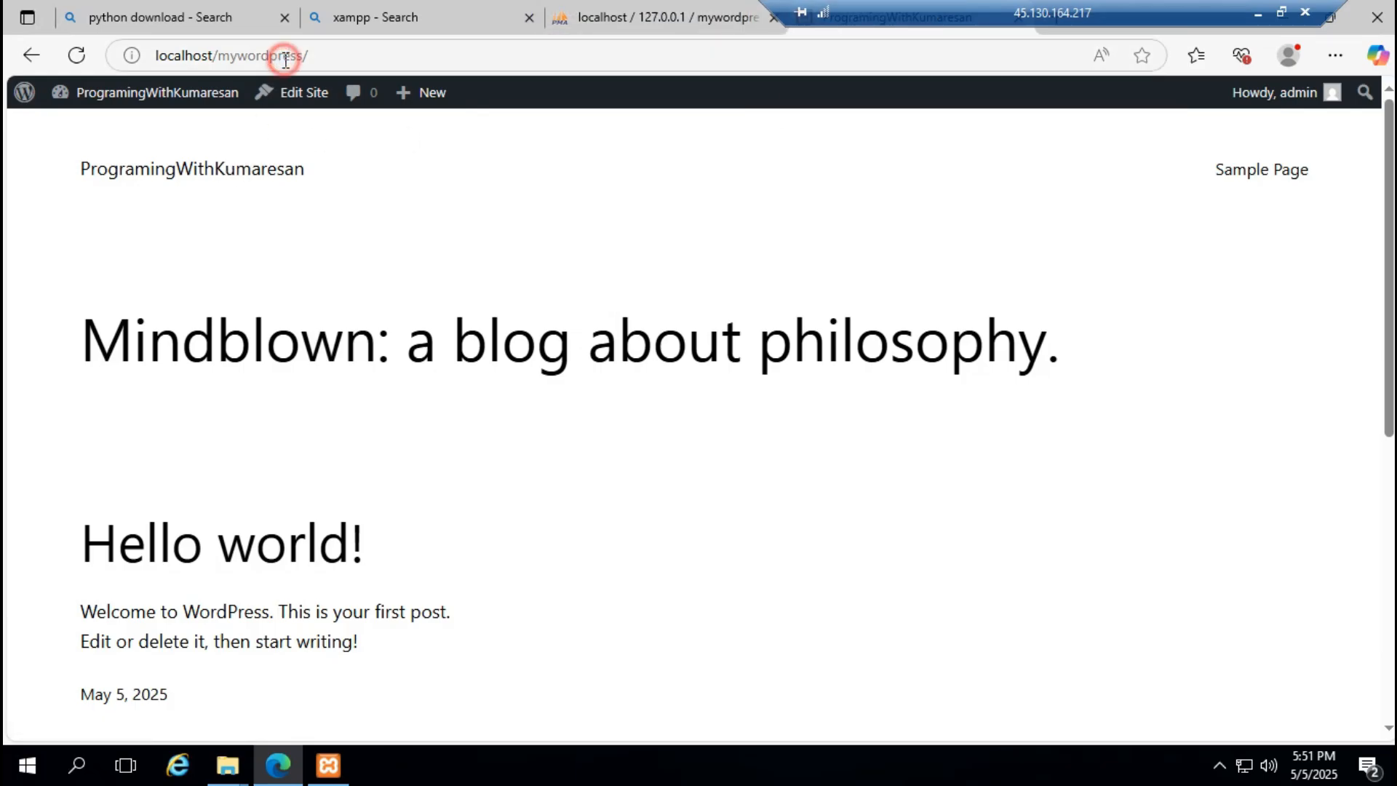
left_click(582, 446)
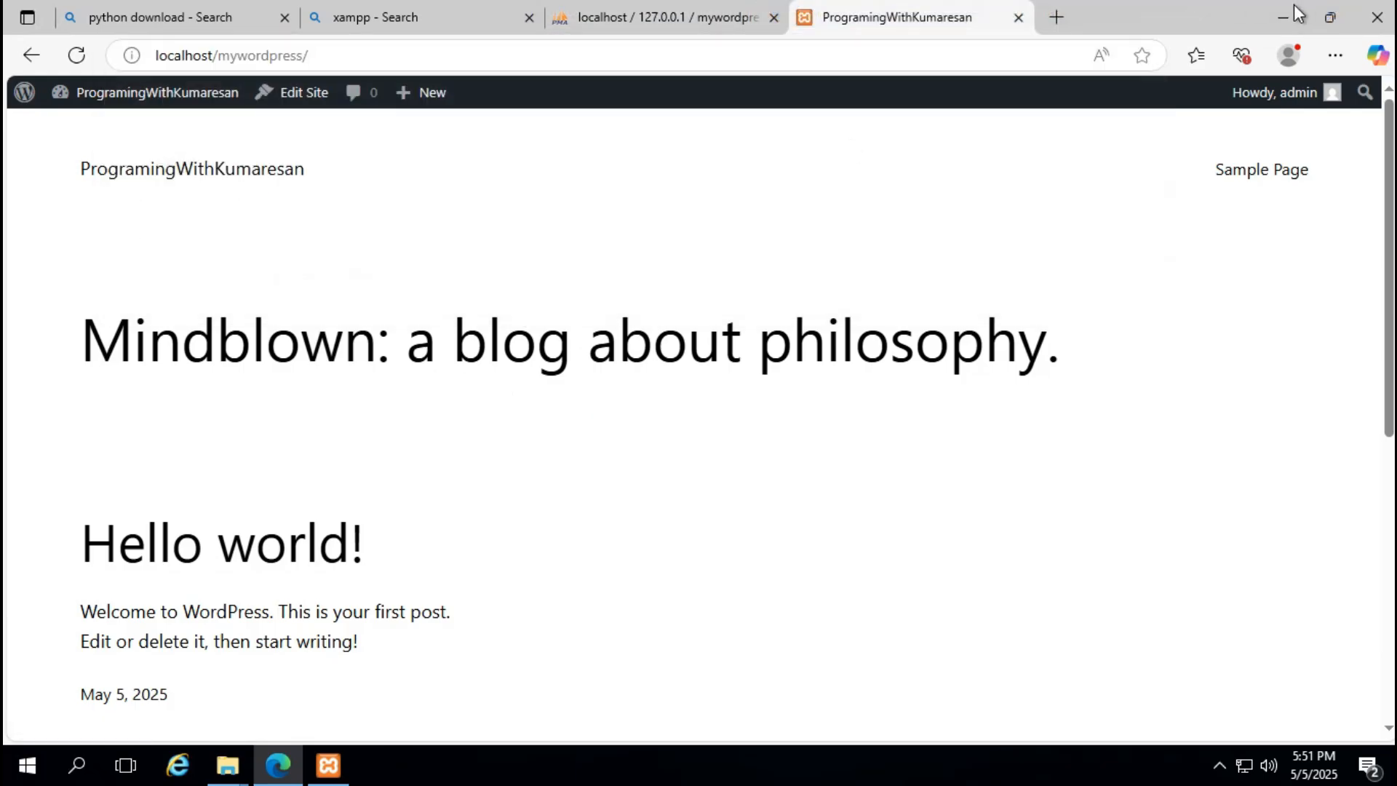
left_click(1286, 18)
Step: Minimize the remote desktop session and log in to the Kamatera cloud account
mouse_move(758, 2)
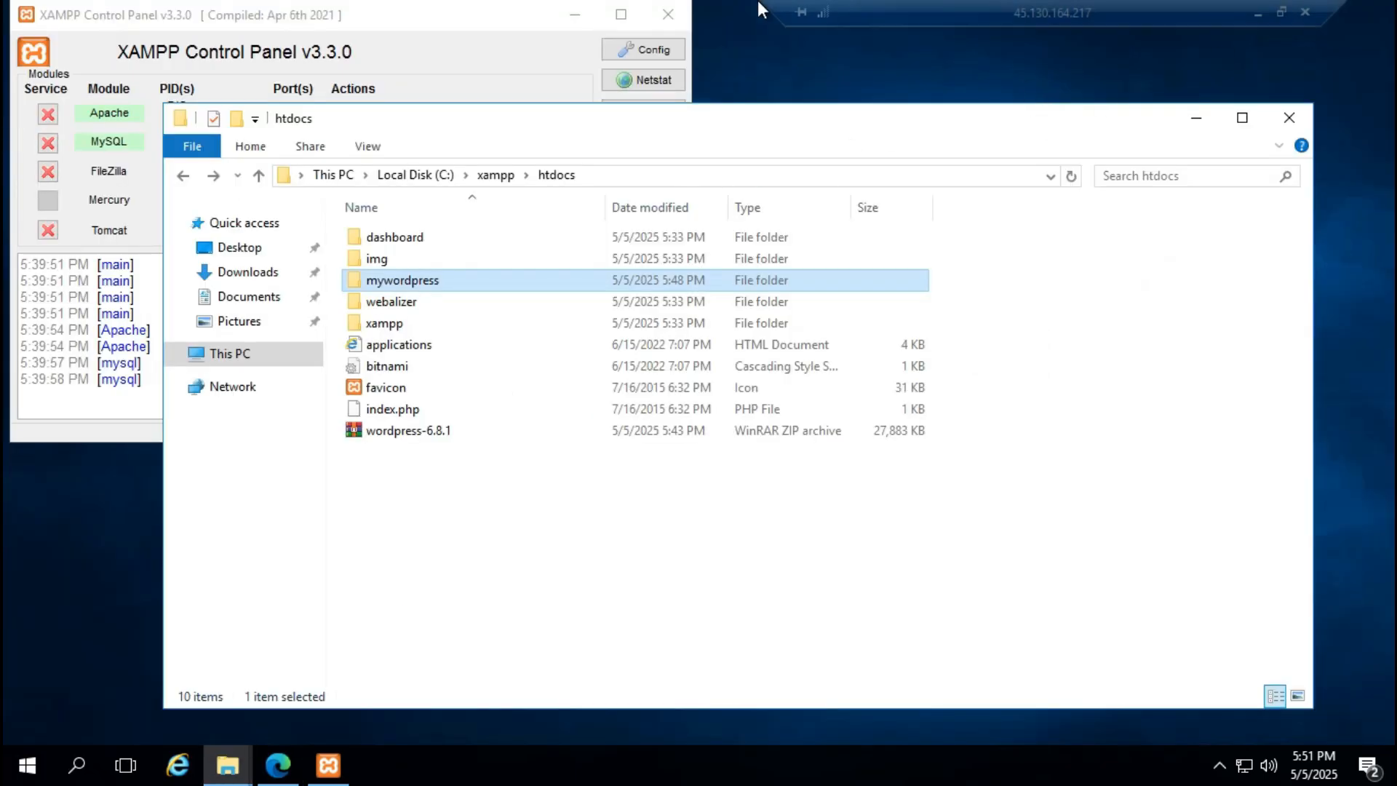
left_click(1251, 12)
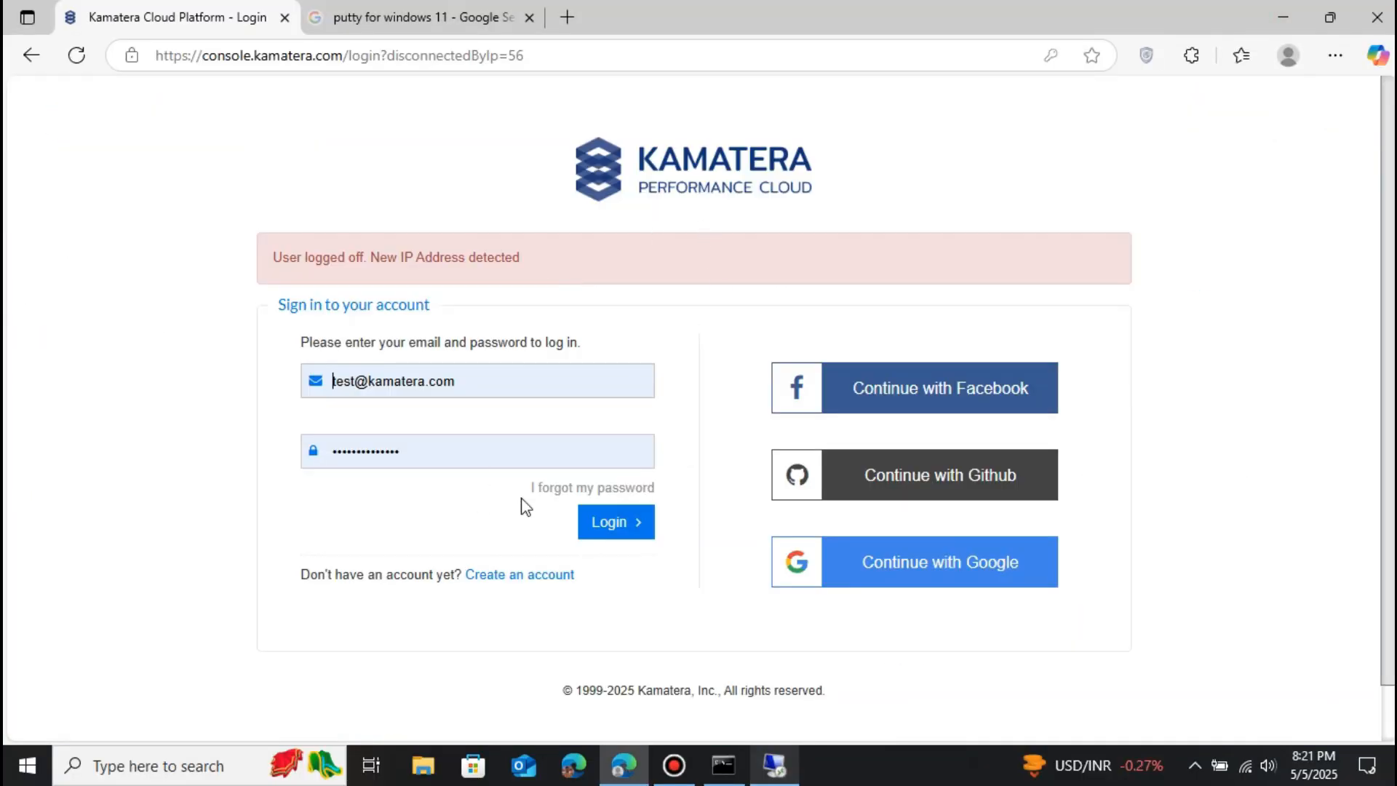
left_click(617, 535)
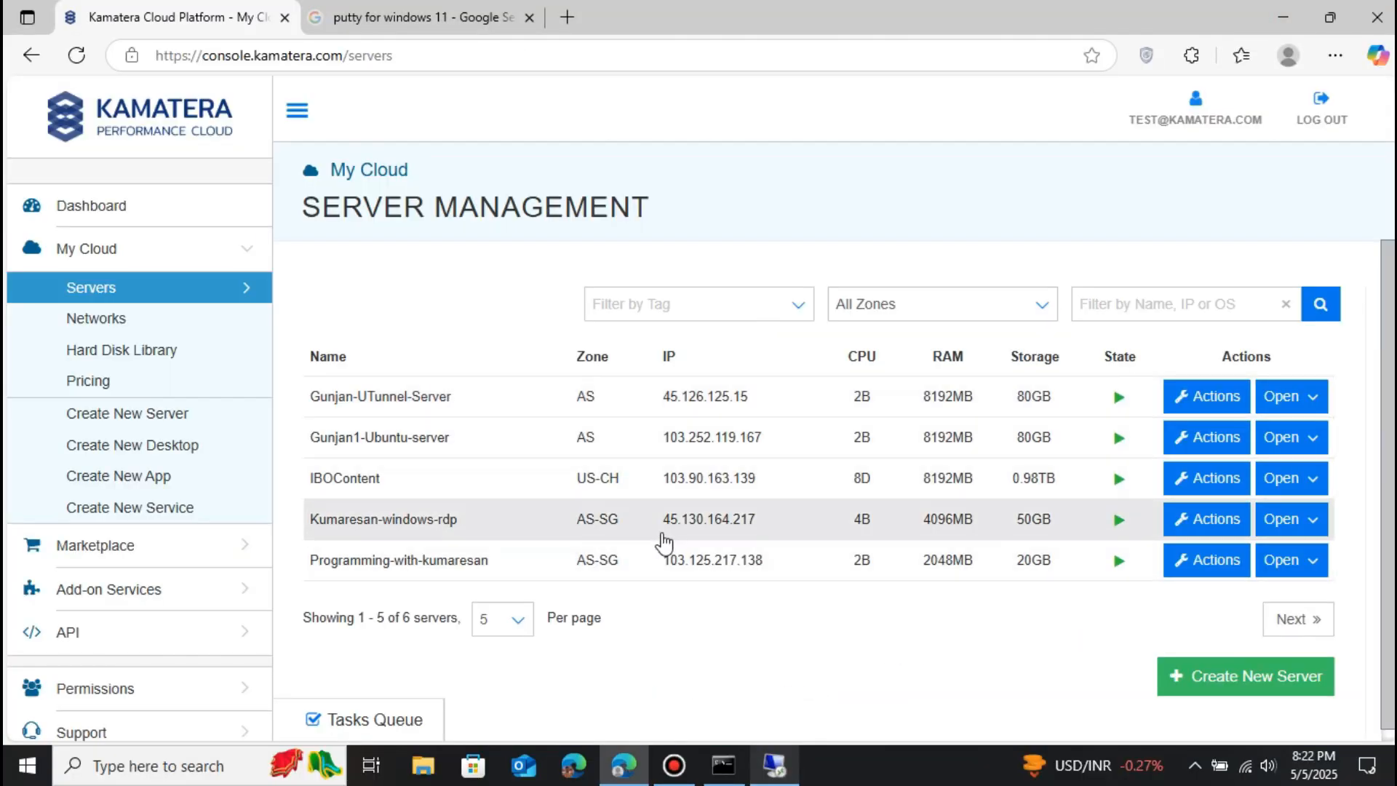
Step: Copy the Windows server's public IP 45.130.164.217 and return to the Google tab
left_click(1024, 521)
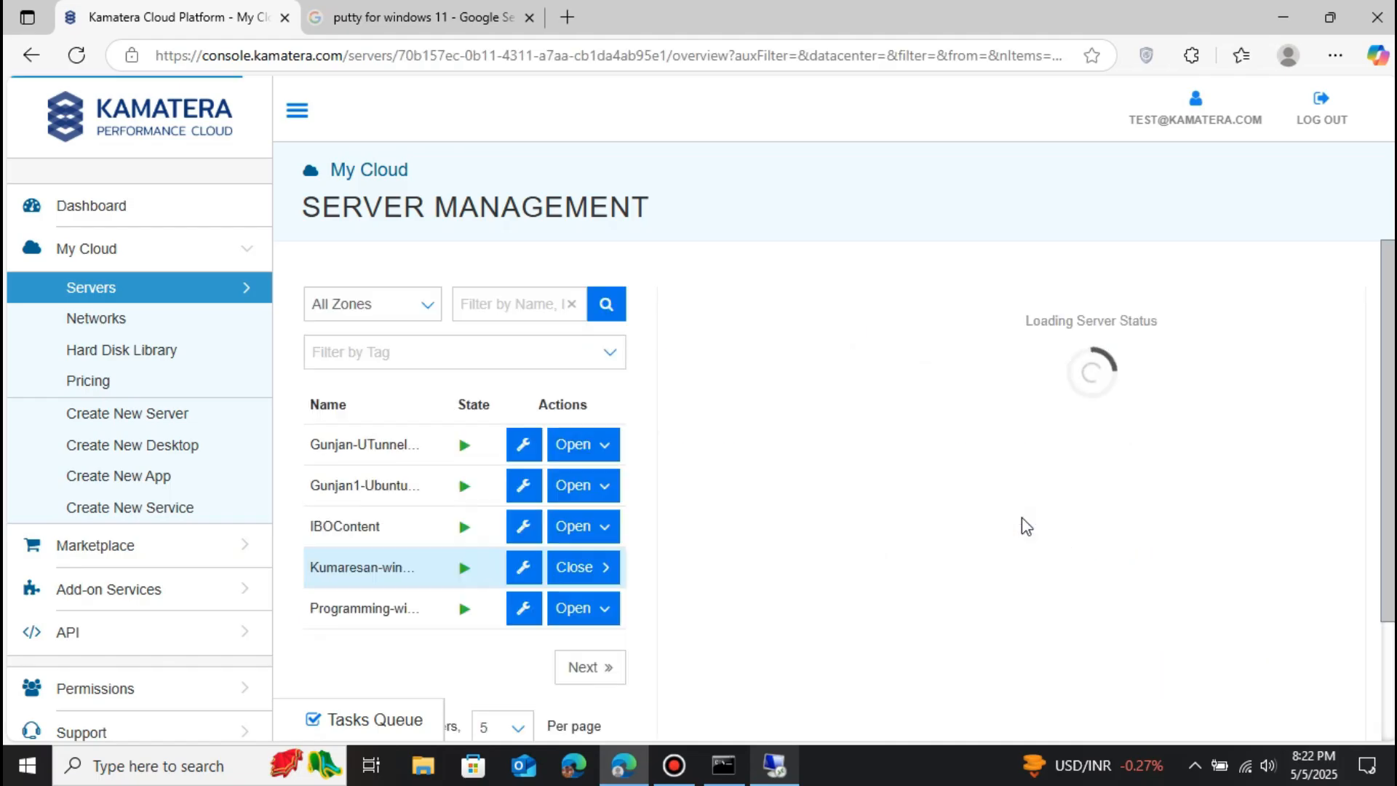
scroll(1023, 519, "down", 1)
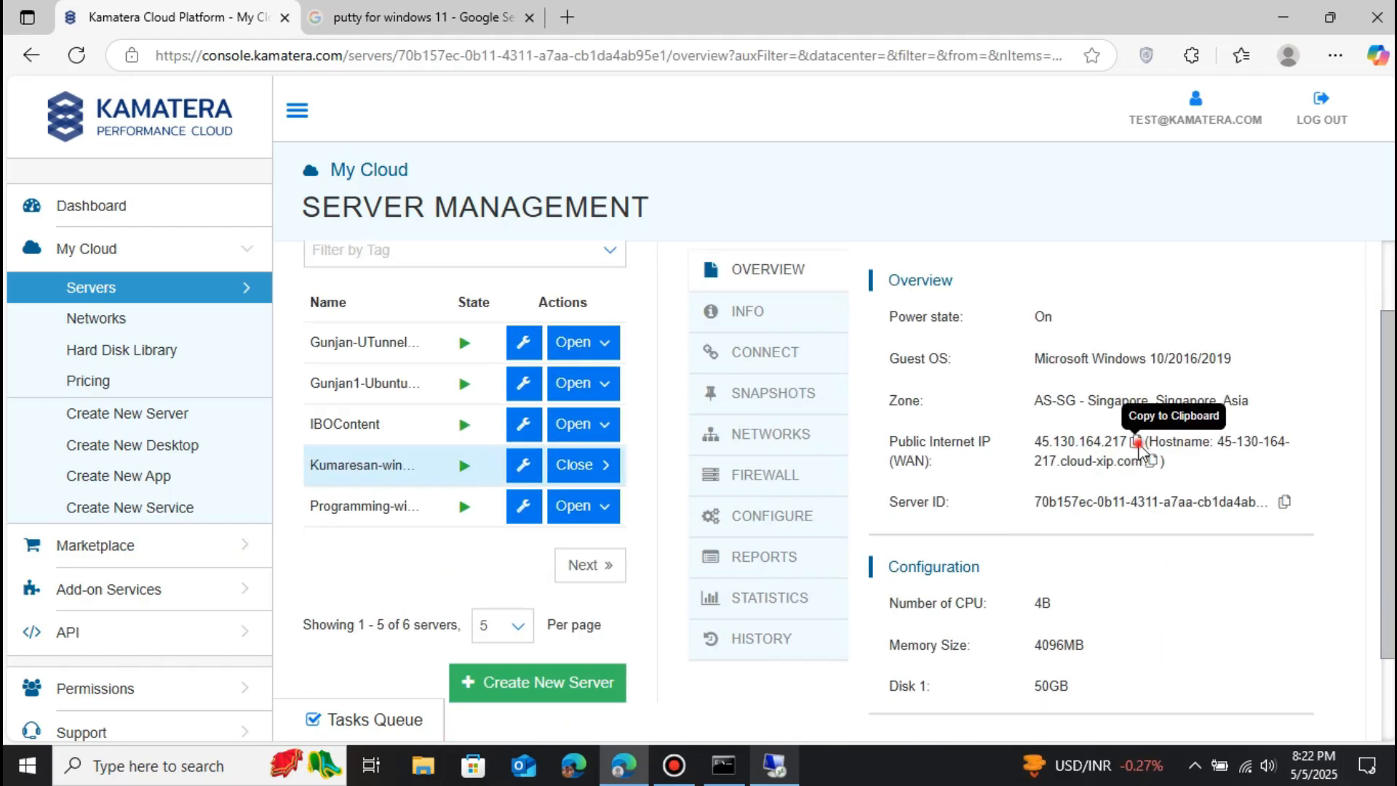
left_click(1137, 442)
left_click(436, 17)
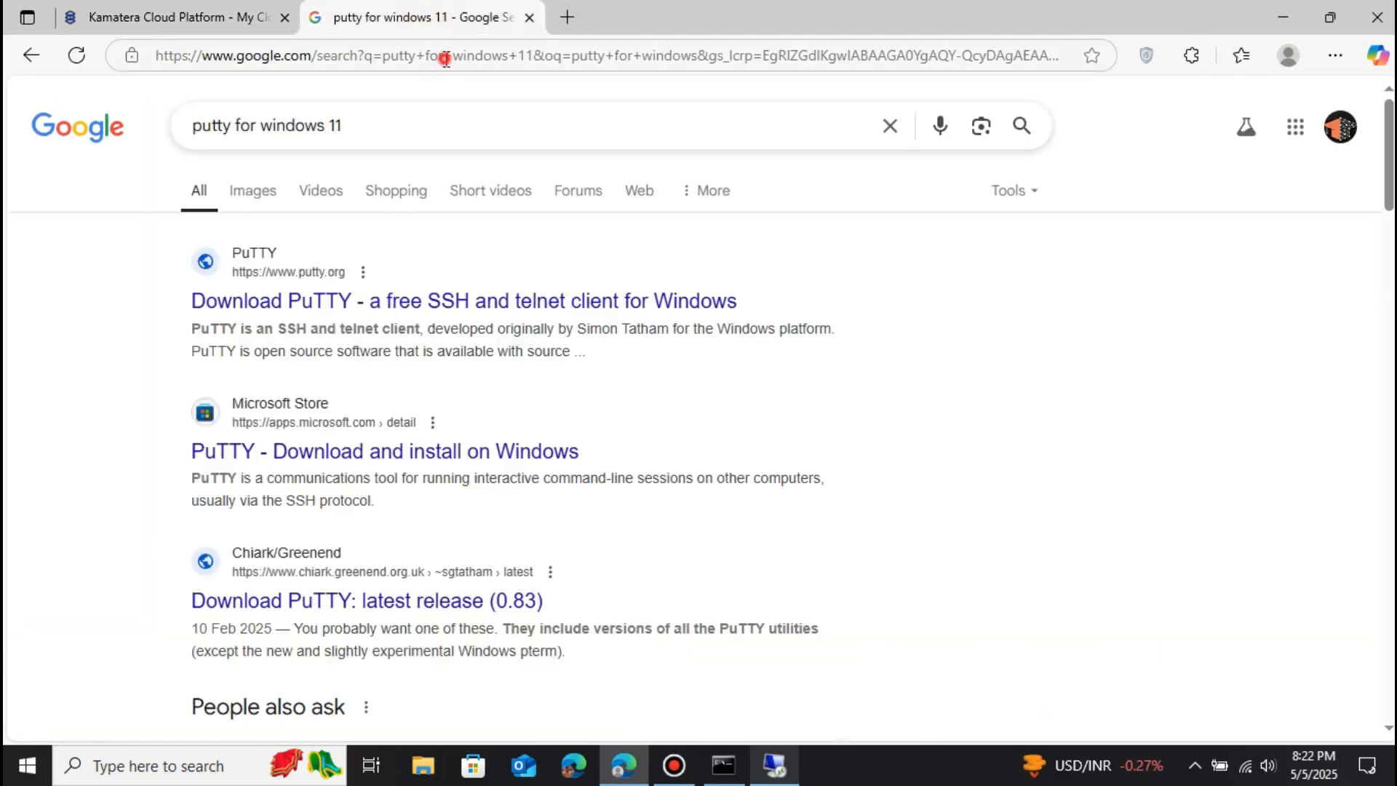
Step: Load 45.130.164.217/mywordpress/ in Edge, which fails with a timed-out error
left_click(445, 58)
key("ctrl+v")
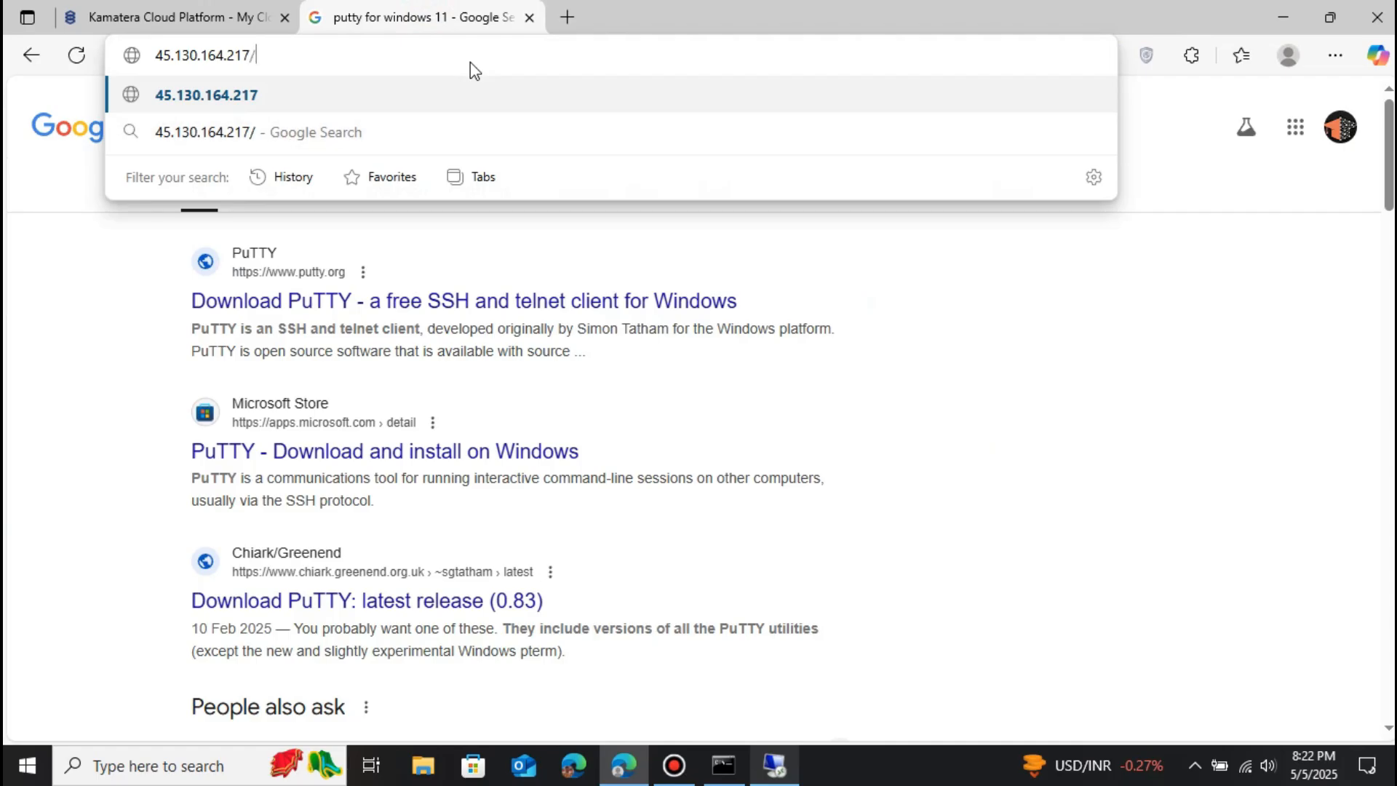
type("mywordpre")
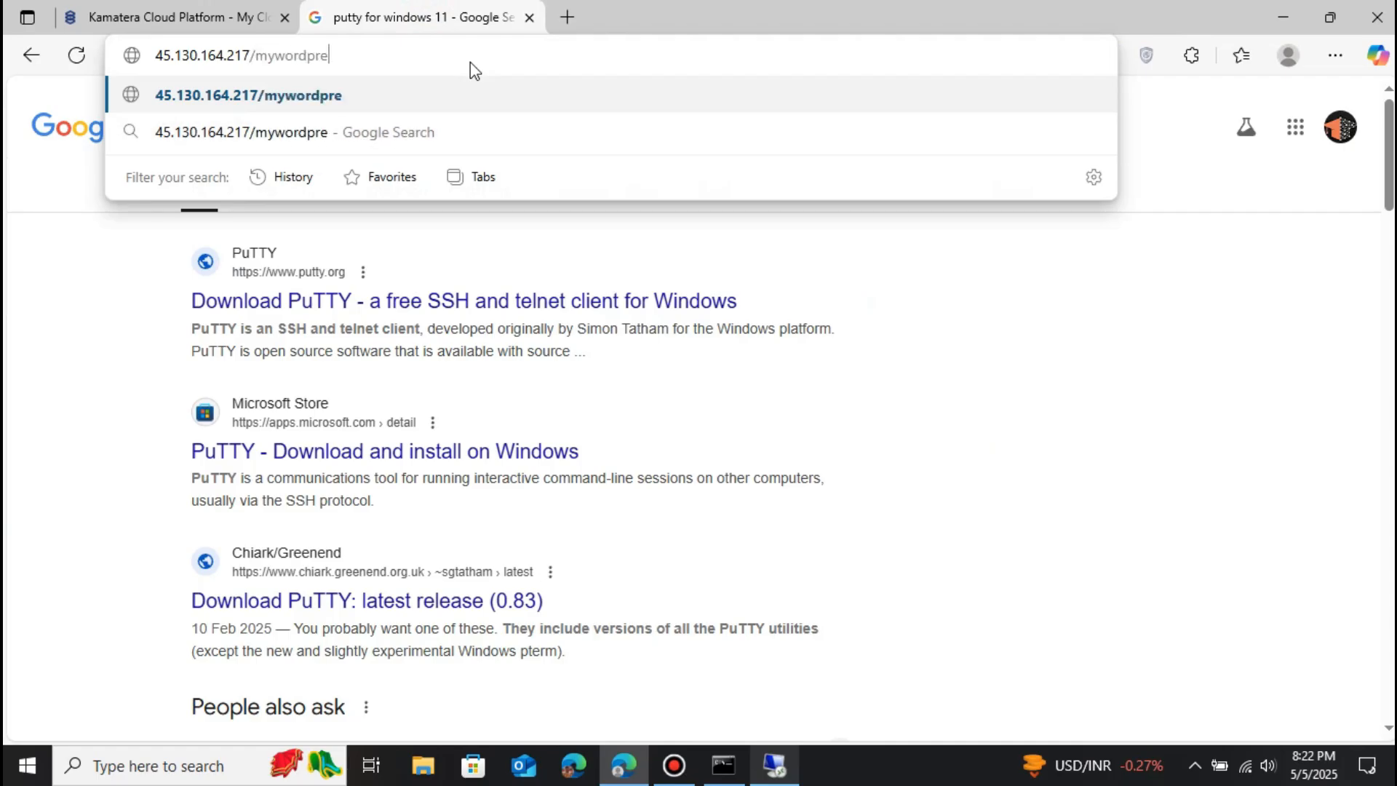
type("ss")
key("Return")
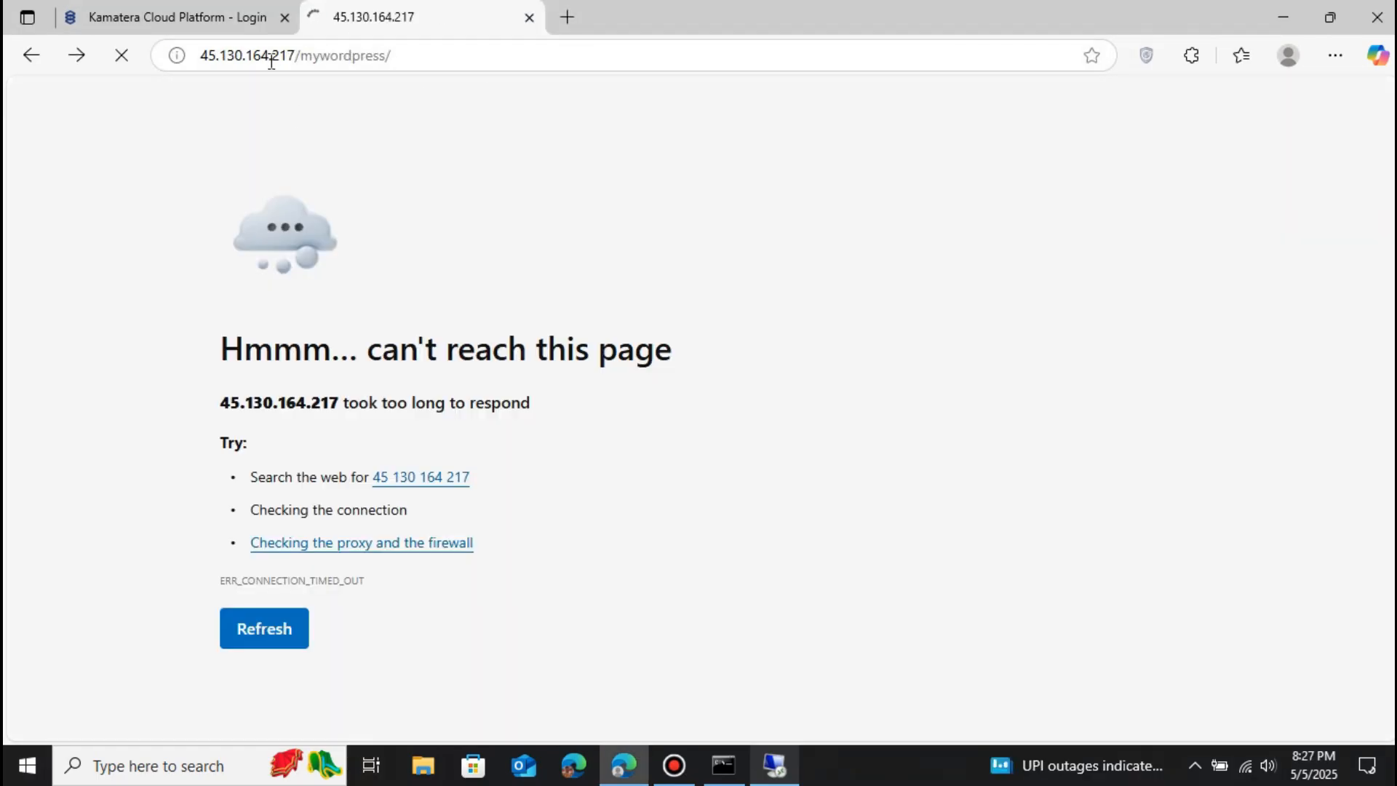
Step: Check the unreachable page's address, then go to the server's remote desktop session
left_click(359, 58)
left_click(374, 55)
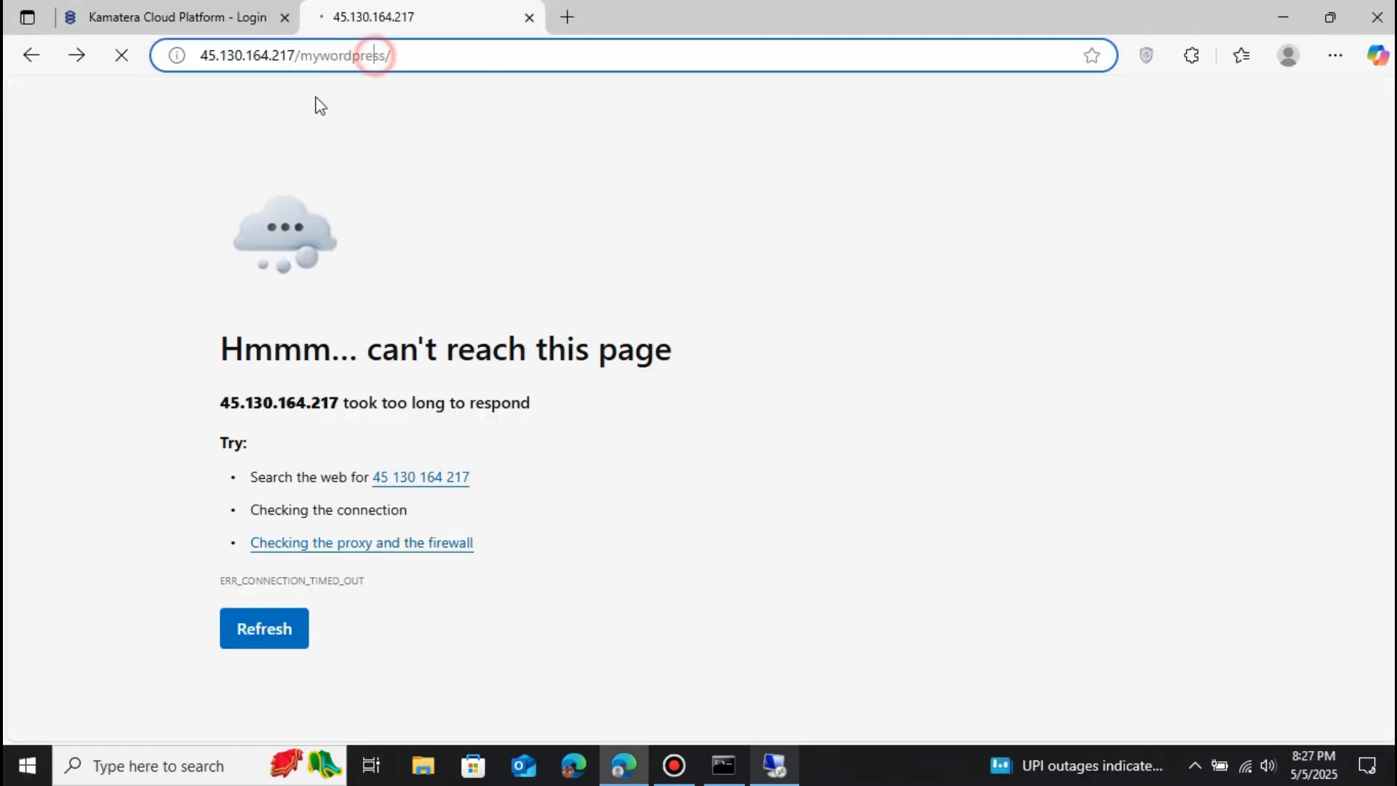
left_click(776, 764)
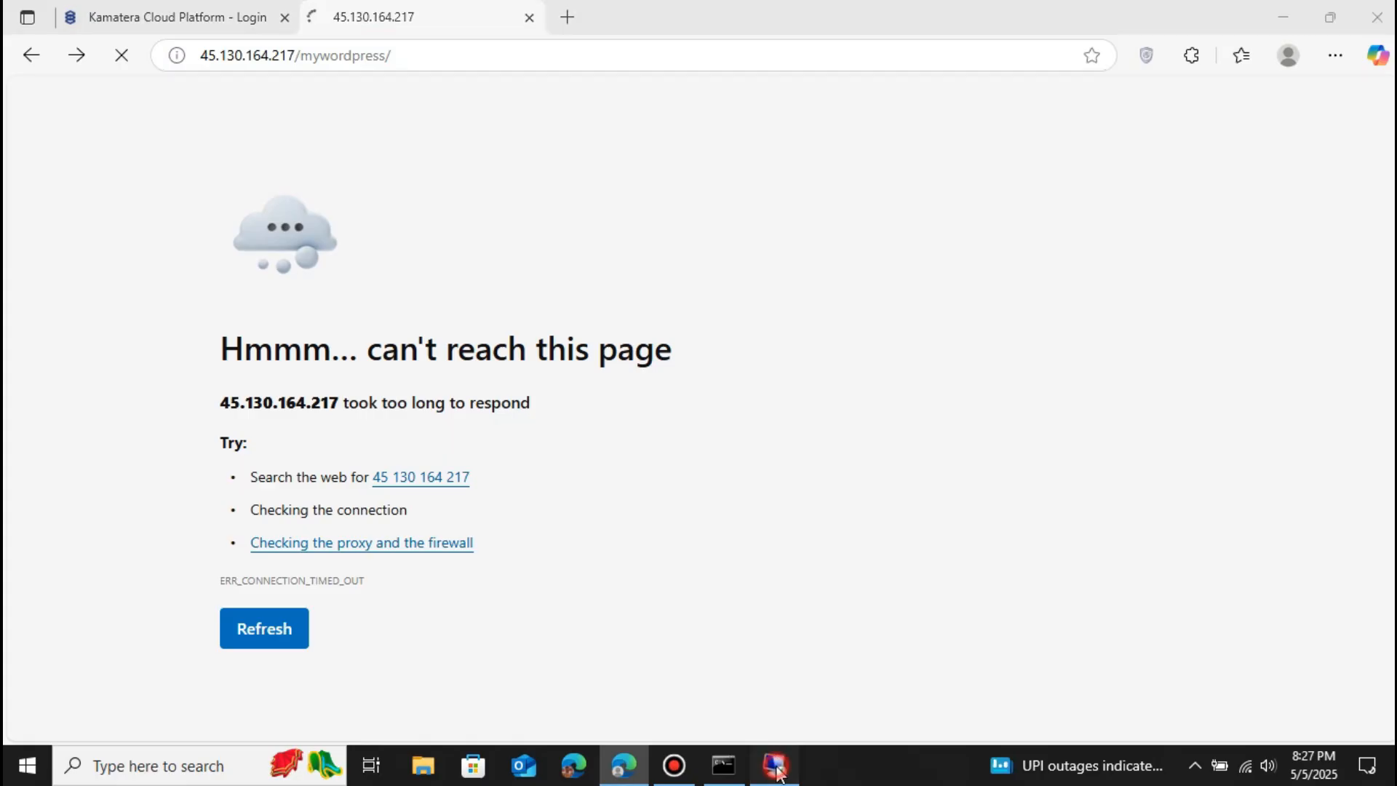
Step: Relaunch Windows Firewall with Advanced Security via Start search and show Inbound Rules
left_click(1089, 22)
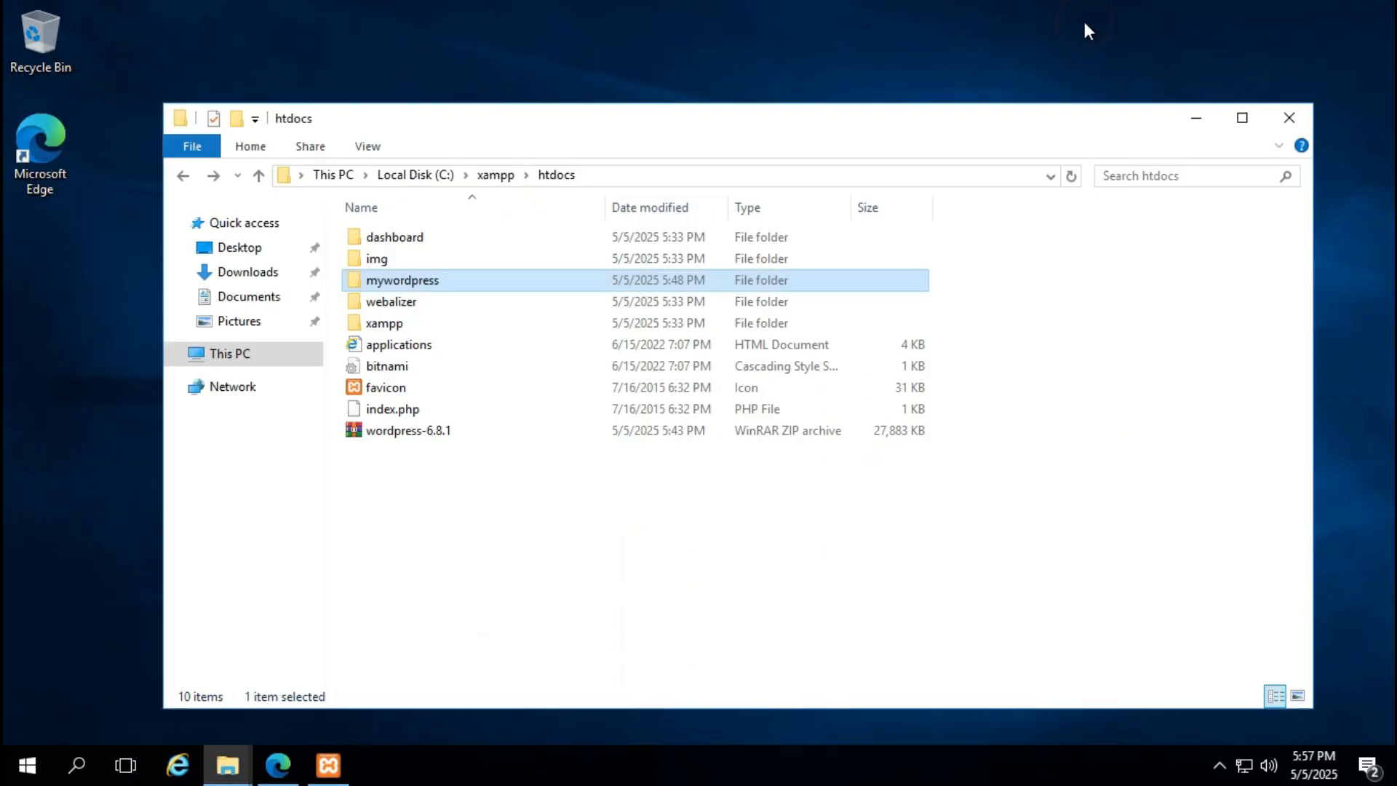
key("super")
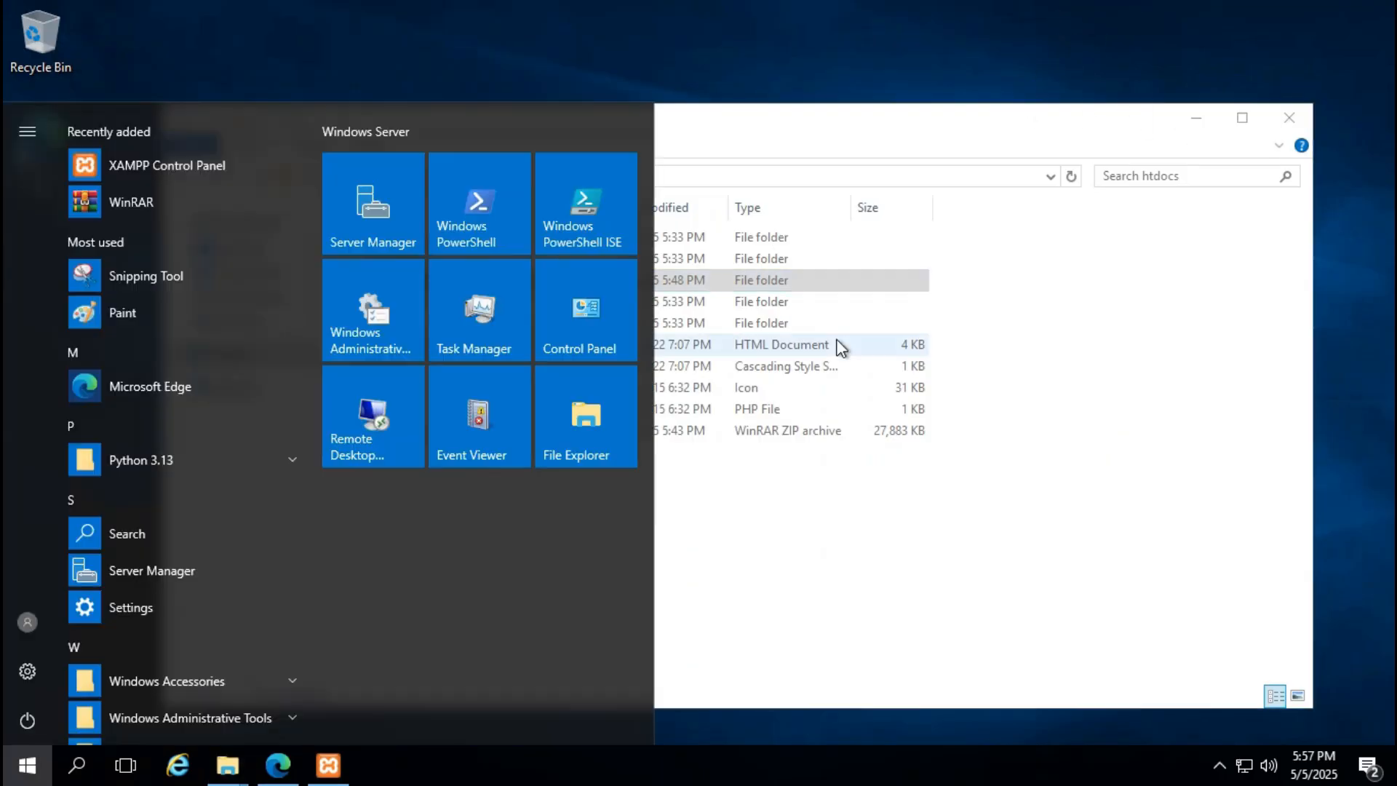
type("firewall")
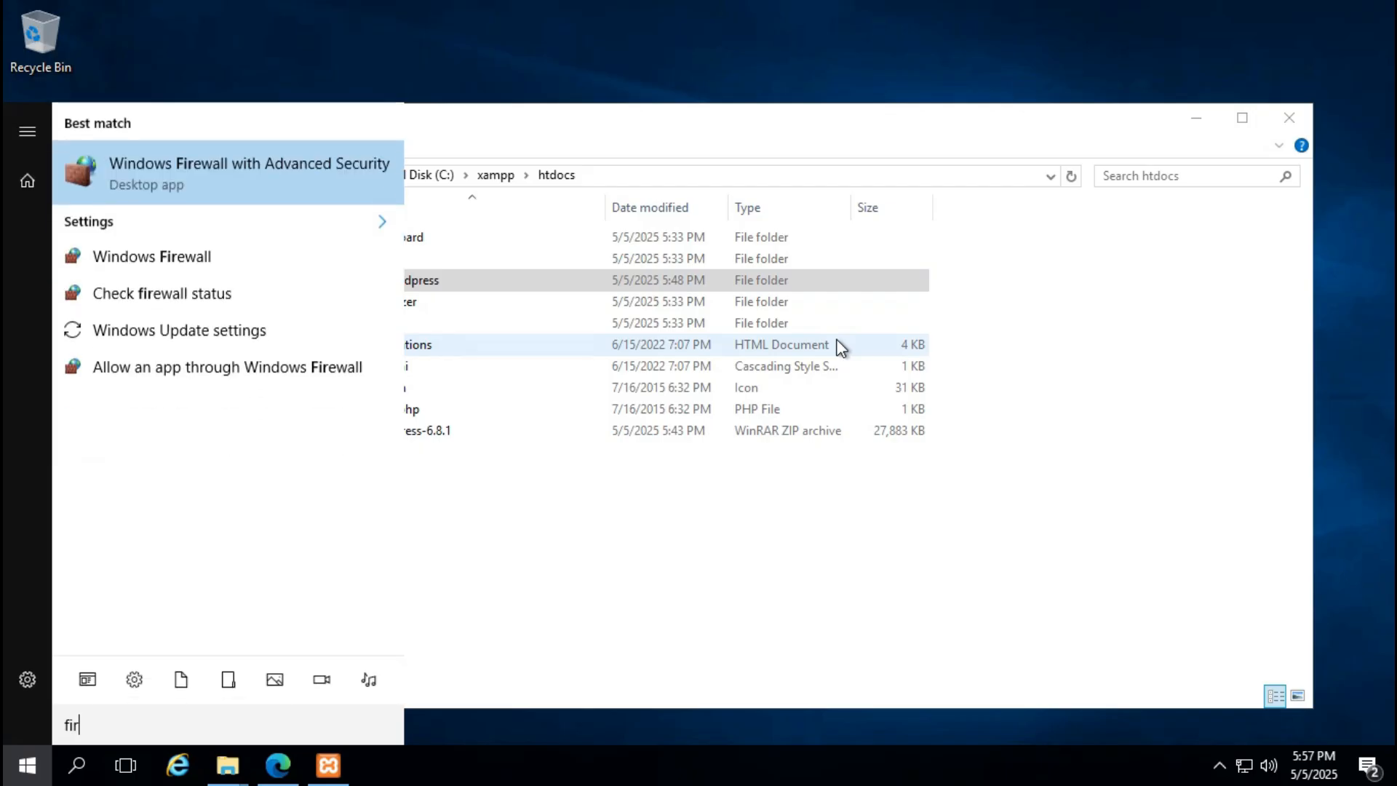
left_click(268, 161)
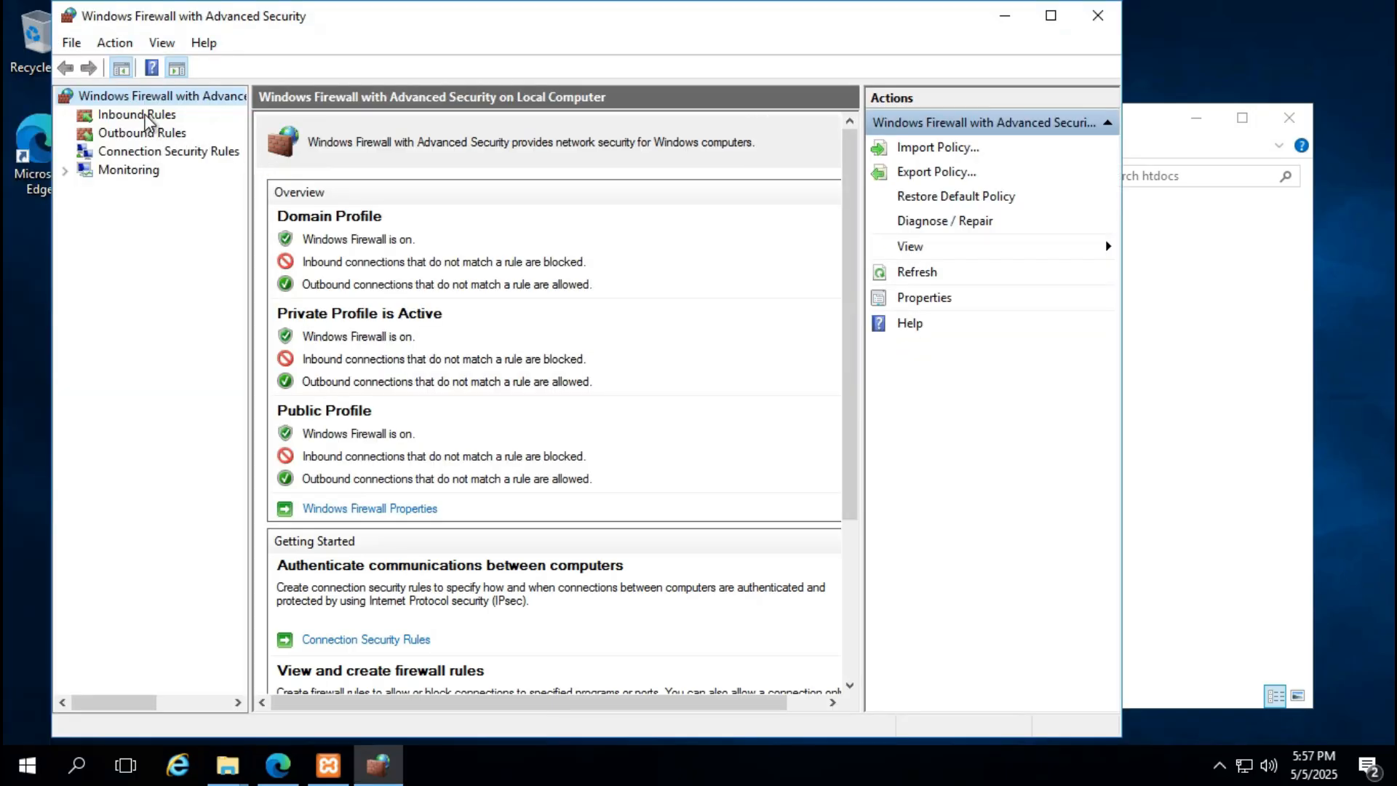
left_click(139, 115)
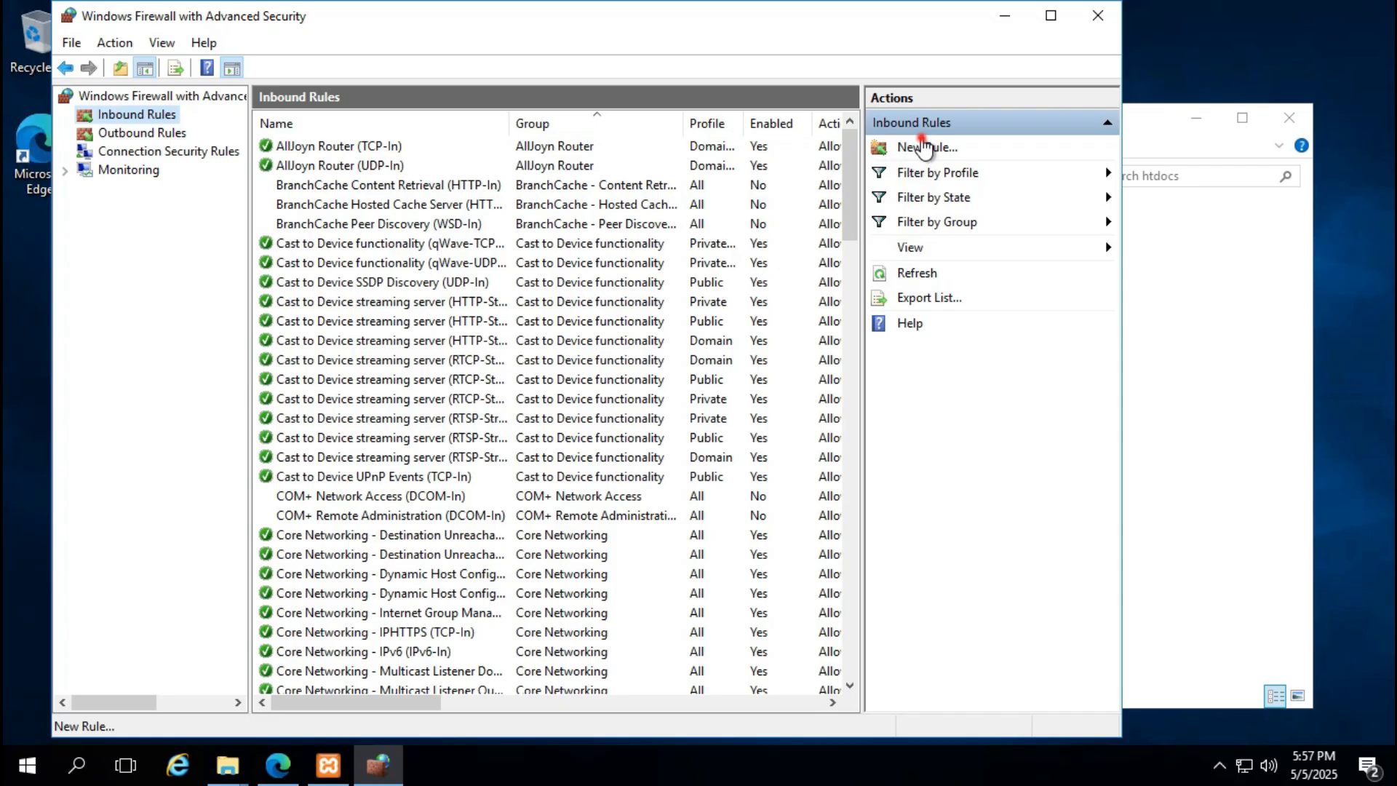
Step: Create inbound rule 'http request' allowing TCP ports 80,443 on all profiles
left_click(924, 148)
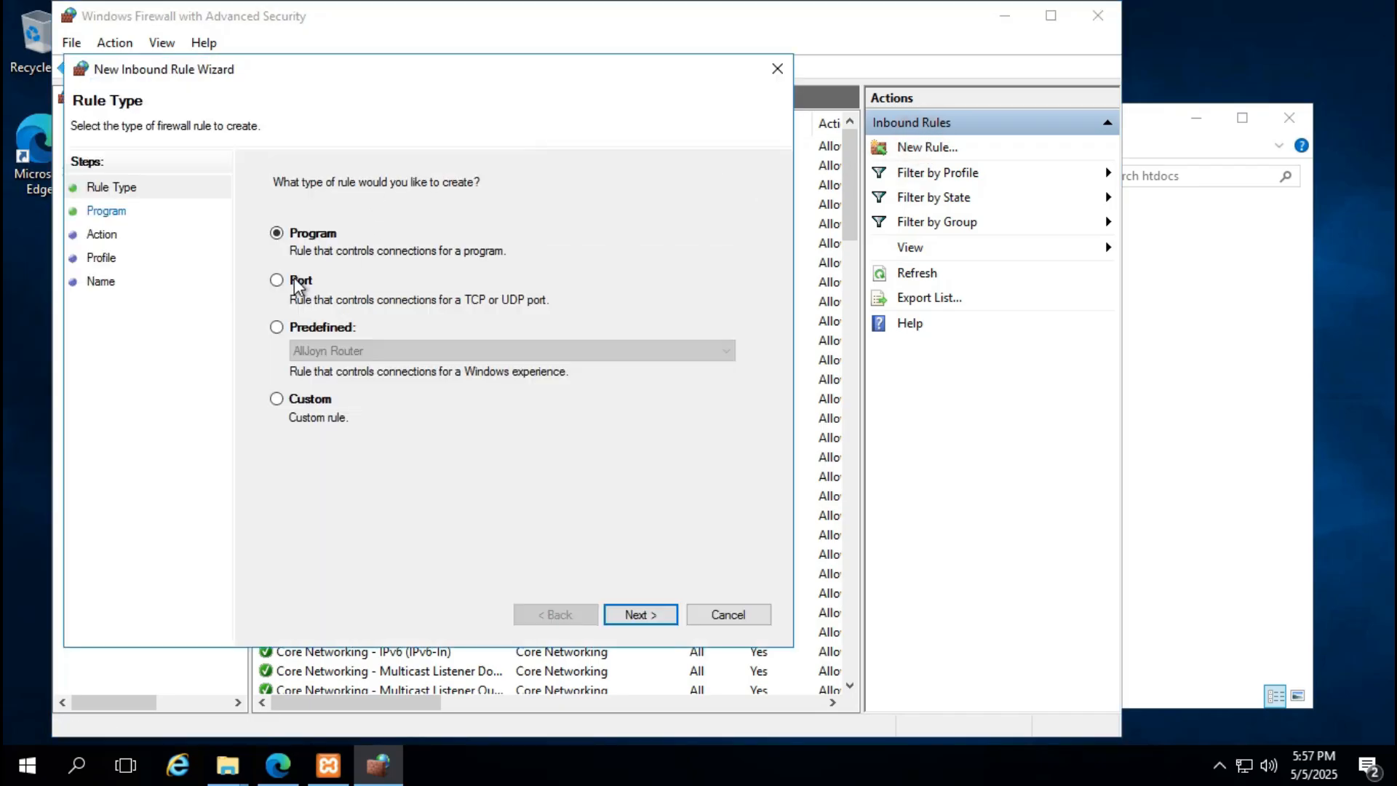
left_click(298, 283)
left_click(617, 611)
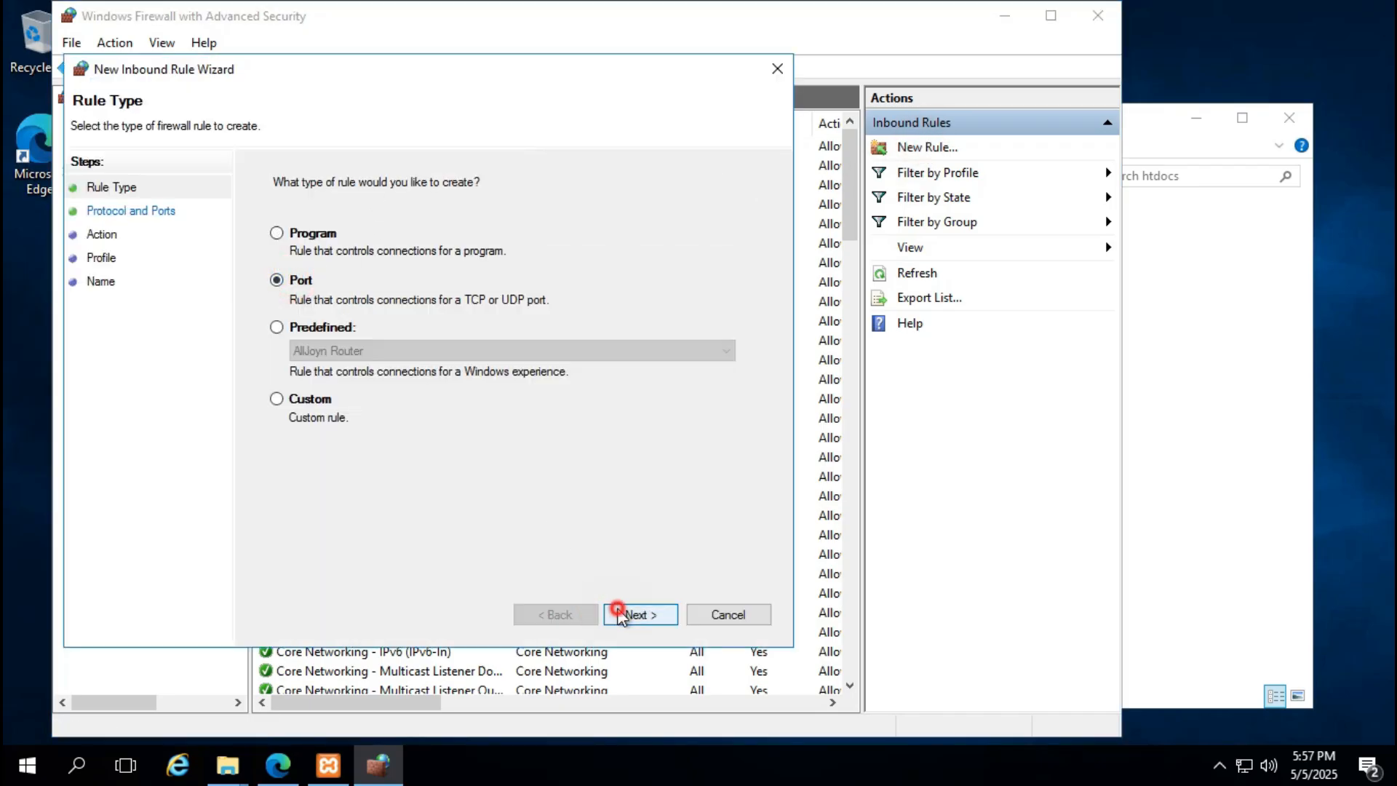
left_click(278, 318)
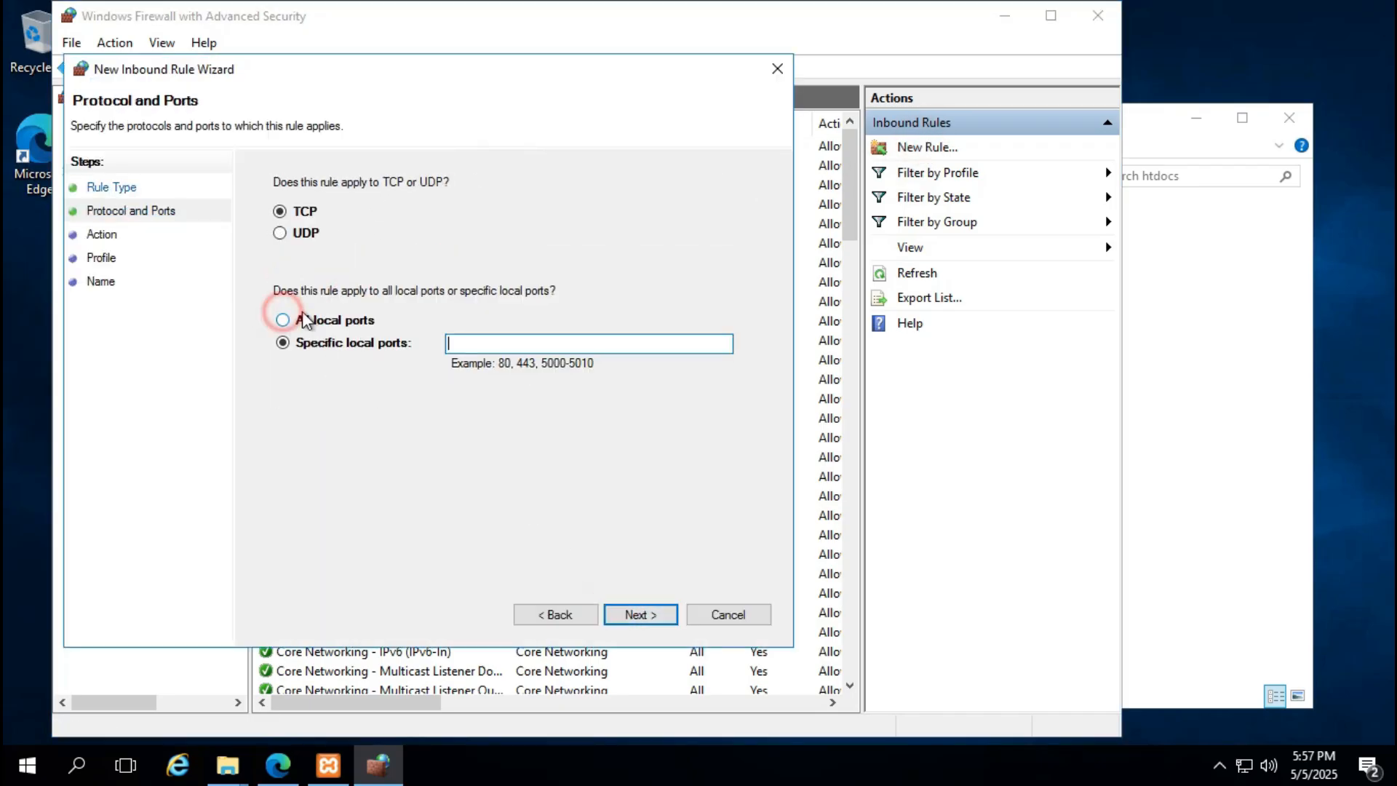
left_click(320, 345)
left_click(498, 341)
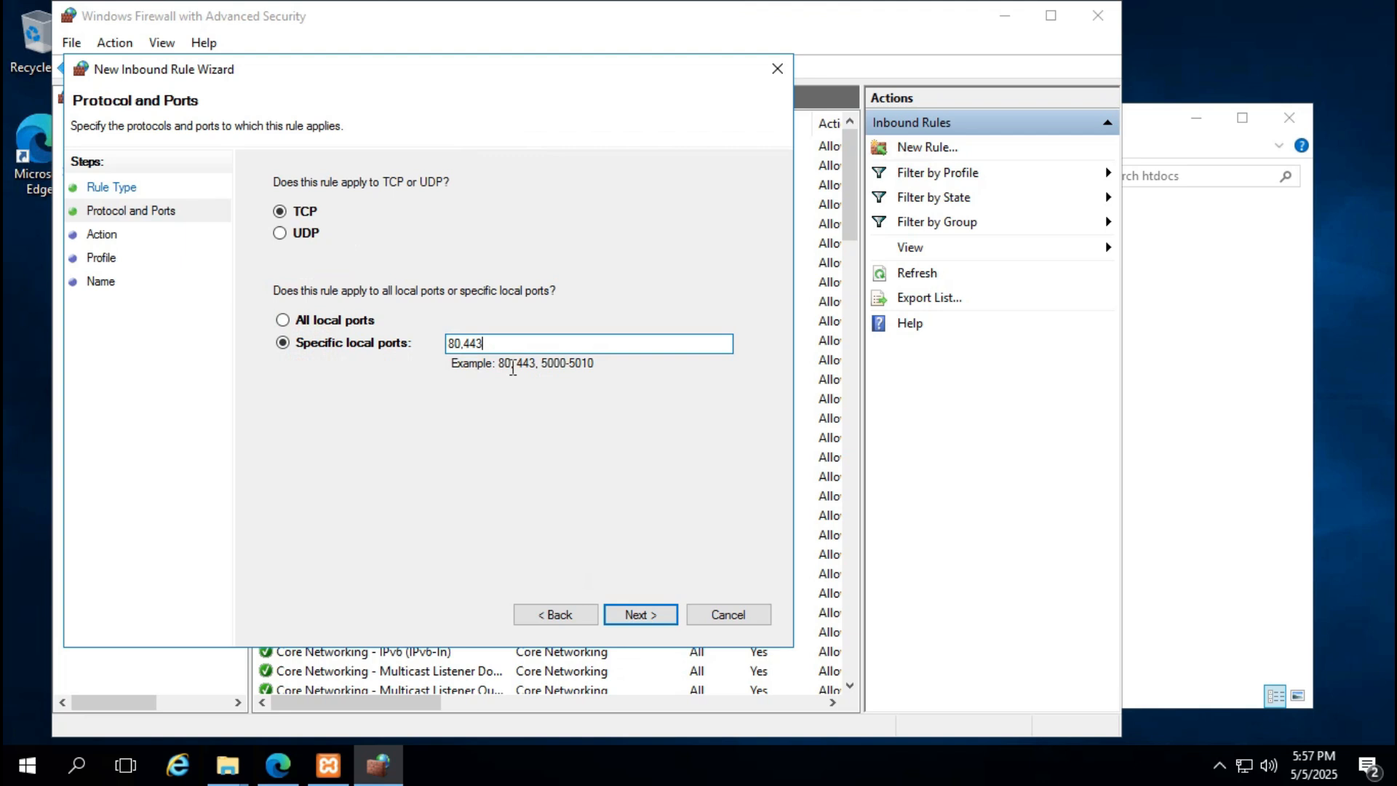
left_click(642, 616)
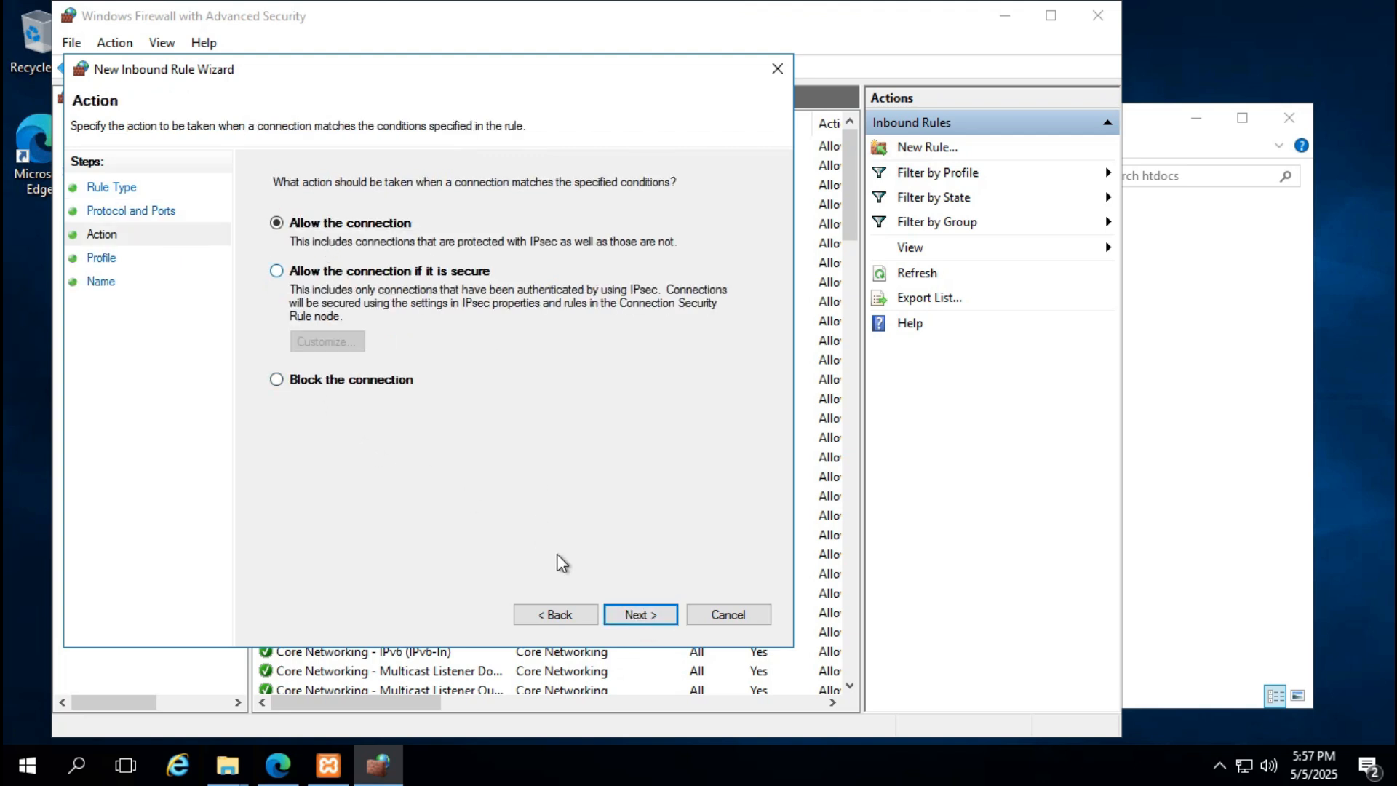
left_click(639, 615)
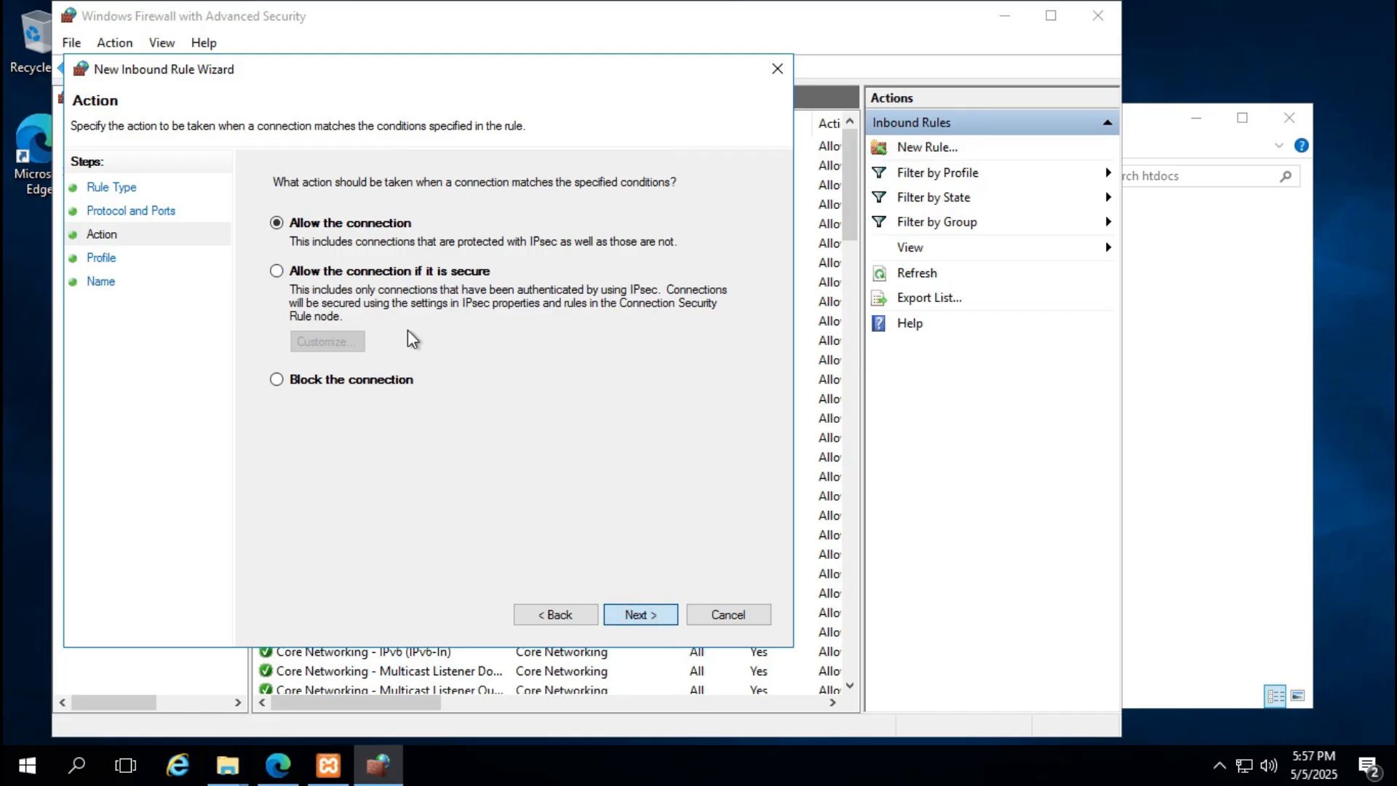
left_click(635, 615)
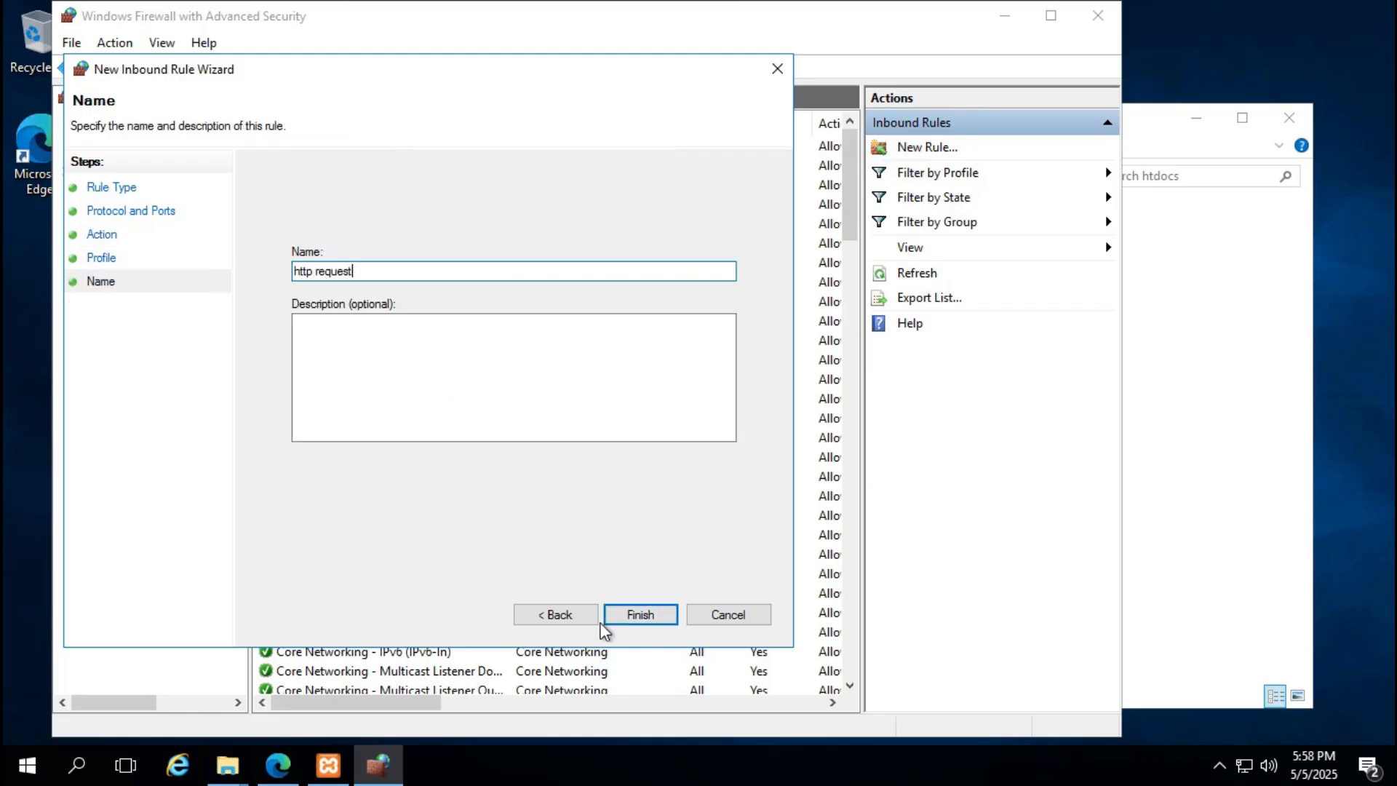
left_click(639, 618)
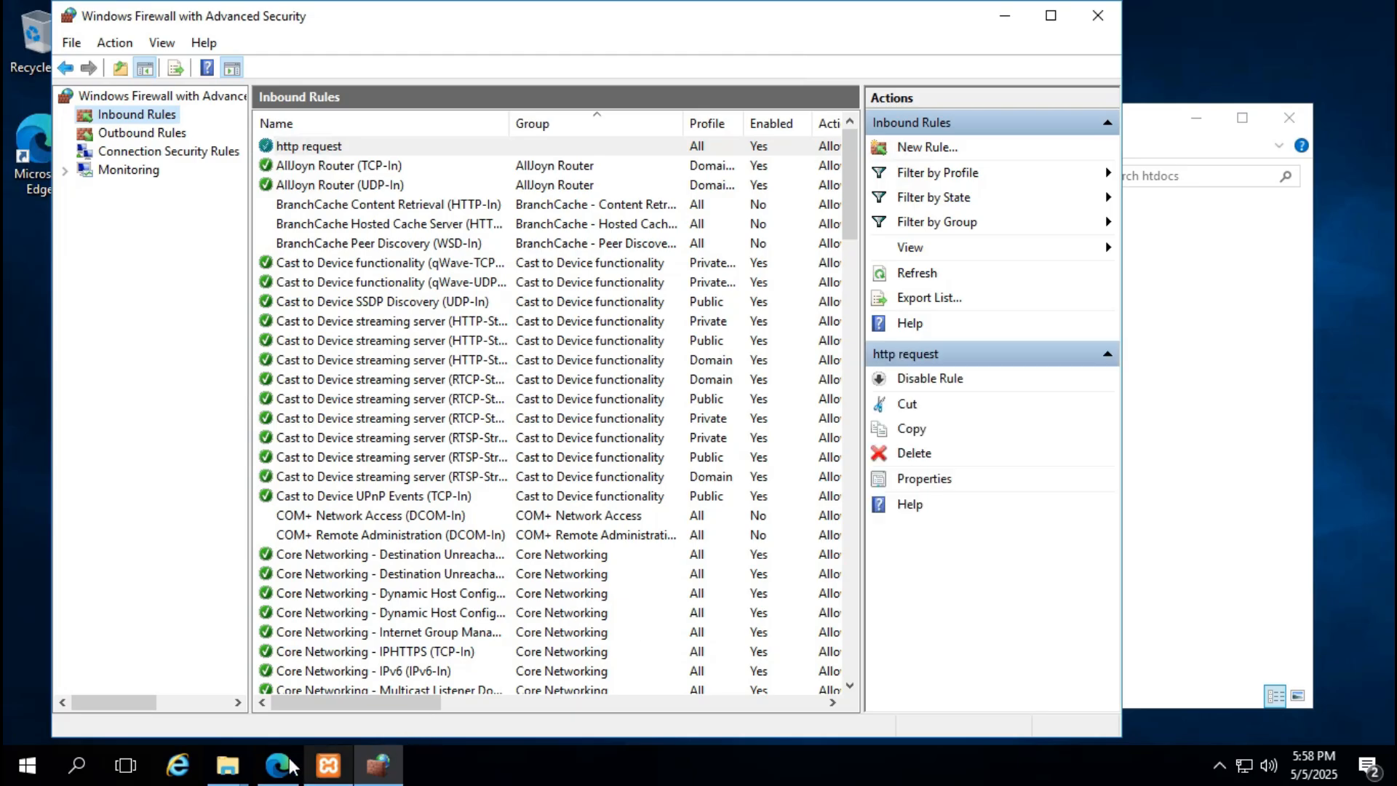
Step: Reload 45.130.164.217/mywordpress/ in local Edge and scroll through the loaded Hello world! front page
mouse_move(916, 2)
left_click(1254, 14)
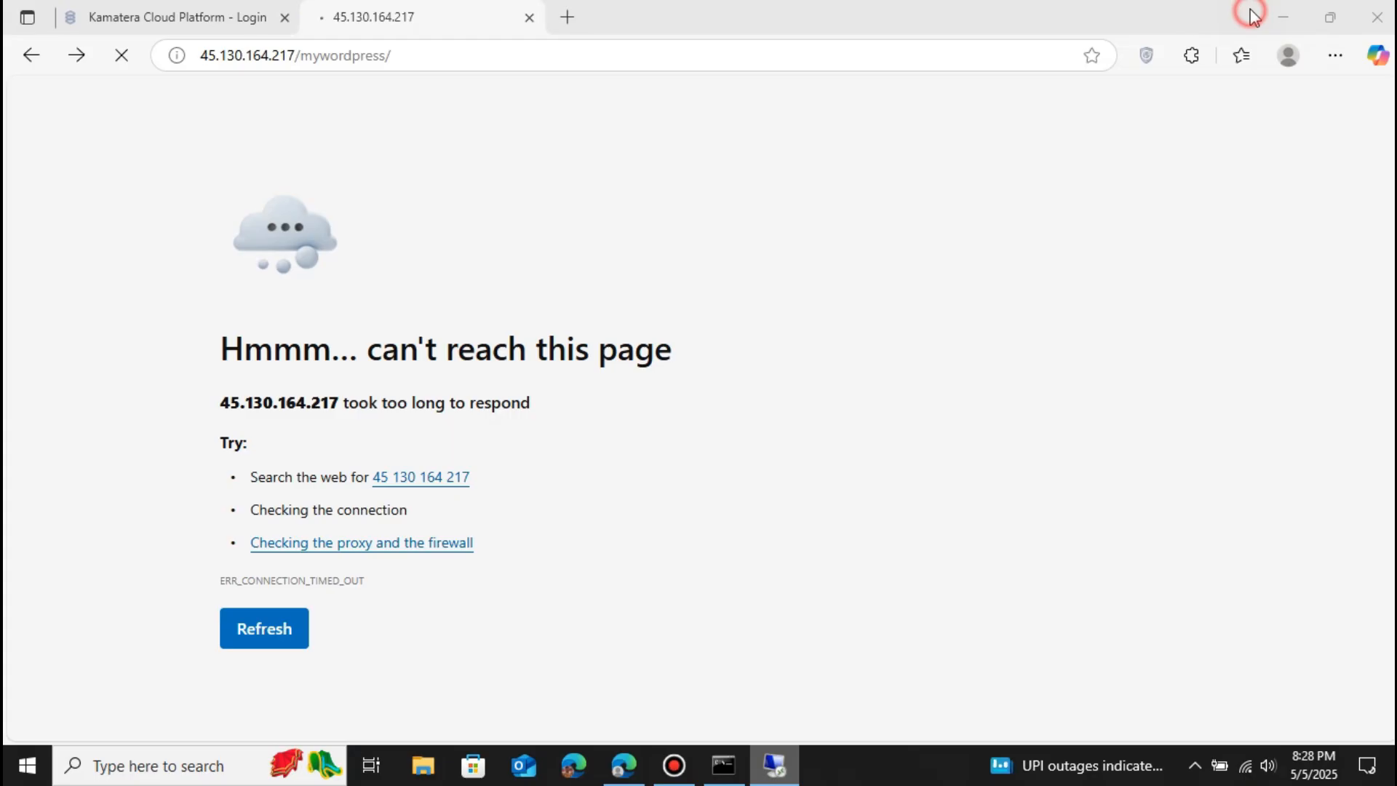
left_click(121, 55)
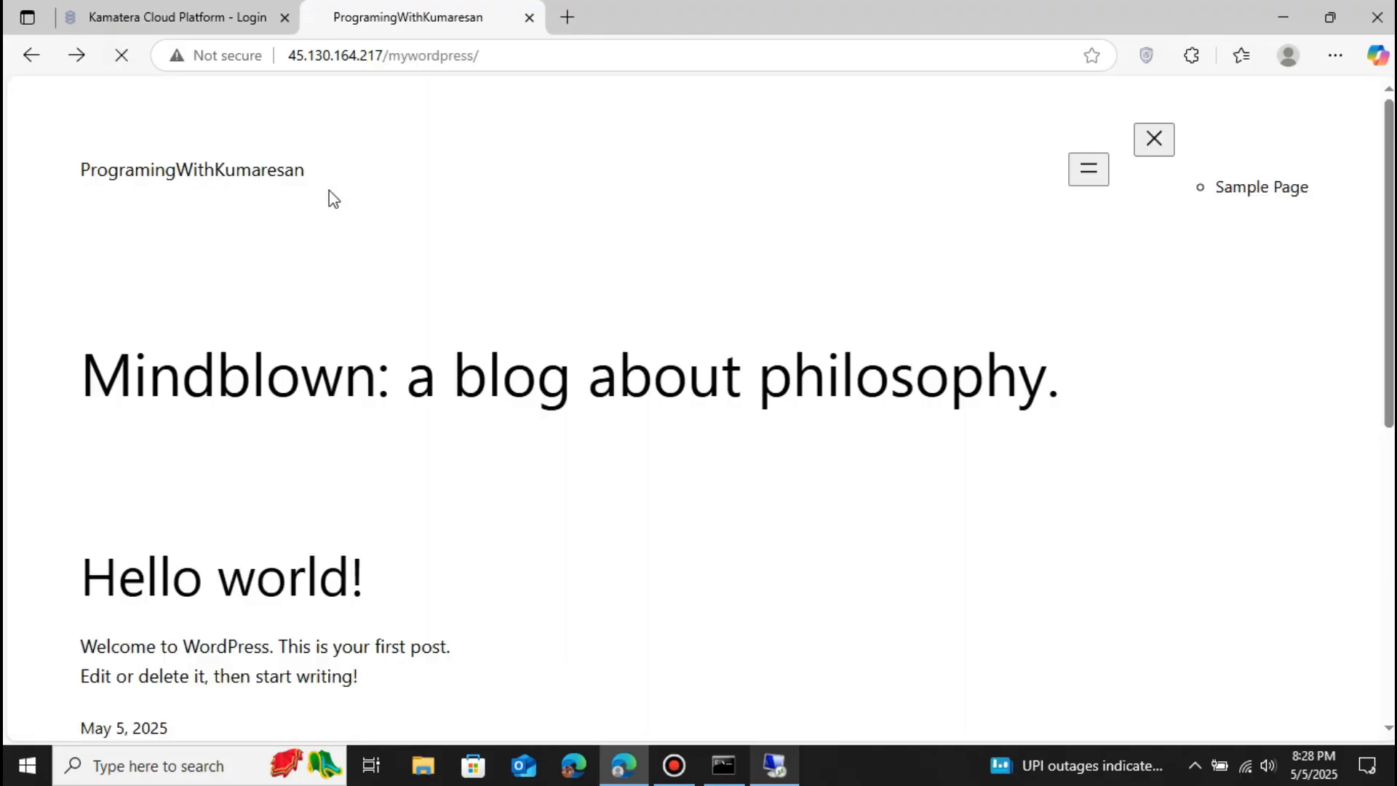
scroll(410, 251, "down", 2)
scroll(410, 251, "down", 5)
scroll(412, 248, "down", 2)
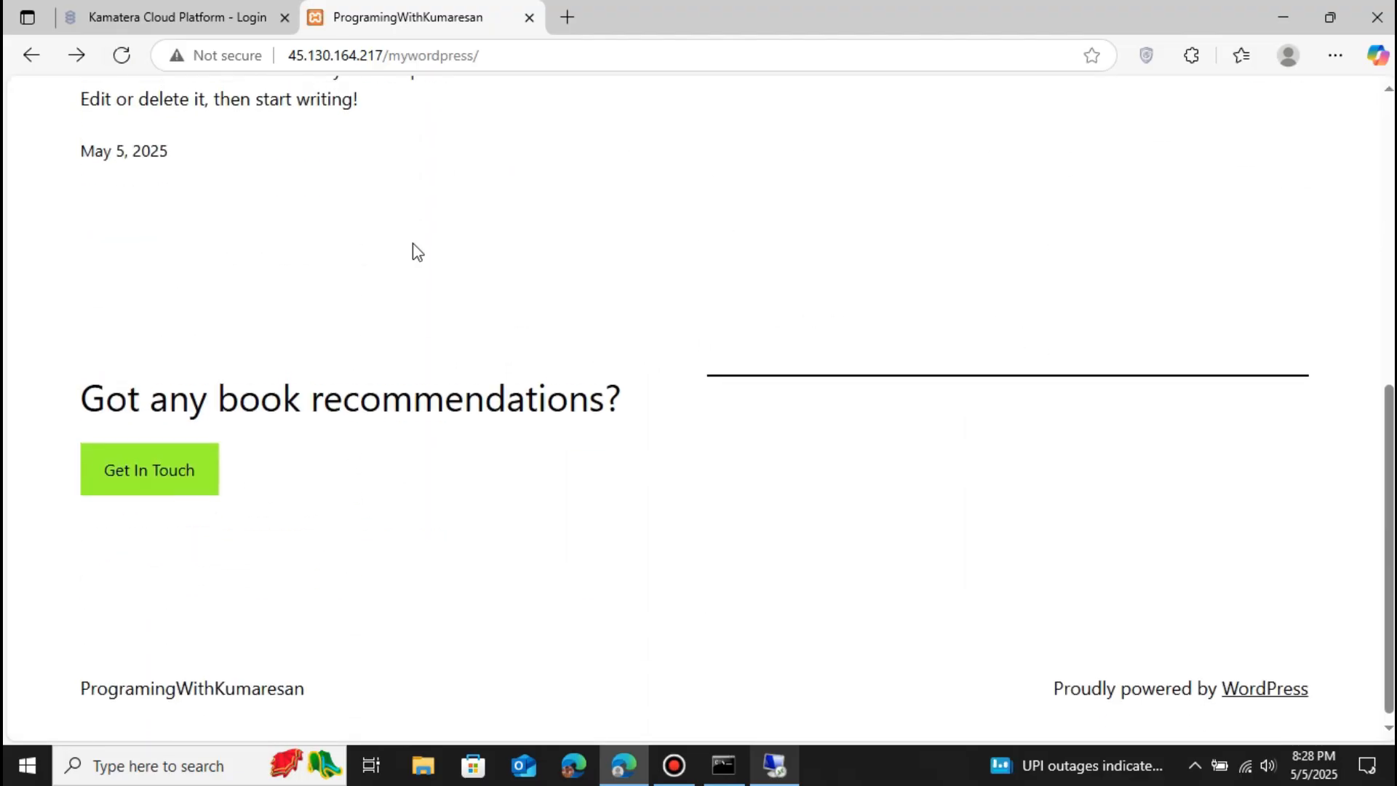
scroll(412, 247, "up", 7)
scroll(413, 247, "down", 5)
scroll(413, 247, "up", 5)
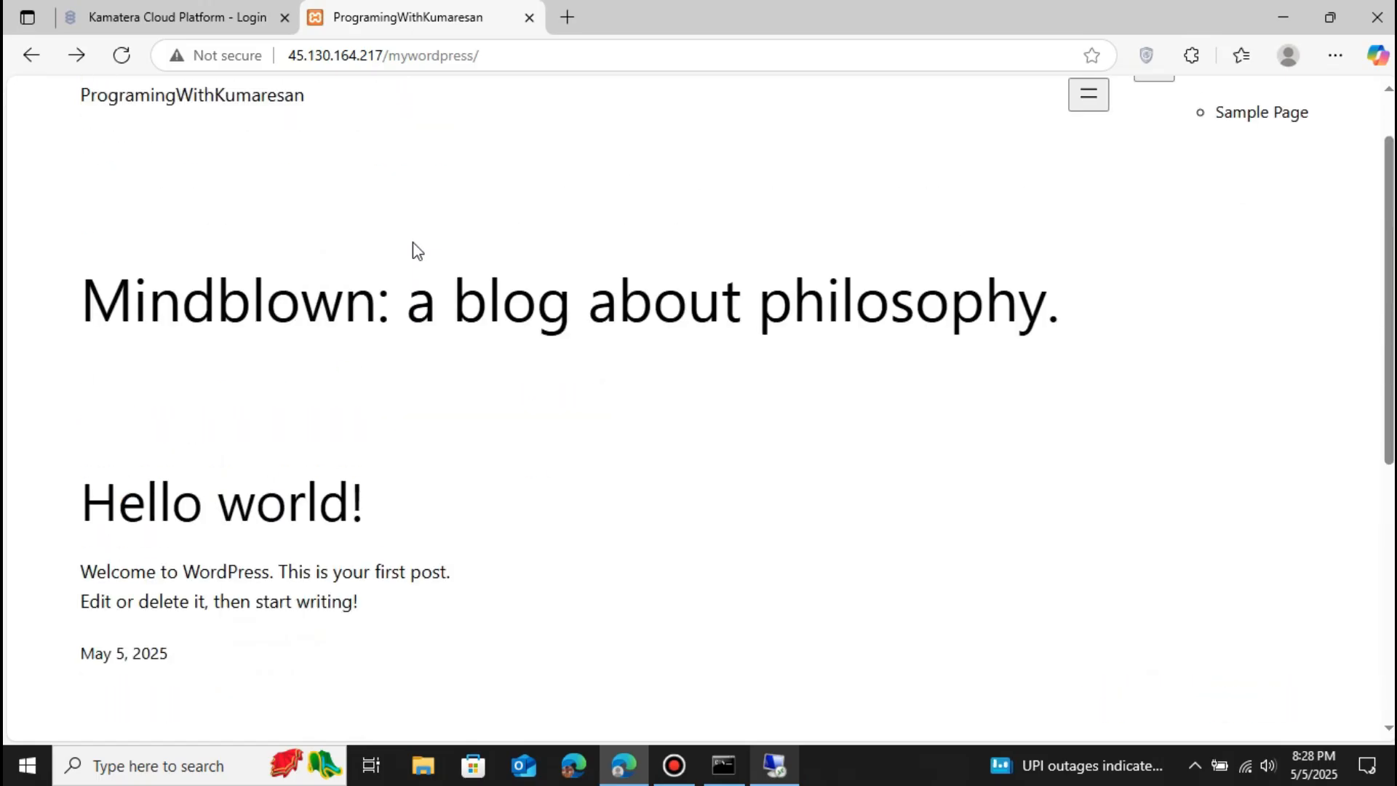
scroll(413, 248, "down", 5)
scroll(413, 248, "up", 5)
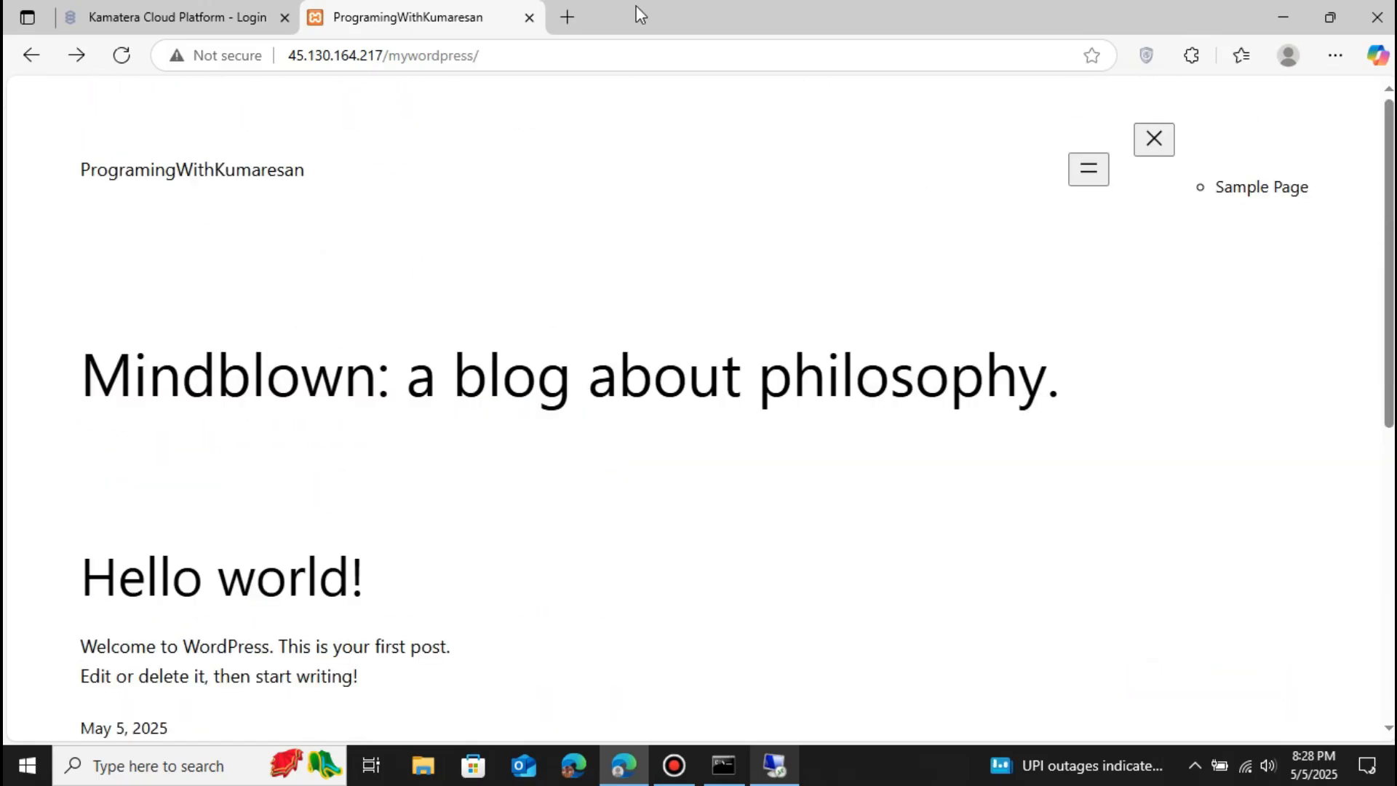
mouse_move(705, 6)
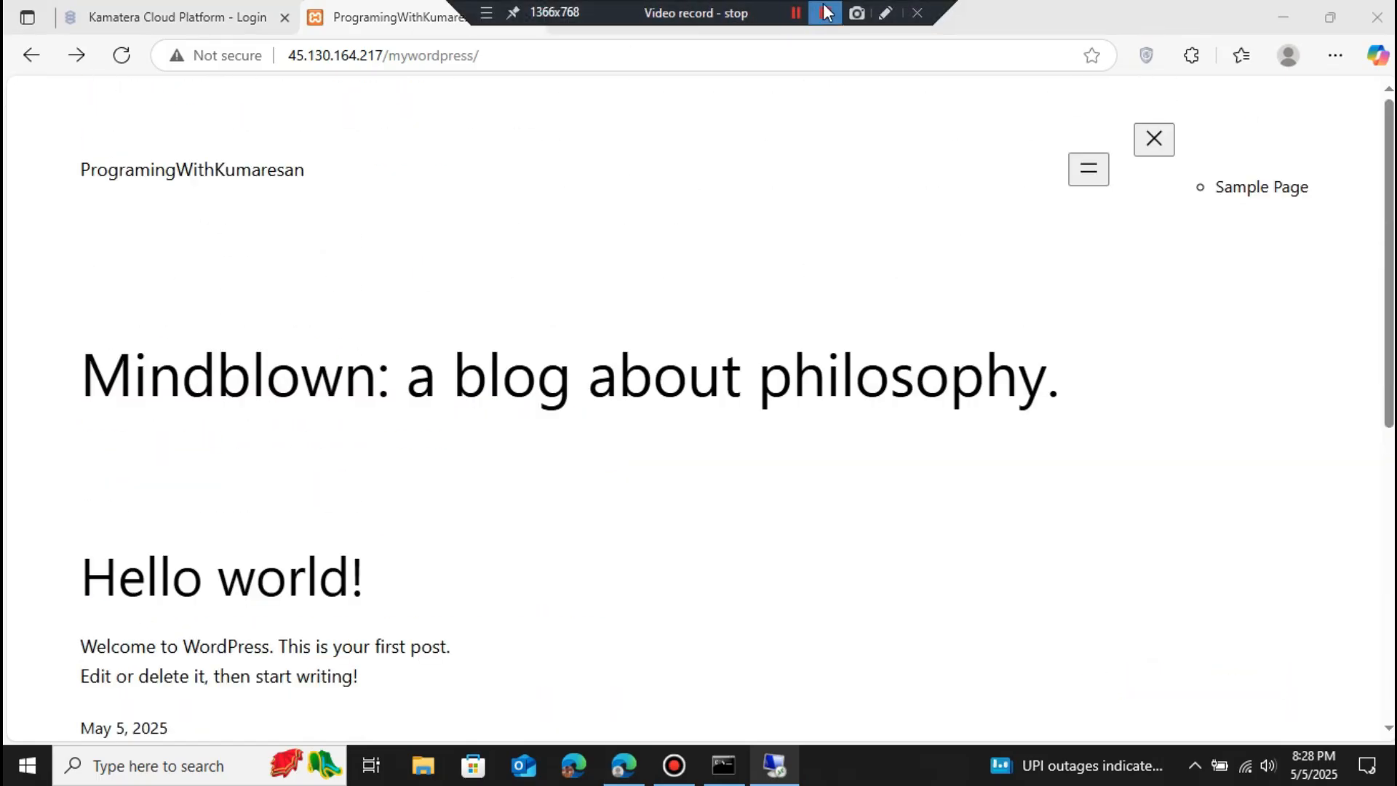